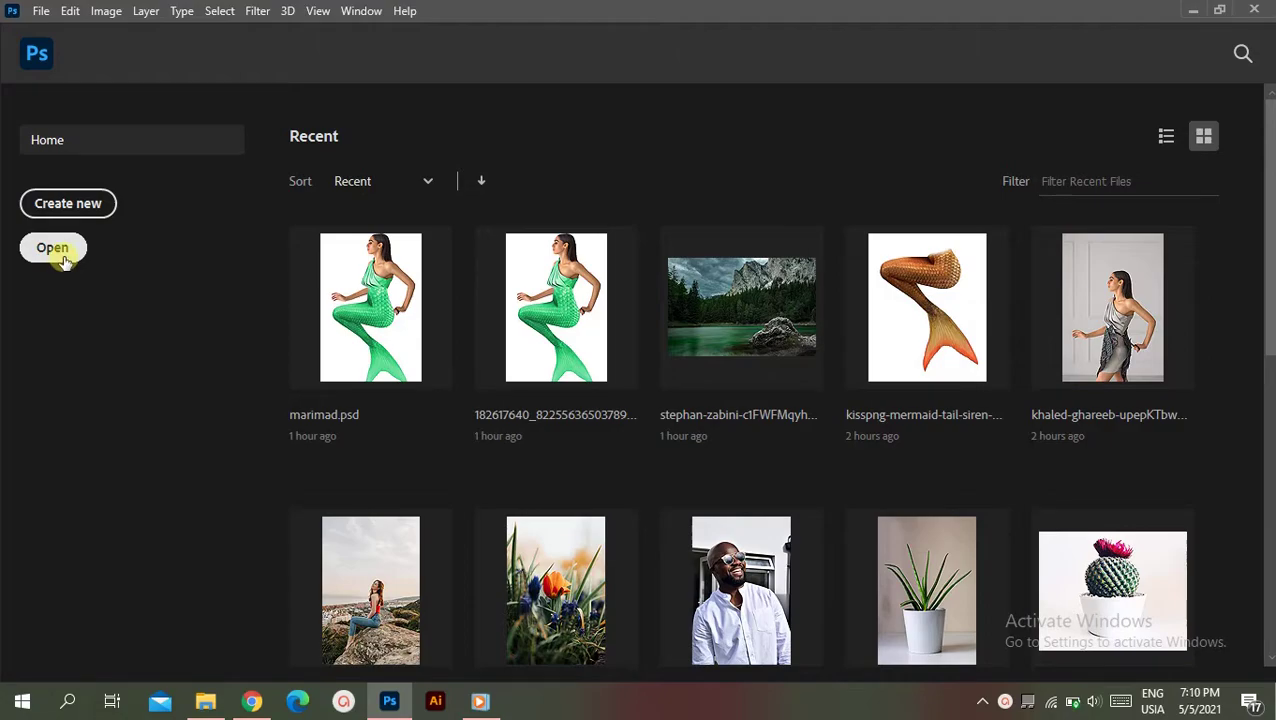
- Open the lake photo stephan-zabini-c1FWFMqyhBk-unsplash.jpg from Downloads
{"action": "left_click", "coordinate": [53, 248]}
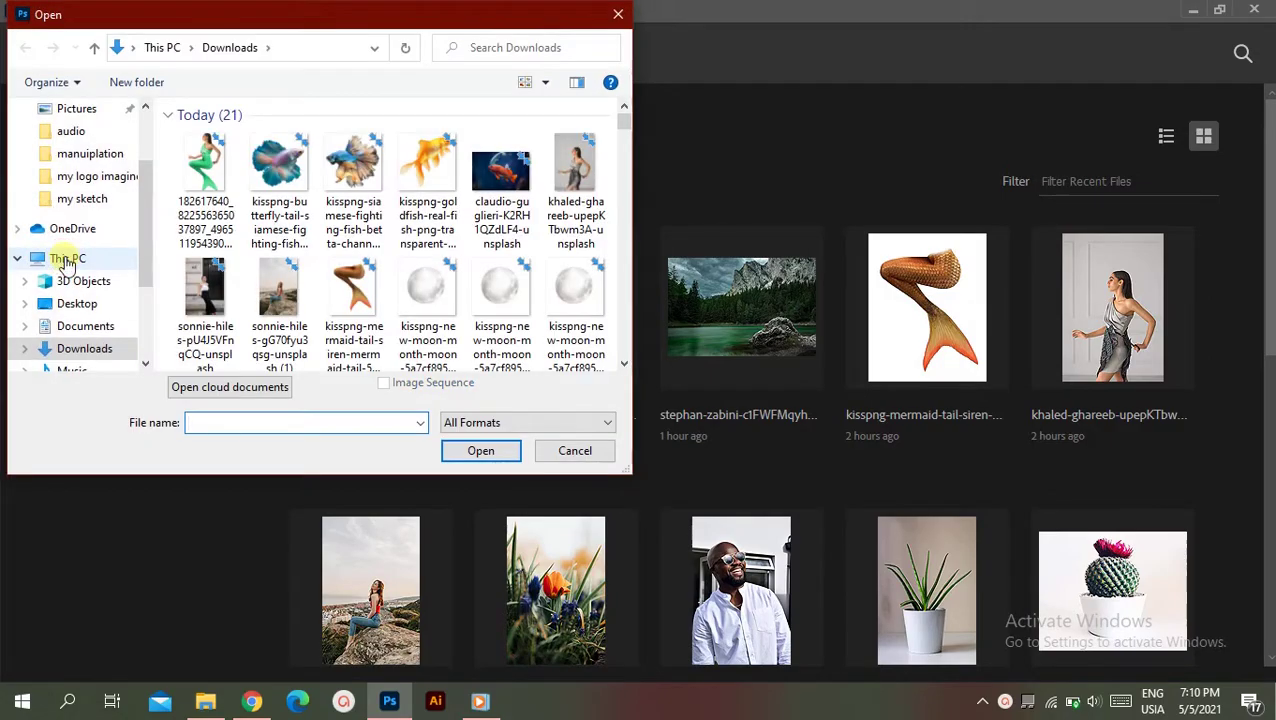
{"action": "scroll", "coordinate": [420, 300], "scroll_direction": "down", "scroll_amount": 1}
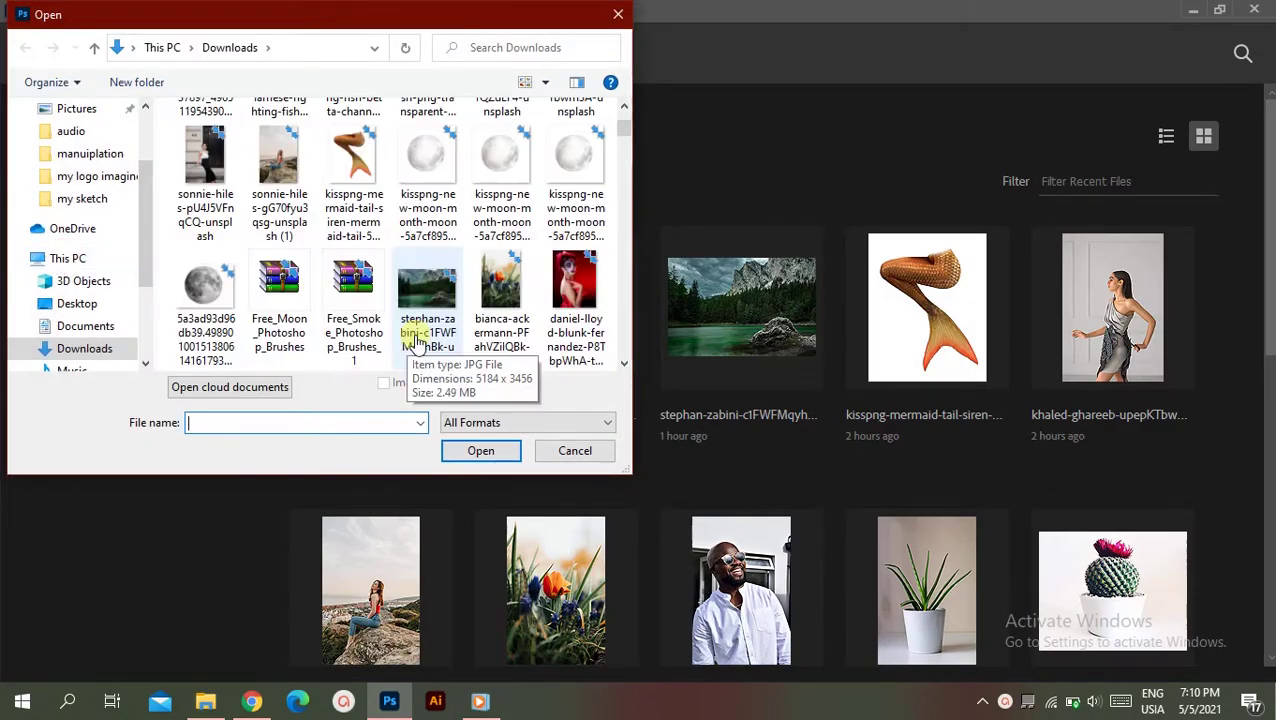
{"action": "left_click", "coordinate": [428, 300]}
{"action": "left_click", "coordinate": [482, 455]}
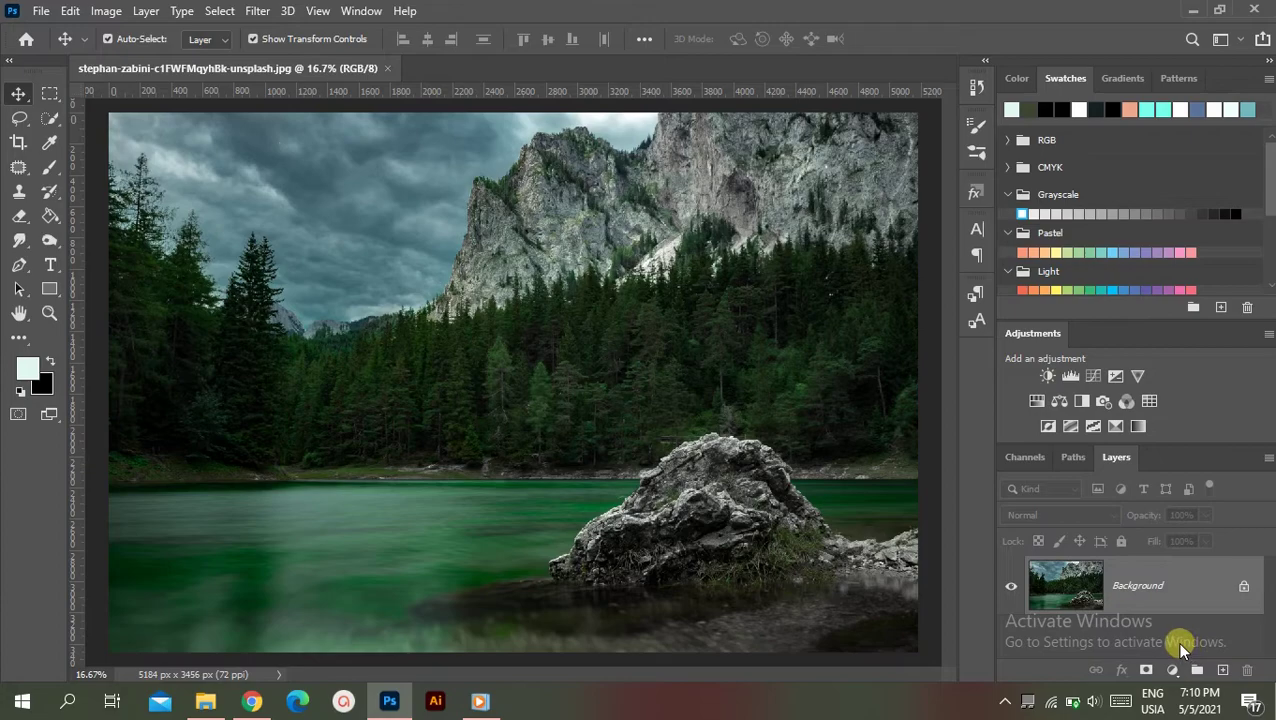
- Duplicate the lake layer and Quick-Select the lake water, subtracting the rock
{"action": "key", "text": "ctrl+j"}
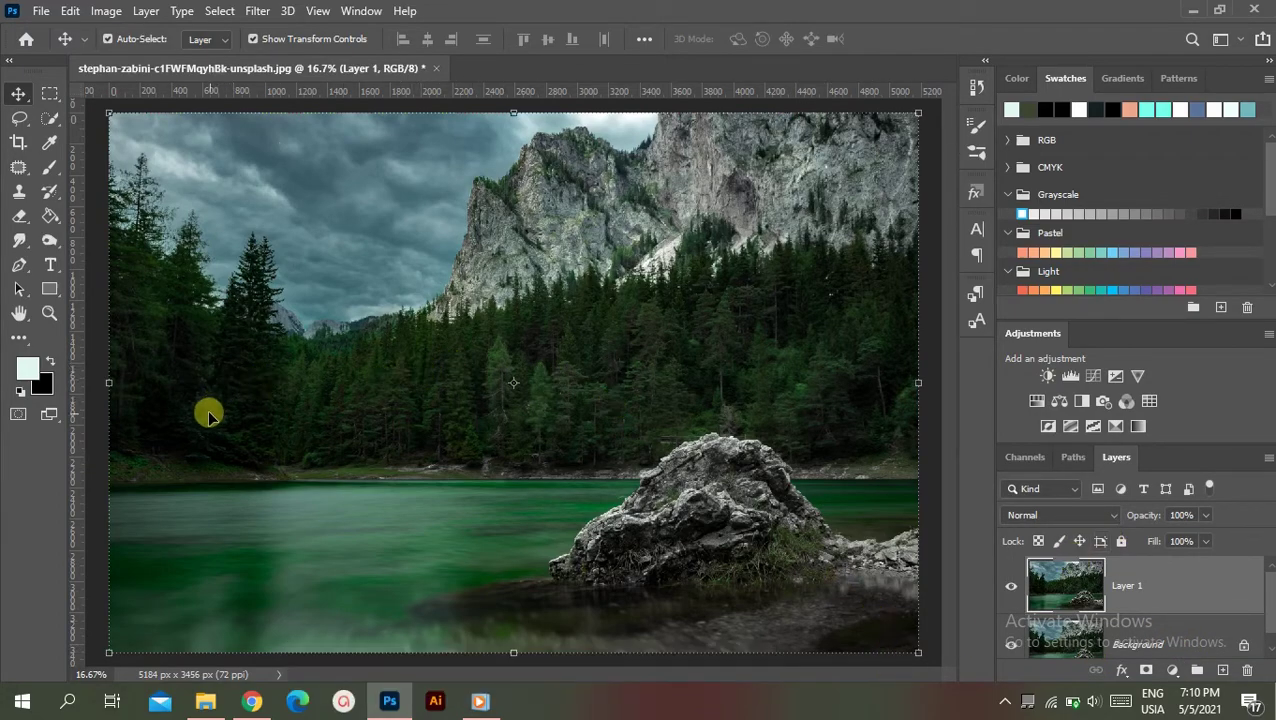
{"action": "left_click", "coordinate": [53, 125]}
{"action": "mouse_move", "coordinate": [115, 530]}
{"action": "left_mouse_down"}
{"action": "mouse_move", "coordinate": [555, 568]}
{"action": "mouse_move", "coordinate": [658, 592]}
{"action": "mouse_move", "coordinate": [738, 649]}
{"action": "mouse_move", "coordinate": [906, 544]}
{"action": "mouse_move", "coordinate": [705, 563]}
{"action": "mouse_move", "coordinate": [840, 527]}
{"action": "mouse_move", "coordinate": [763, 575]}
{"action": "mouse_move", "coordinate": [627, 604]}
{"action": "mouse_move", "coordinate": [743, 604]}
{"action": "mouse_move", "coordinate": [530, 490]}
{"action": "mouse_move", "coordinate": [138, 493]}
{"action": "mouse_move", "coordinate": [385, 489]}
{"action": "mouse_move", "coordinate": [911, 541]}
{"action": "mouse_move", "coordinate": [898, 542]}
{"action": "left_mouse_up"}
{"action": "key", "text": "alt"}
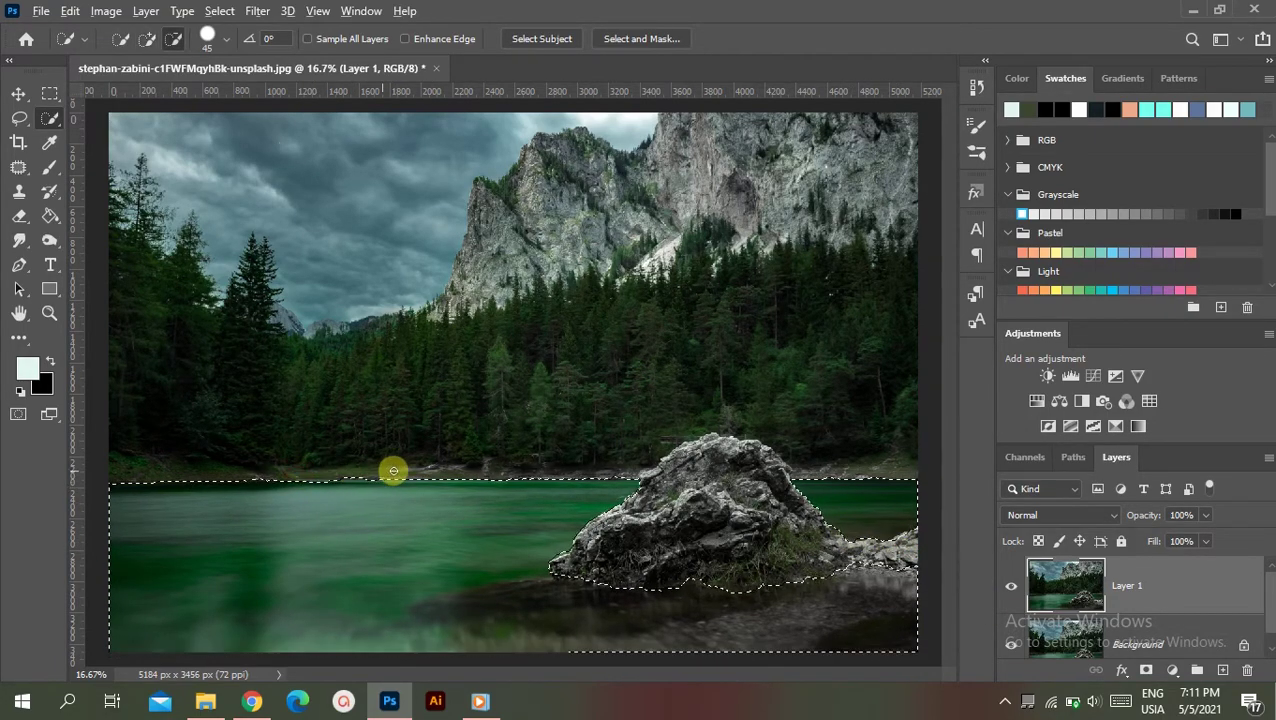
- Mask the water into a new Layer 1 copy with a 40 px feather, hiding Background
{"action": "left_click", "coordinate": [1147, 671]}
{"action": "left_click", "coordinate": [1011, 645]}
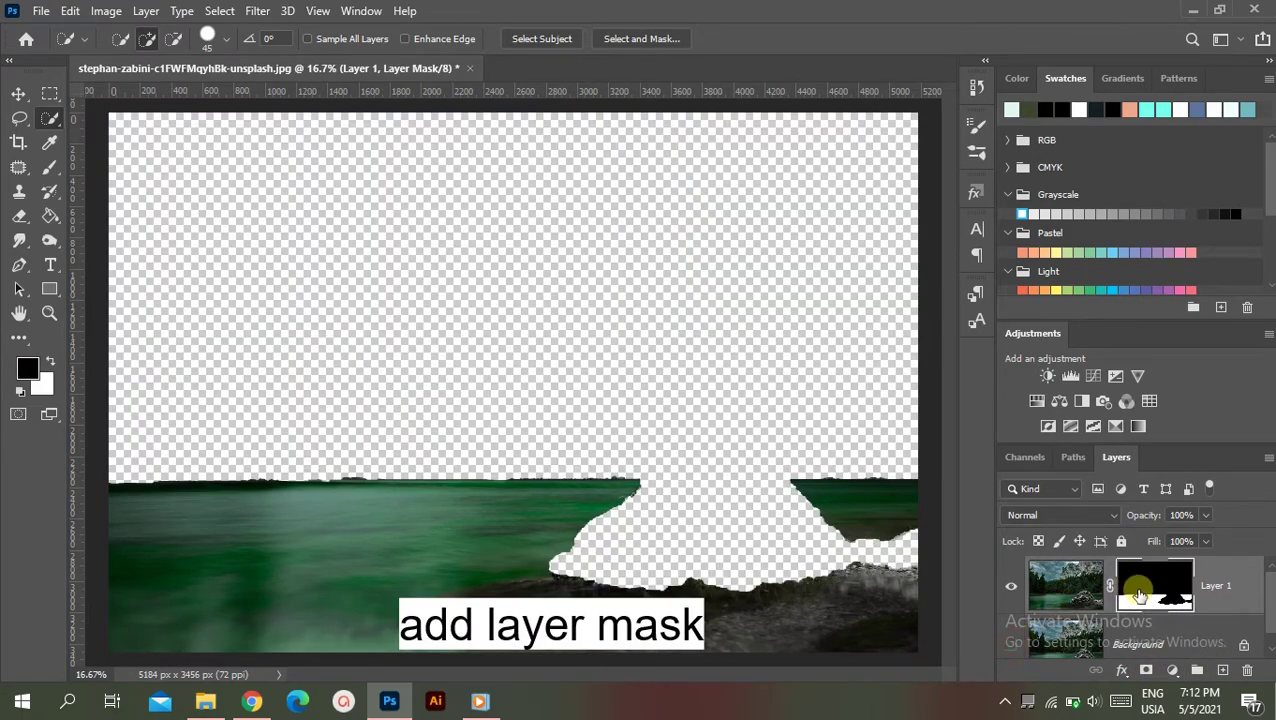
{"action": "double_click", "coordinate": [1140, 596]}
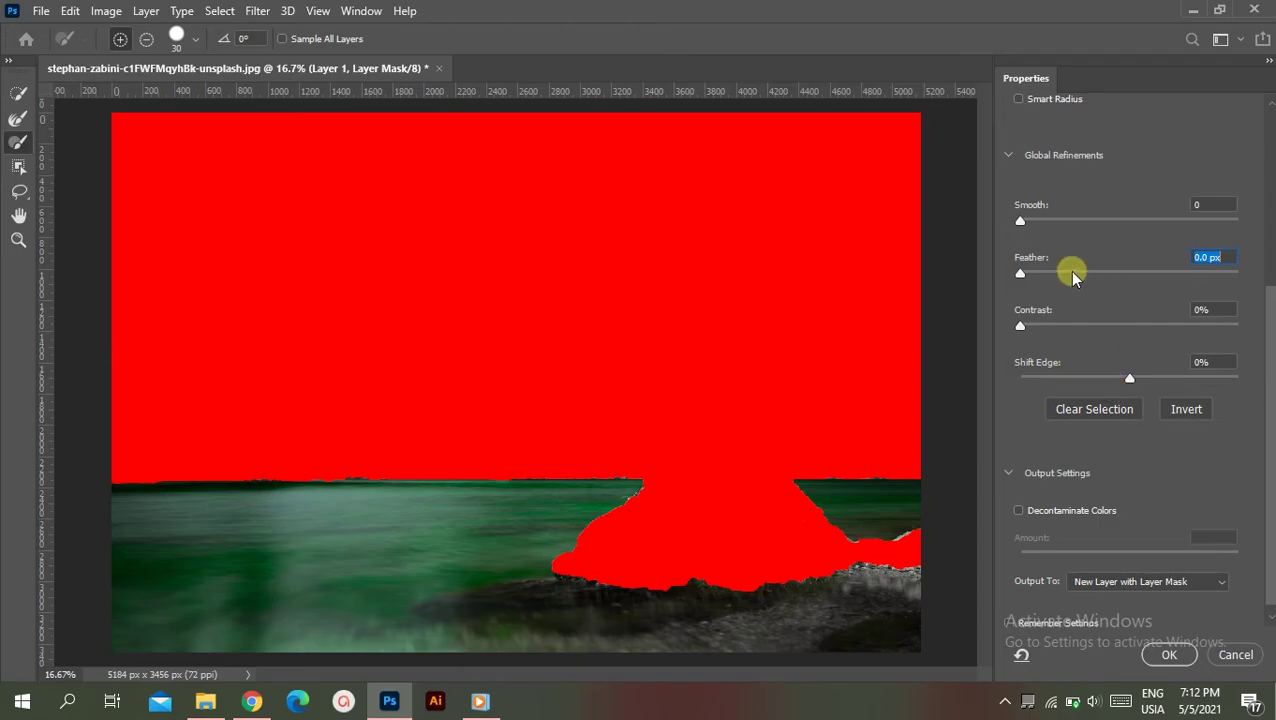
{"action": "left_click_drag", "start_coordinate": [1066, 272], "coordinate": [1110, 272]}
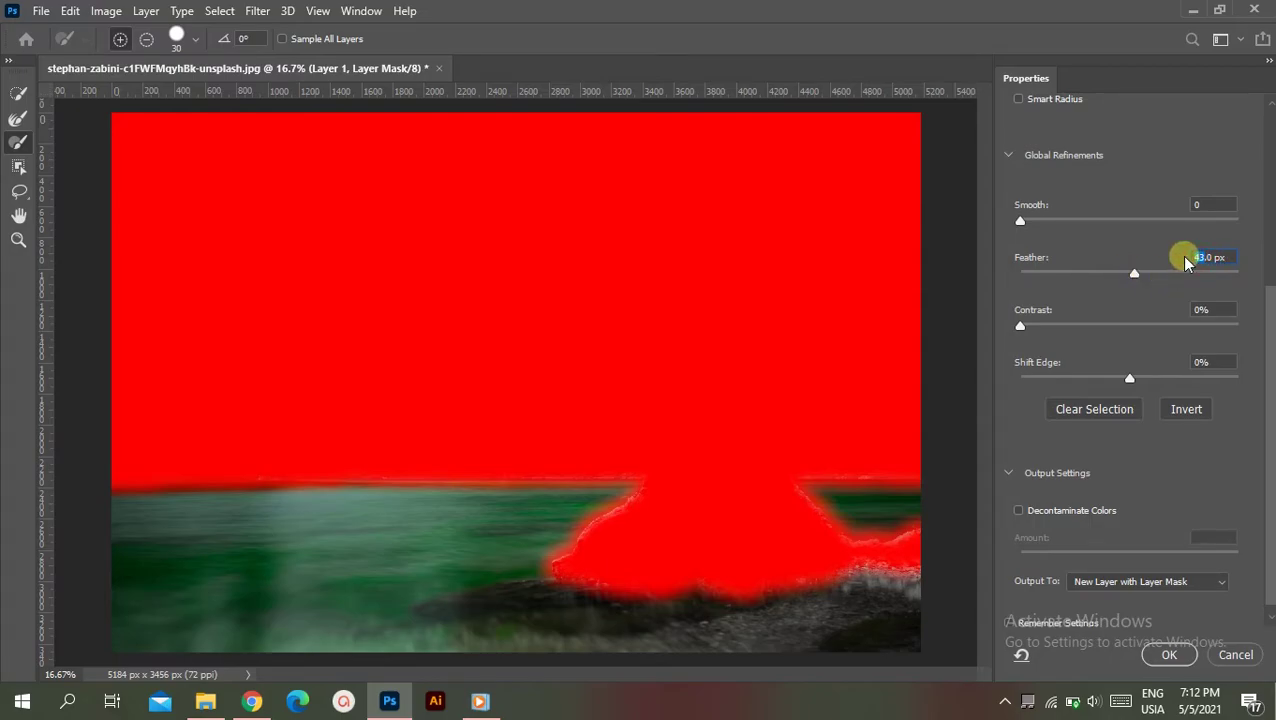
{"action": "type", "text": "40"}
{"action": "key", "text": "Return"}
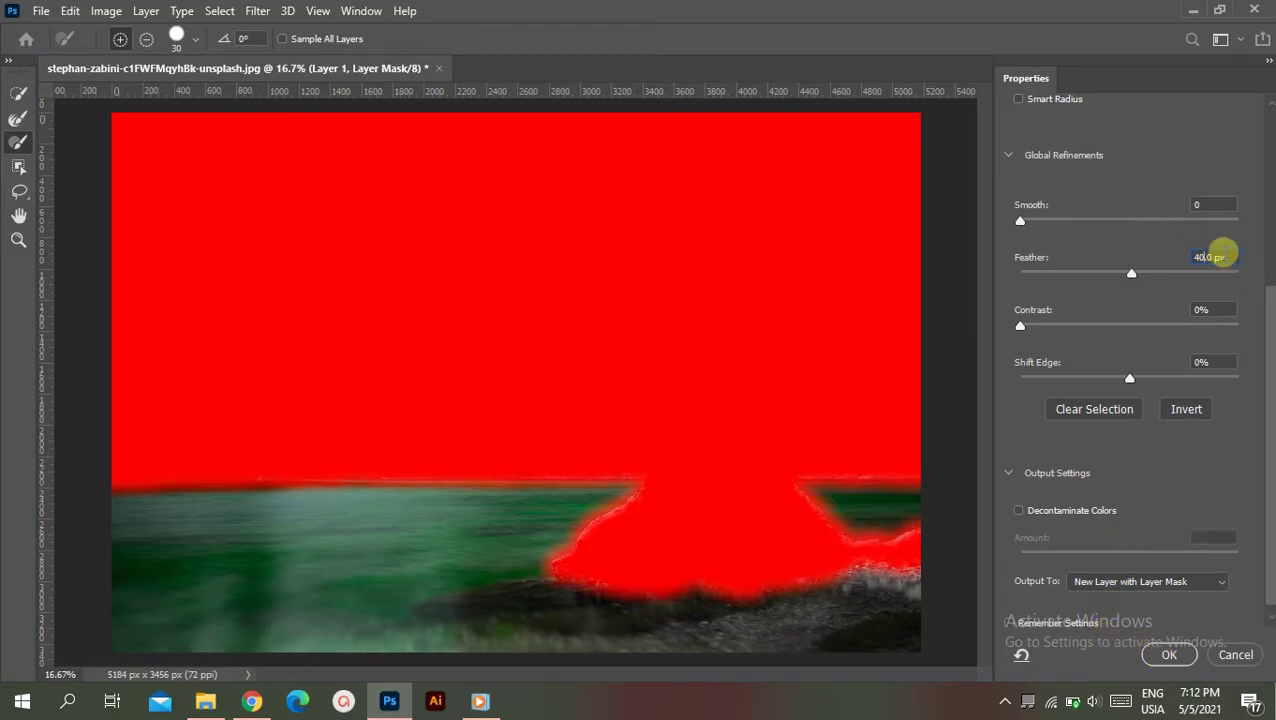
{"action": "triple_click", "coordinate": [1220, 257]}
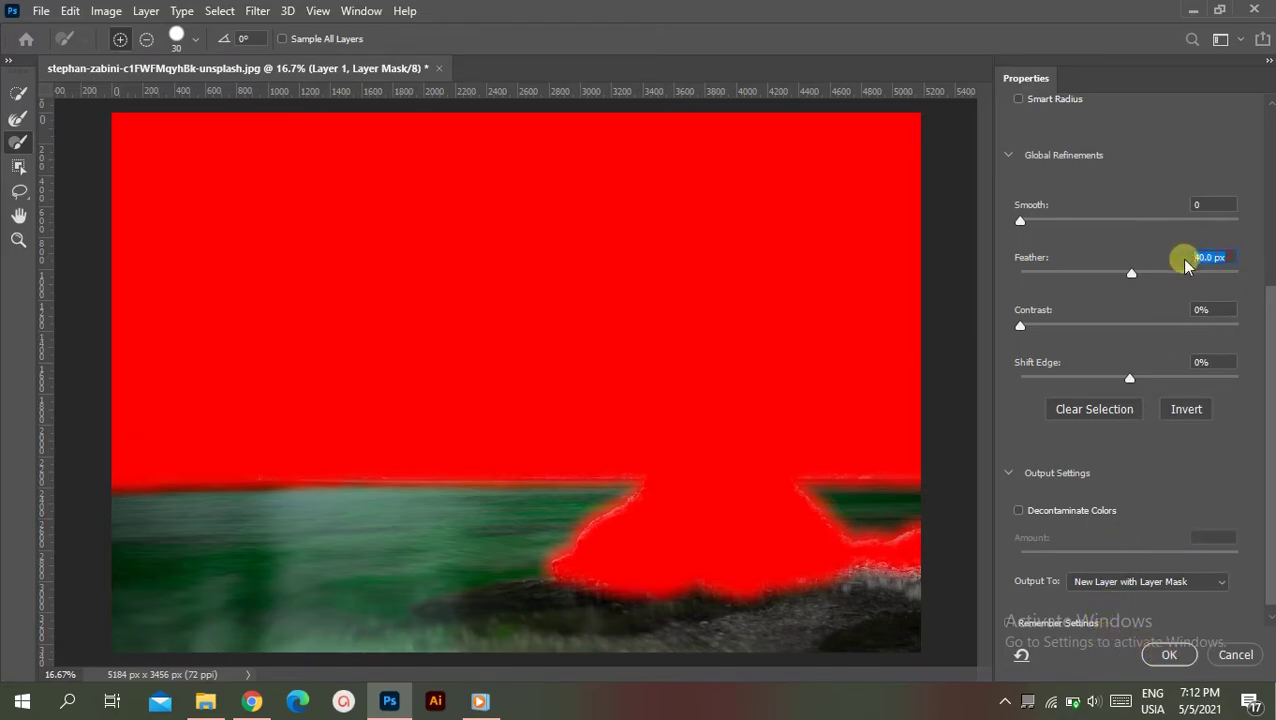
{"action": "left_click", "coordinate": [1165, 652]}
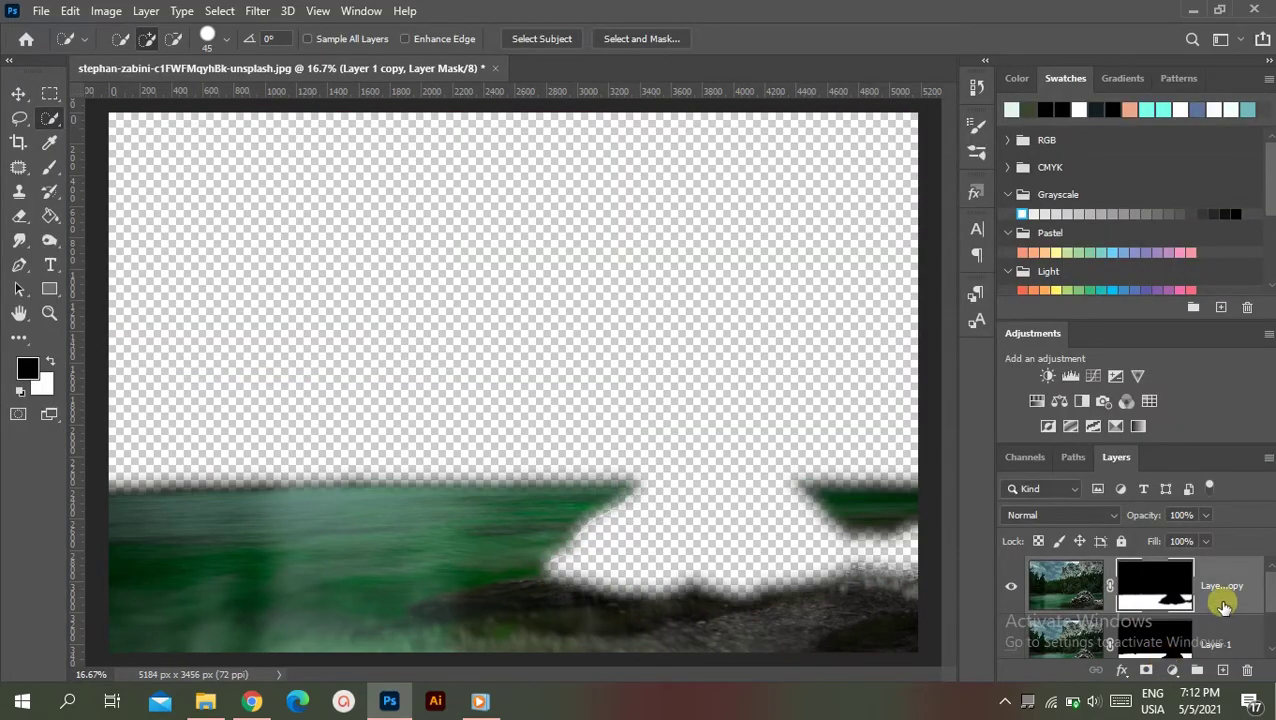
- Delete Layer 1, apply the water layer's mask, and duplicate the Background layer
{"action": "left_click", "coordinate": [1218, 640]}
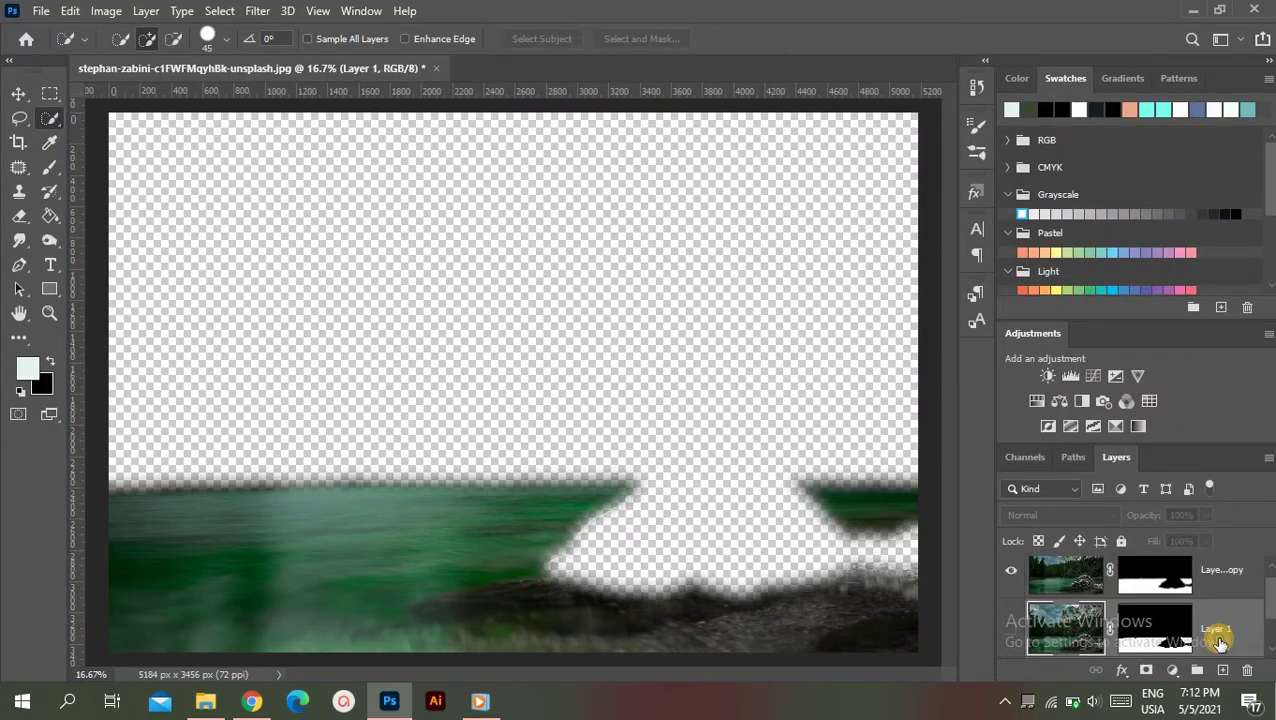
{"action": "key", "text": "Delete"}
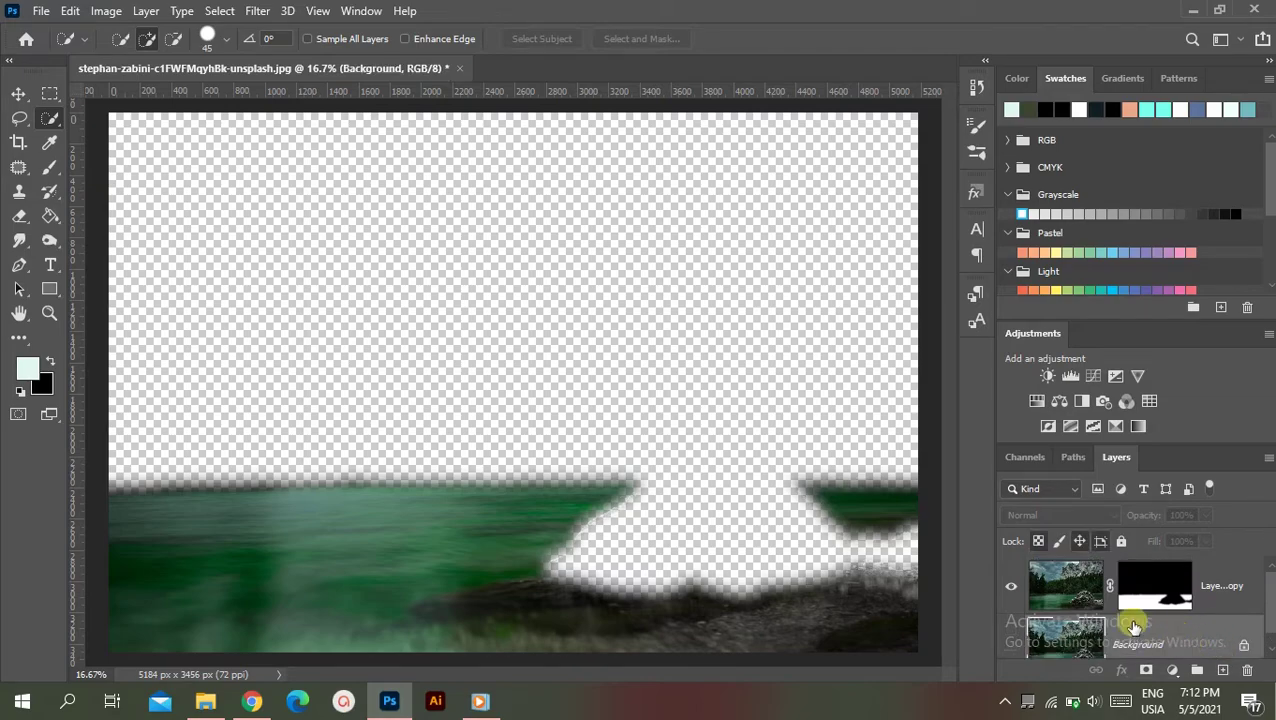
{"action": "left_click", "coordinate": [1073, 607]}
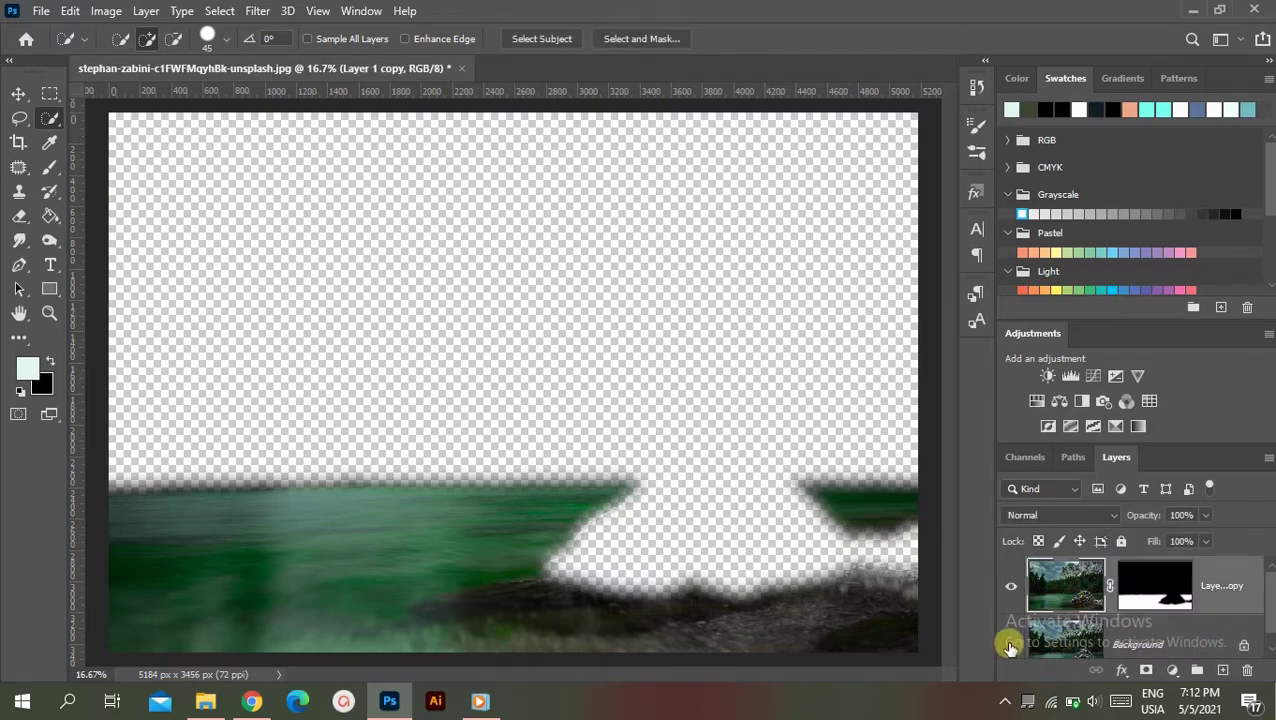
{"action": "left_click", "coordinate": [1011, 645]}
{"action": "right_click", "coordinate": [1136, 604]}
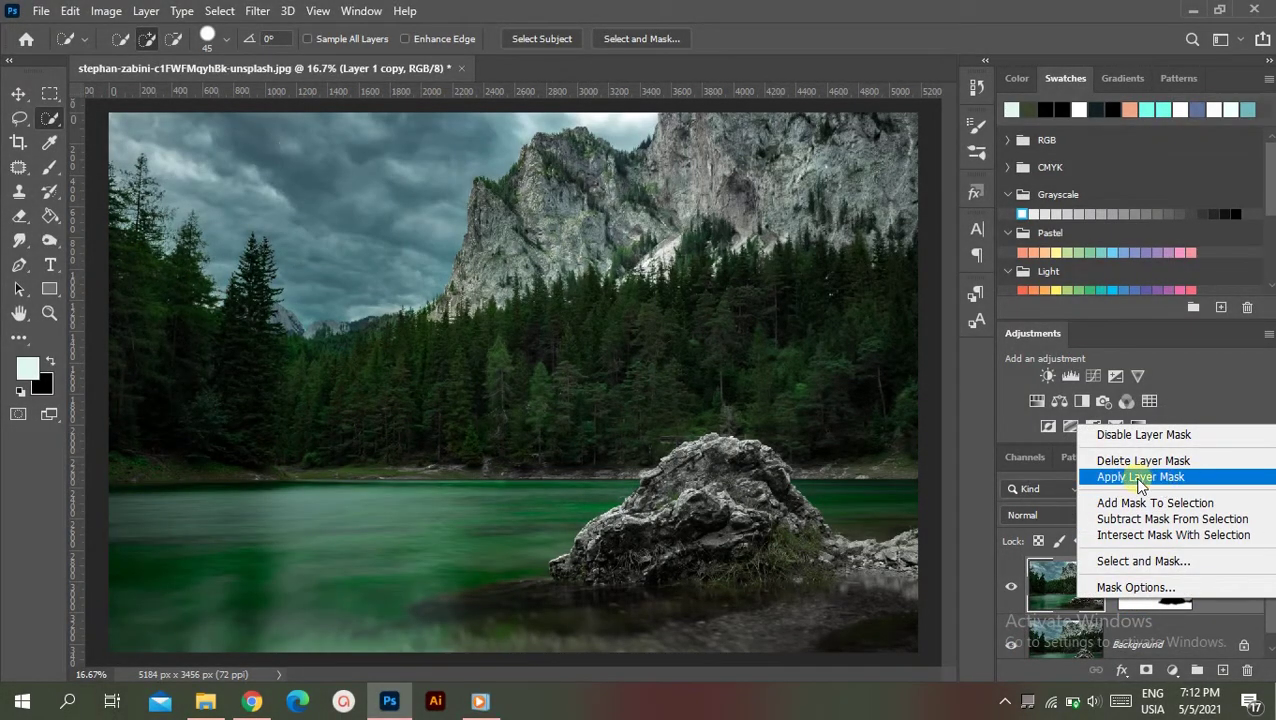
{"action": "left_click", "coordinate": [1140, 478]}
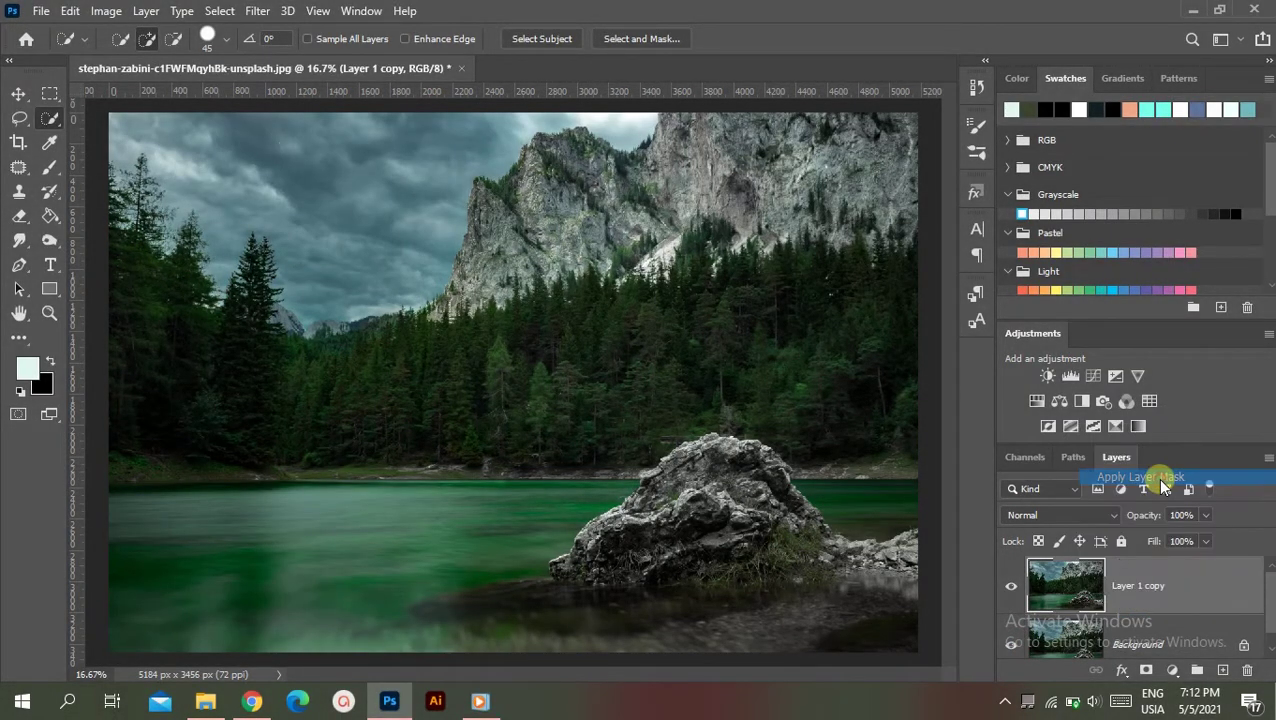
{"action": "left_click", "coordinate": [1068, 640]}
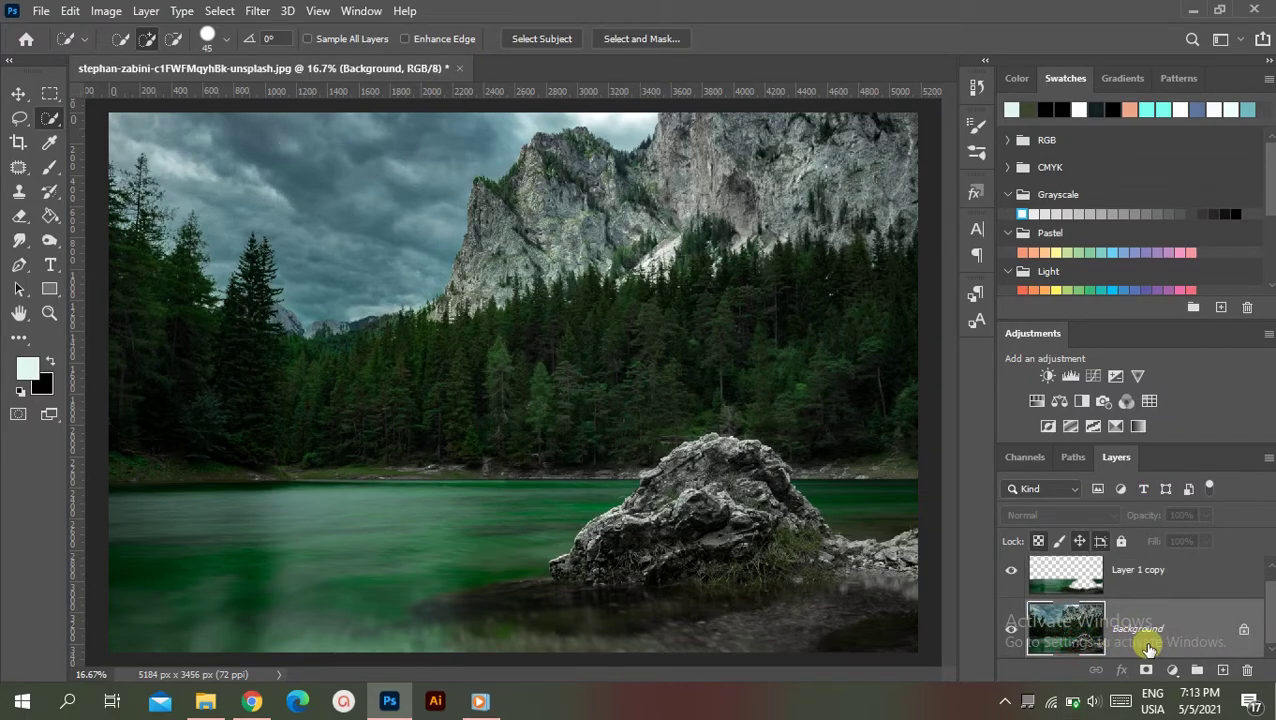
{"action": "left_click_drag", "start_coordinate": [1113, 625], "coordinate": [1222, 669]}
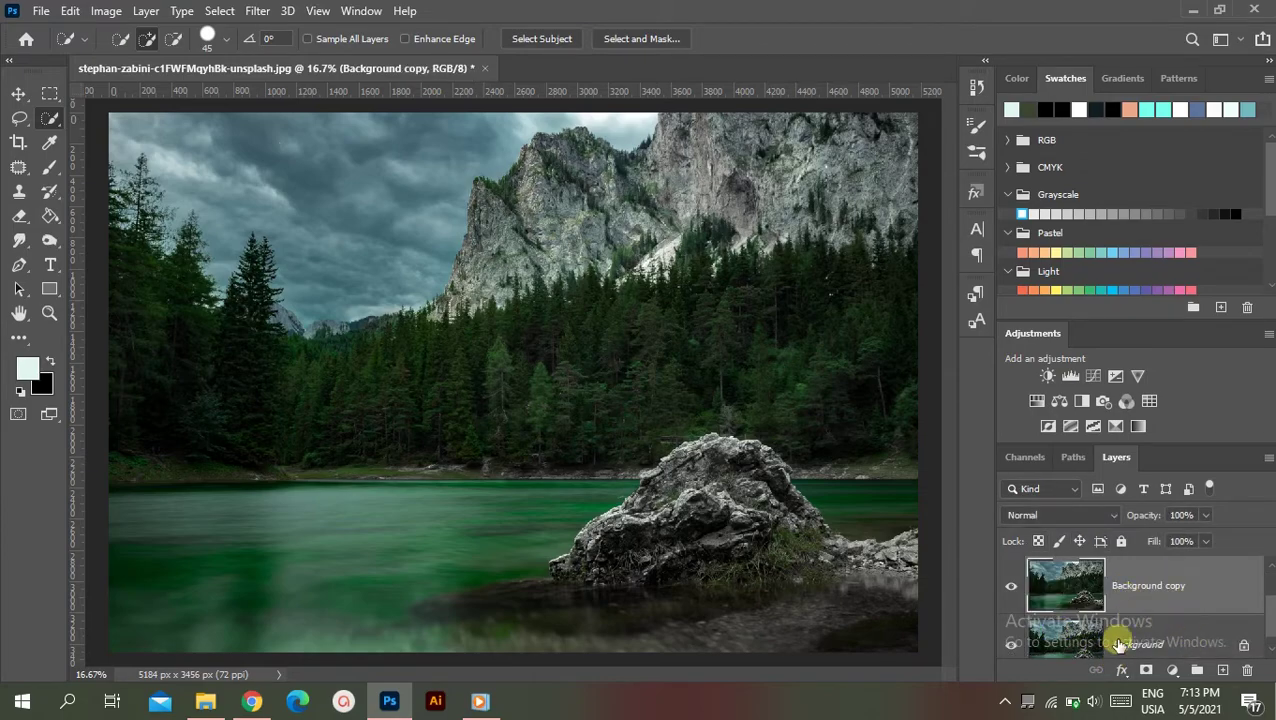
- Add a Color Lookup adjustment using the NightFromDay.CUBE 3D LUT
{"action": "left_click", "coordinate": [1175, 669]}
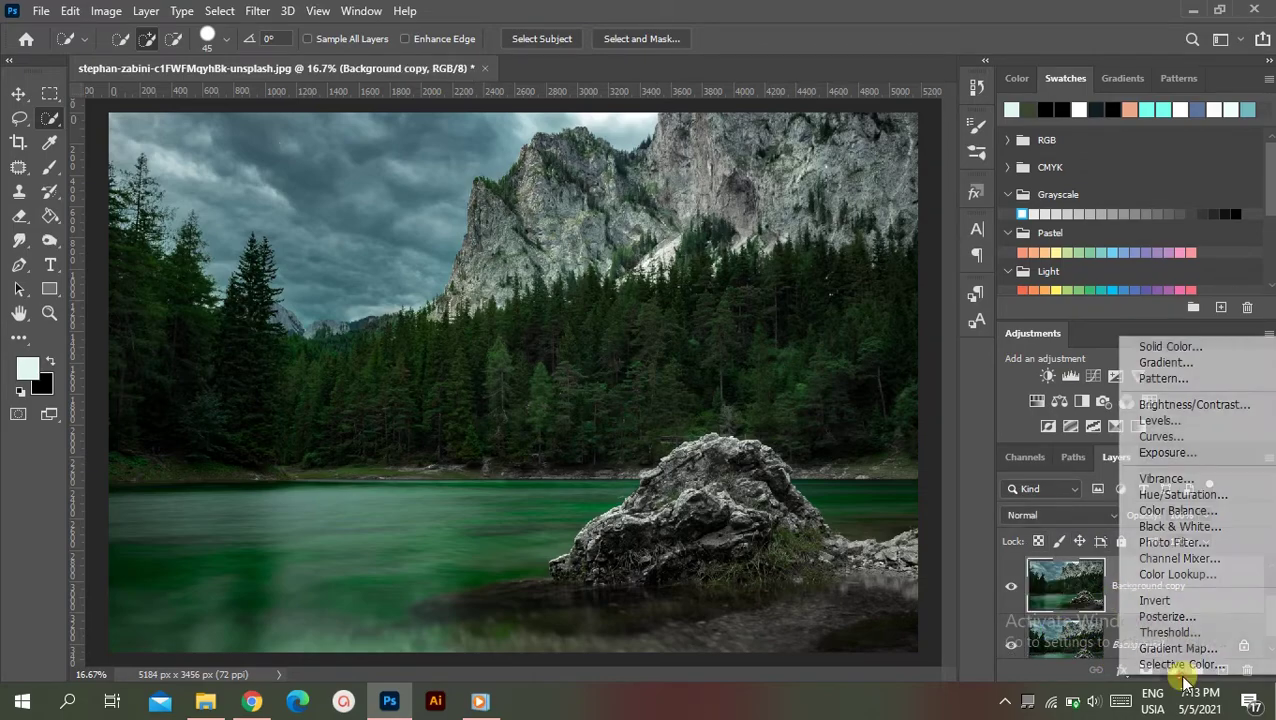
{"action": "left_click", "coordinate": [1182, 578]}
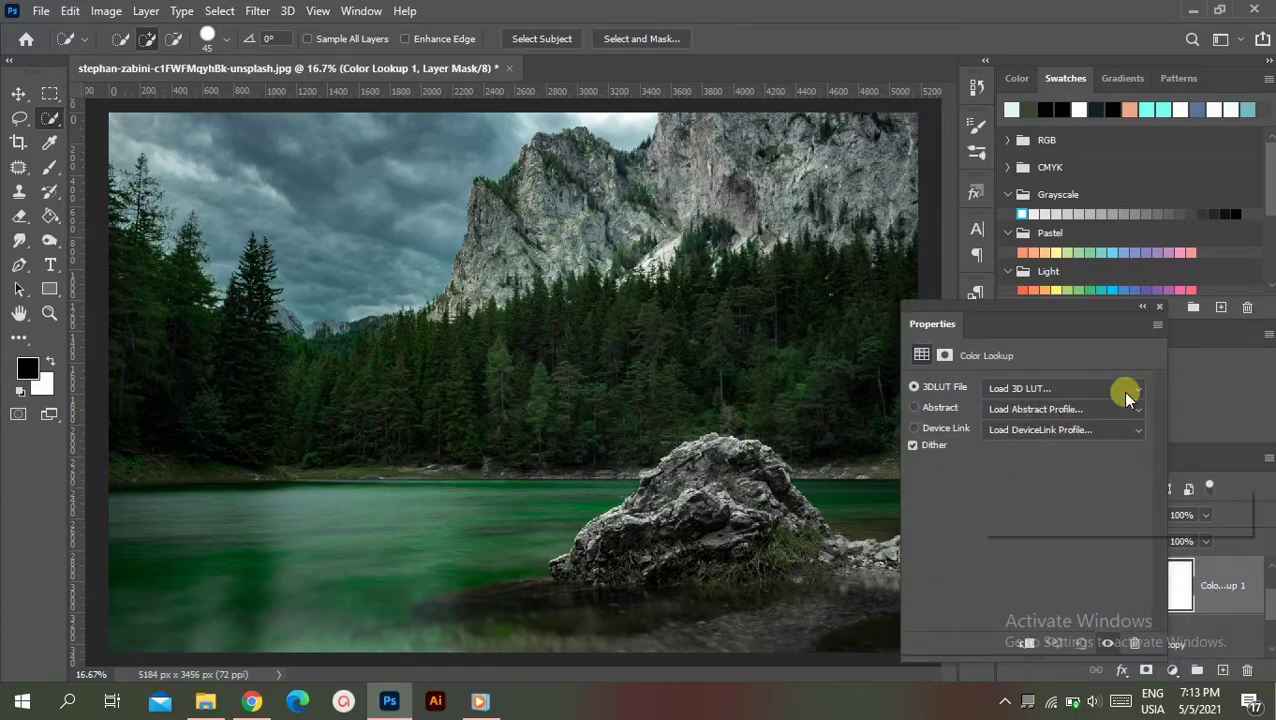
{"action": "left_click", "coordinate": [1124, 393]}
{"action": "left_click", "coordinate": [1096, 467]}
{"action": "left_click", "coordinate": [1112, 398]}
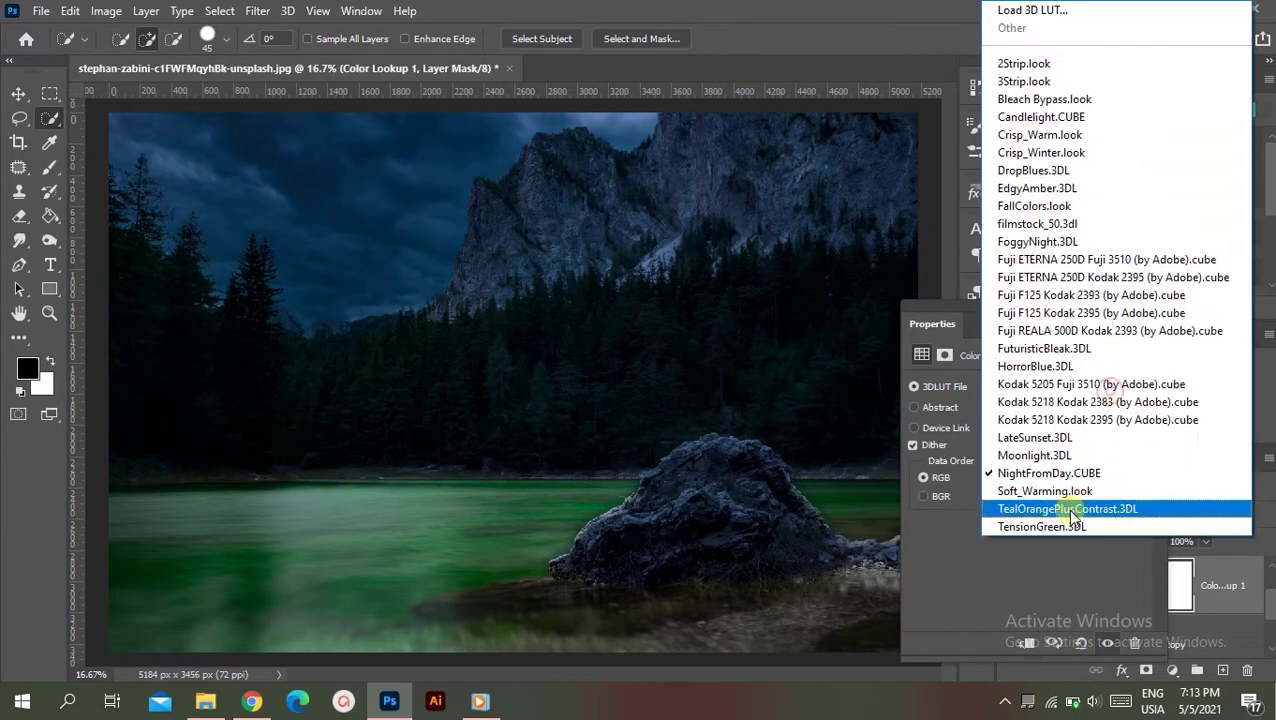
{"action": "left_click", "coordinate": [1050, 466]}
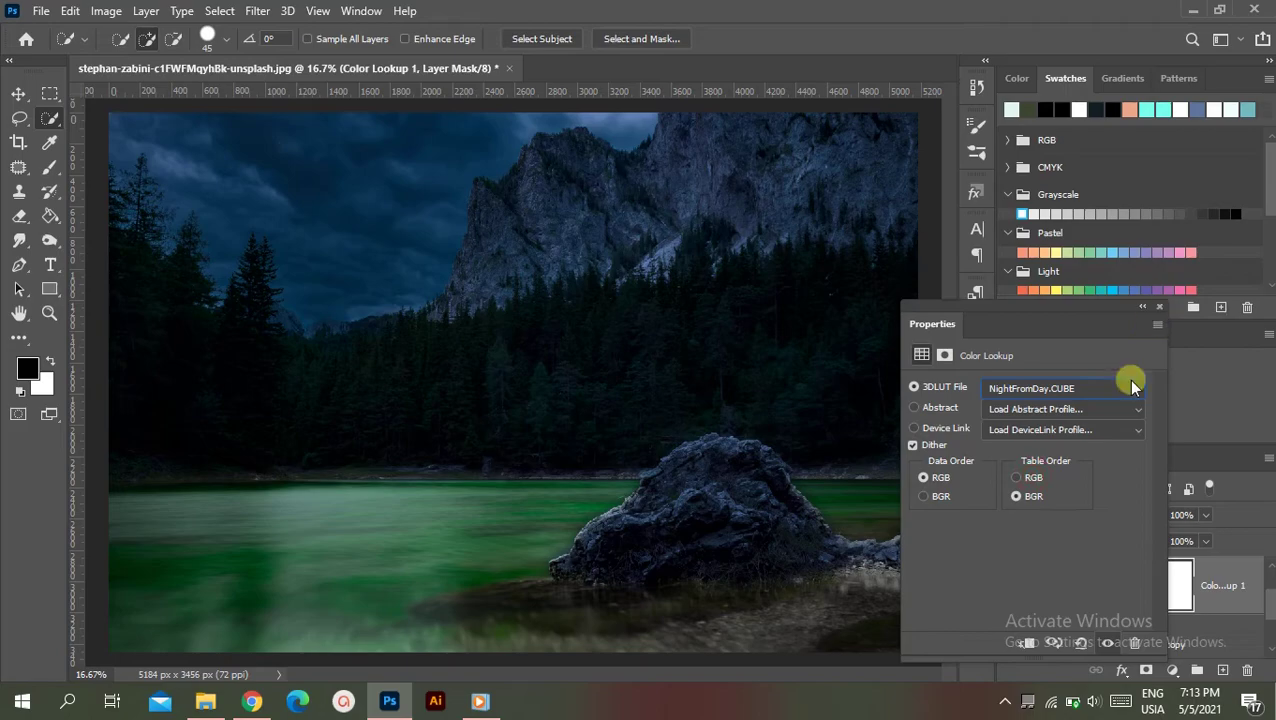
{"action": "left_click", "coordinate": [1157, 306]}
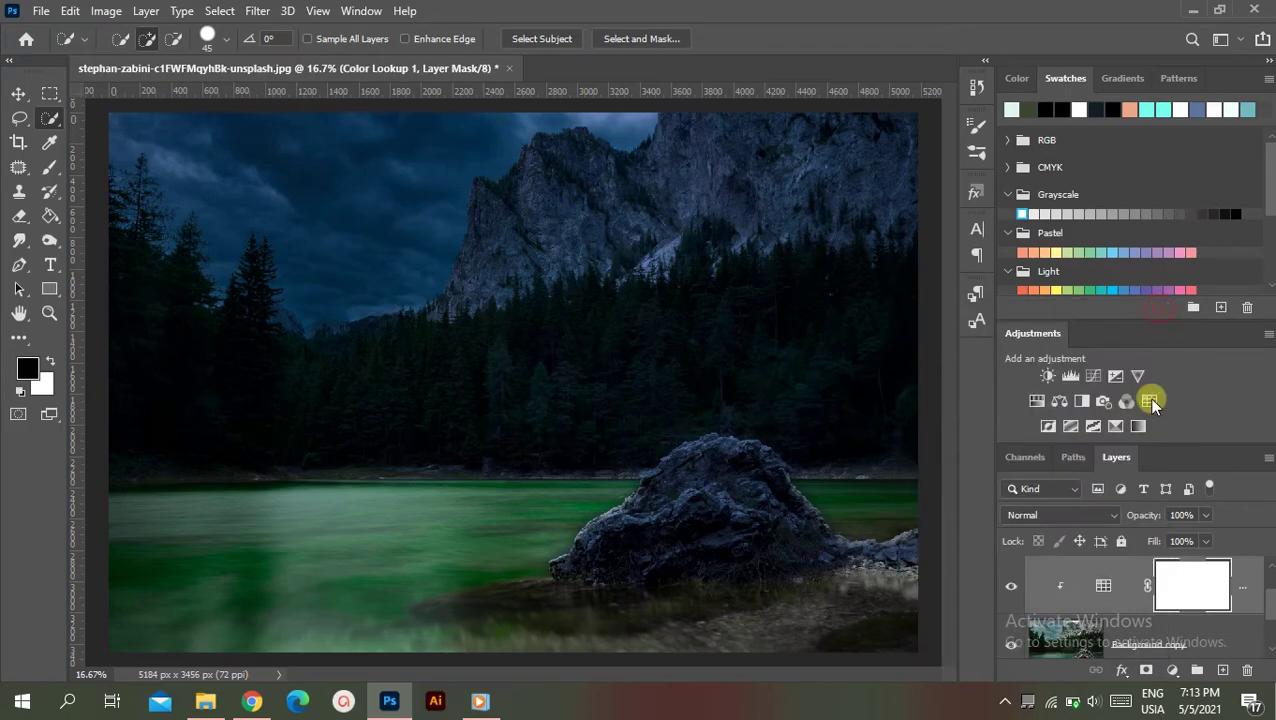
- Add a Black & White adjustment layer at 50% opacity
{"action": "left_click", "coordinate": [1174, 671]}
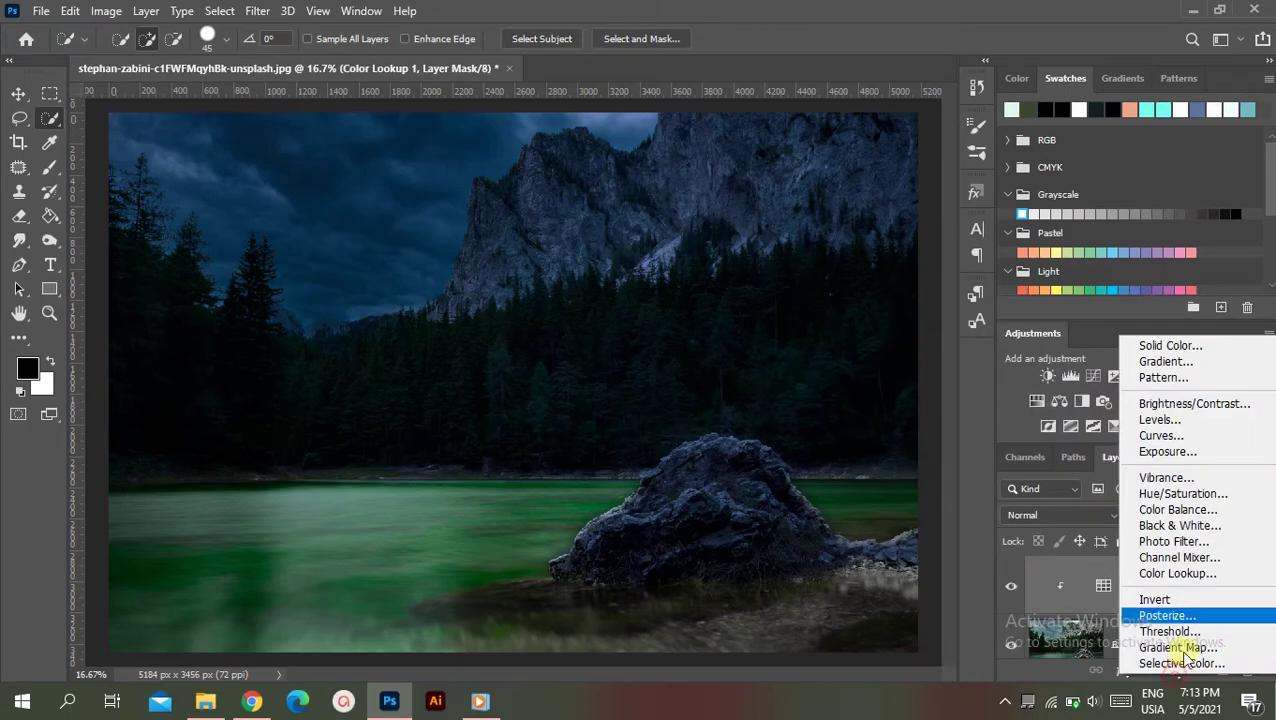
{"action": "left_click", "coordinate": [1170, 526]}
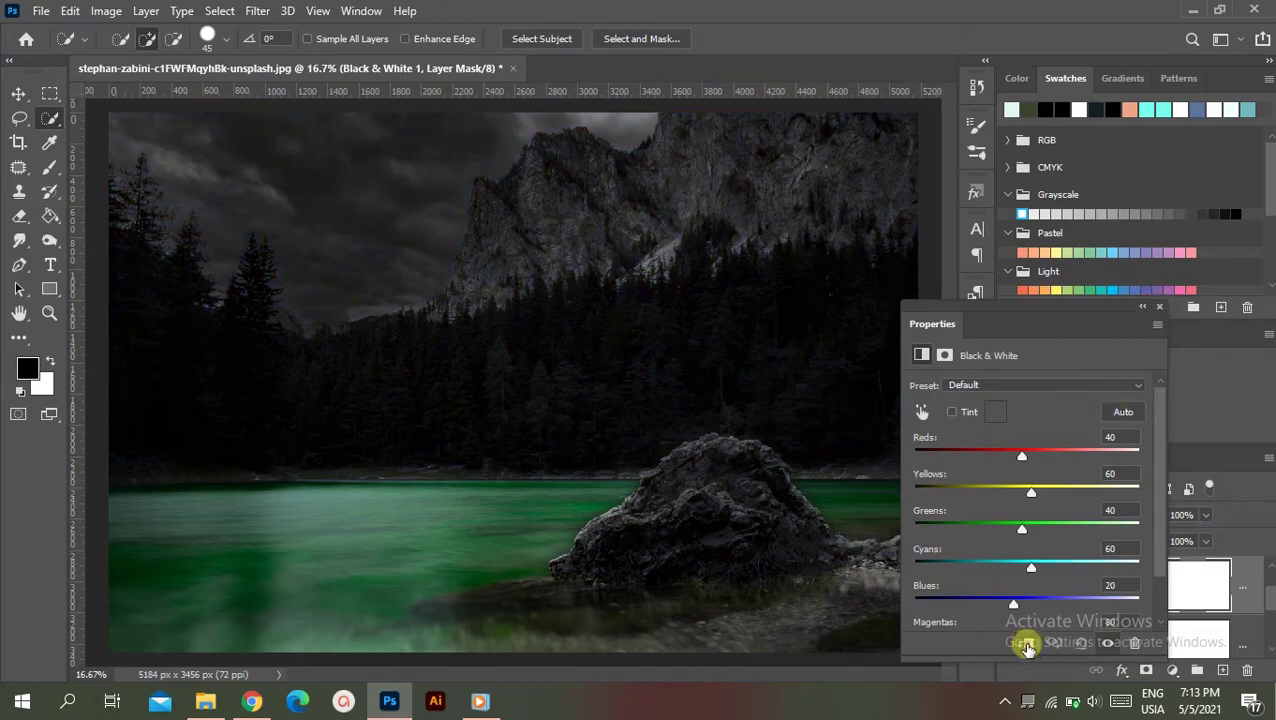
{"action": "left_click", "coordinate": [1159, 306]}
{"action": "left_click", "coordinate": [1150, 514]}
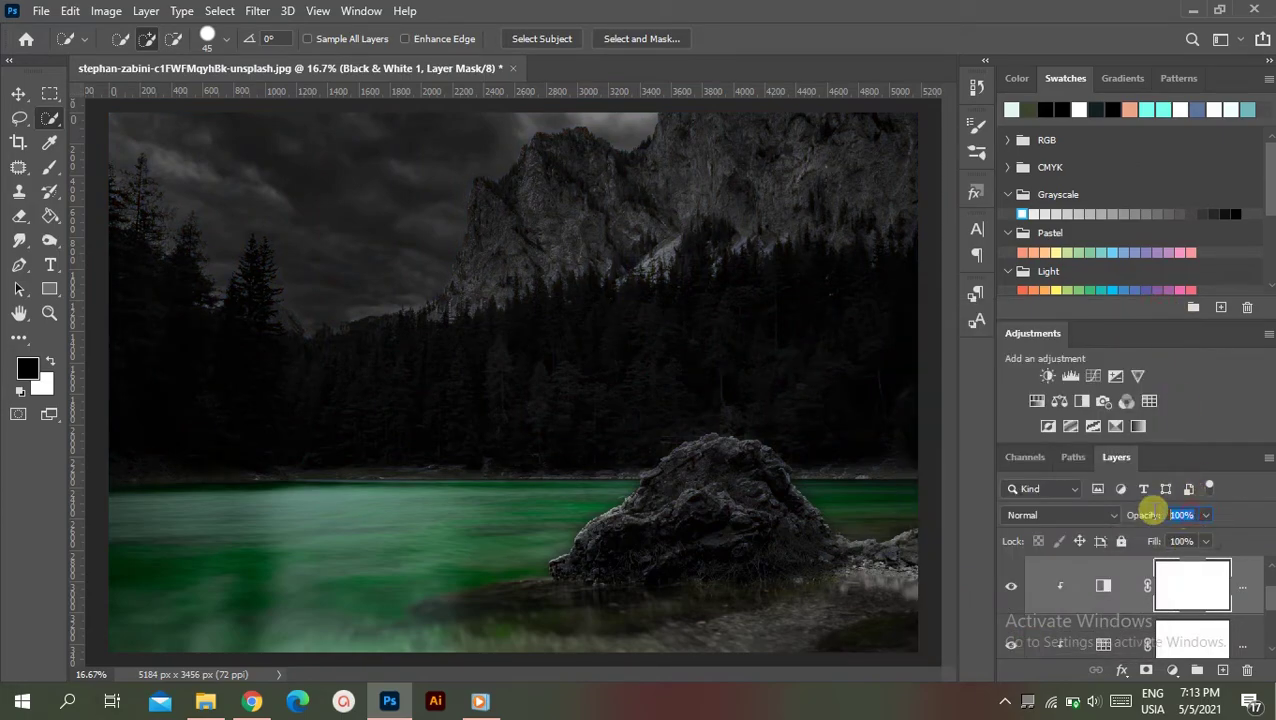
{"action": "left_click_drag", "start_coordinate": [1153, 514], "coordinate": [1205, 517]}
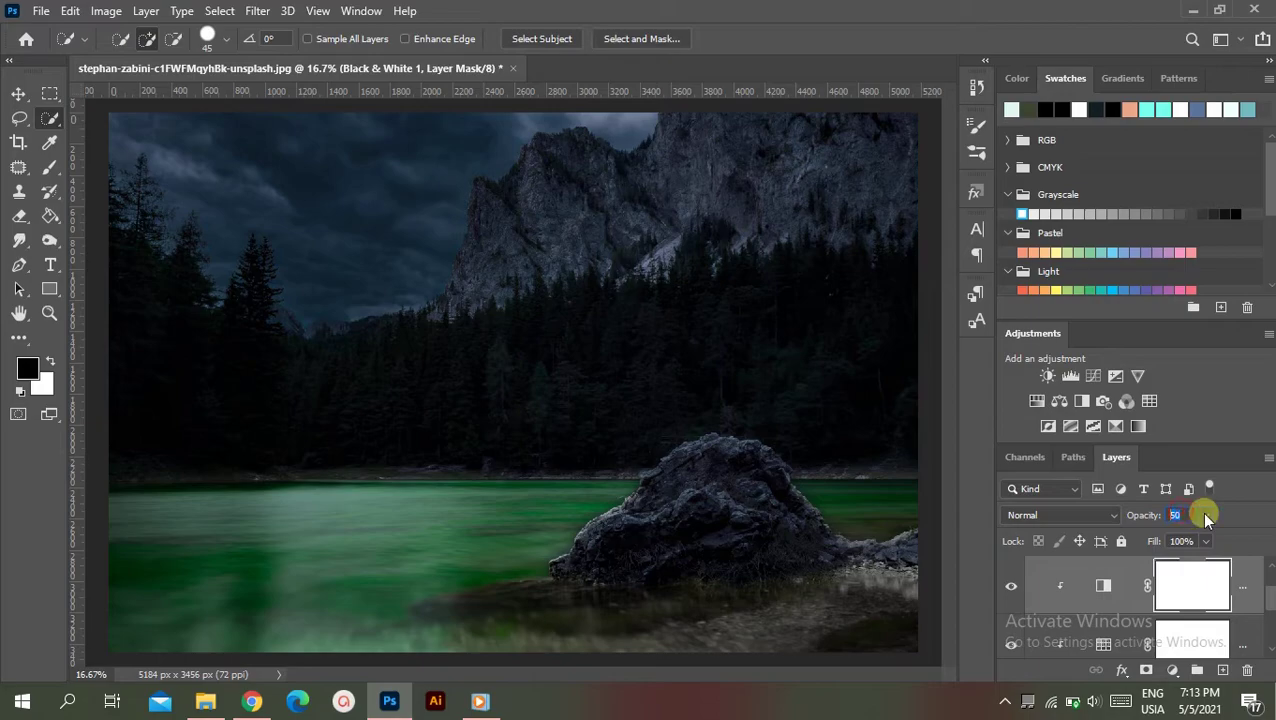
- Add a Curves adjustment pulling the lower curve down to darken the scene, then select Background copy
{"action": "left_click", "coordinate": [1173, 670]}
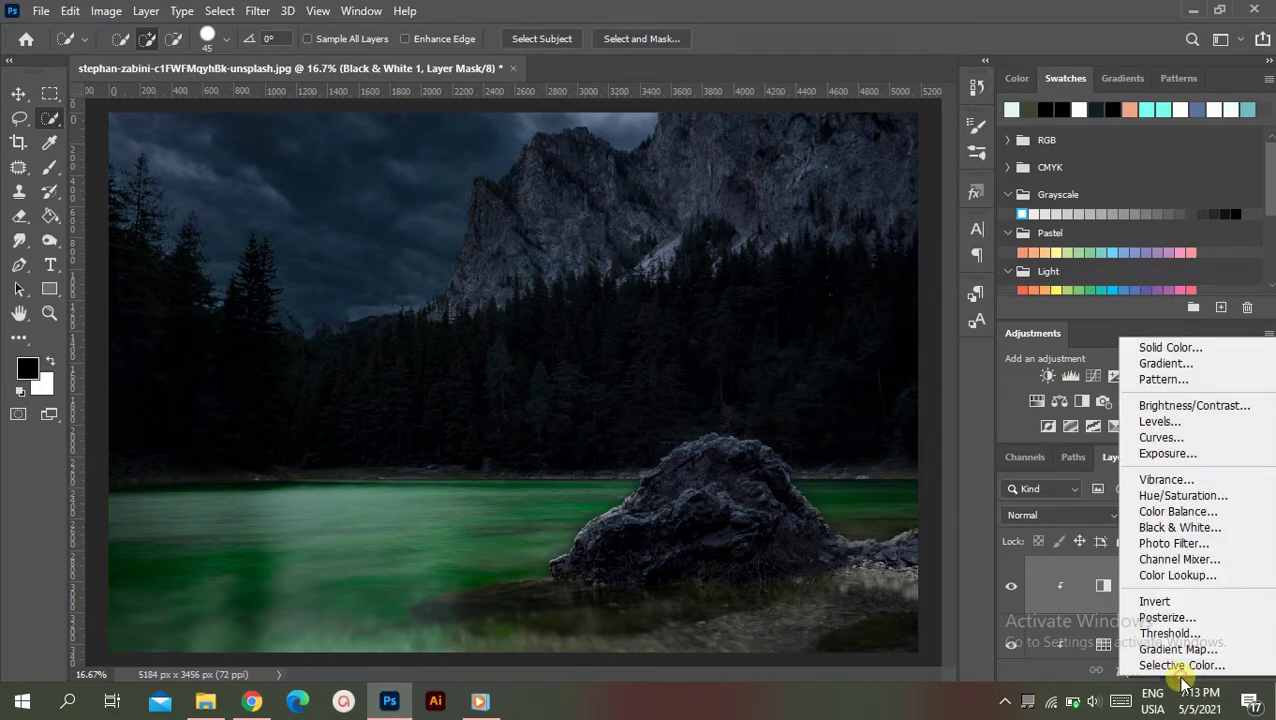
{"action": "left_click", "coordinate": [1162, 437]}
{"action": "left_click_drag", "start_coordinate": [1085, 480], "coordinate": [1104, 485]}
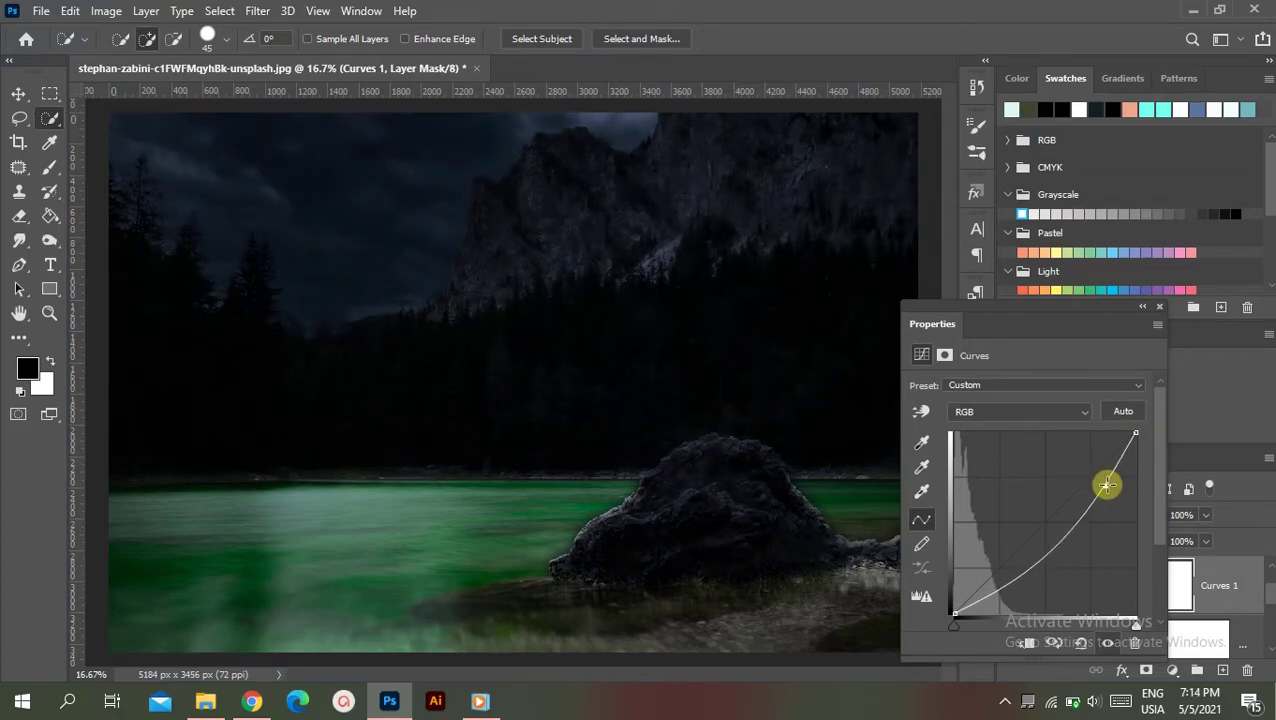
{"action": "left_click_drag", "start_coordinate": [1041, 562], "coordinate": [1044, 561]}
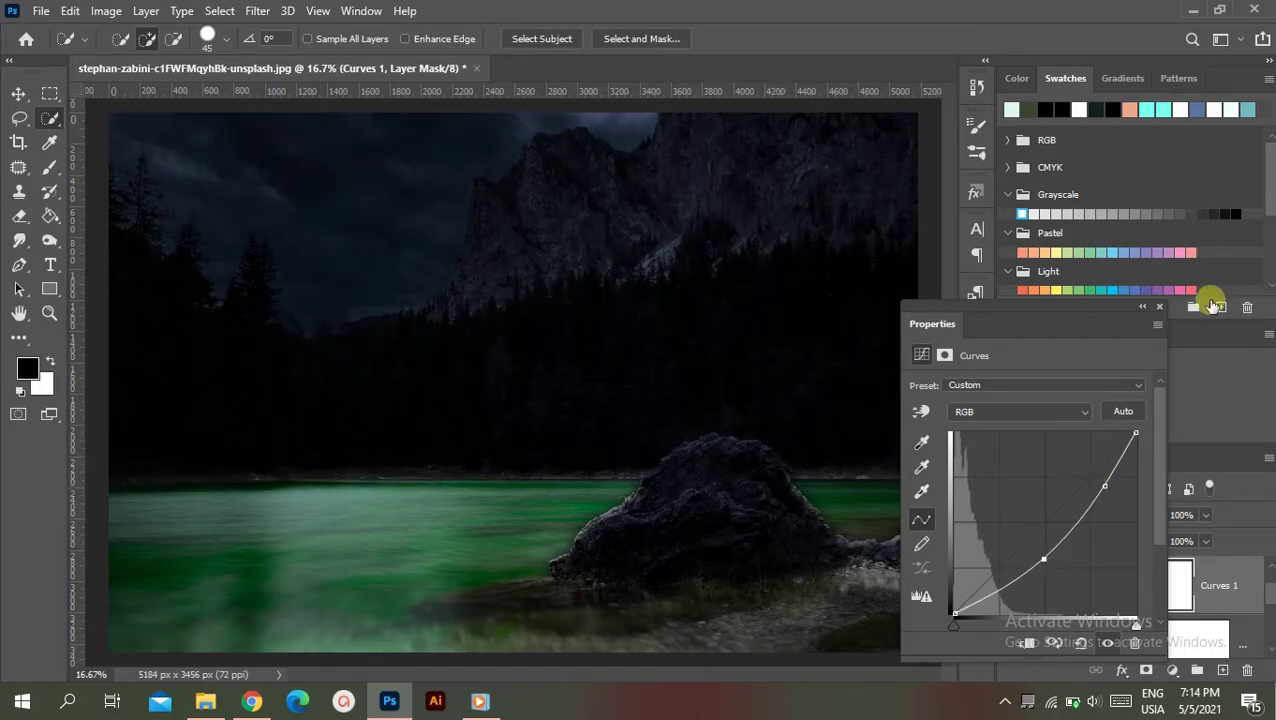
{"action": "left_click", "coordinate": [1157, 308]}
{"action": "double_click", "coordinate": [1066, 585]}
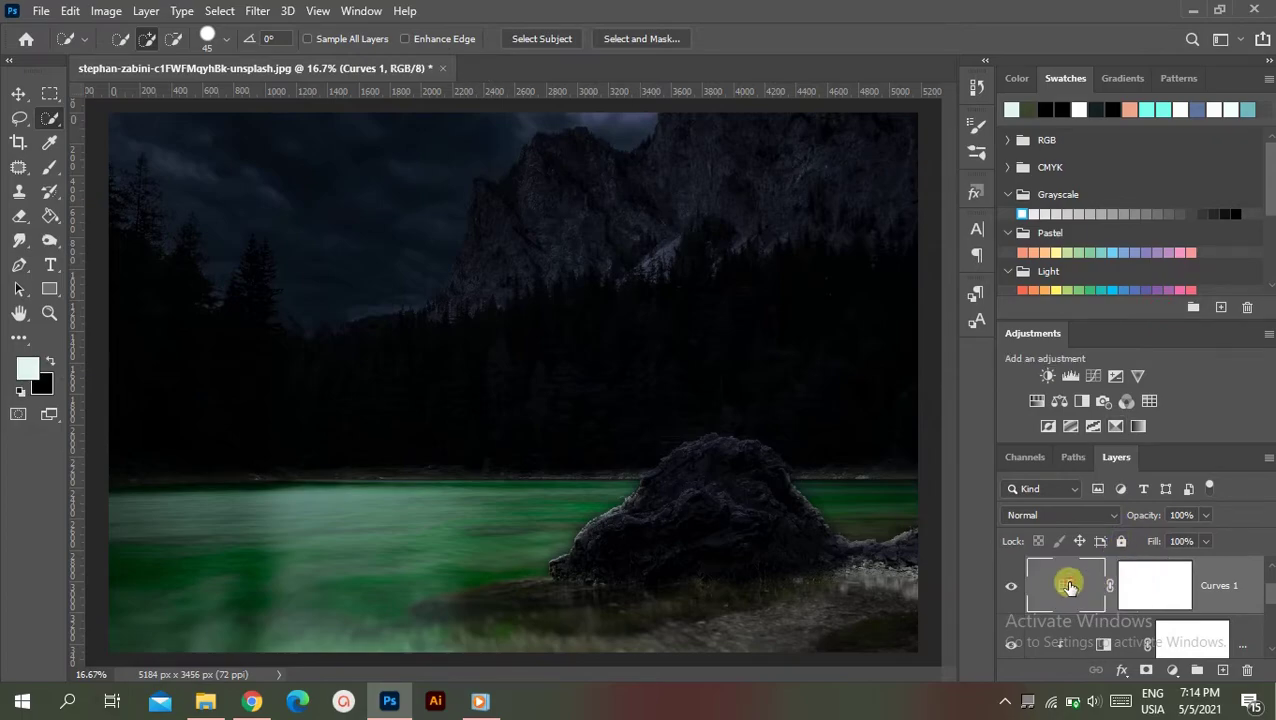
{"action": "left_click", "coordinate": [1159, 307]}
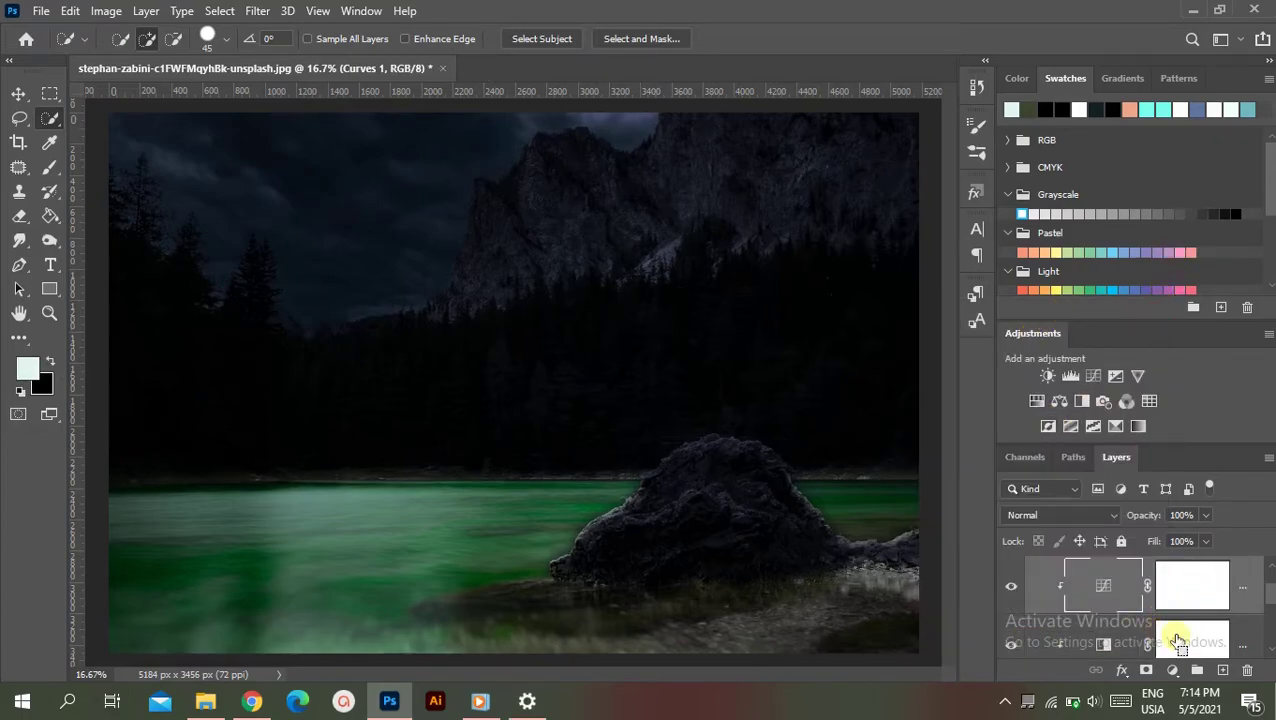
{"action": "left_click", "coordinate": [1238, 636]}
{"action": "scroll", "coordinate": [1238, 632], "scroll_direction": "down", "scroll_amount": 1}
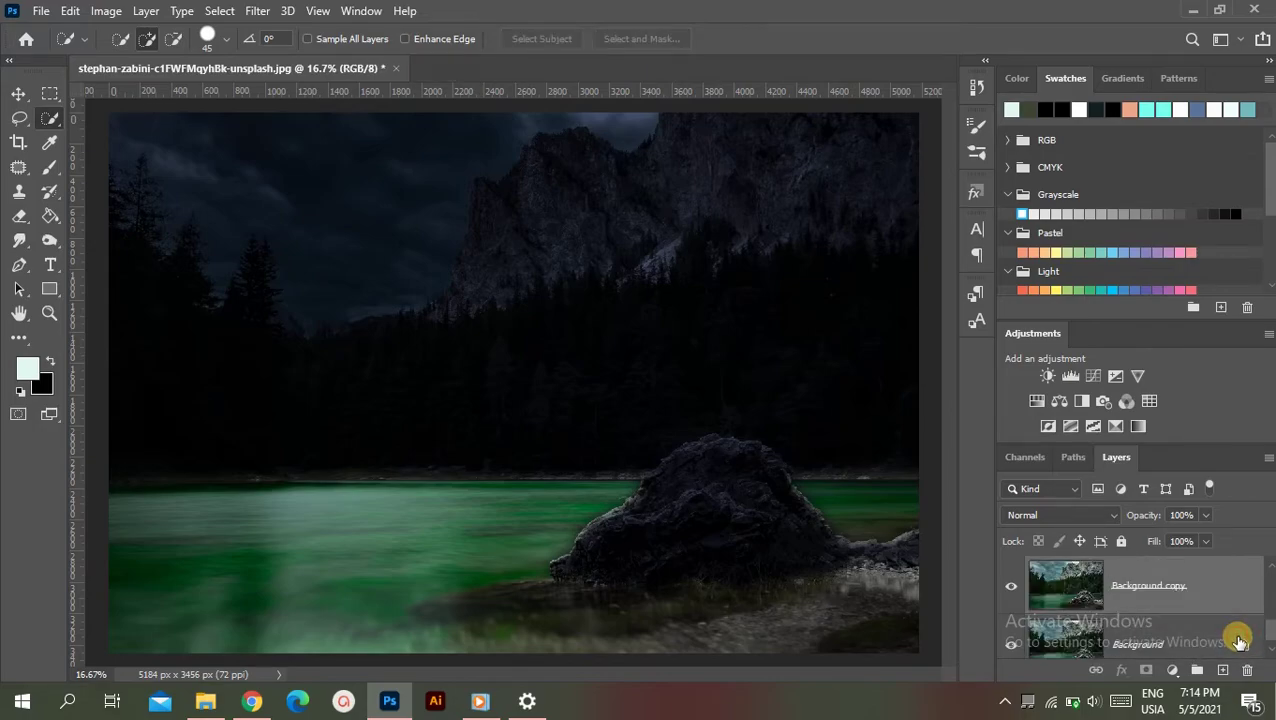
- Group Background copy into Group 1 and add a Linear Dodge (Add) duplicate of the water layer
{"action": "key", "text": "ctrl+g"}
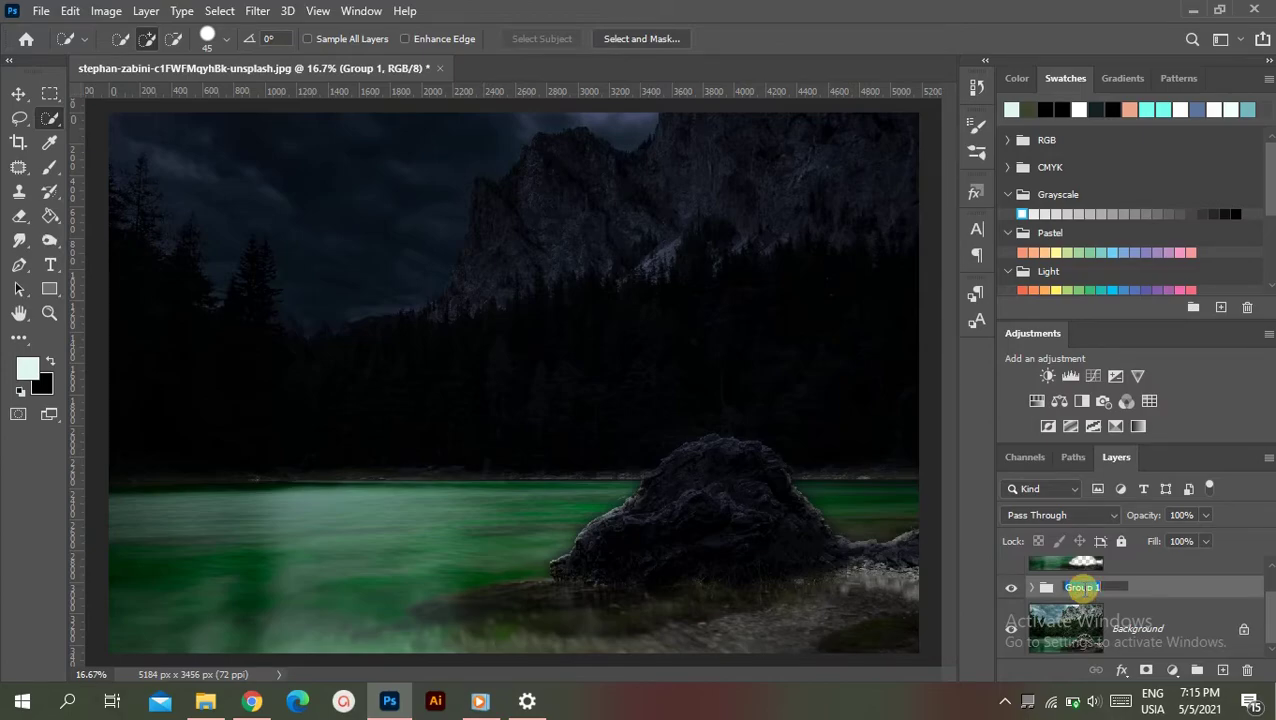
{"action": "scroll", "coordinate": [1139, 588], "scroll_direction": "up", "scroll_amount": 1}
{"action": "left_click", "coordinate": [1138, 585]}
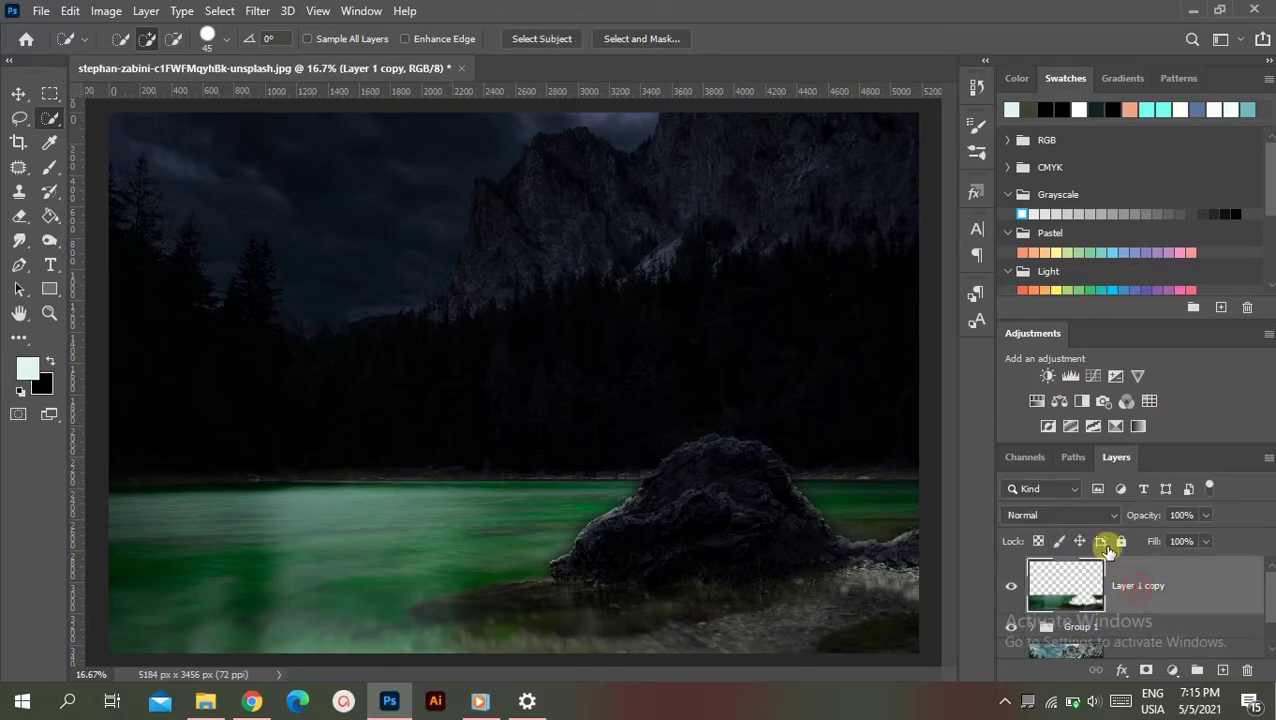
{"action": "key", "text": "ctrl+j"}
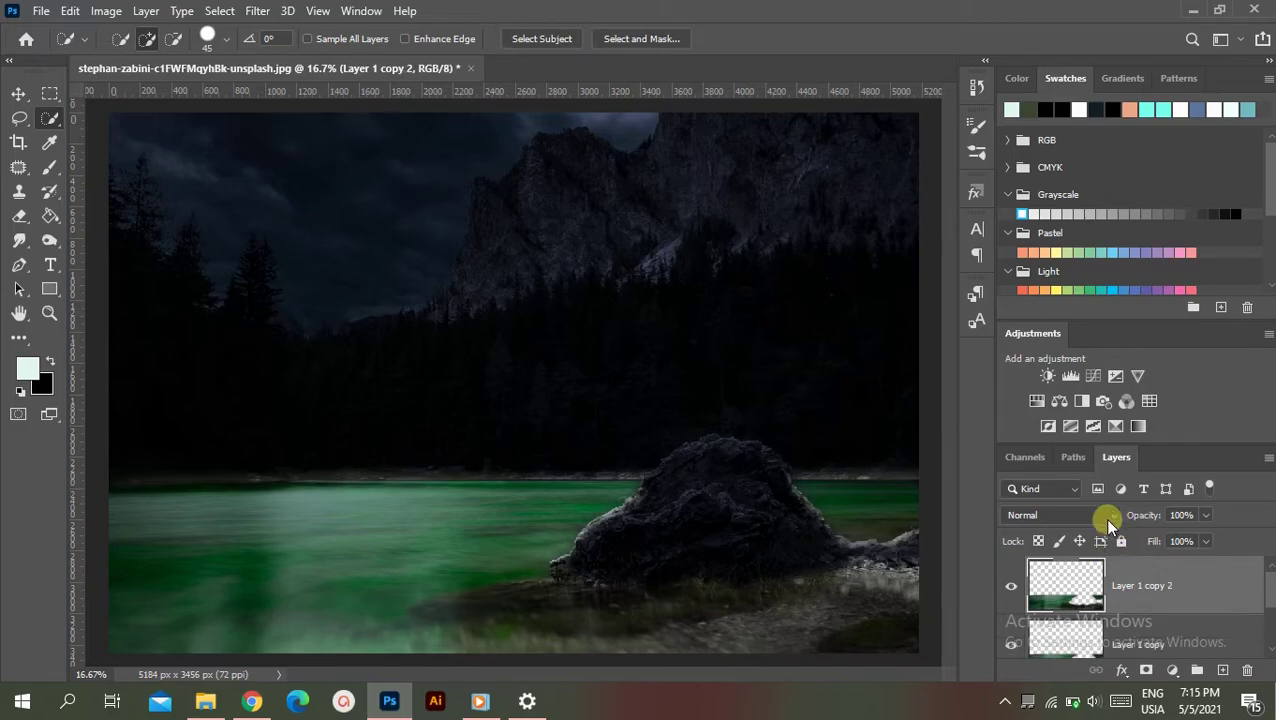
{"action": "left_click", "coordinate": [1062, 515]}
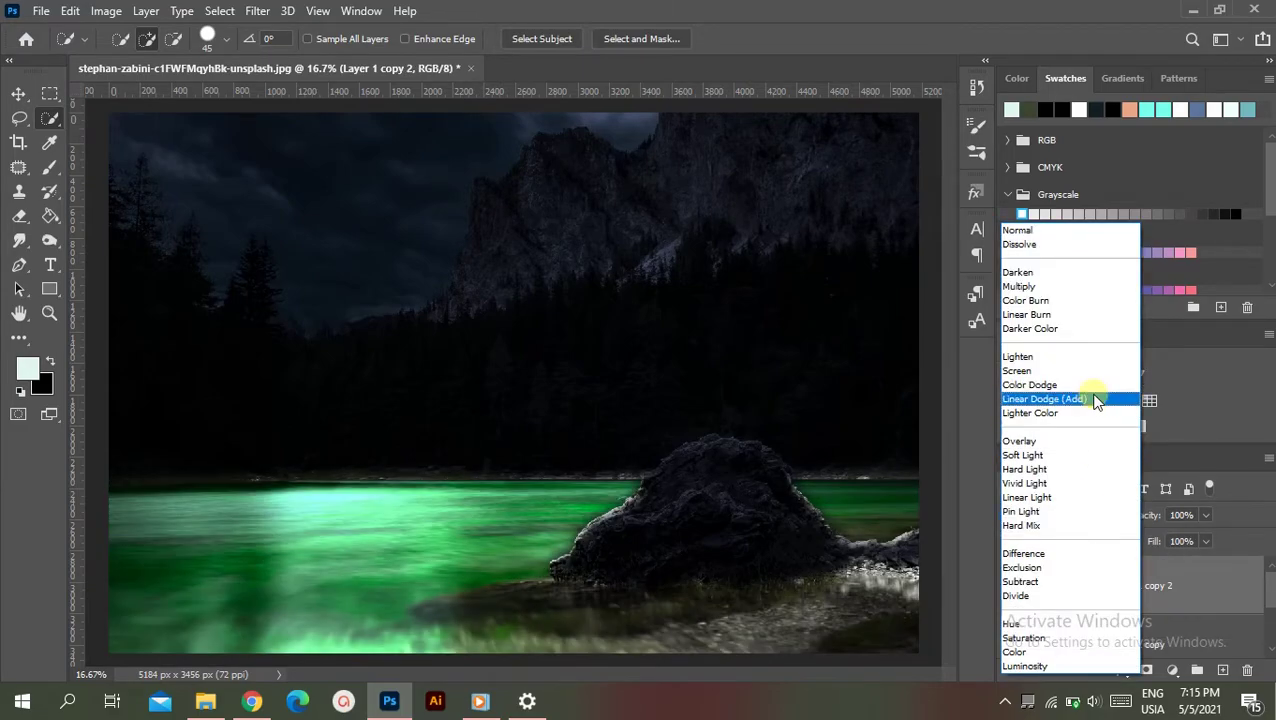
{"action": "left_click", "coordinate": [1035, 400]}
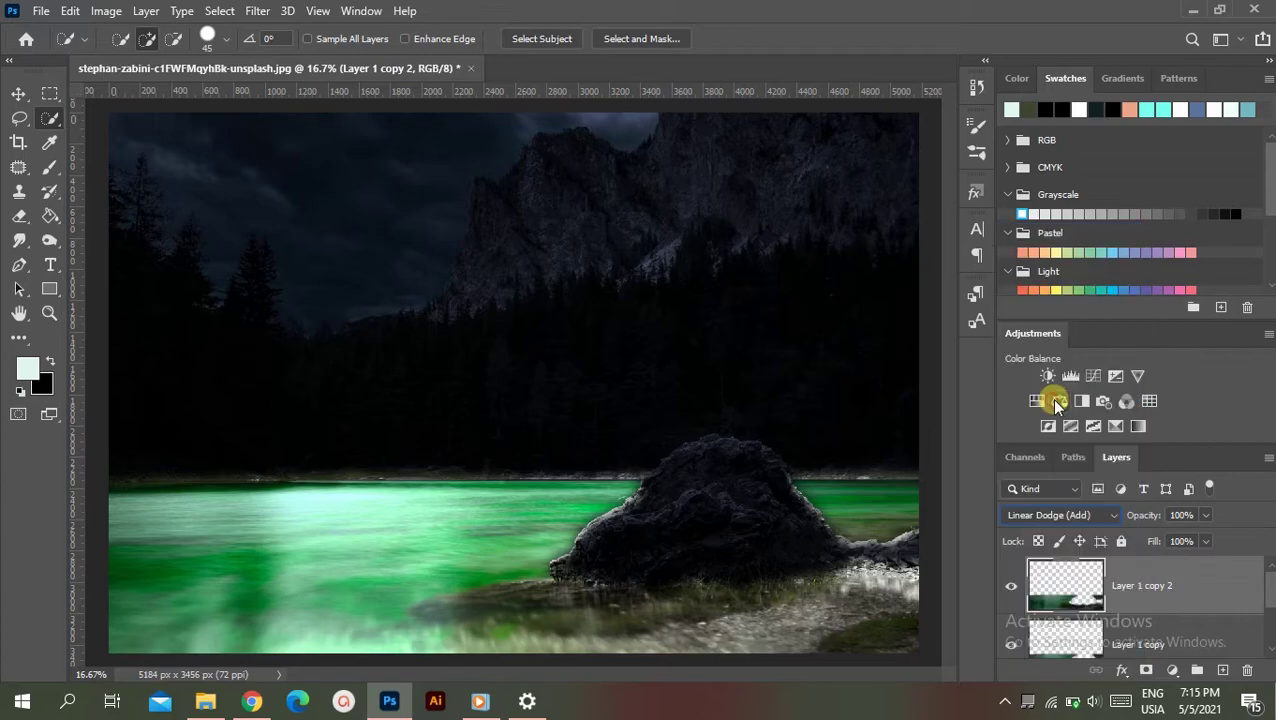
- Gaussian-blur the Linear Dodge water copy by 100 px and duplicate it for a second blur
{"action": "left_click", "coordinate": [257, 11]}
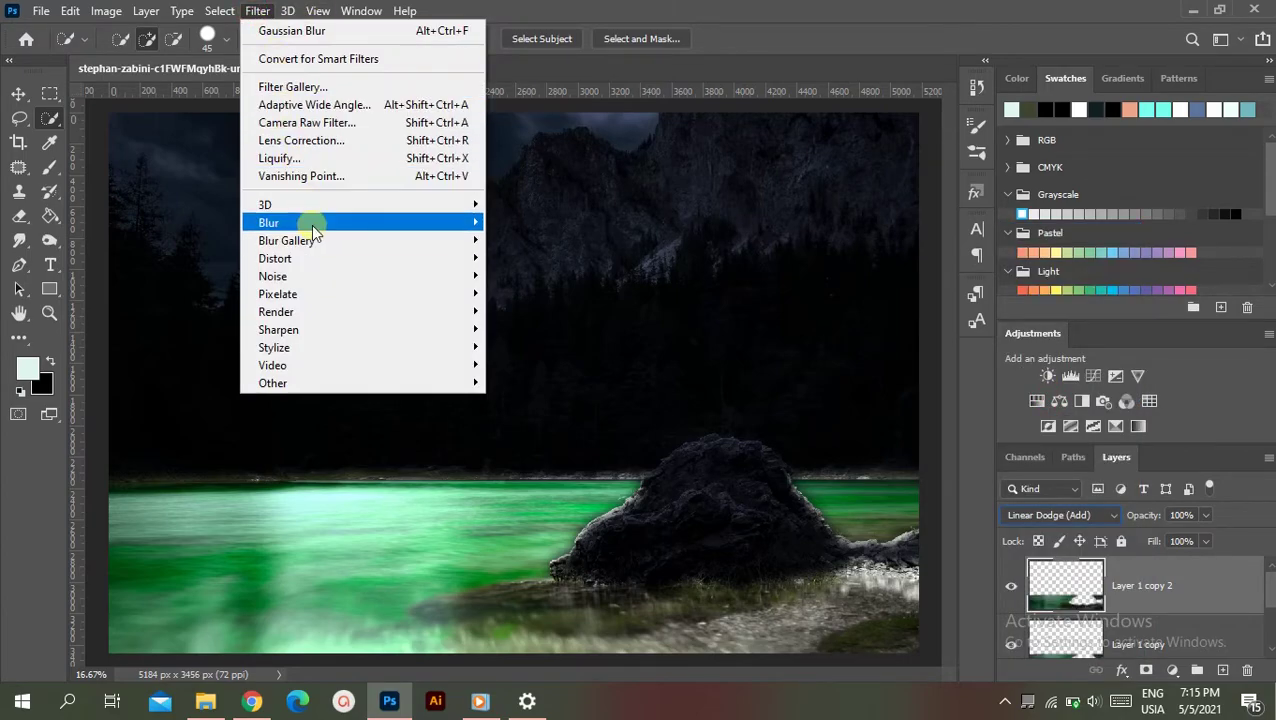
{"action": "mouse_move", "coordinate": [268, 222]}
{"action": "left_click", "coordinate": [530, 300]}
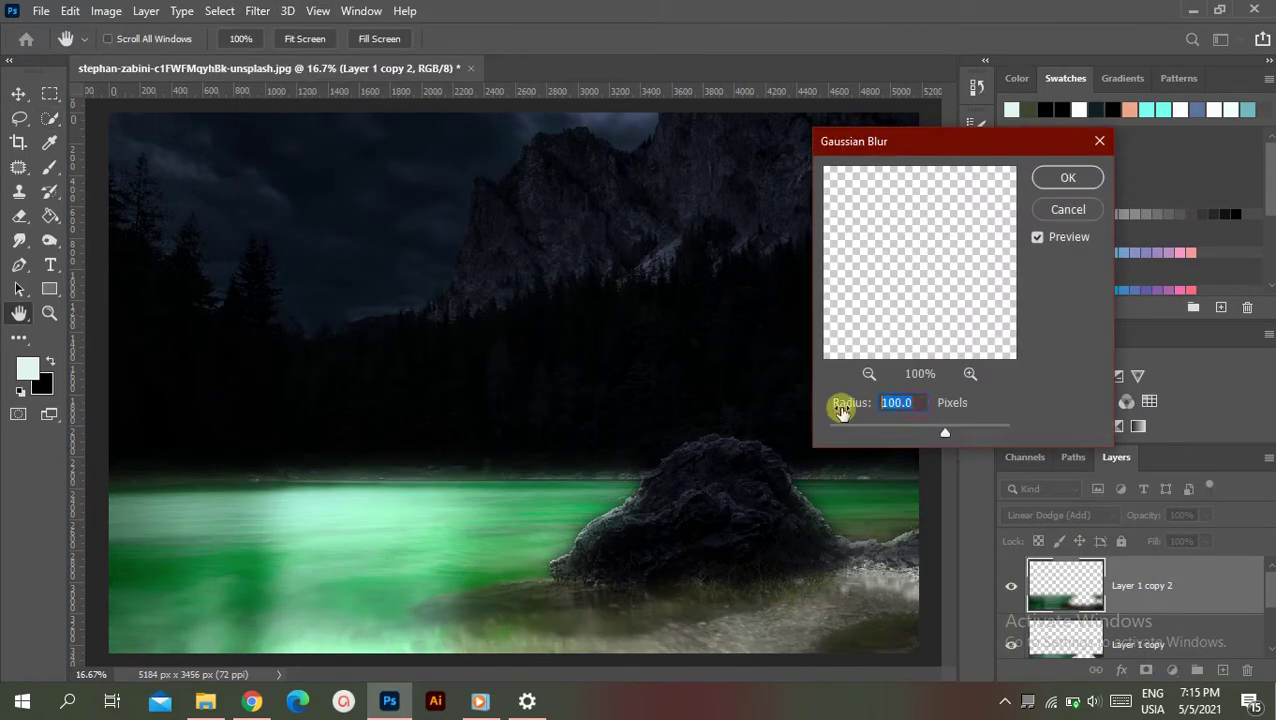
{"action": "left_click", "coordinate": [1067, 178]}
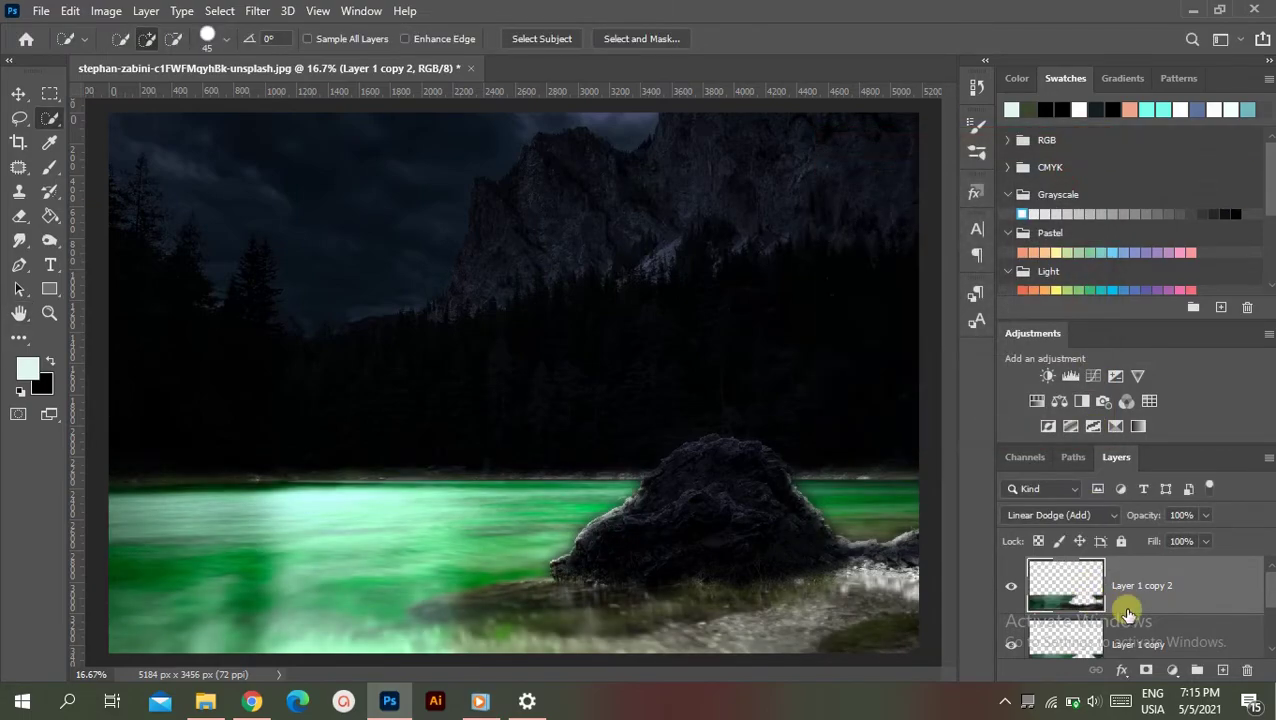
{"action": "key", "text": "ctrl+j"}
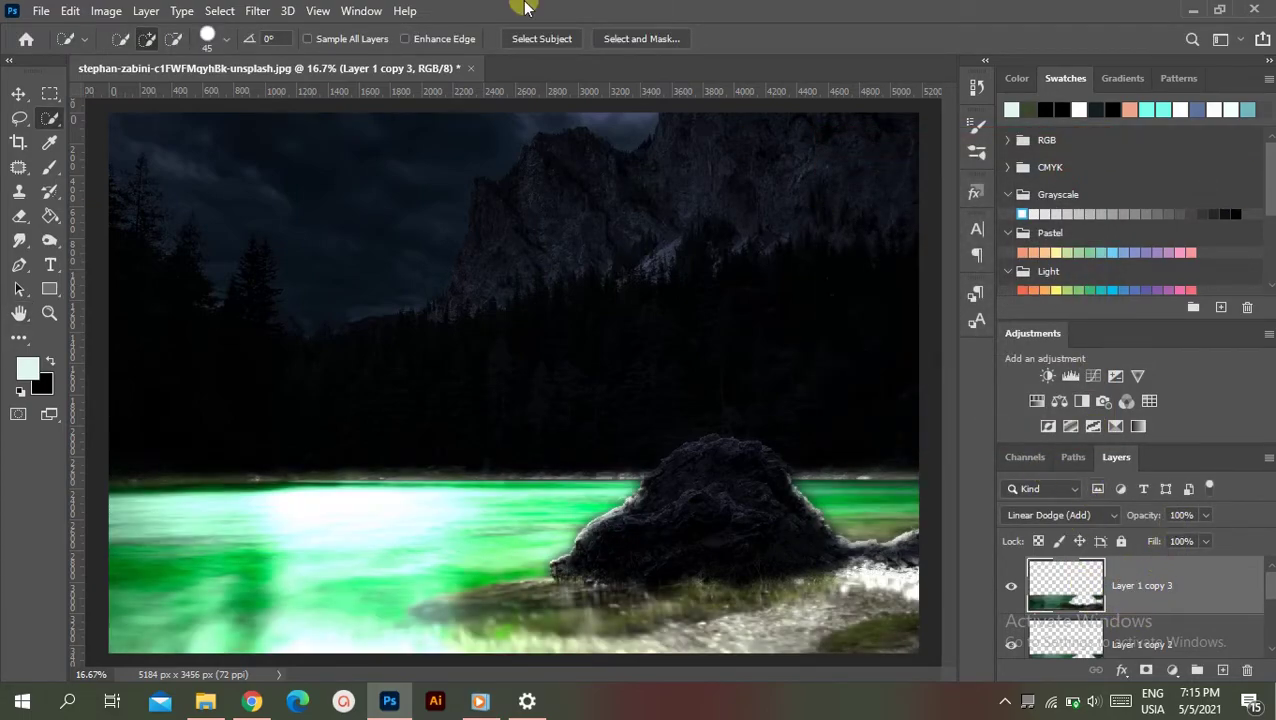
{"action": "left_click", "coordinate": [256, 11]}
{"action": "mouse_move", "coordinate": [300, 222]}
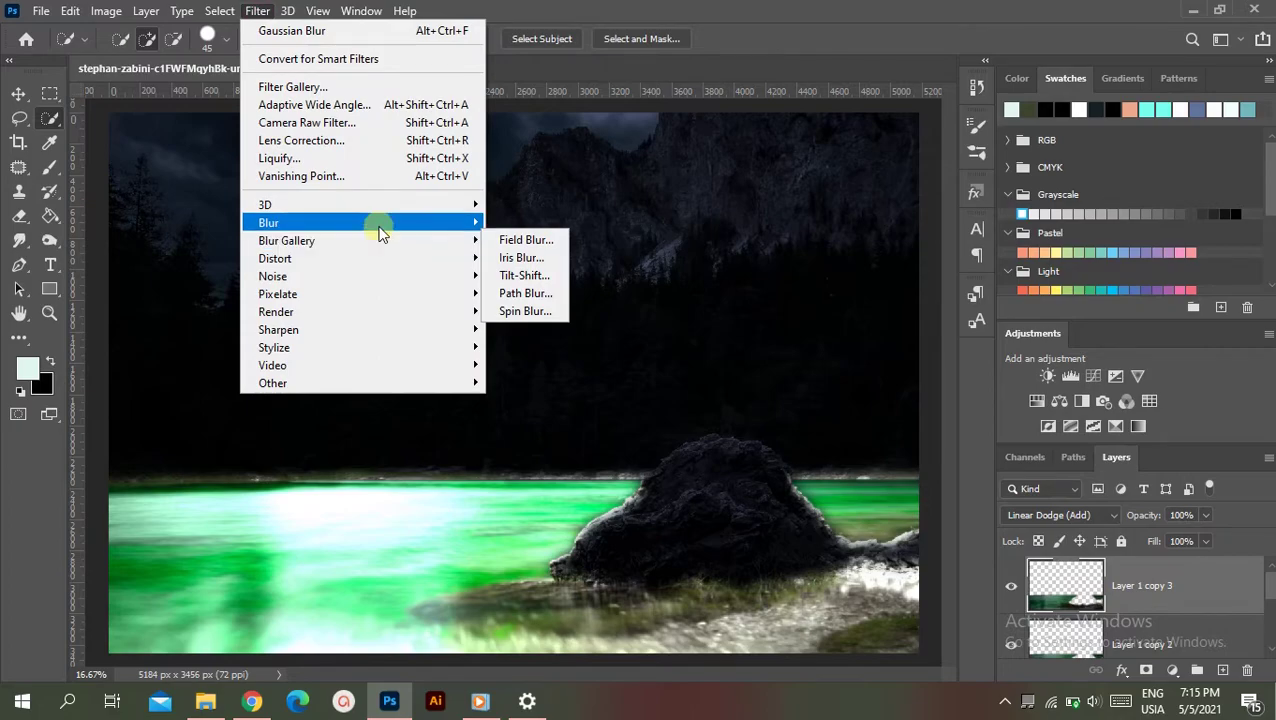
{"action": "left_click", "coordinate": [575, 300]}
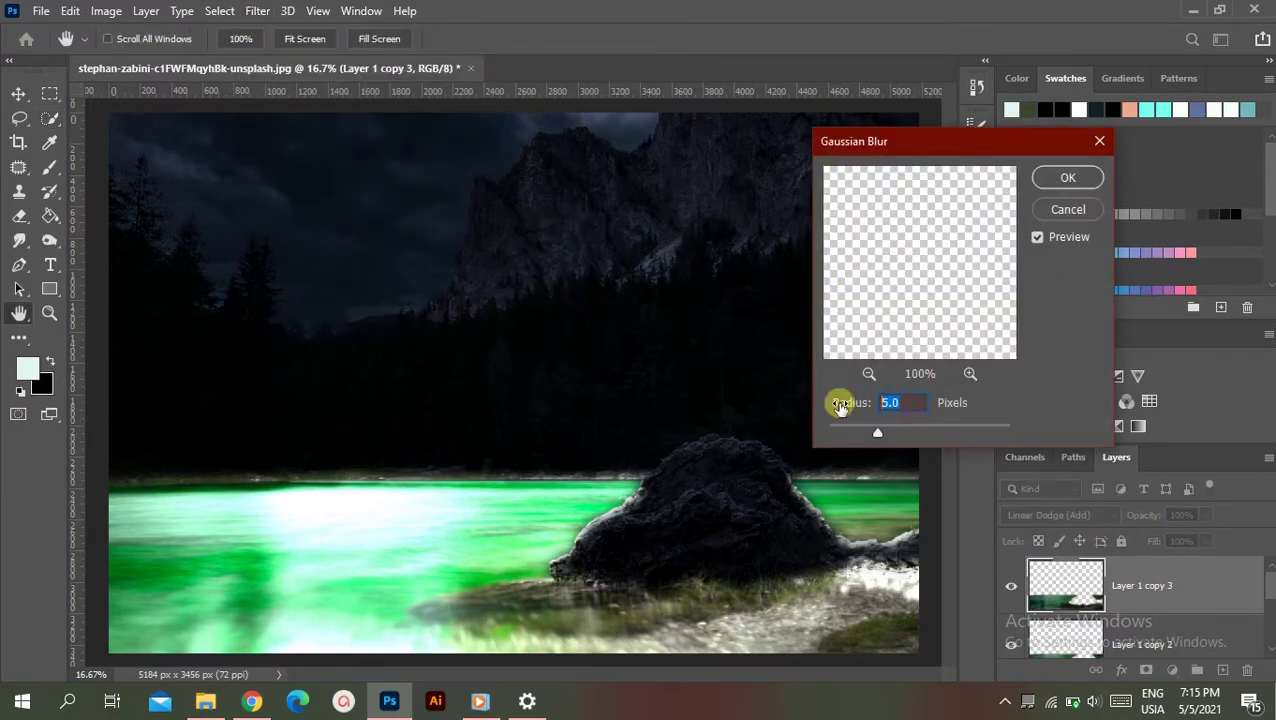
- Blur the second water copy by 100 px, restoring the glow layers after an accidental delete
{"action": "type", "text": "00"}
{"action": "left_click", "coordinate": [1068, 177]}
{"action": "key", "text": "w"}
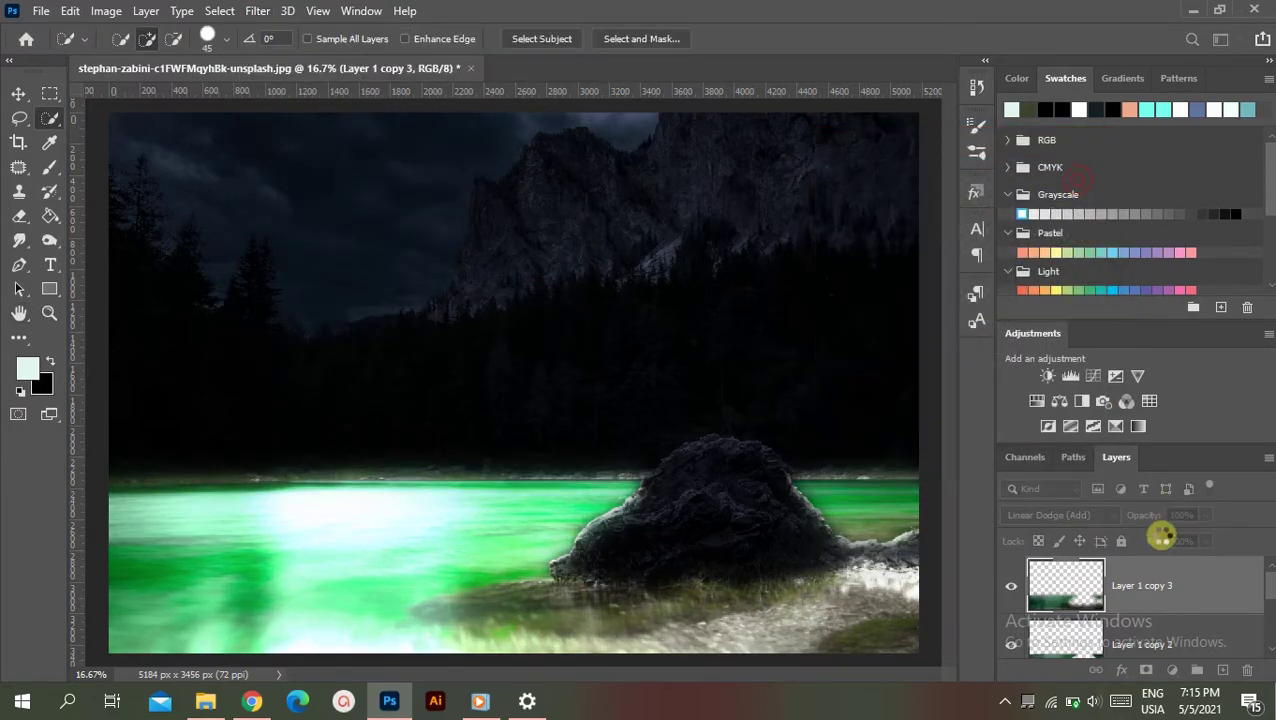
{"action": "key", "text": "Delete"}
{"action": "key", "text": "Delete"}
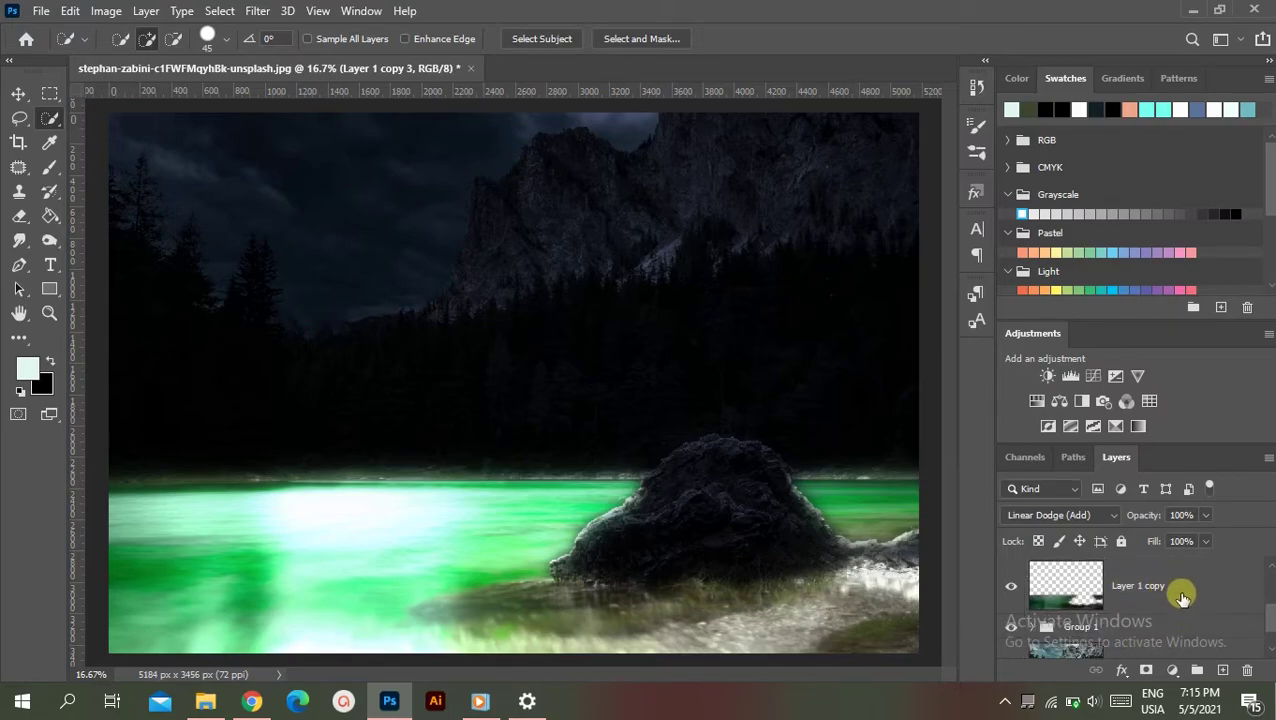
{"action": "key", "text": "ctrl+z"}
{"action": "key", "text": "ctrl+z"}
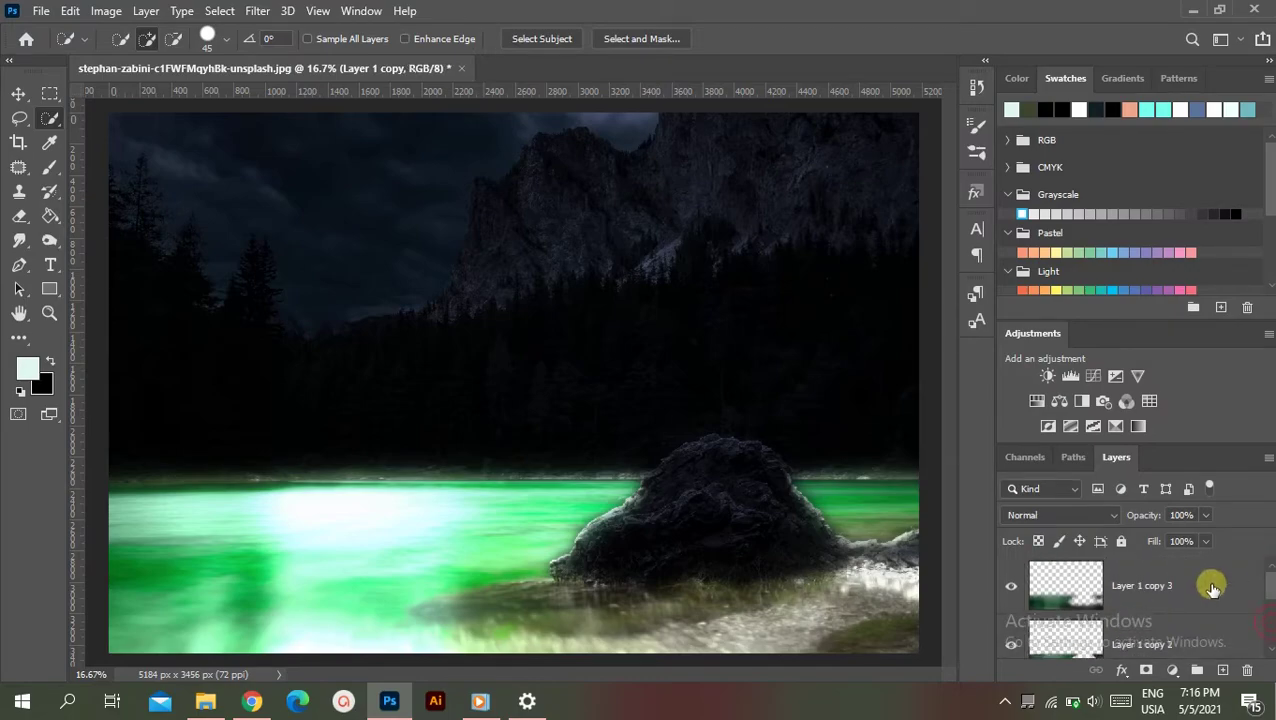
- Group the glowing water layers into a group named 'water glow'
{"action": "right_click", "coordinate": [1193, 592]}
{"action": "left_click", "coordinate": [1036, 131]}
{"action": "type", "text": "wat"}
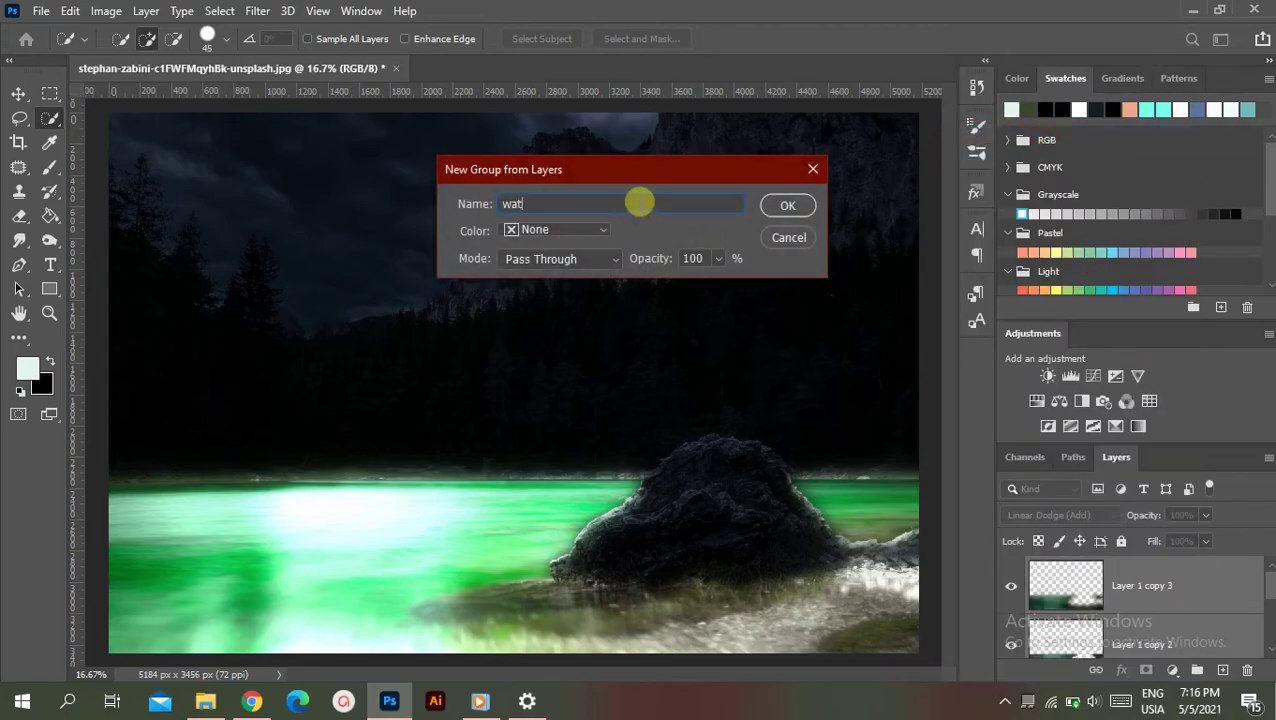
{"action": "type", "text": "er glow"}
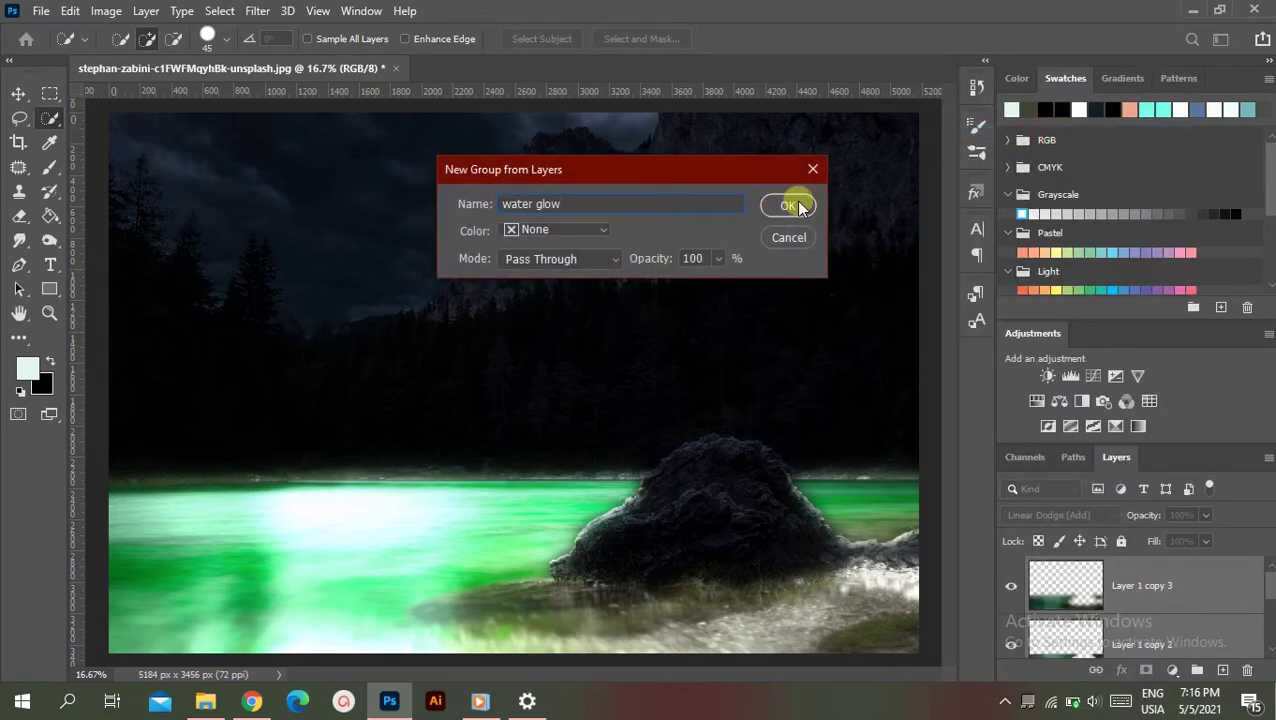
{"action": "left_click", "coordinate": [796, 205]}
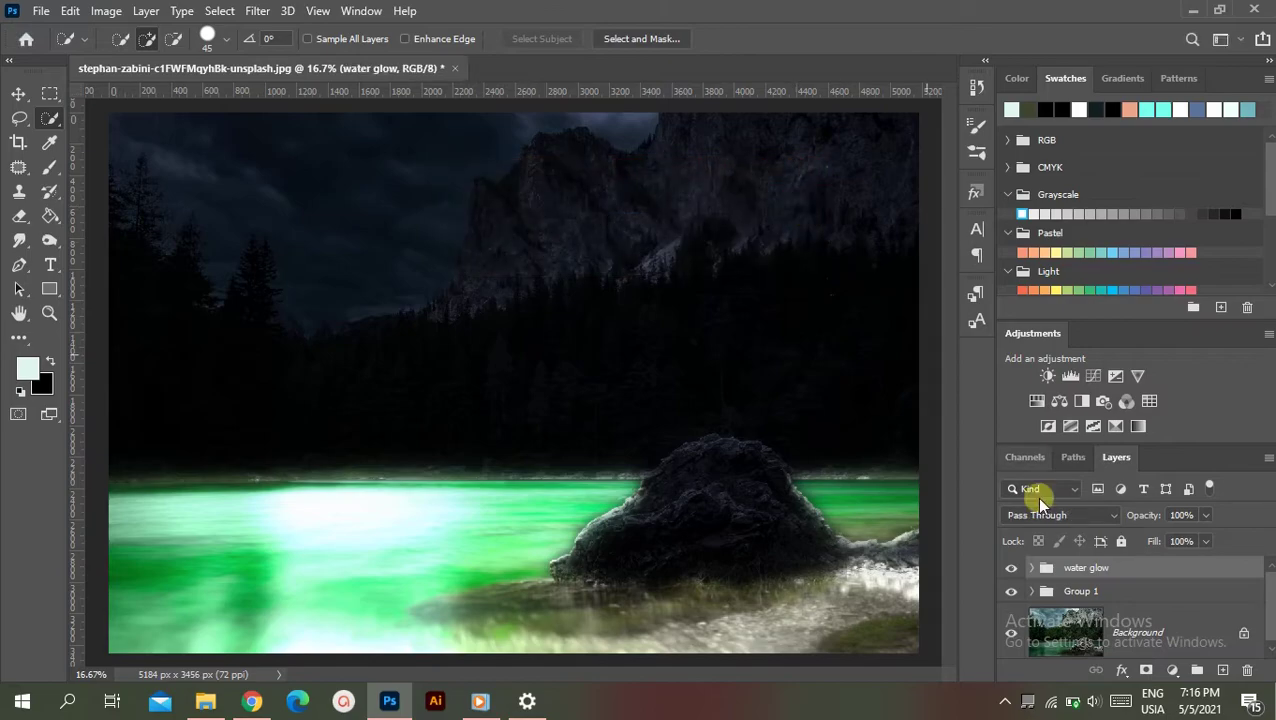
{"action": "left_click", "coordinate": [1268, 590]}
- Place the full moon image embedded, scaled small in the upper-left night sky
{"action": "left_click", "coordinate": [41, 10]}
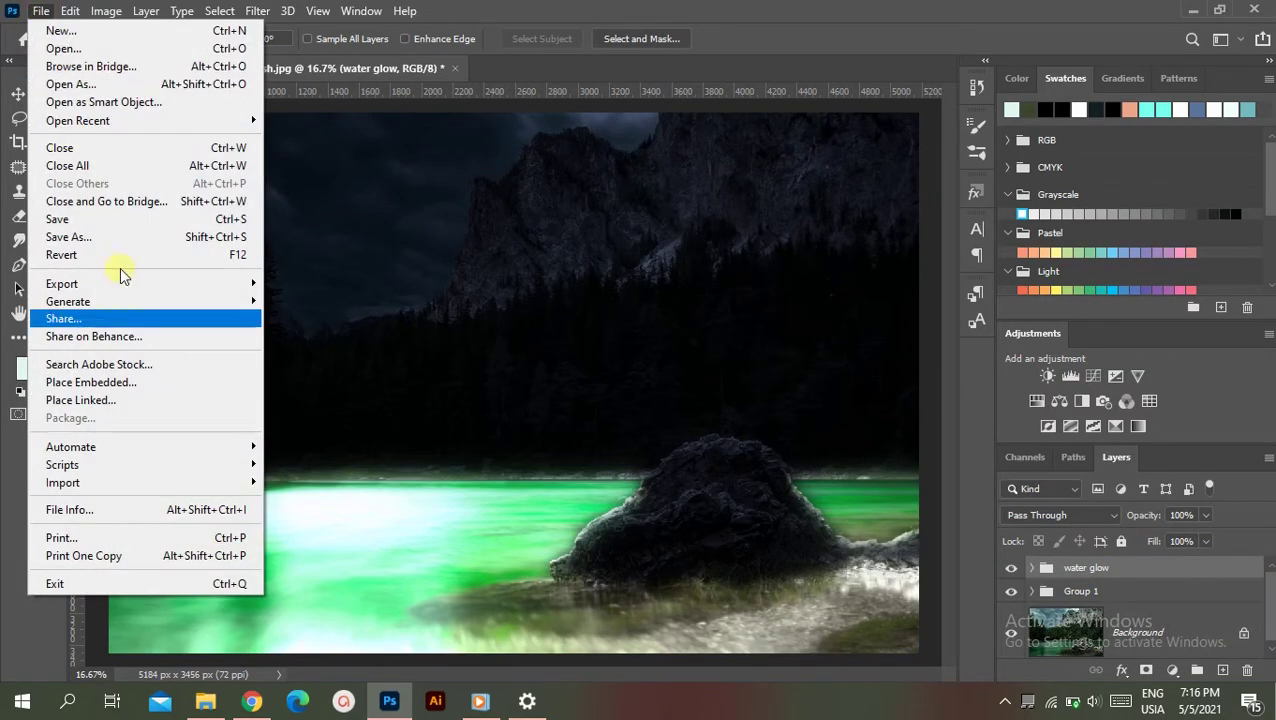
{"action": "left_click", "coordinate": [160, 381]}
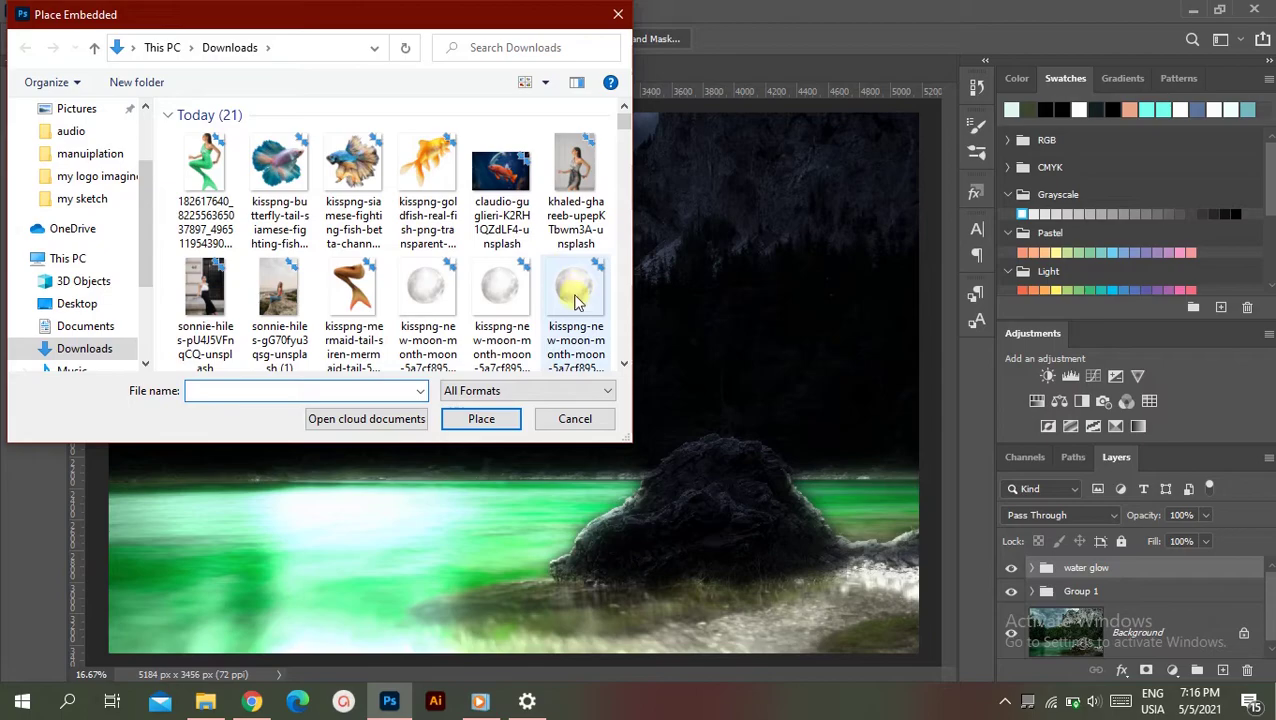
{"action": "scroll", "coordinate": [627, 128], "scroll_direction": "down", "scroll_amount": 5}
{"action": "left_click", "coordinate": [194, 145]}
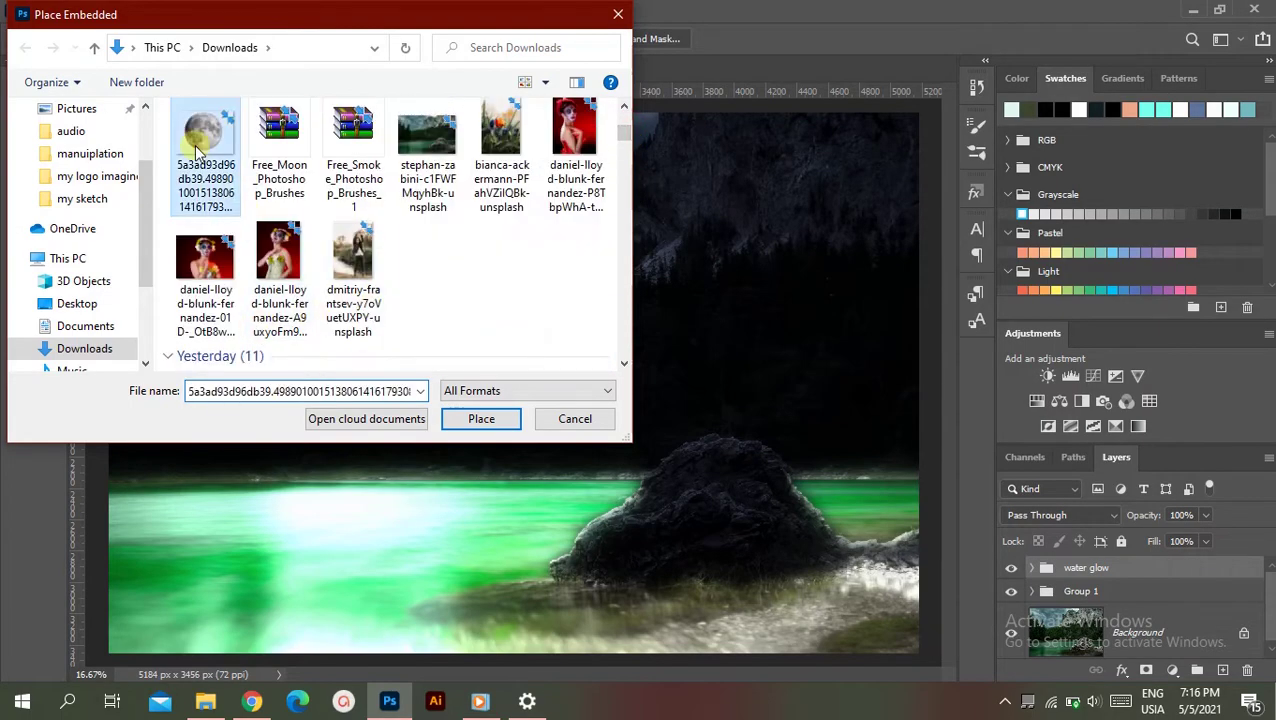
{"action": "left_click", "coordinate": [493, 425]}
{"action": "left_click_drag", "start_coordinate": [336, 251], "coordinate": [585, 433]}
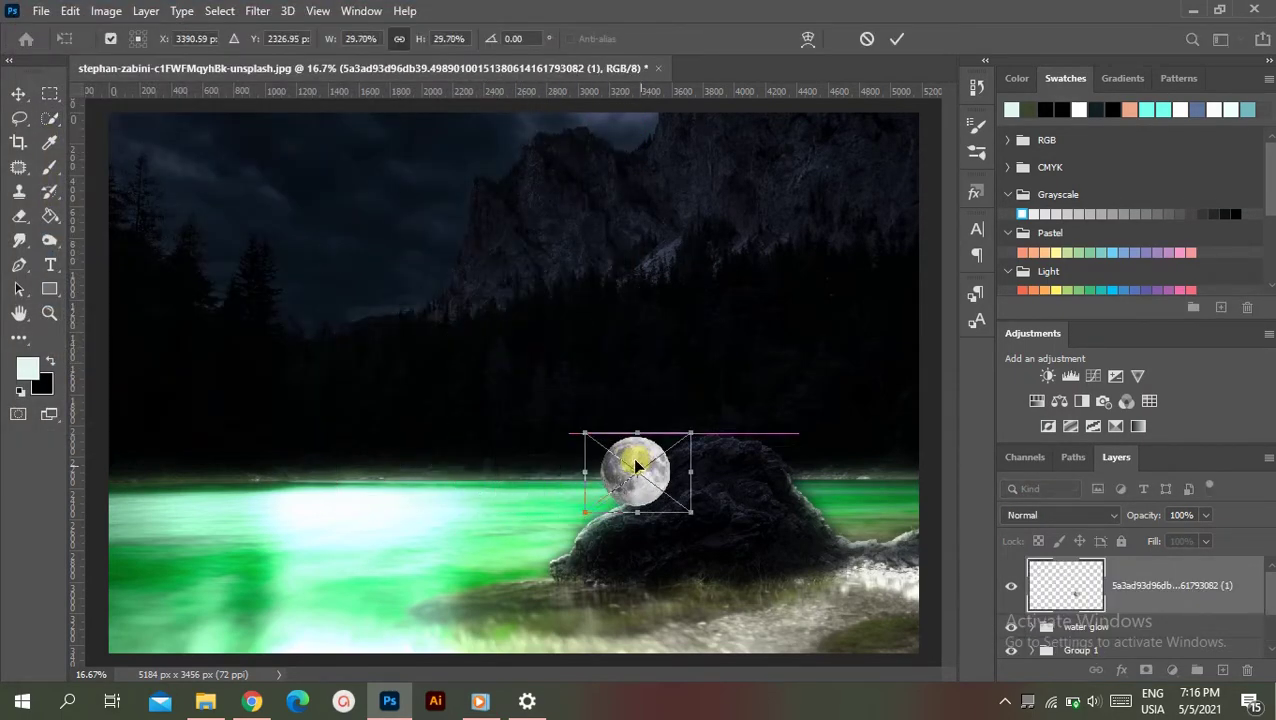
{"action": "mouse_move", "coordinate": [637, 465]}
{"action": "left_mouse_down"}
{"action": "mouse_move", "coordinate": [336, 178]}
{"action": "mouse_move", "coordinate": [338, 212]}
{"action": "left_mouse_up"}
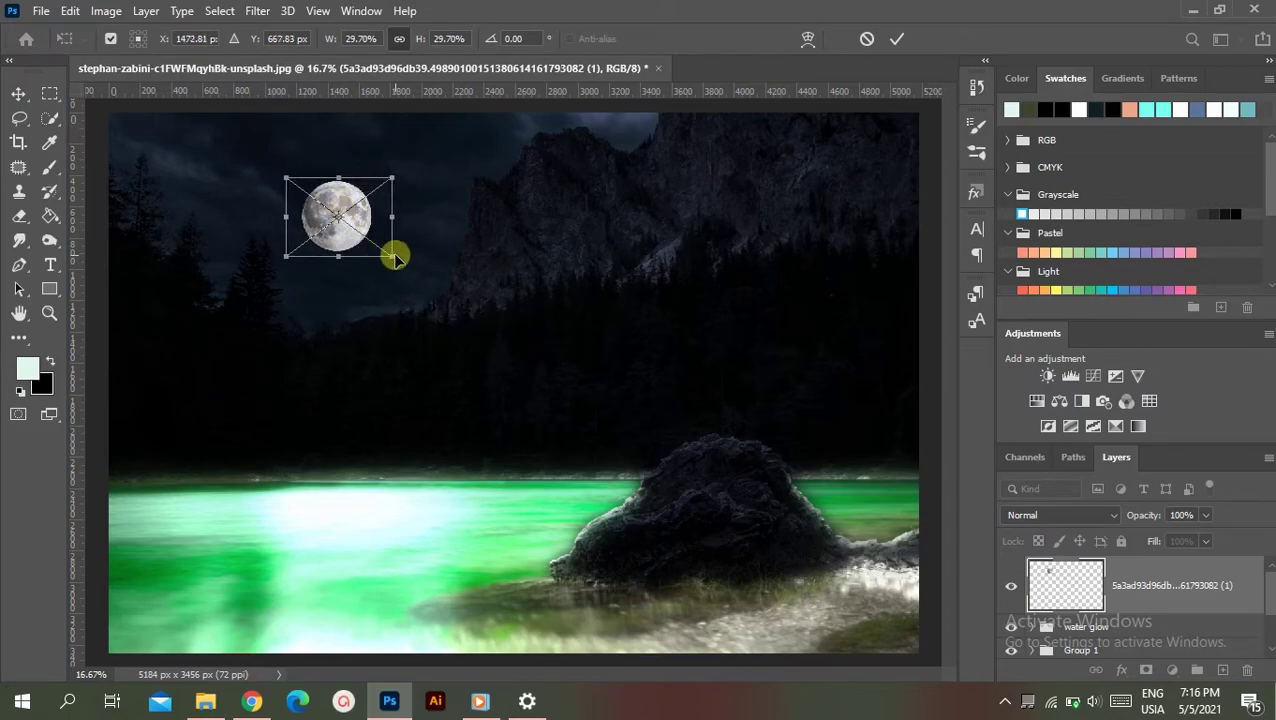
{"action": "key", "text": "Return"}
{"action": "key", "text": "w"}
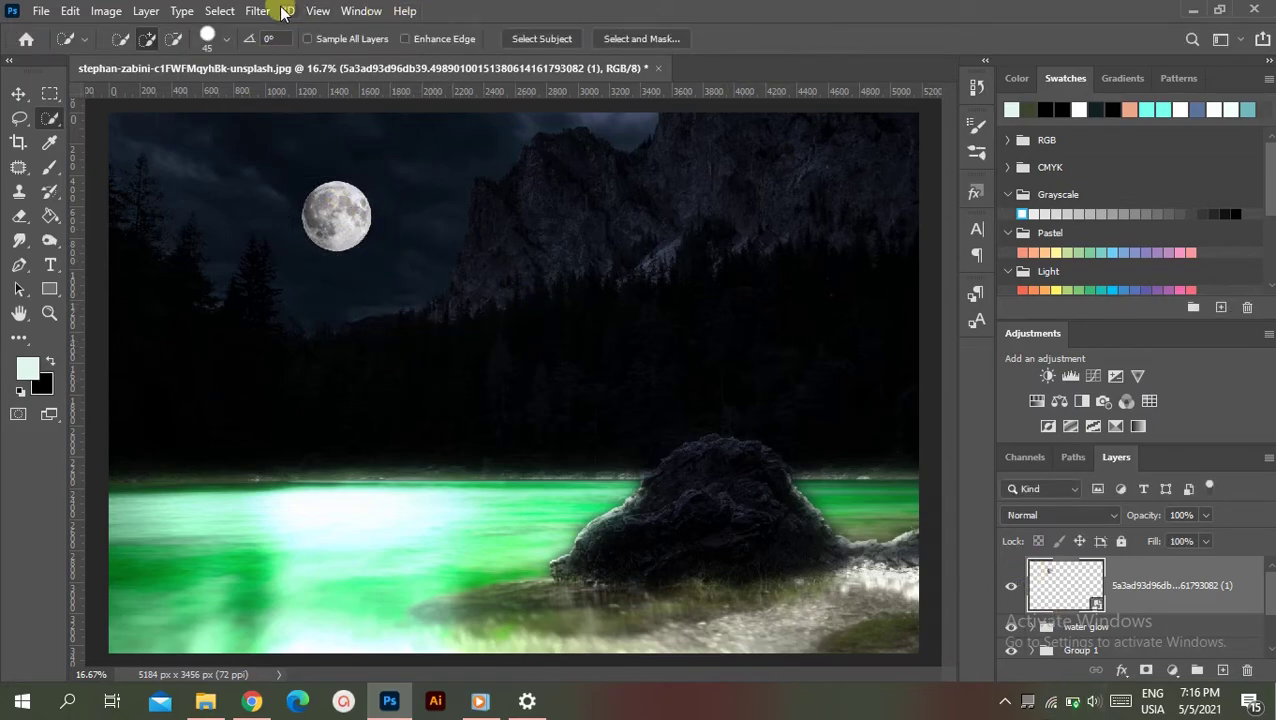
{"action": "left_click", "coordinate": [257, 10]}
- Set the moon's Gaussian Blur radius to 4 pixels and apply it
{"action": "left_click", "coordinate": [533, 298]}
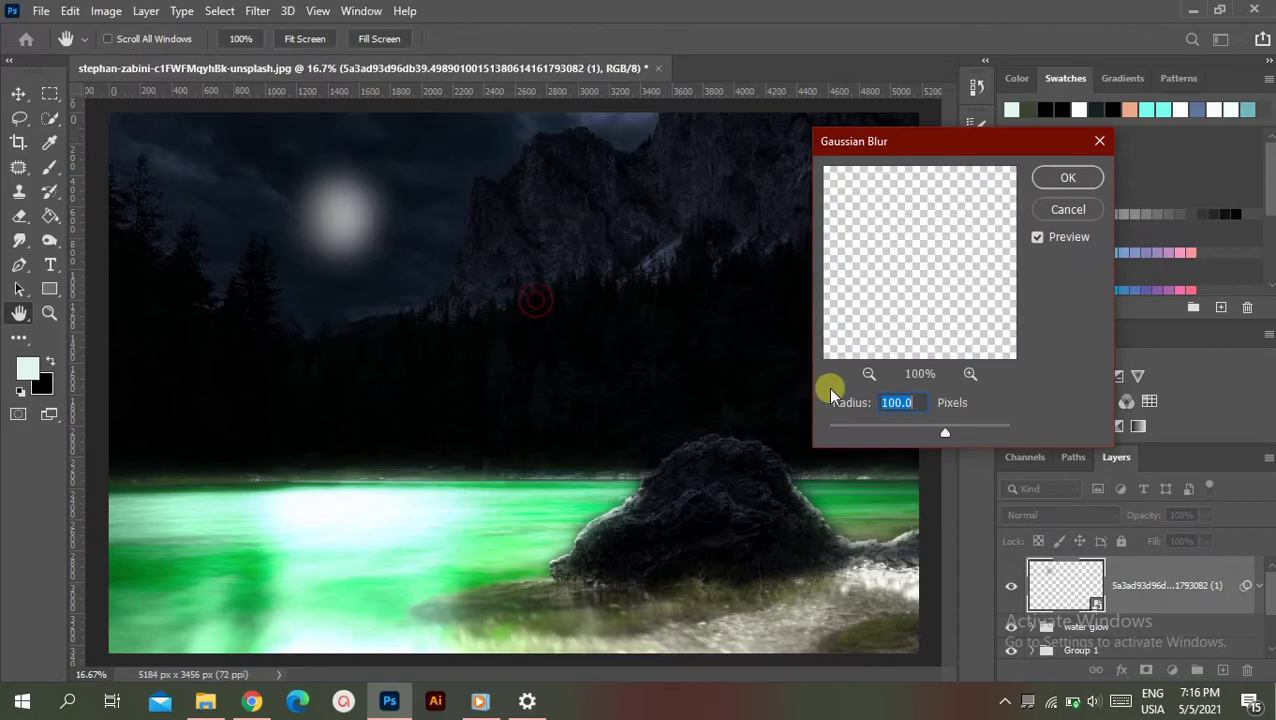
{"action": "type", "text": "40"}
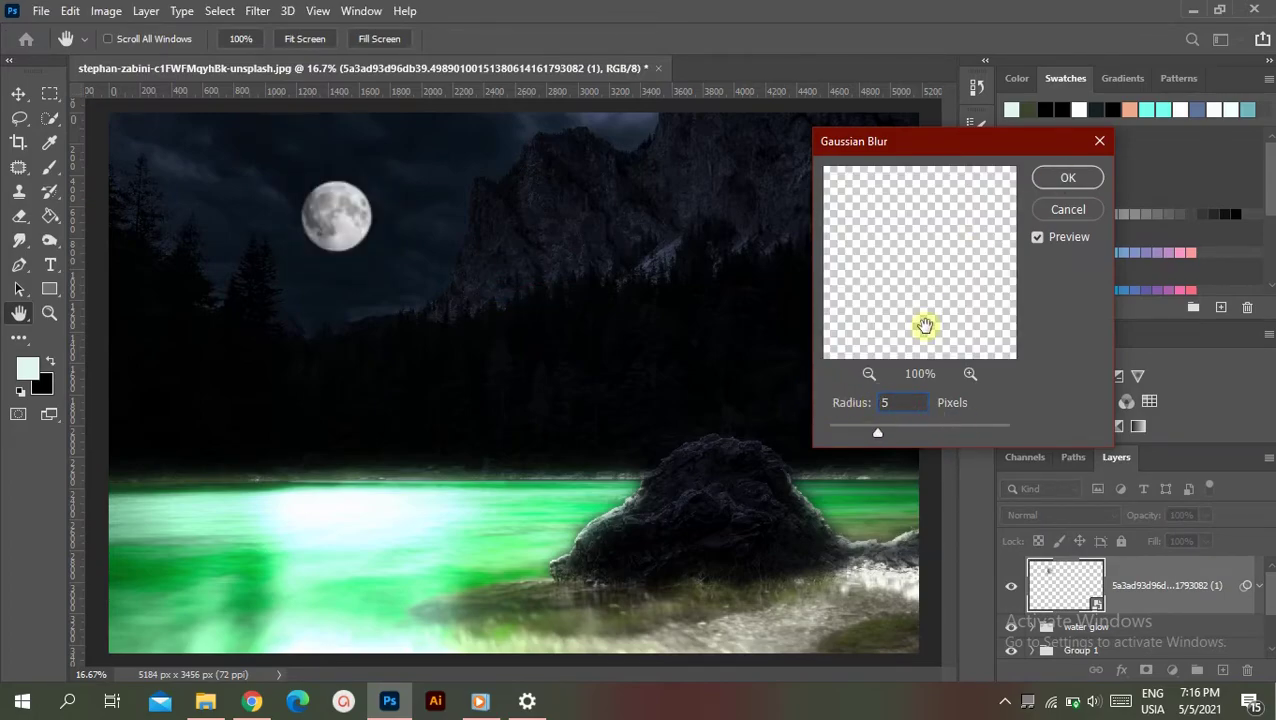
{"action": "left_click_drag", "start_coordinate": [891, 402], "coordinate": [866, 402]}
{"action": "type", "text": "4"}
{"action": "left_click", "coordinate": [1067, 210]}
- Zoom in, then open and close the blur filter's blending options unchanged
{"action": "key", "text": "ctrl+plus"}
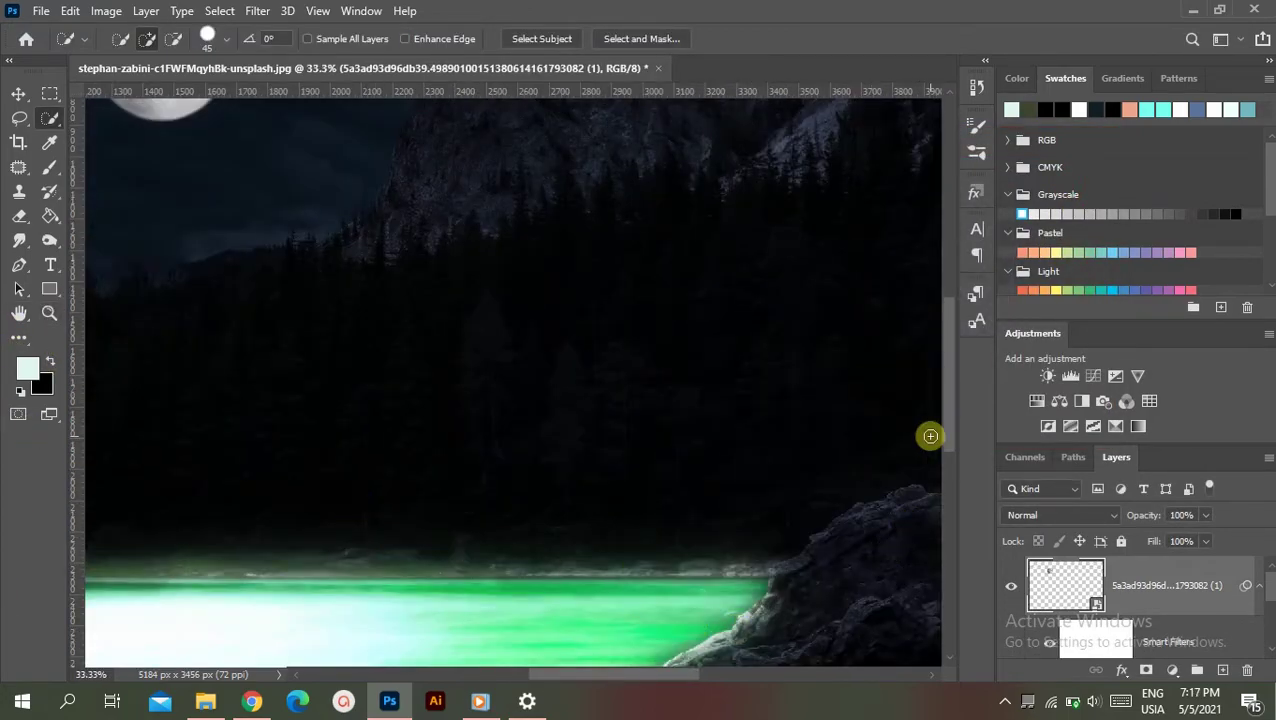
{"action": "left_click_drag", "start_coordinate": [946, 412], "coordinate": [946, 355]}
{"action": "left_click_drag", "start_coordinate": [700, 674], "coordinate": [640, 674]}
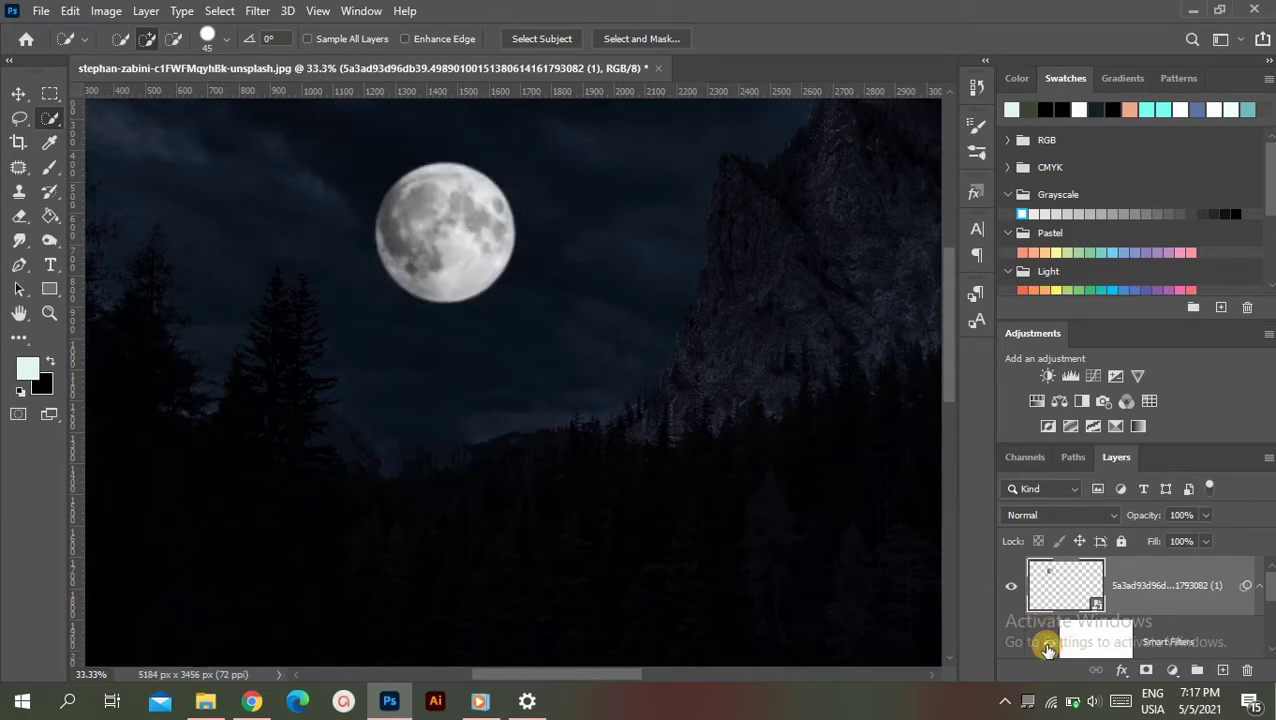
{"action": "scroll", "coordinate": [1088, 648], "scroll_direction": "down", "scroll_amount": 3}
{"action": "scroll", "coordinate": [1088, 648], "scroll_direction": "up", "scroll_amount": 3}
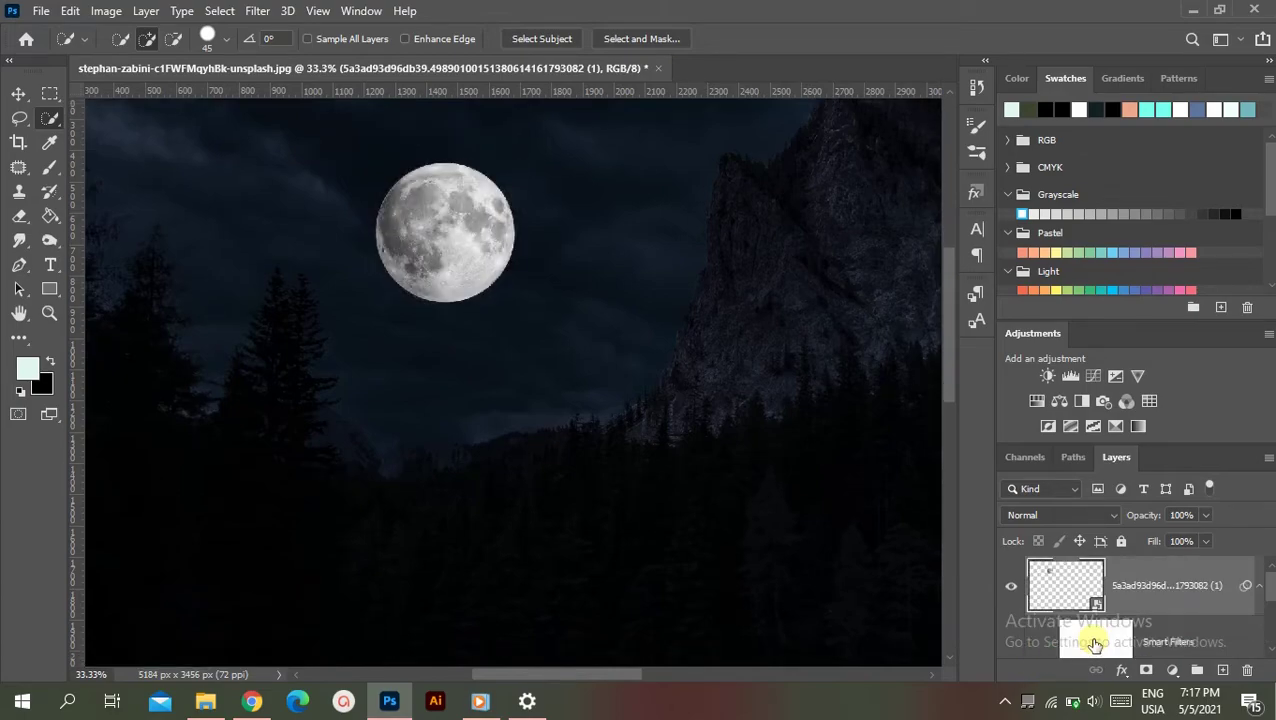
{"action": "scroll", "coordinate": [1250, 605], "scroll_direction": "down", "scroll_amount": 1}
{"action": "double_click", "coordinate": [1248, 625]}
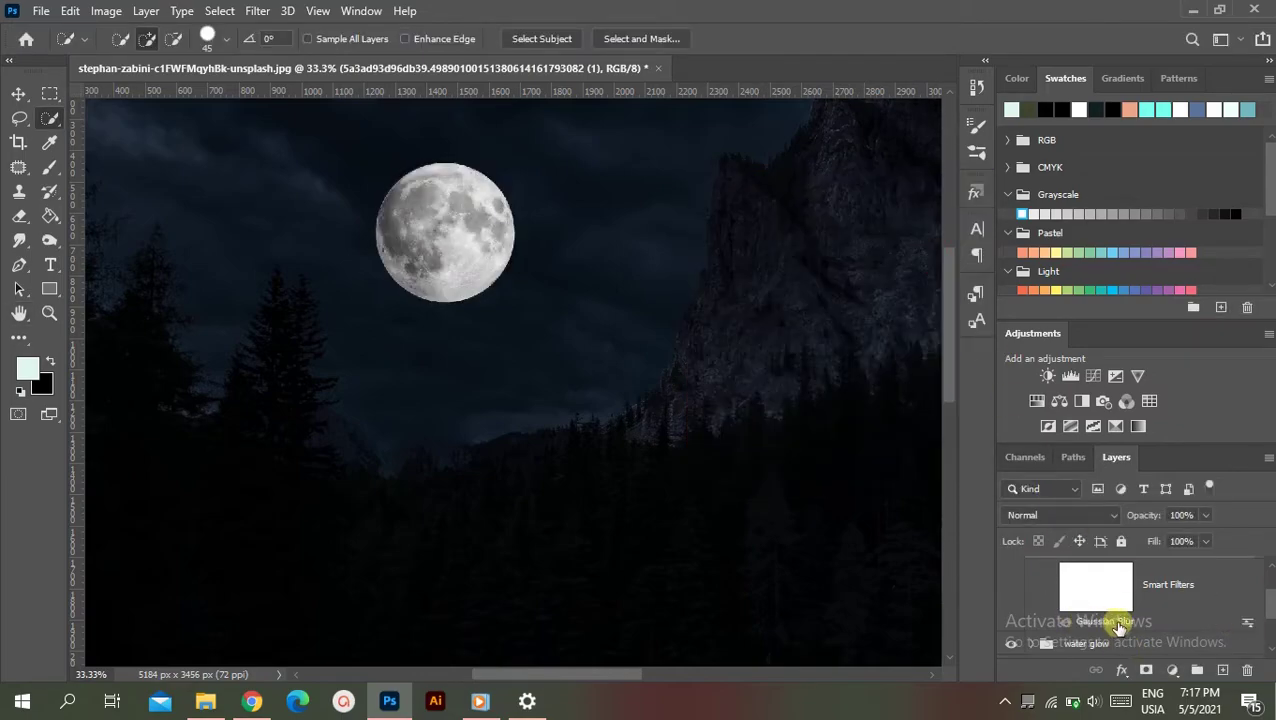
{"action": "double_click", "coordinate": [1246, 622]}
{"action": "left_click", "coordinate": [920, 222]}
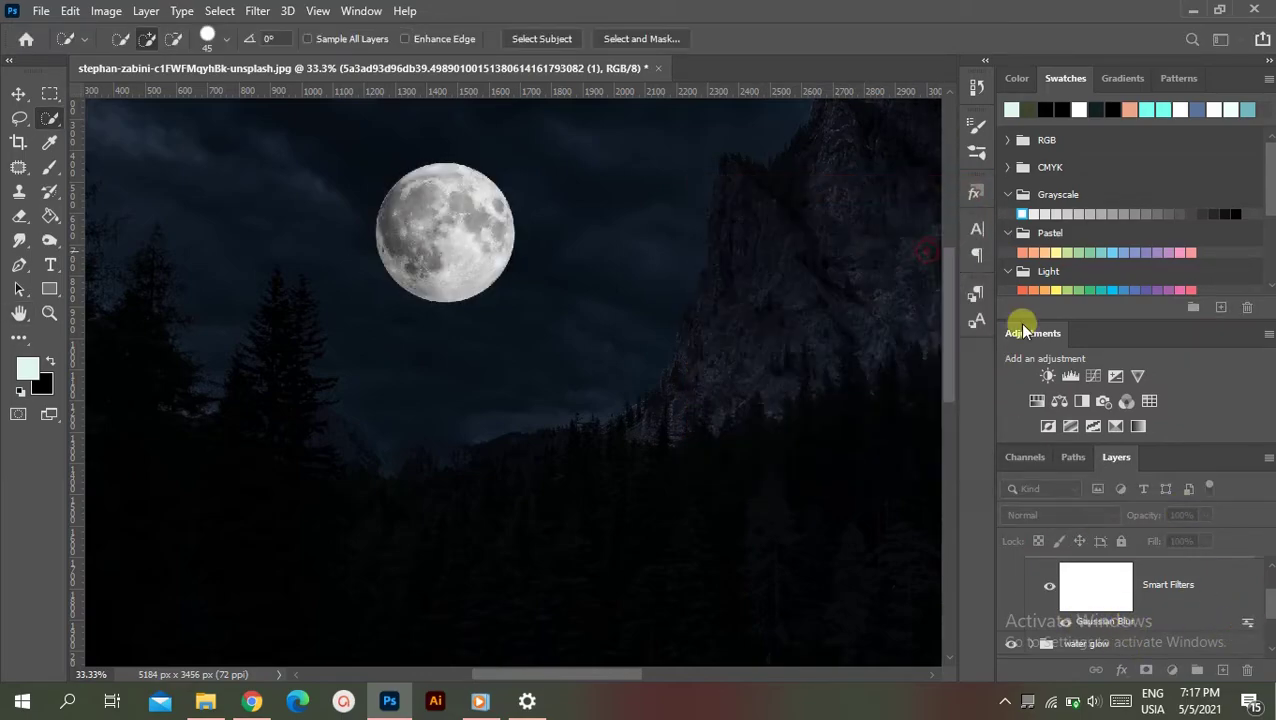
- Turn on the moon's Gaussian Blur filter and zoom to view the whole scene
{"action": "scroll", "coordinate": [1082, 635], "scroll_direction": "up", "scroll_amount": 1}
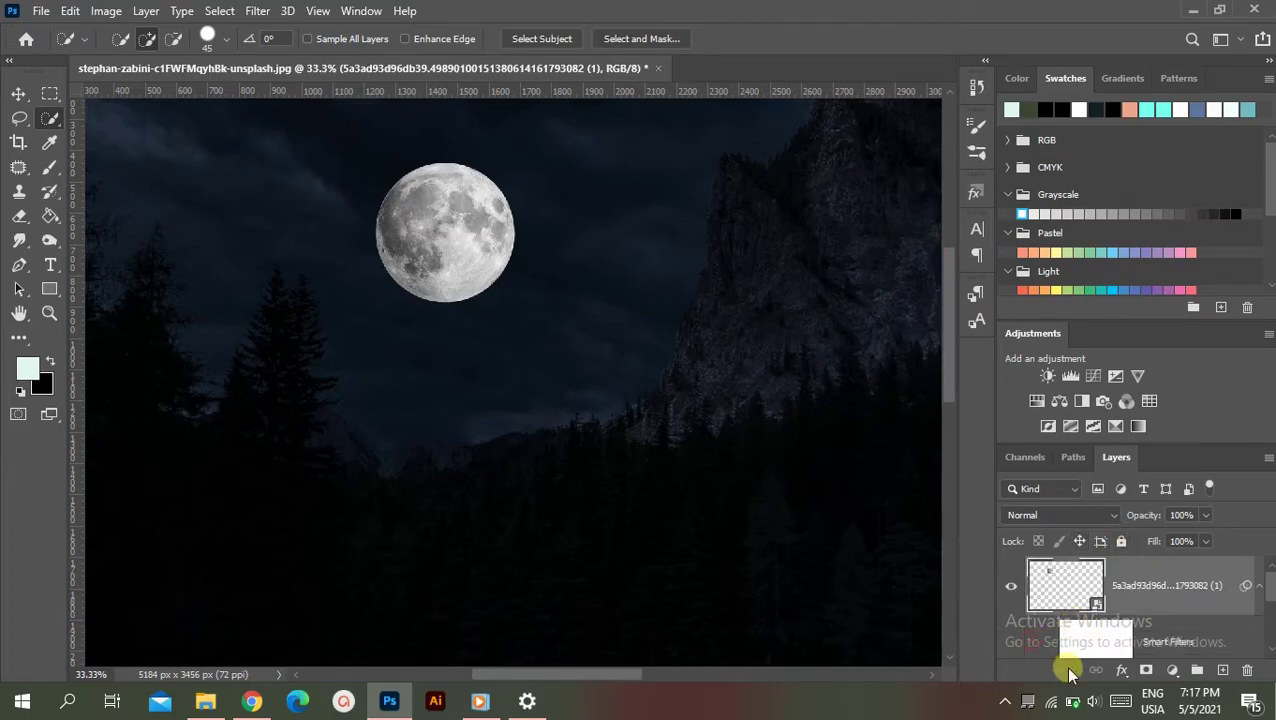
{"action": "scroll", "coordinate": [1062, 655], "scroll_direction": "up", "scroll_amount": 3}
{"action": "scroll", "coordinate": [1050, 632], "scroll_direction": "down", "scroll_amount": 3}
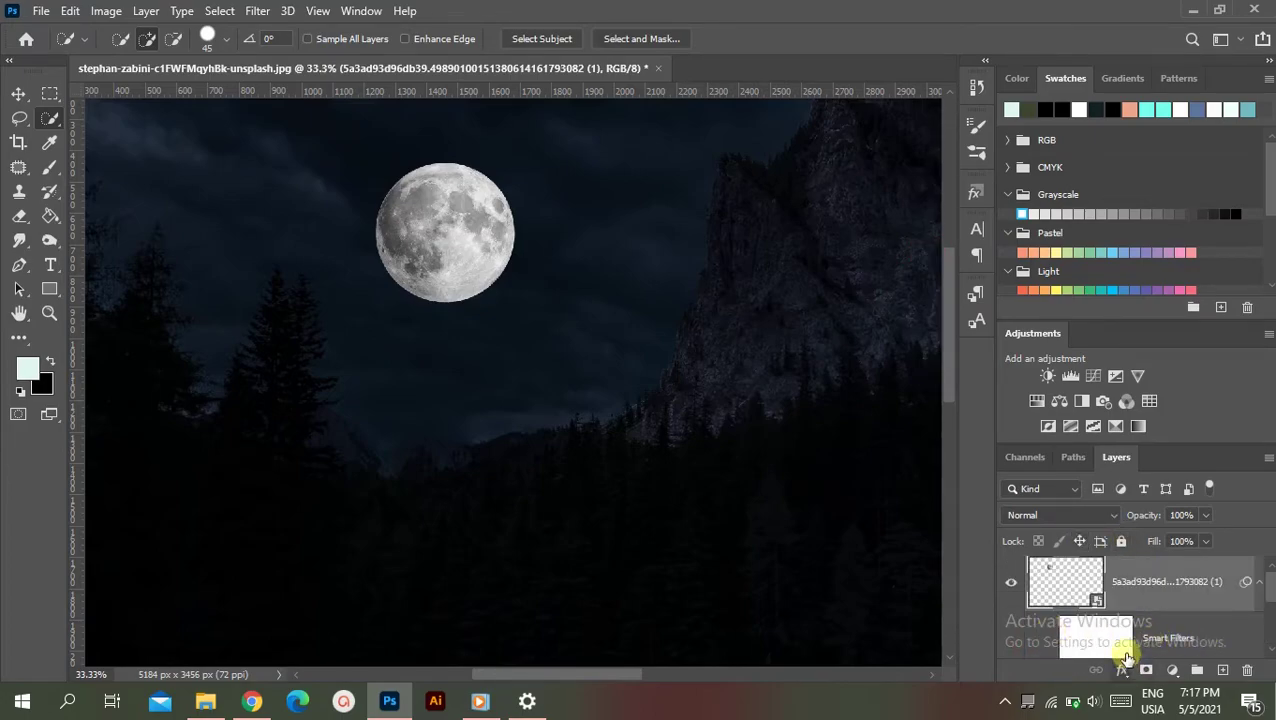
{"action": "left_click", "coordinate": [1047, 640]}
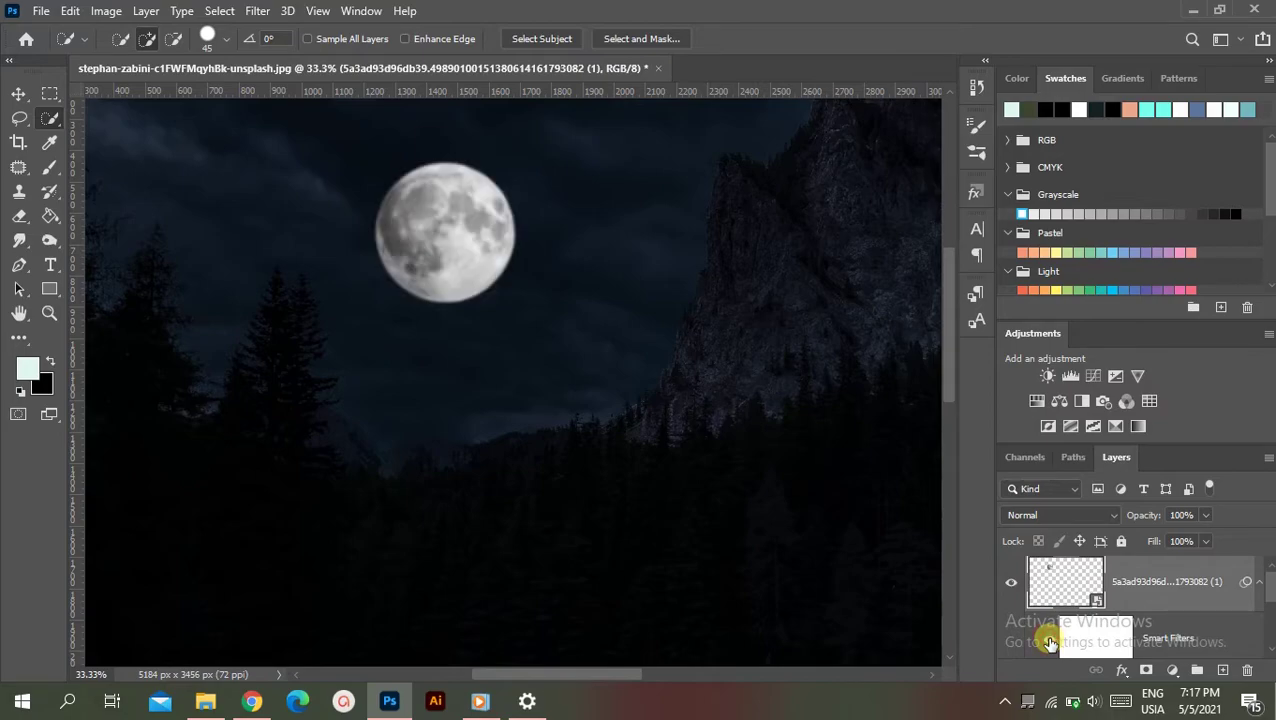
{"action": "key", "text": "ctrl+minus"}
{"action": "key", "text": "ctrl+minus"}
{"action": "key", "text": "ctrl+minus"}
{"action": "key", "text": "ctrl+plus"}
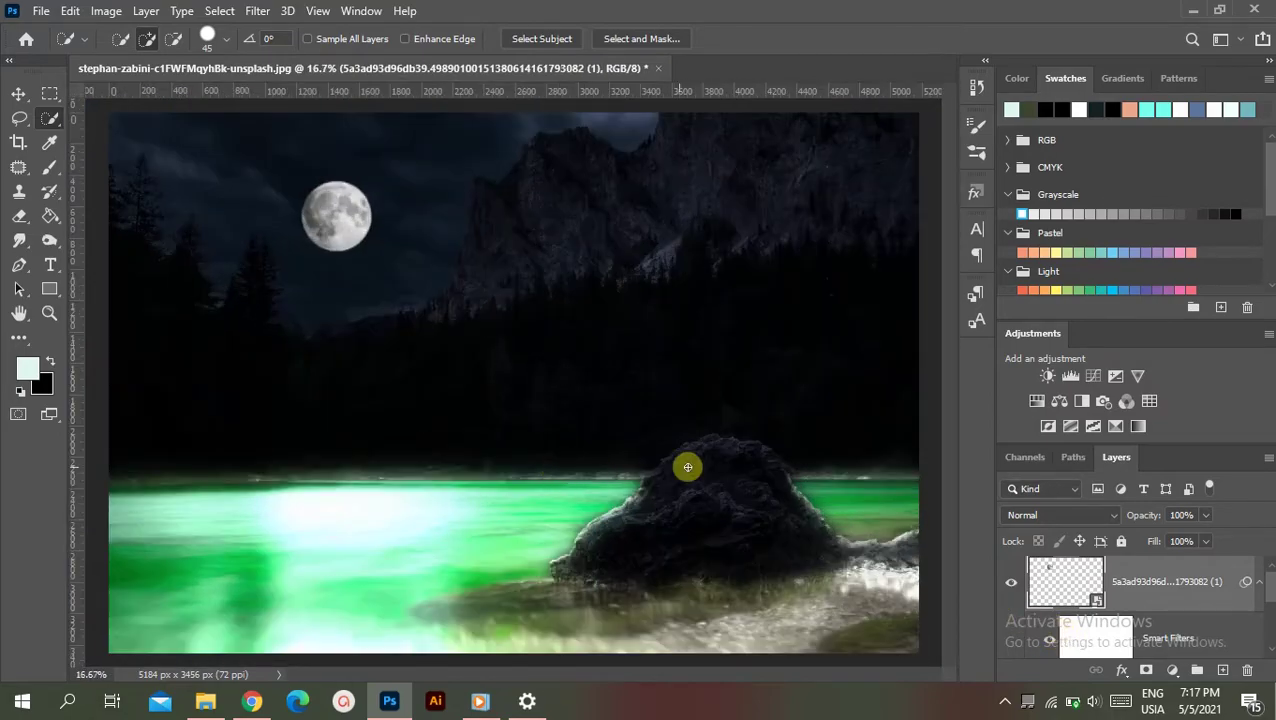
{"action": "scroll", "coordinate": [1134, 595], "scroll_direction": "up", "scroll_amount": 2}
{"action": "scroll", "coordinate": [1086, 630], "scroll_direction": "down", "scroll_amount": 2}
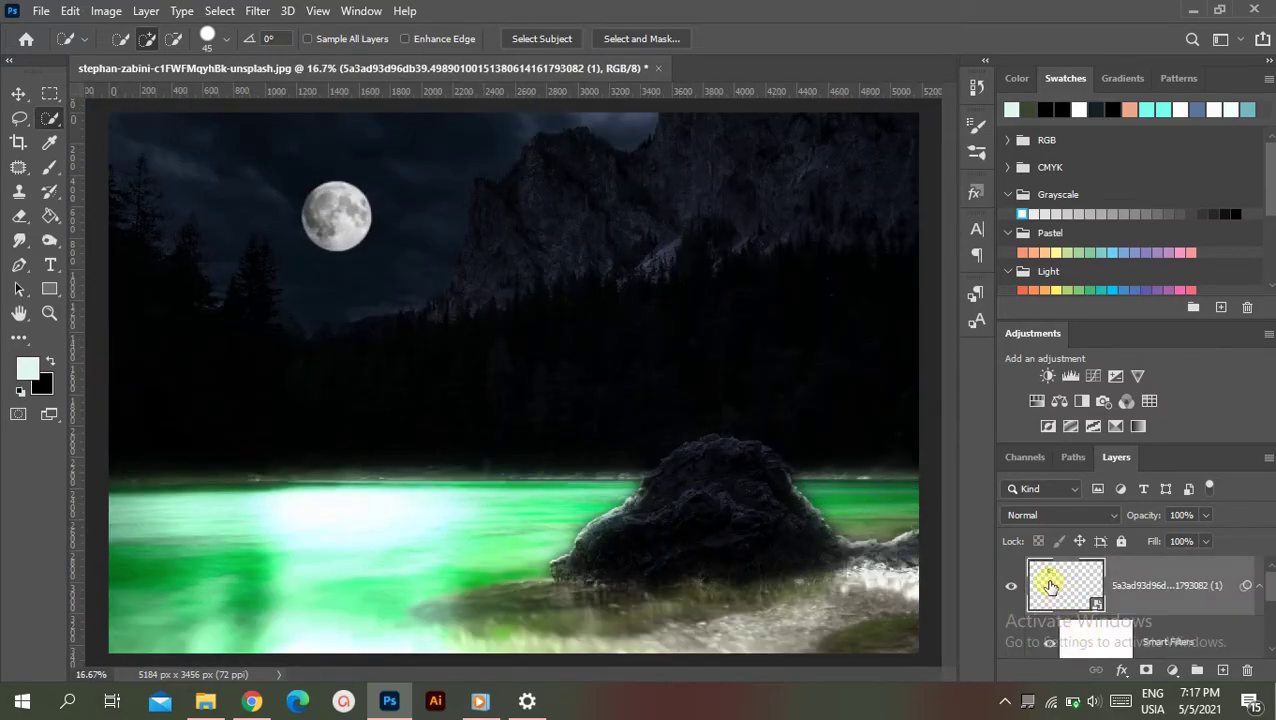
{"action": "left_click", "coordinate": [41, 12]}
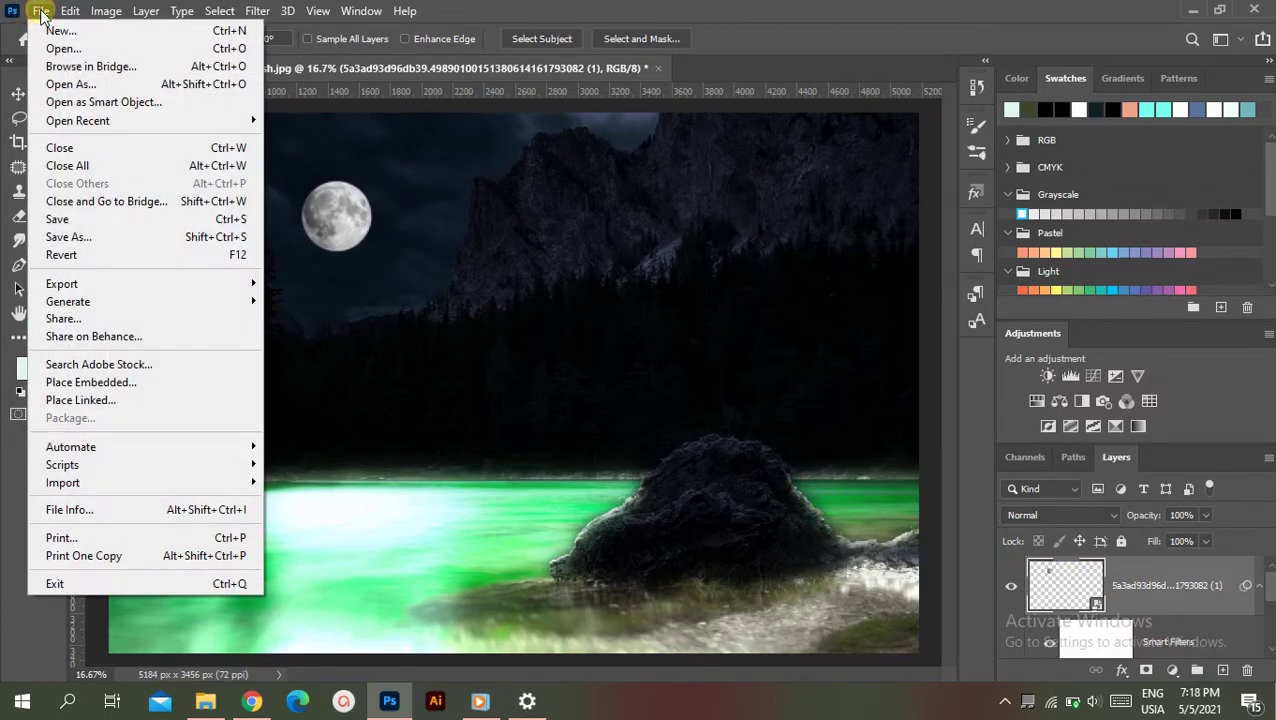
- Open the green mermaid image file
{"action": "left_click", "coordinate": [41, 12]}
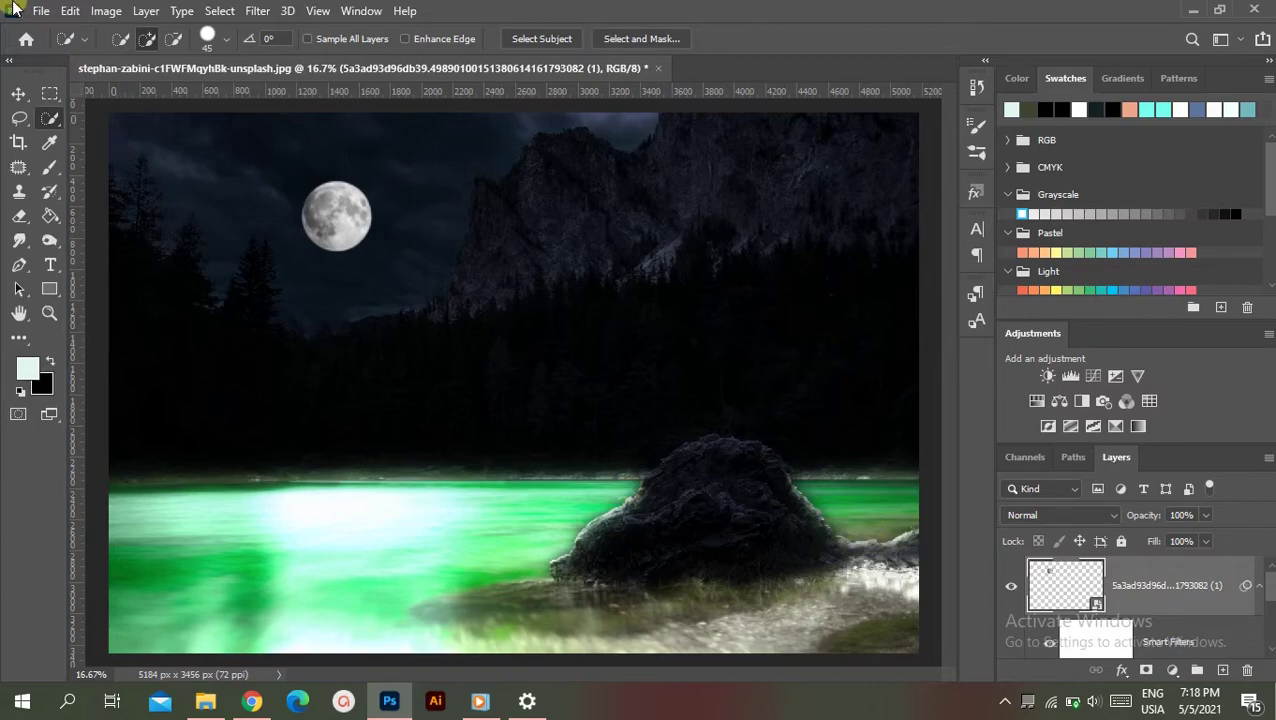
{"action": "left_click", "coordinate": [41, 12]}
{"action": "left_click", "coordinate": [58, 50]}
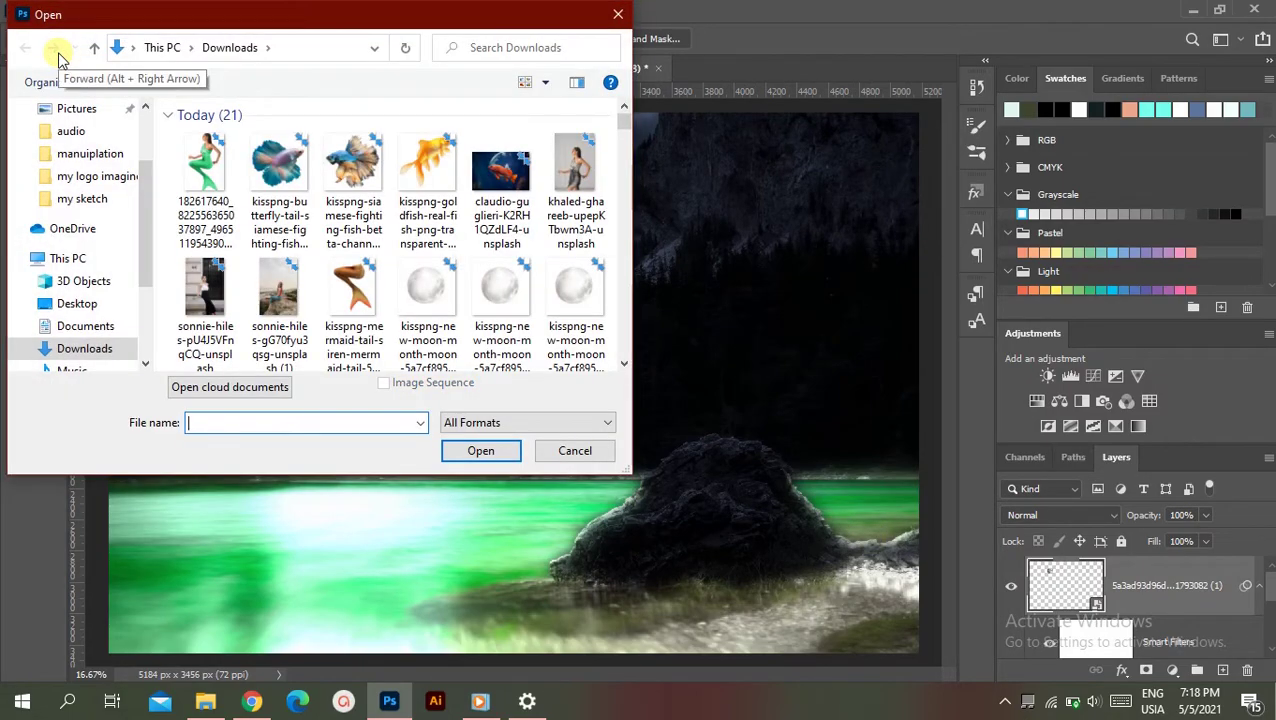
{"action": "left_click", "coordinate": [213, 190]}
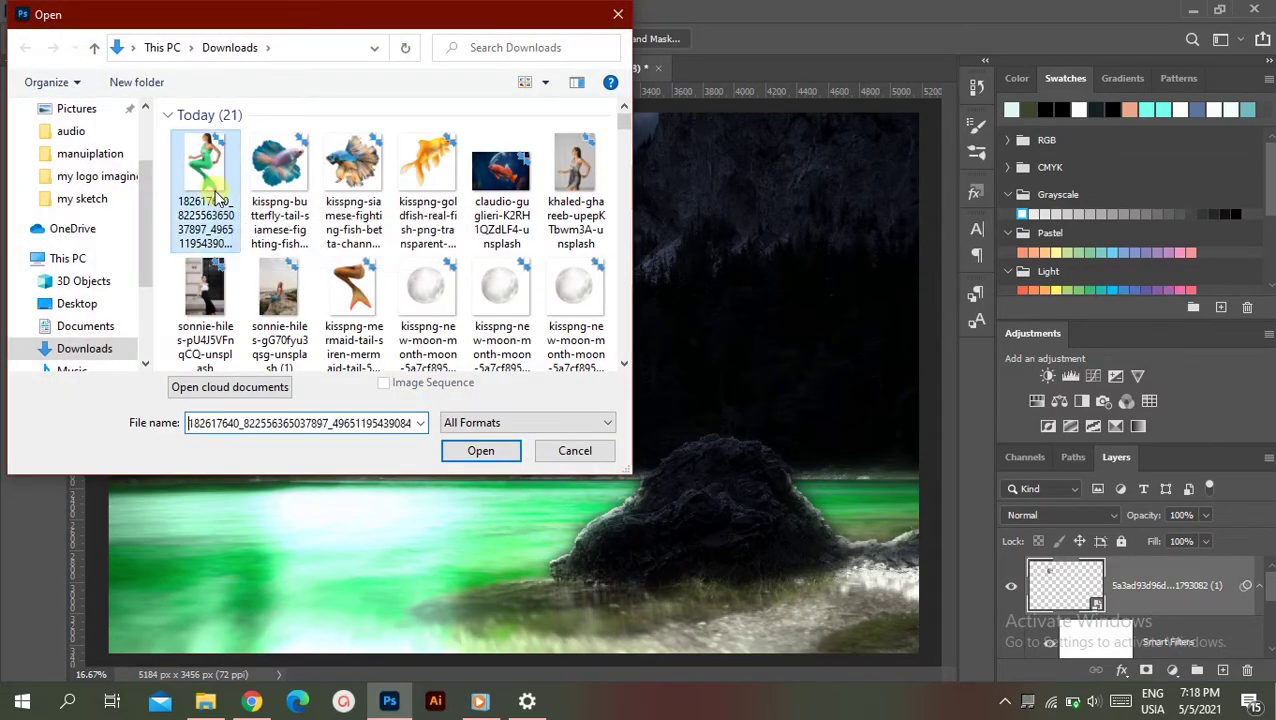
{"action": "left_click", "coordinate": [480, 451]}
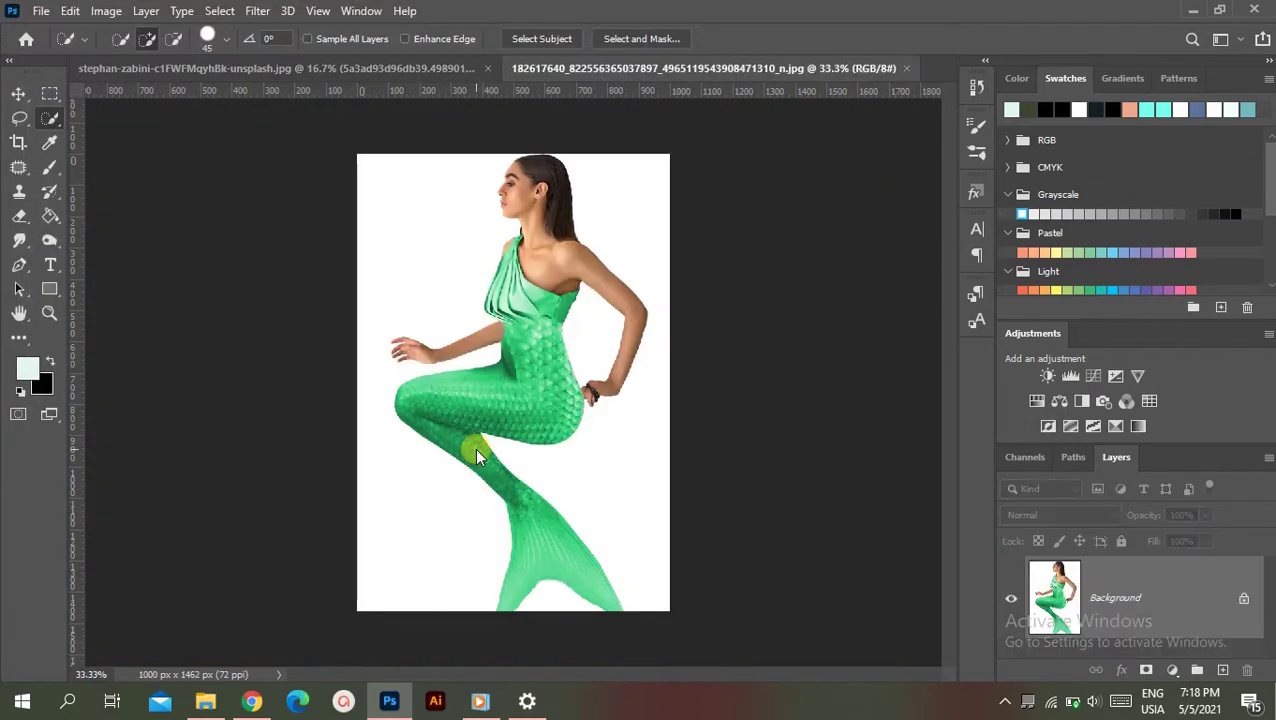
- Move the mermaid into the moon lake document and convert it to a Smart Object
{"action": "left_click", "coordinate": [19, 93]}
{"action": "mouse_move", "coordinate": [510, 380]}
{"action": "left_mouse_down"}
{"action": "mouse_move", "coordinate": [431, 335]}
{"action": "mouse_move", "coordinate": [620, 412]}
{"action": "left_mouse_up"}
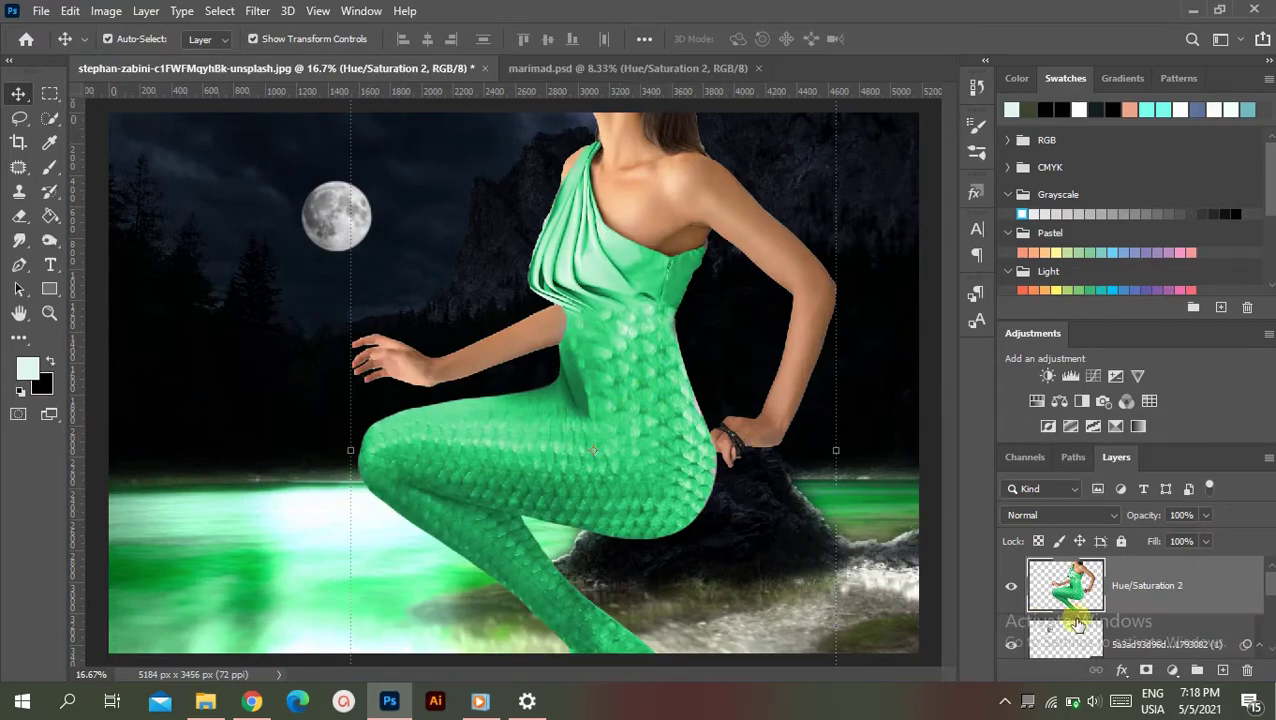
{"action": "right_click", "coordinate": [1118, 588]}
{"action": "left_click", "coordinate": [960, 262]}
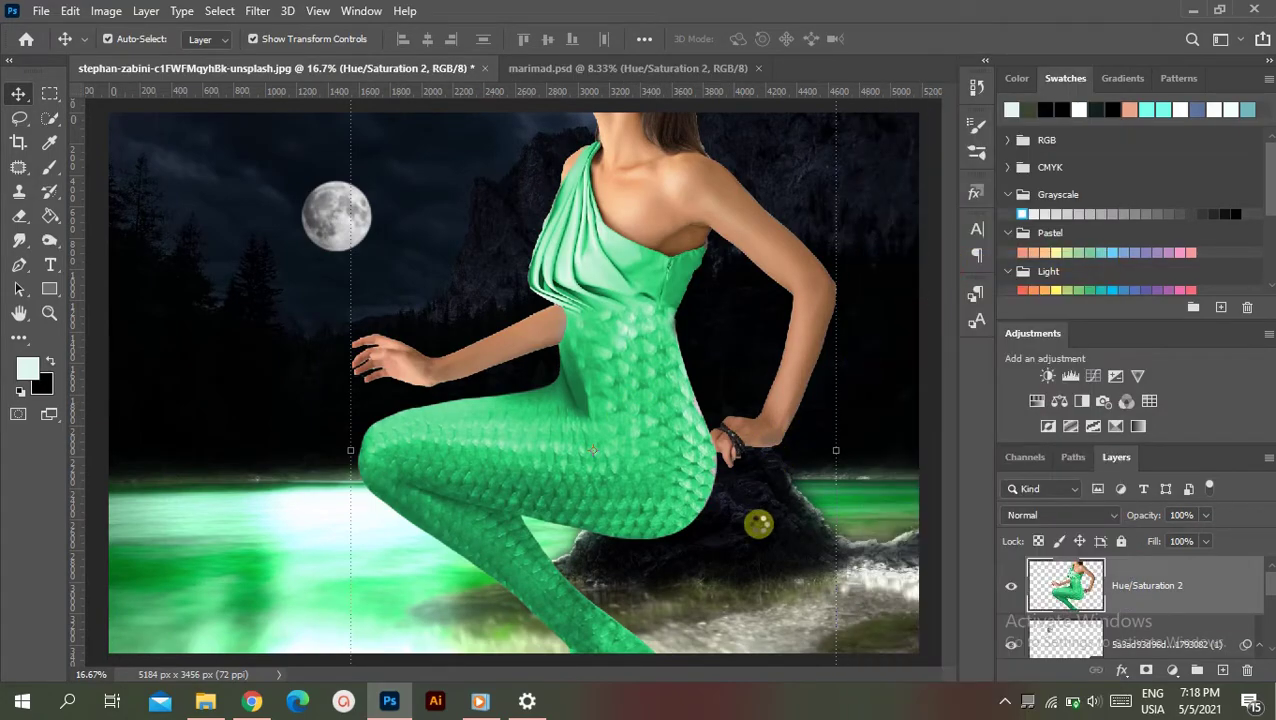
- Shrink the mermaid to about a fifth of its size and position it
{"action": "key", "text": "ctrl+minus"}
{"action": "key", "text": "ctrl+minus"}
{"action": "key", "text": "ctrl+minus"}
{"action": "key", "text": "ctrl+minus"}
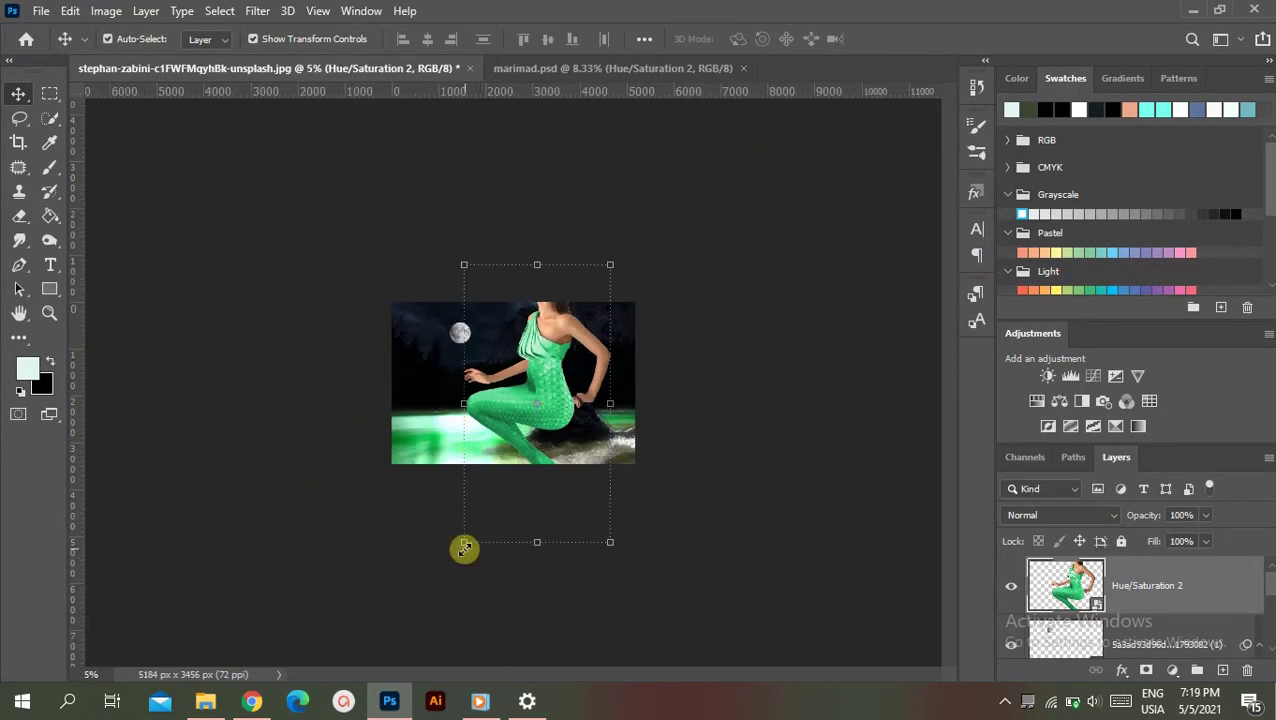
{"action": "mouse_move", "coordinate": [465, 541]}
{"action": "left_mouse_down"}
{"action": "mouse_move", "coordinate": [600, 335]}
{"action": "mouse_move", "coordinate": [545, 440]}
{"action": "mouse_move", "coordinate": [565, 383]}
{"action": "left_mouse_up"}
{"action": "key", "text": "ctrl+plus"}
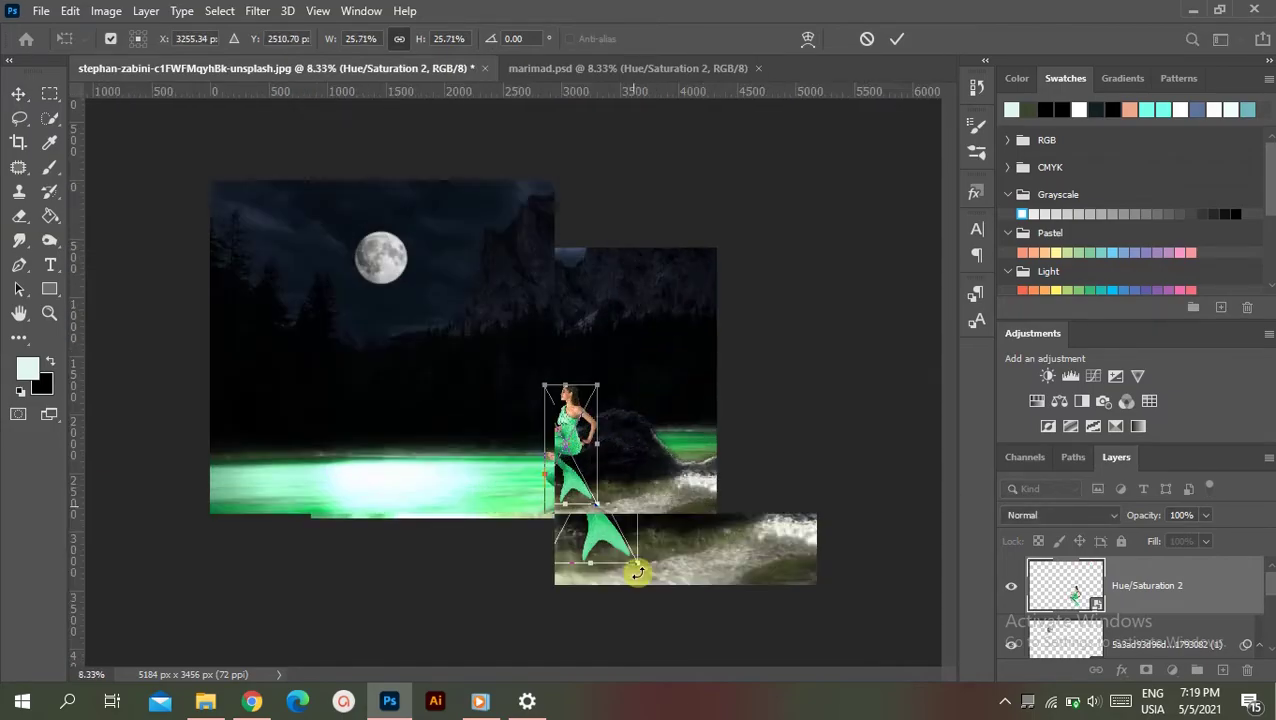
{"action": "key", "text": "ctrl+plus"}
{"action": "key", "text": "ctrl+plus"}
{"action": "key", "text": "ctrl+plus"}
{"action": "key", "text": "ctrl+minus"}
{"action": "left_click_drag", "start_coordinate": [621, 565], "coordinate": [614, 572]}
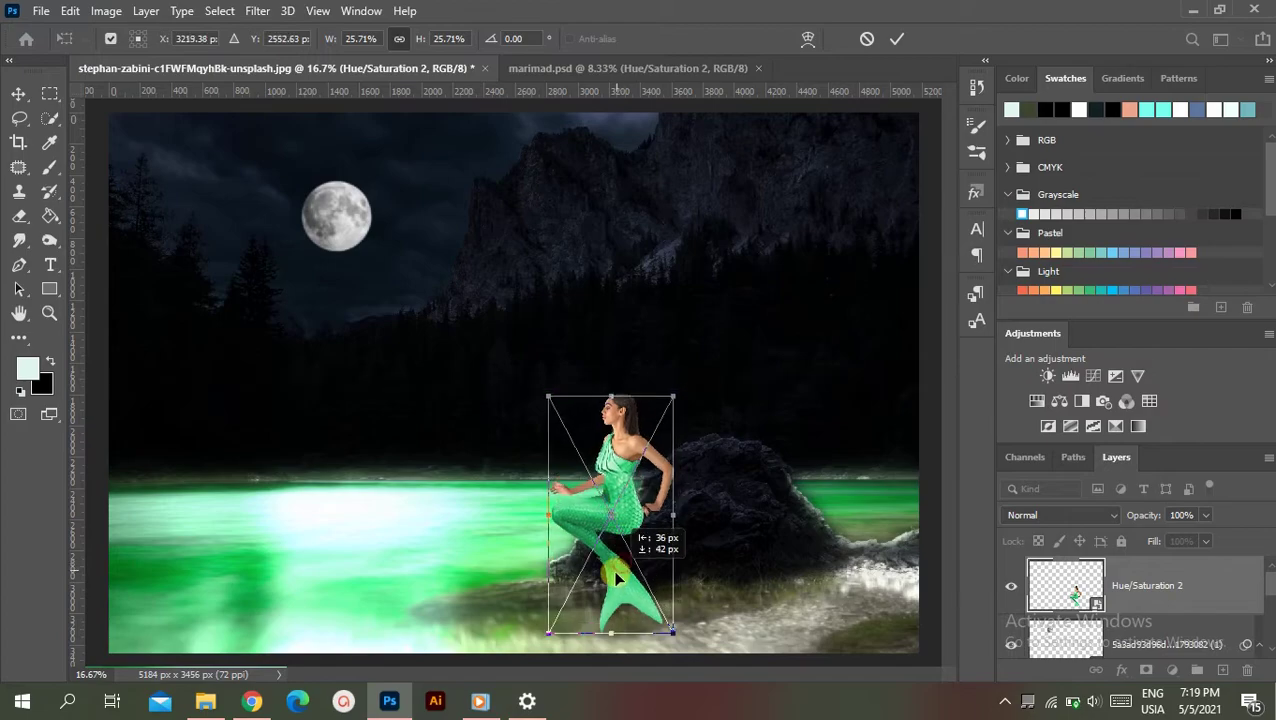
- Fine-tune the mermaid to about 28% on the dark rock and commit the transform
{"action": "left_click_drag", "start_coordinate": [548, 394], "coordinate": [514, 388]}
{"action": "left_click_drag", "start_coordinate": [615, 500], "coordinate": [620, 506]}
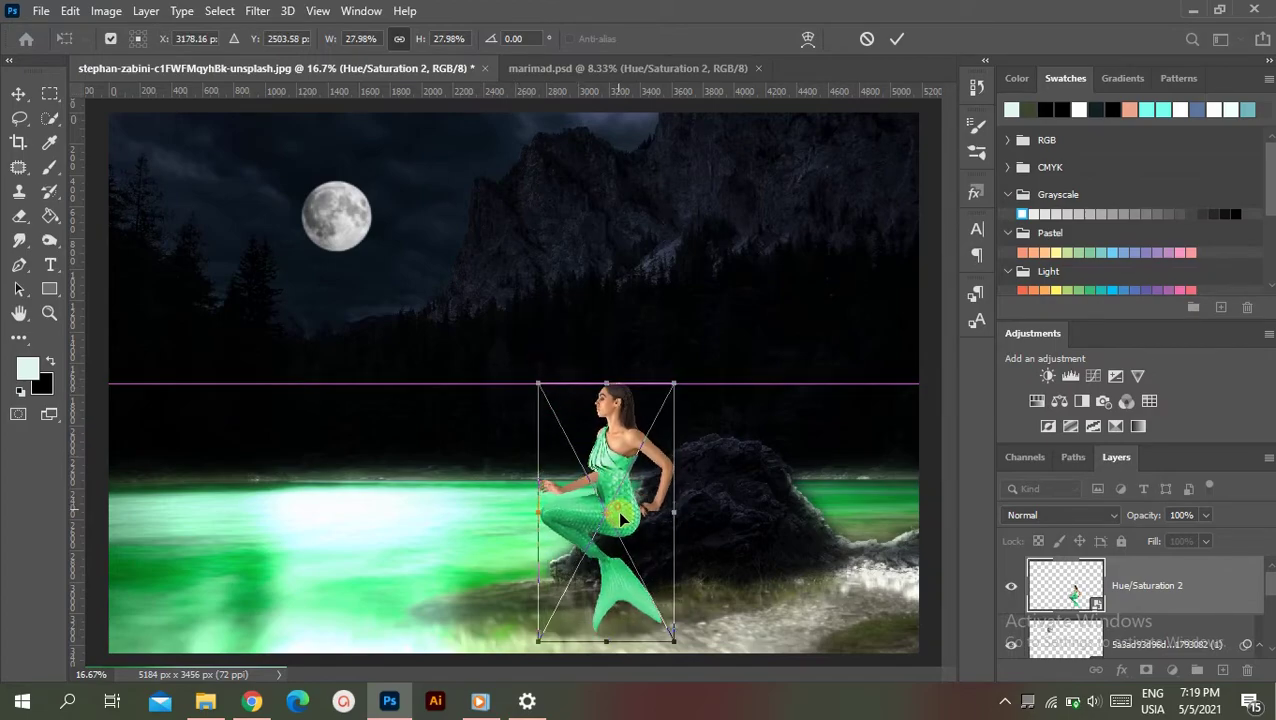
{"action": "left_click_drag", "start_coordinate": [680, 389], "coordinate": [694, 355]}
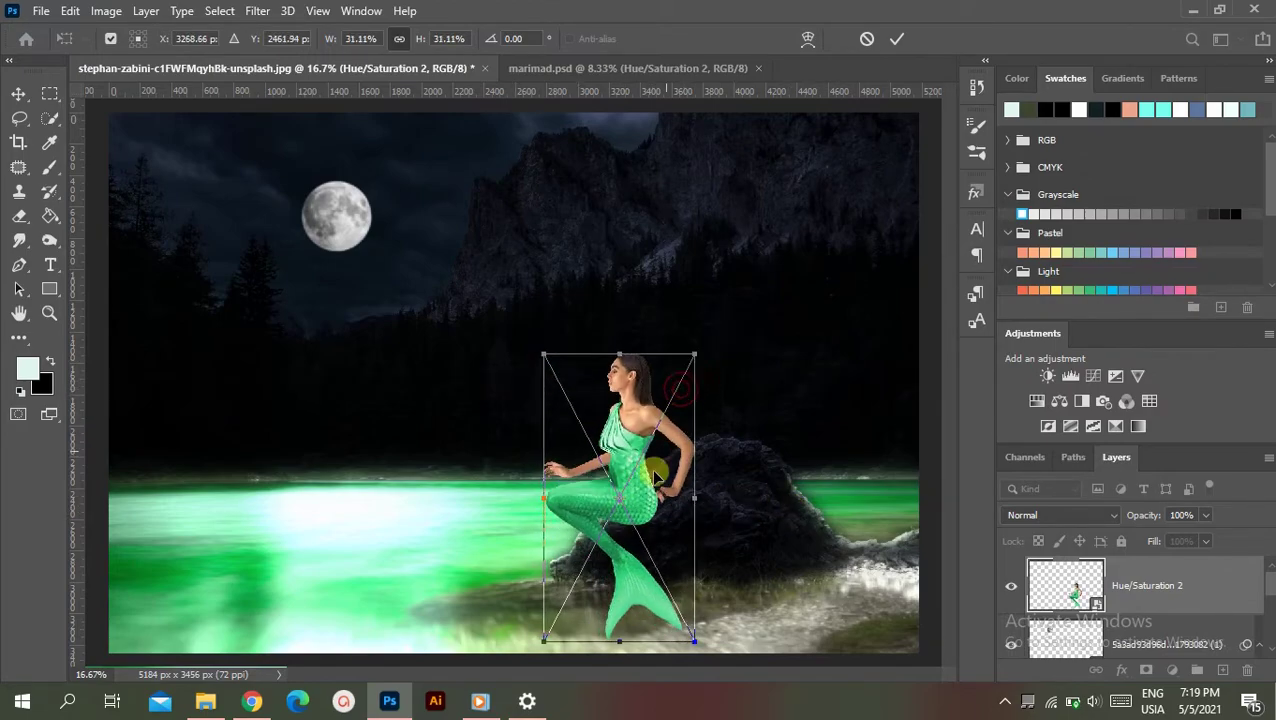
{"action": "left_click_drag", "start_coordinate": [632, 503], "coordinate": [622, 515]}
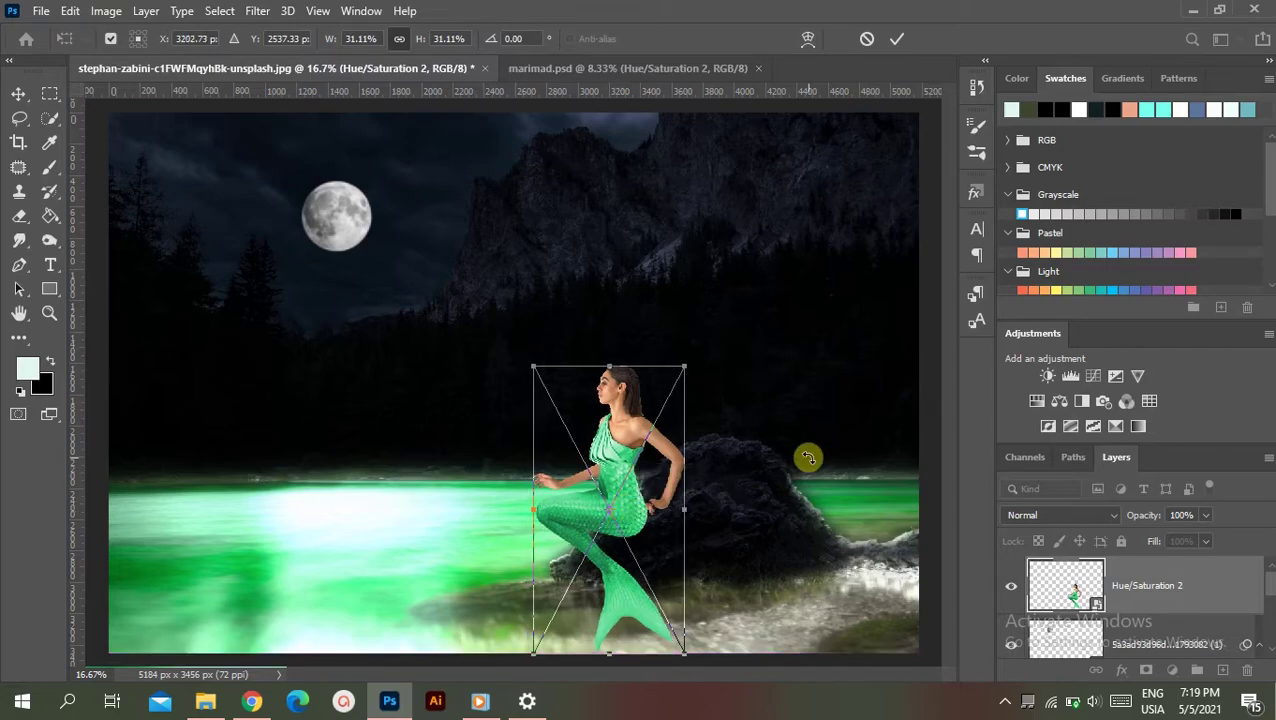
{"action": "key", "text": "ctrl+minus"}
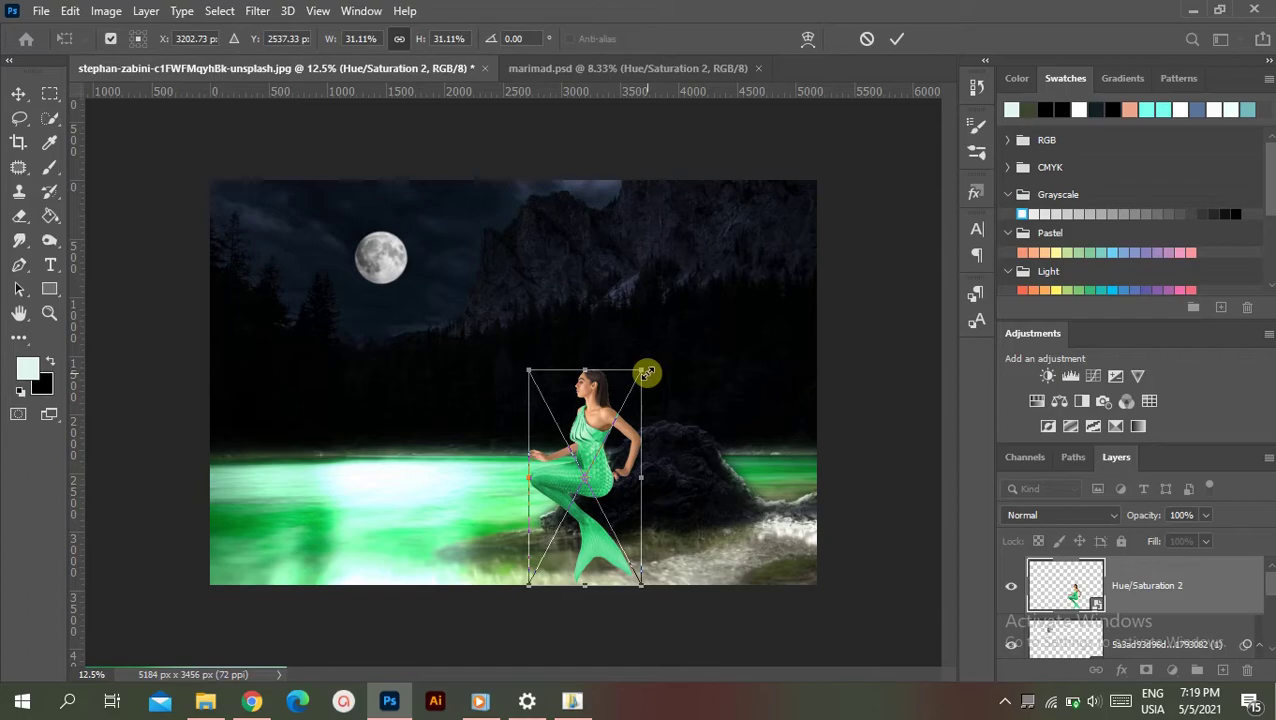
{"action": "left_click_drag", "start_coordinate": [647, 373], "coordinate": [632, 396]}
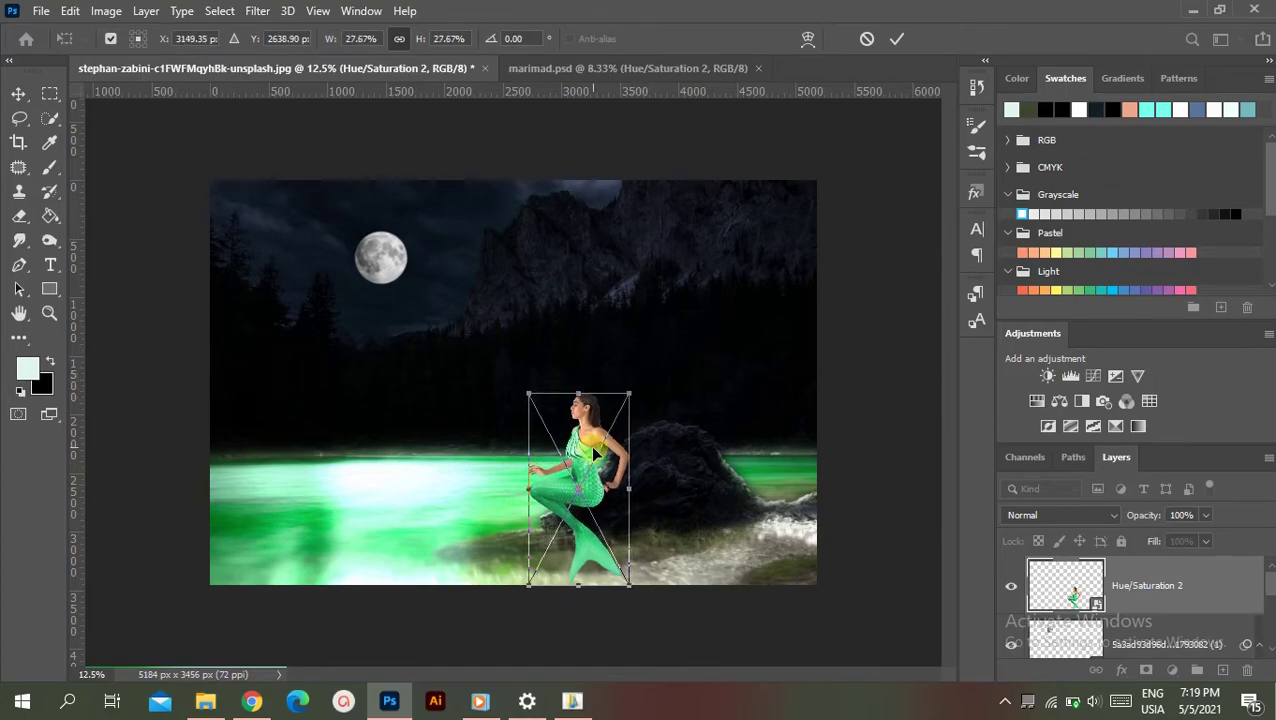
{"action": "key", "text": "Return"}
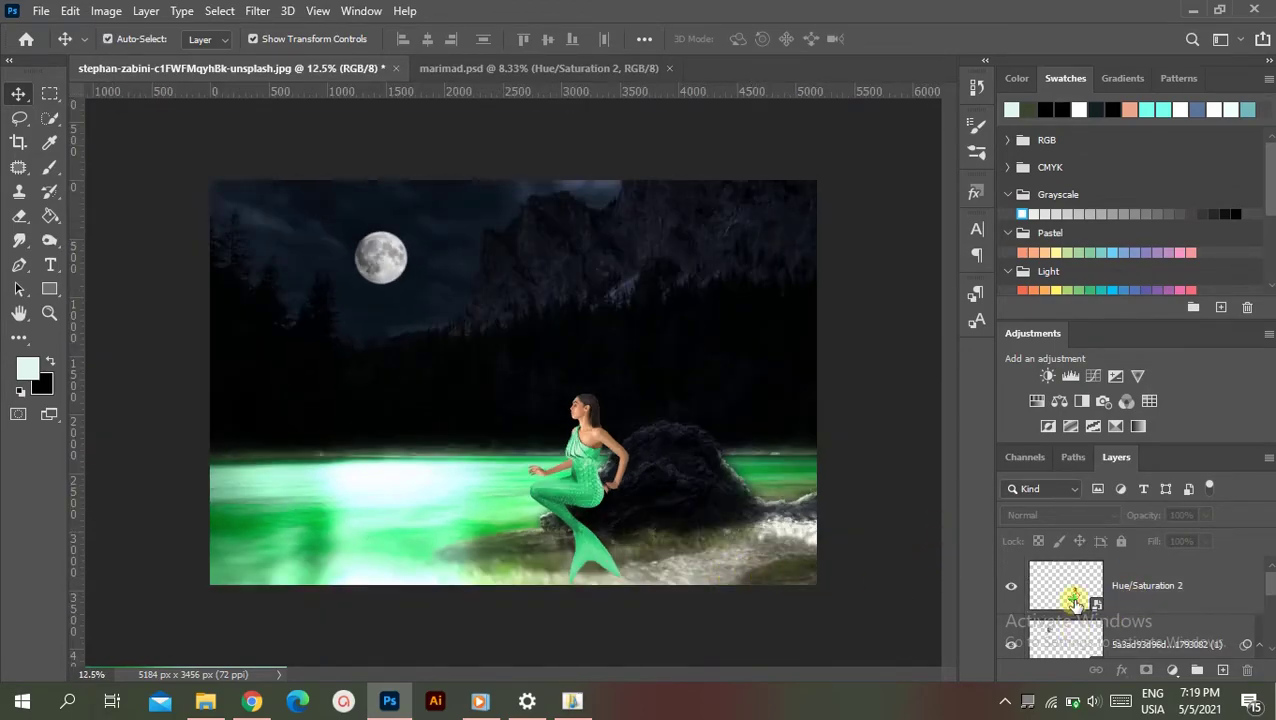
- Add a NightFromDay.CUBE Color Lookup clipped to the mermaid layer
{"action": "left_click", "coordinate": [1074, 604]}
{"action": "left_click", "coordinate": [1172, 669]}
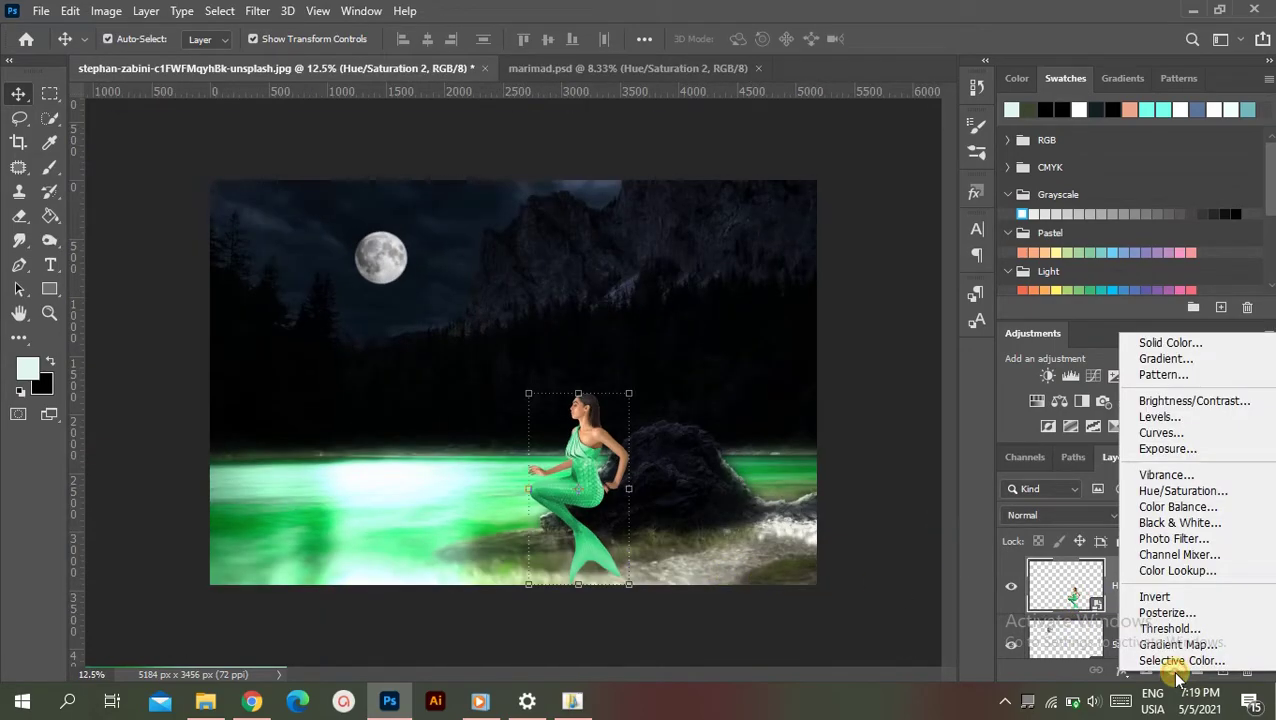
{"action": "left_click", "coordinate": [1172, 571]}
{"action": "left_click", "coordinate": [1065, 388]}
{"action": "left_click", "coordinate": [1097, 463]}
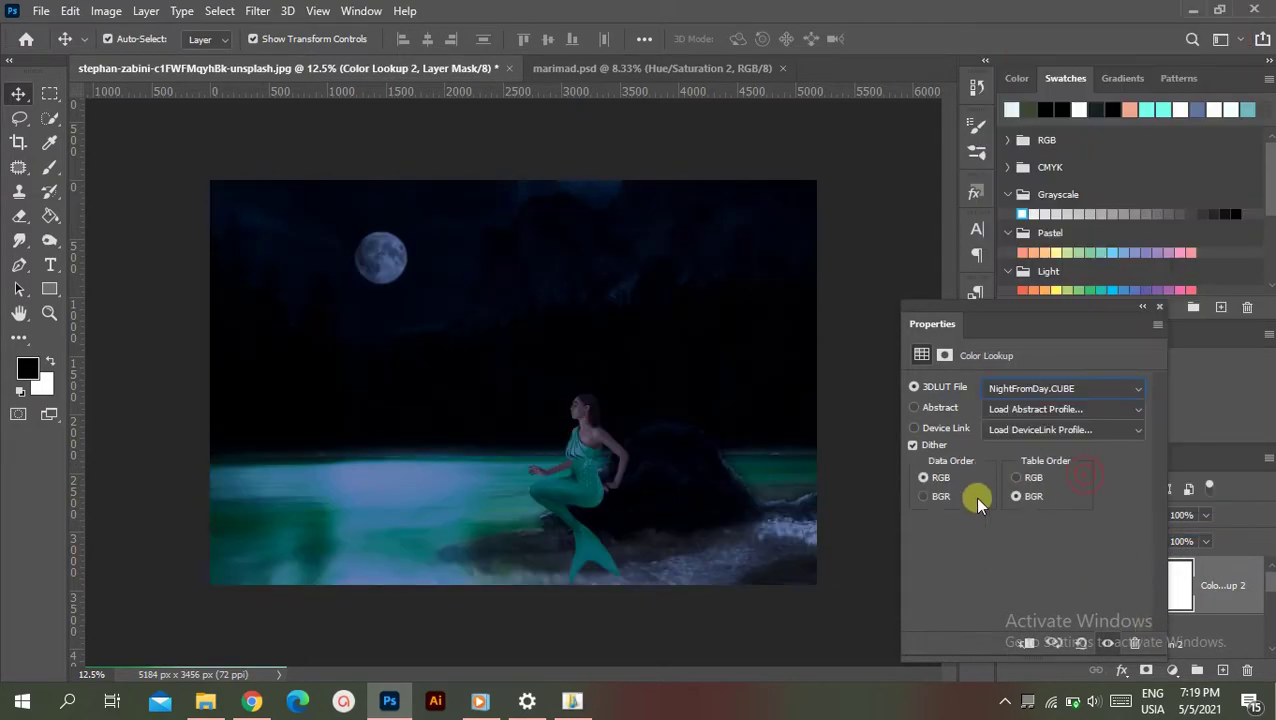
{"action": "left_click", "coordinate": [1029, 641]}
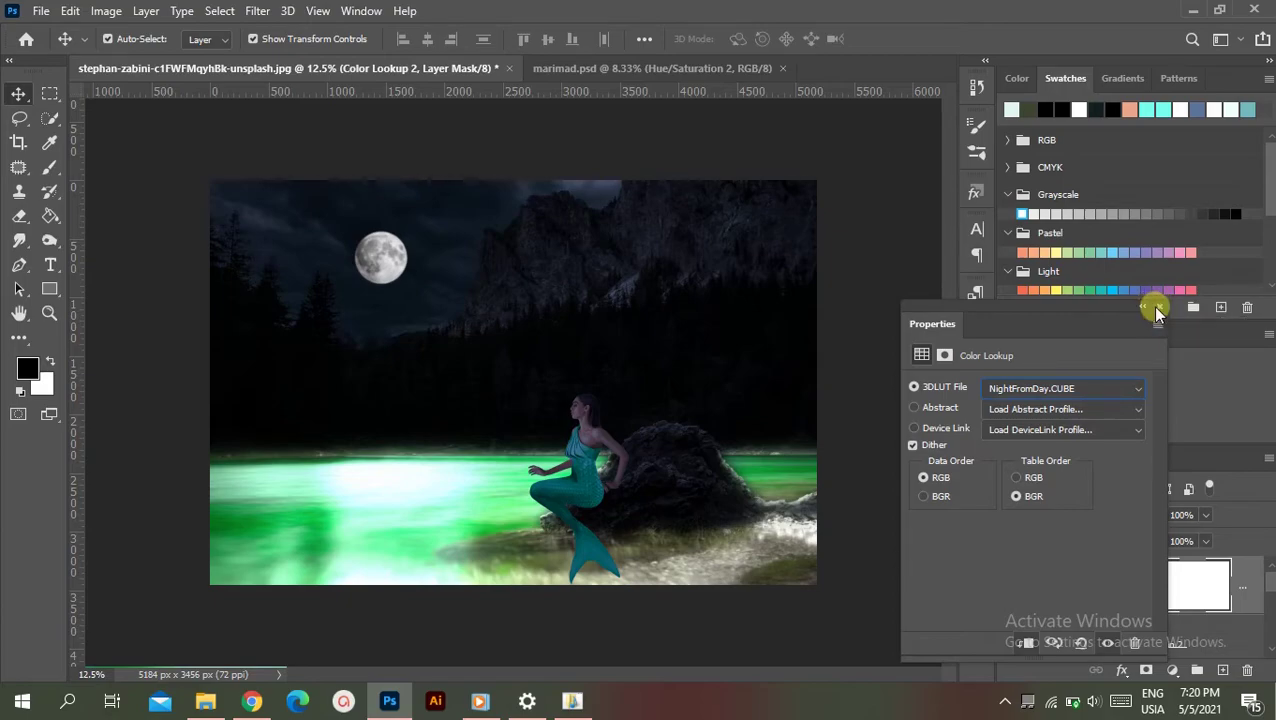
{"action": "left_click", "coordinate": [1152, 312]}
- Add a Black & White adjustment clipped to the mermaid
{"action": "left_click", "coordinate": [1178, 671]}
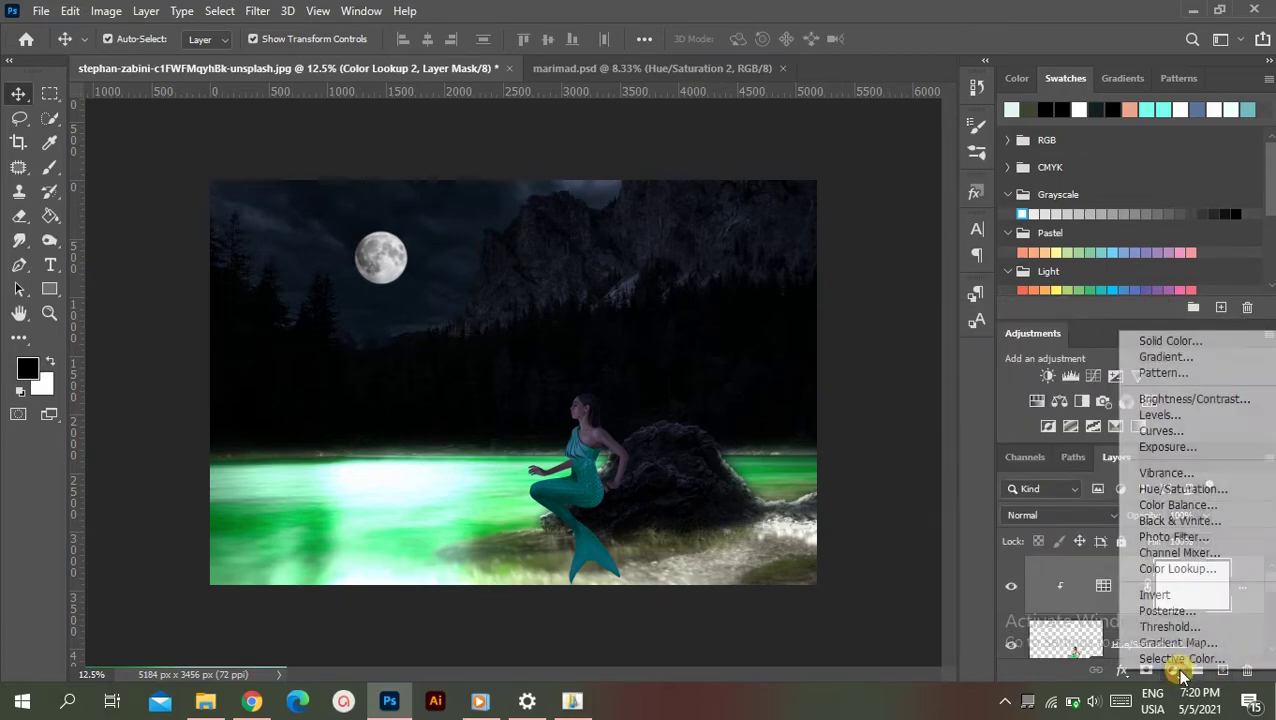
{"action": "left_click", "coordinate": [1190, 521]}
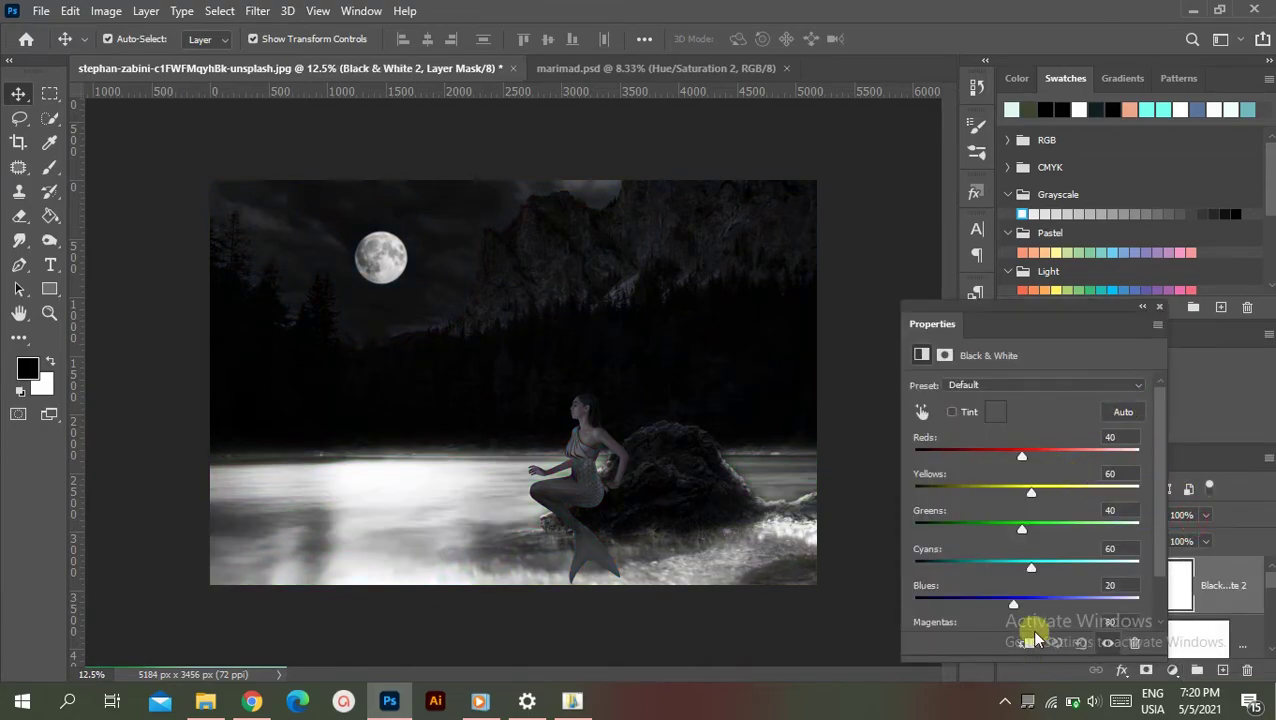
{"action": "left_click", "coordinate": [1027, 642]}
{"action": "left_click", "coordinate": [1145, 306]}
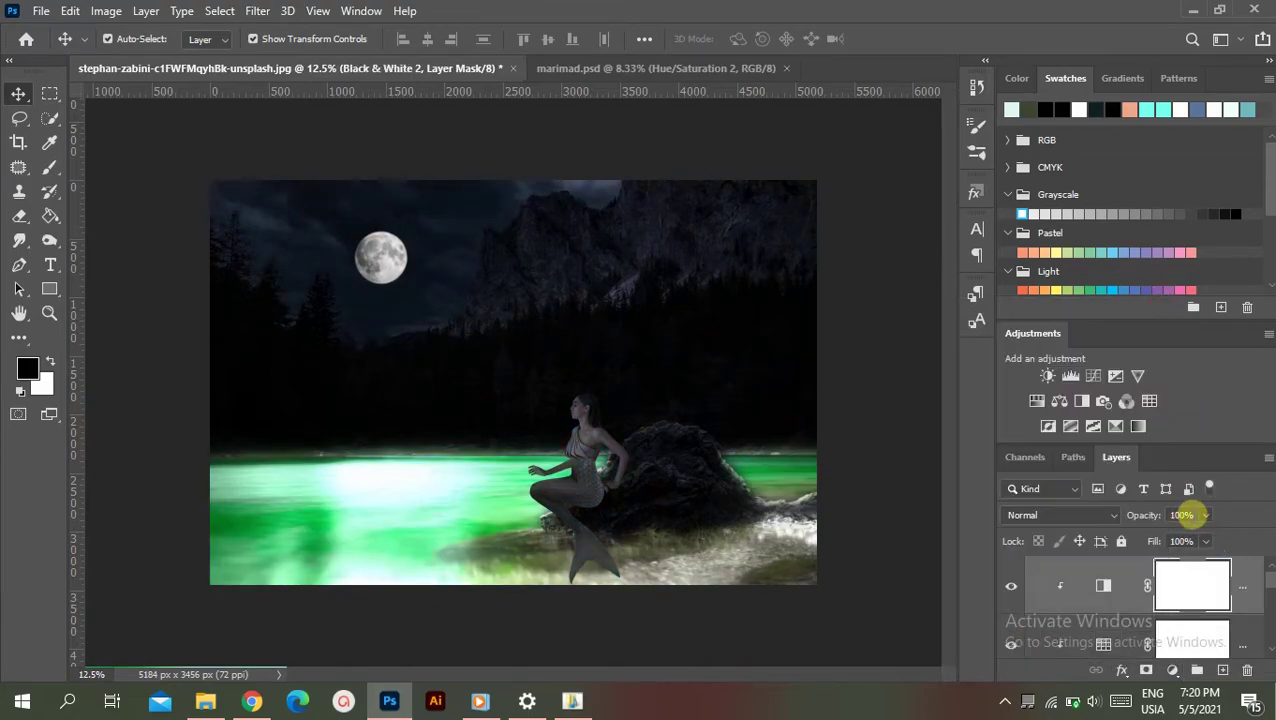
- Set Black & White to 50% opacity and add a clipped Curves 2 with two curve points
{"action": "left_click", "coordinate": [1186, 514]}
{"action": "type", "text": "50"}
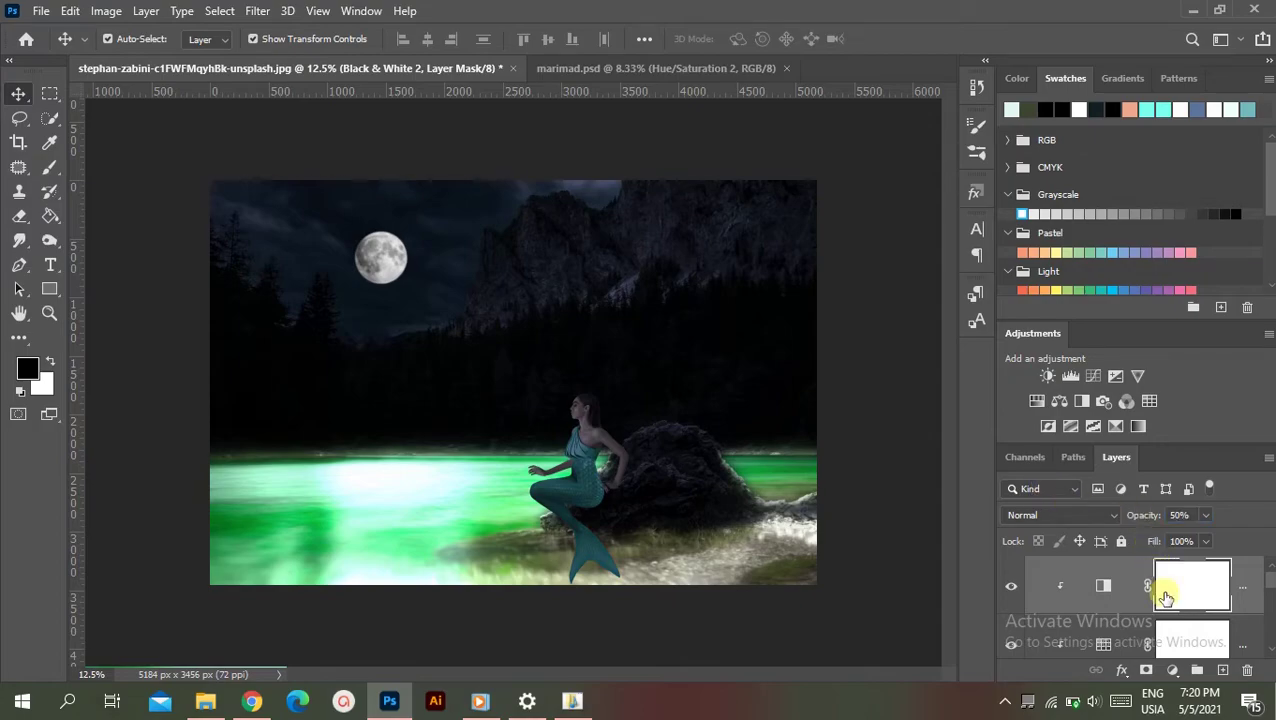
{"action": "left_click", "coordinate": [1172, 670]}
{"action": "left_click", "coordinate": [1160, 434]}
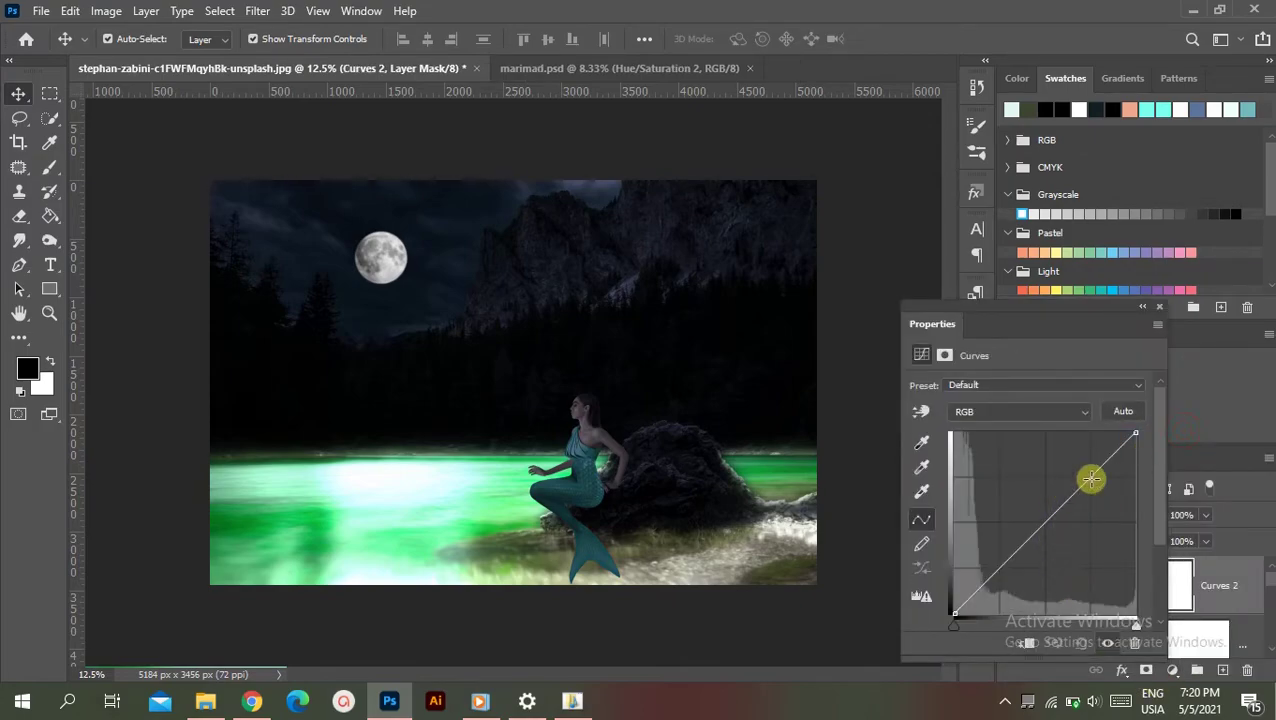
{"action": "left_click_drag", "start_coordinate": [1088, 477], "coordinate": [1100, 486]}
{"action": "left_click", "coordinate": [1029, 642]}
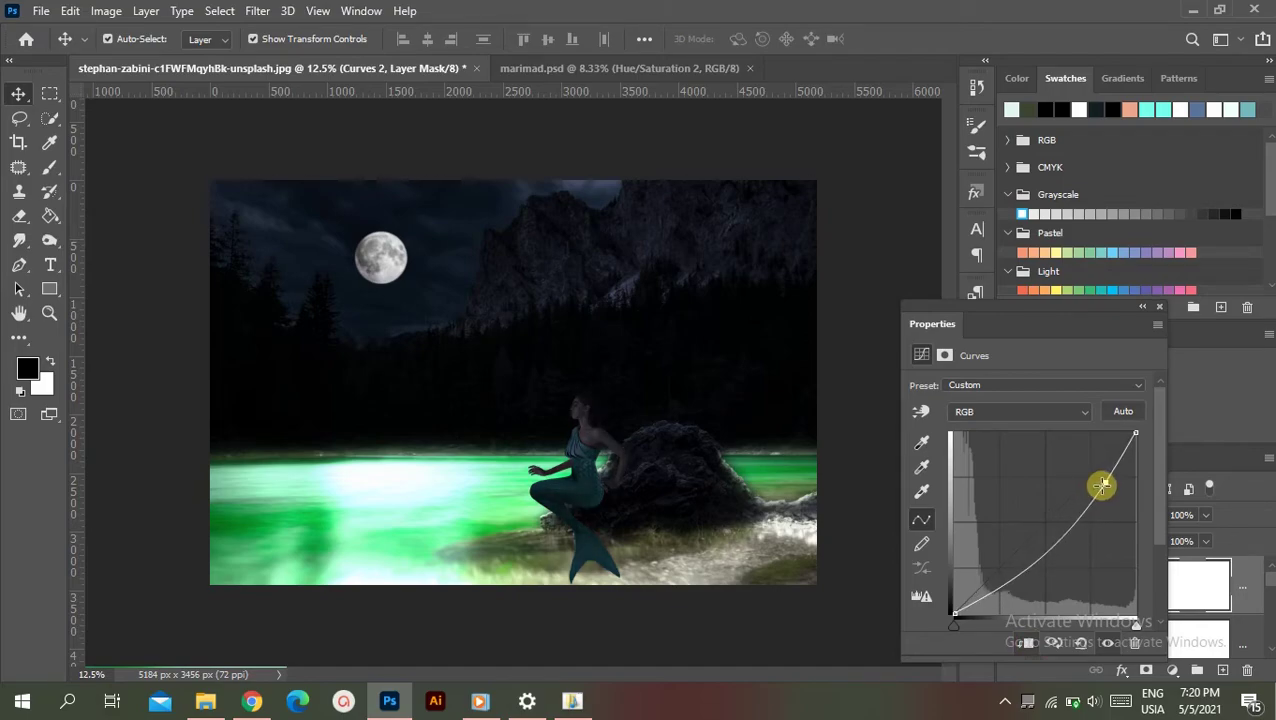
{"action": "left_click_drag", "start_coordinate": [1008, 578], "coordinate": [1010, 574]}
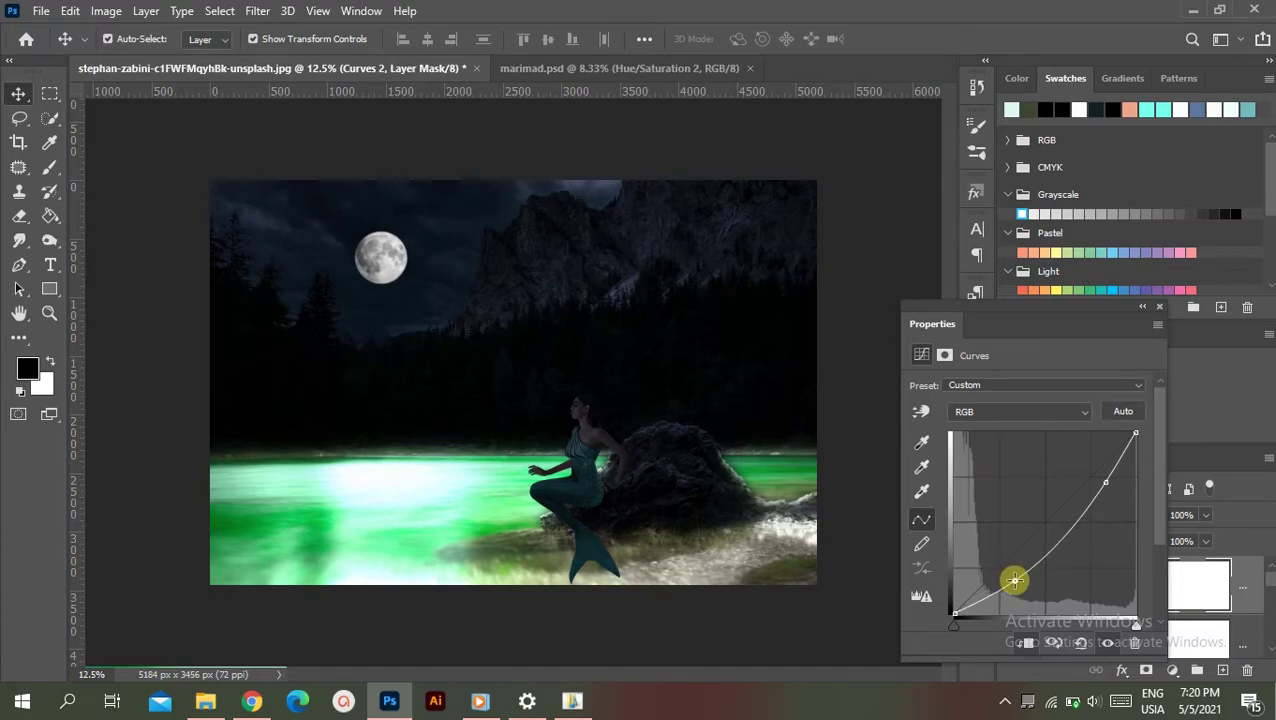
{"action": "left_click", "coordinate": [1159, 306]}
- Add a clipped Color Lookup above the mermaid's Hue/Saturation 2 layer
{"action": "key", "text": "ctrl+plus"}
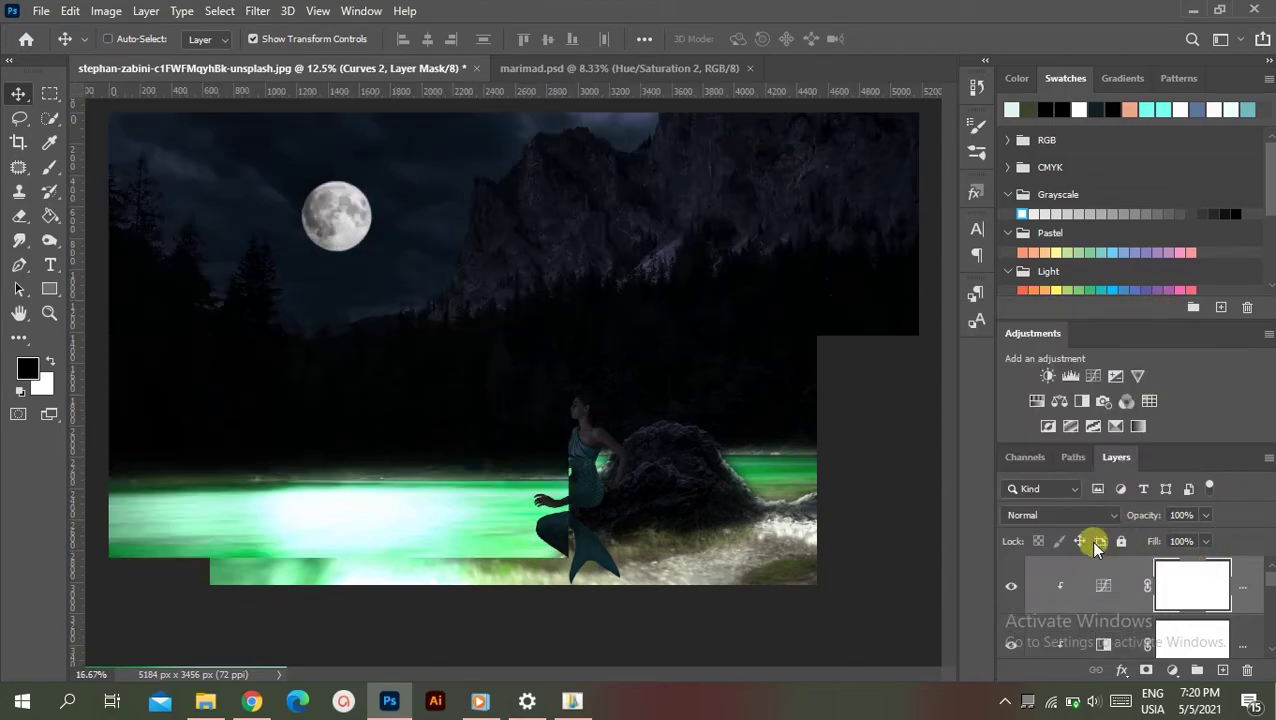
{"action": "key", "text": "ctrl+plus"}
{"action": "key", "text": "ctrl+plus"}
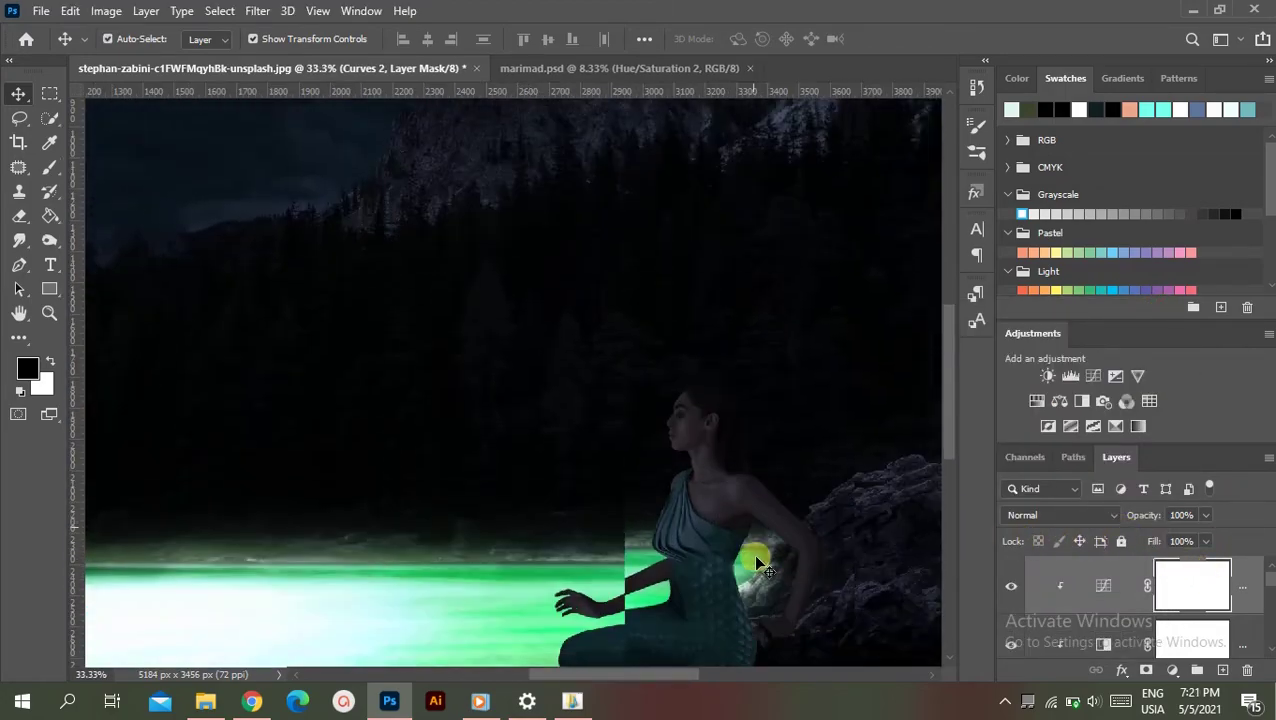
{"action": "scroll", "coordinate": [1068, 640], "scroll_direction": "down", "scroll_amount": 1}
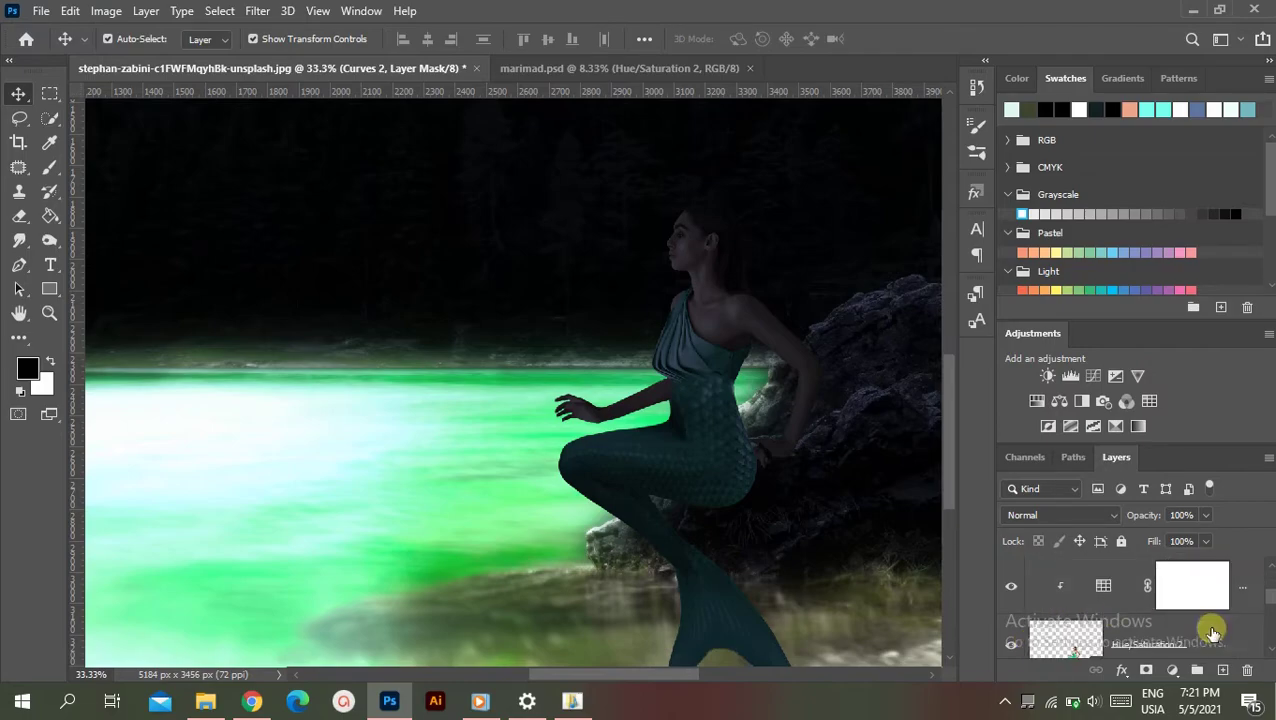
{"action": "left_click", "coordinate": [1096, 598]}
{"action": "left_click", "coordinate": [1156, 672]}
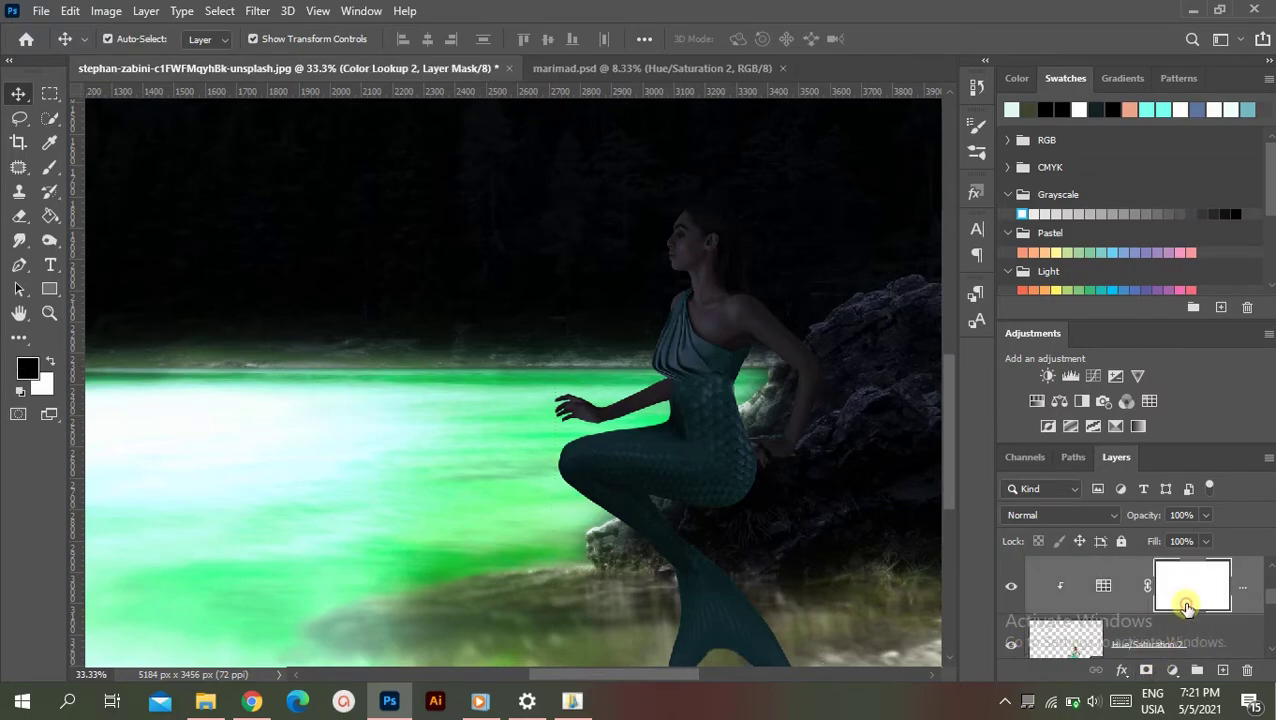
- Pick the Soft Round brush from General Brushes and reduce its size
{"action": "left_click", "coordinate": [50, 170]}
{"action": "left_click", "coordinate": [118, 39]}
{"action": "scroll", "coordinate": [212, 222], "scroll_direction": "up", "scroll_amount": 10}
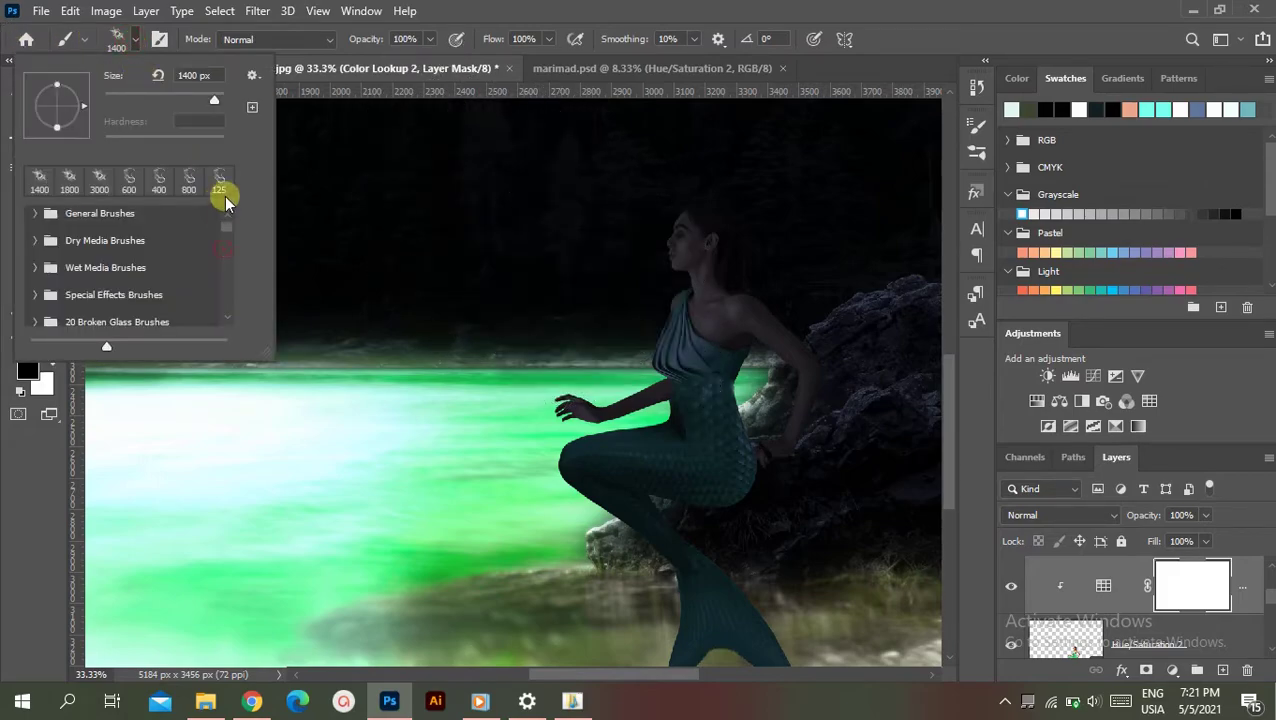
{"action": "left_click", "coordinate": [35, 219]}
{"action": "left_click", "coordinate": [115, 258]}
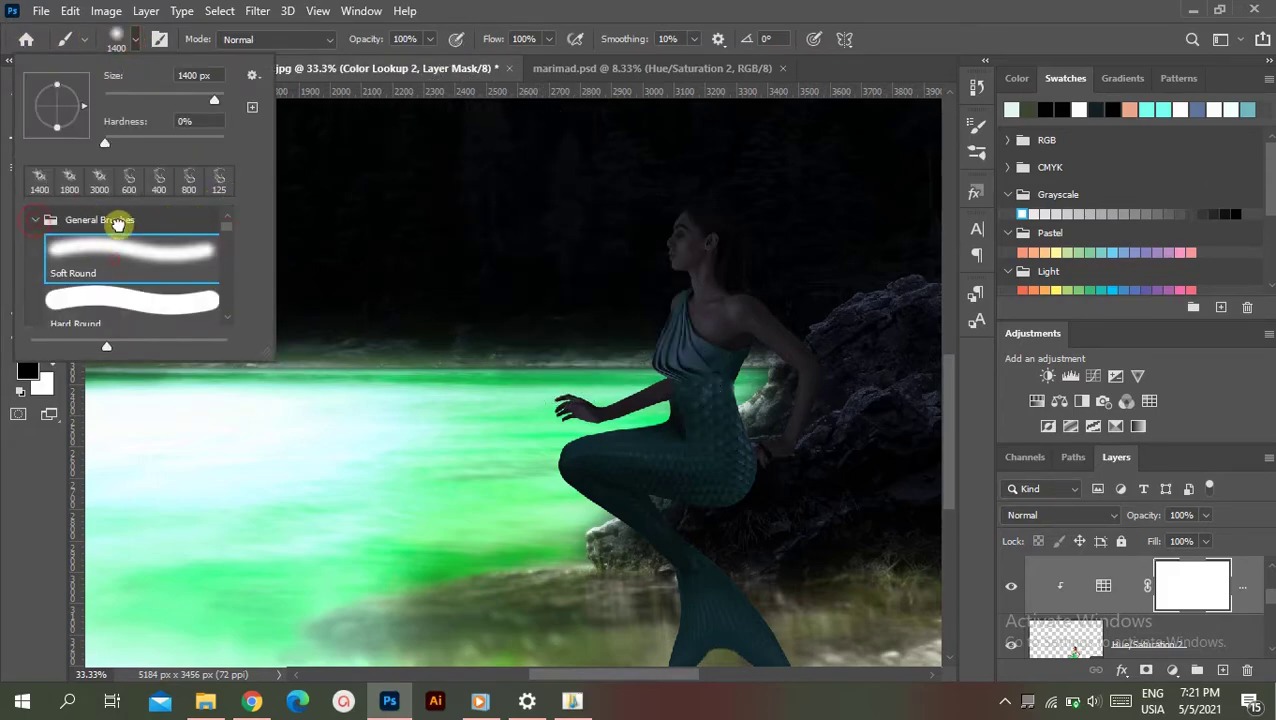
{"action": "left_click", "coordinate": [130, 40]}
{"action": "key", "text": "bracketleft"}
{"action": "key", "text": "bracketleft"}
{"action": "key", "text": "bracketleft"}
{"action": "key", "text": "bracketleft"}
{"action": "key", "text": "bracketleft"}
{"action": "key", "text": "bracketleft"}
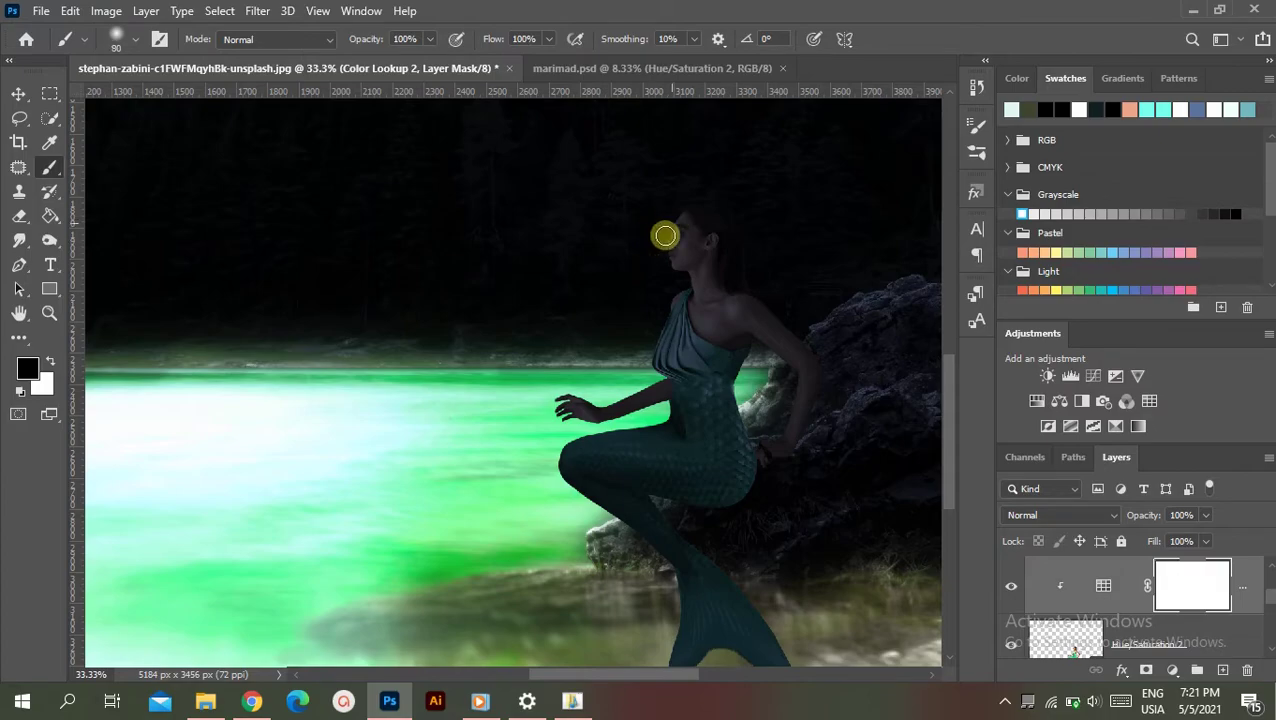
- Paint the Color Lookup mask over the arm, tail, hand and face, then delete the layer
{"action": "mouse_move", "coordinate": [600, 425]}
{"action": "left_mouse_down"}
{"action": "mouse_move", "coordinate": [668, 408]}
{"action": "mouse_move", "coordinate": [599, 427]}
{"action": "mouse_move", "coordinate": [552, 483]}
{"action": "mouse_move", "coordinate": [661, 569]}
{"action": "mouse_move", "coordinate": [669, 658]}
{"action": "left_mouse_up"}
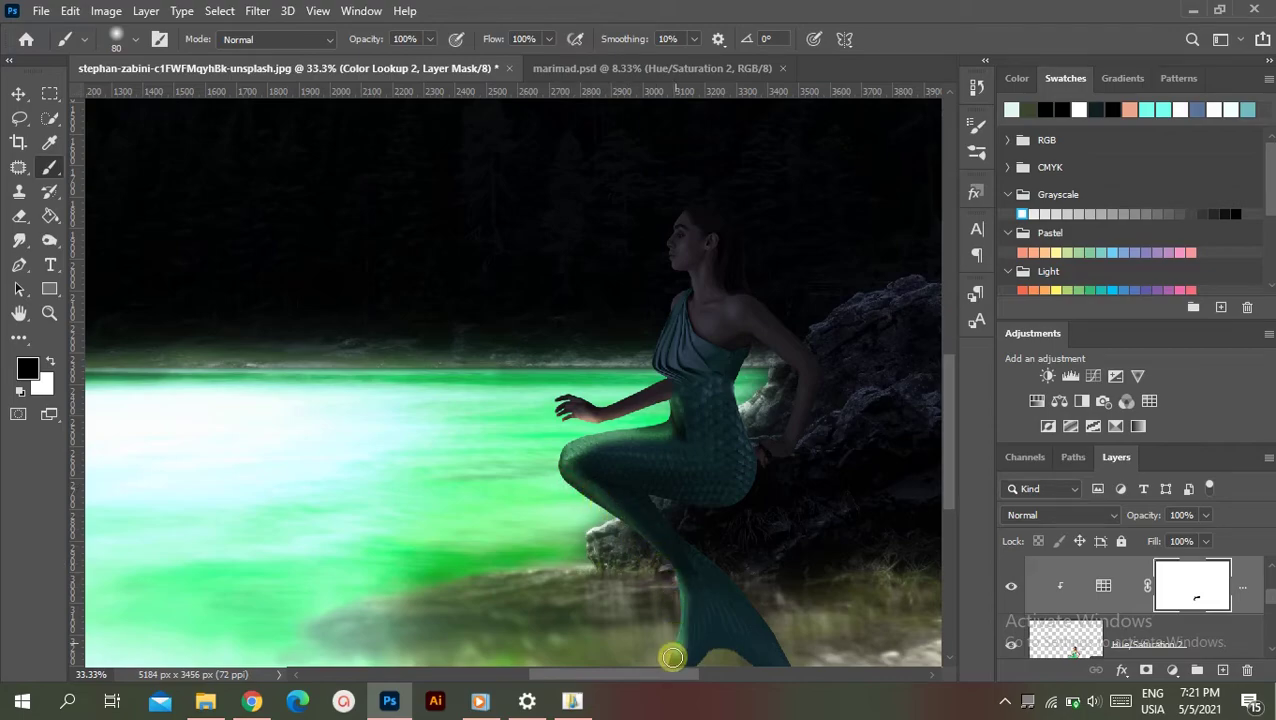
{"action": "scroll", "coordinate": [670, 620], "scroll_direction": "down", "scroll_amount": 3}
{"action": "mouse_move", "coordinate": [676, 544]}
{"action": "left_mouse_down"}
{"action": "mouse_move", "coordinate": [658, 606]}
{"action": "mouse_move", "coordinate": [715, 552]}
{"action": "mouse_move", "coordinate": [792, 587]}
{"action": "left_mouse_up"}
{"action": "mouse_move", "coordinate": [713, 556]}
{"action": "left_mouse_down"}
{"action": "mouse_move", "coordinate": [792, 590]}
{"action": "mouse_move", "coordinate": [755, 498]}
{"action": "mouse_move", "coordinate": [703, 447]}
{"action": "left_mouse_up"}
{"action": "scroll", "coordinate": [706, 470], "scroll_direction": "up", "scroll_amount": 1}
{"action": "scroll", "coordinate": [709, 497], "scroll_direction": "up", "scroll_amount": 1}
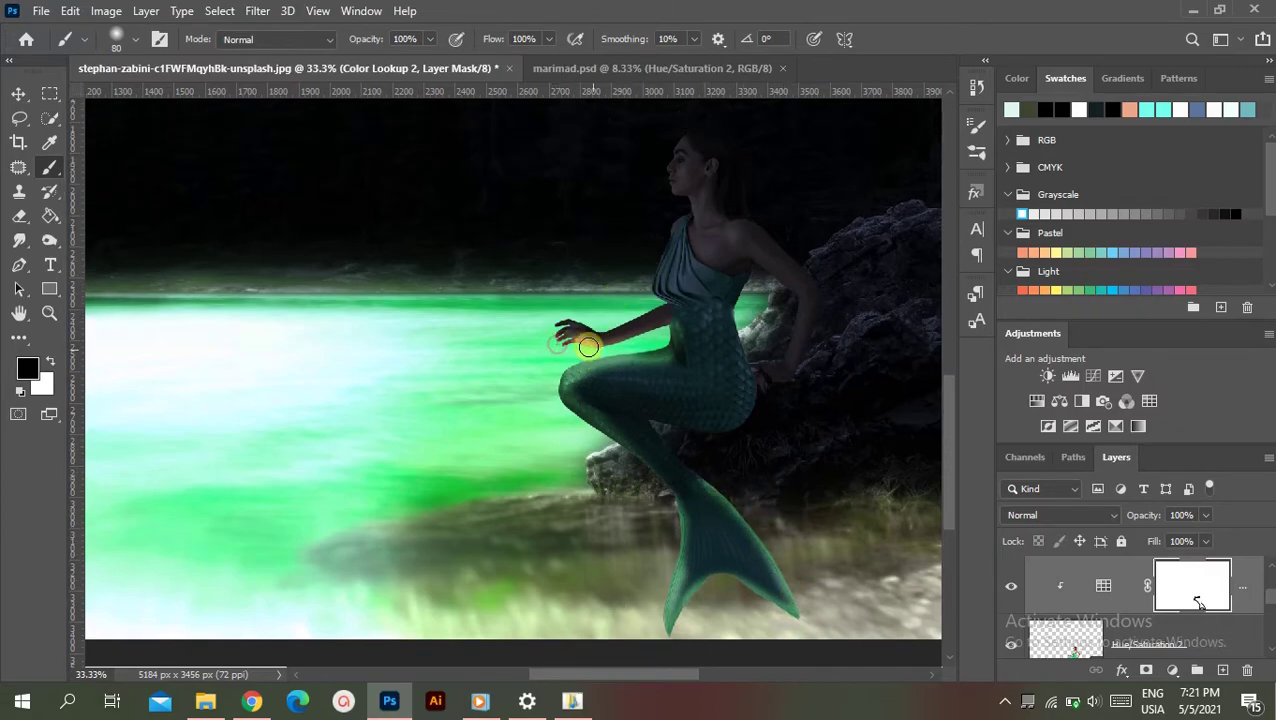
{"action": "mouse_move", "coordinate": [588, 346]}
{"action": "left_mouse_down"}
{"action": "mouse_move", "coordinate": [661, 293]}
{"action": "mouse_move", "coordinate": [661, 336]}
{"action": "mouse_move", "coordinate": [675, 168]}
{"action": "left_mouse_up"}
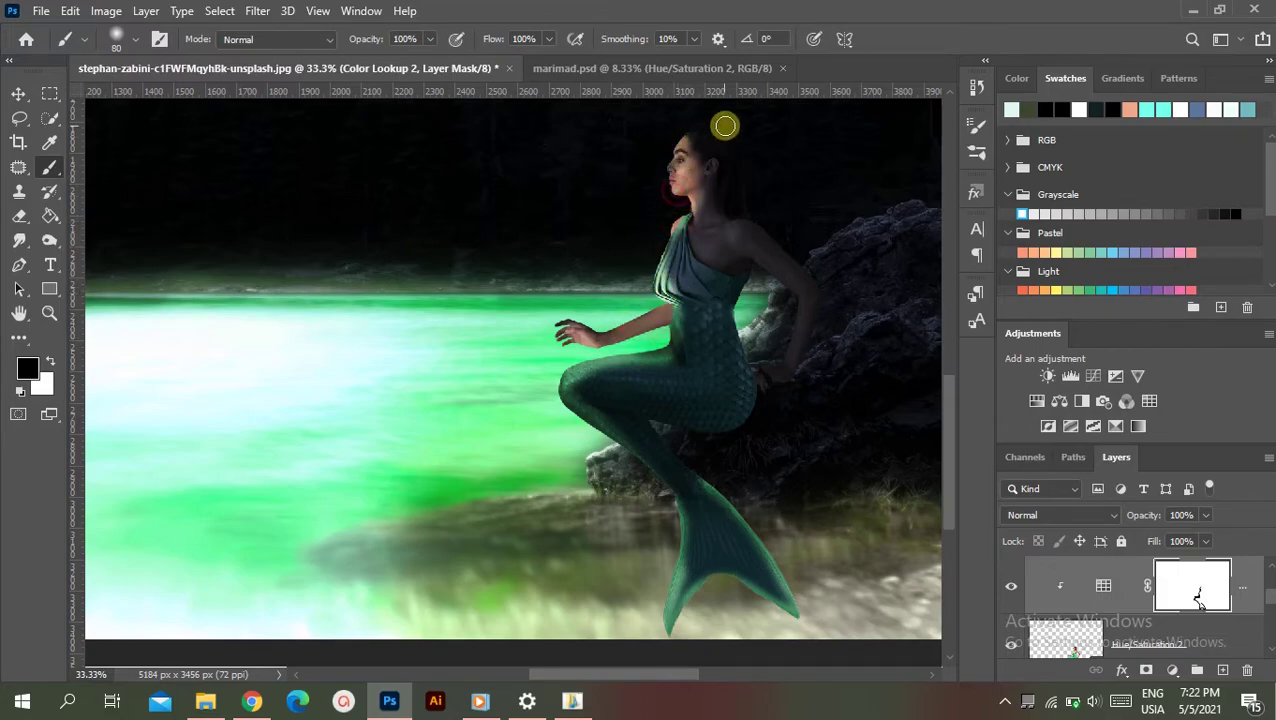
{"action": "mouse_move", "coordinate": [725, 125]}
{"action": "left_mouse_down"}
{"action": "mouse_move", "coordinate": [672, 205]}
{"action": "mouse_move", "coordinate": [692, 176]}
{"action": "left_mouse_up"}
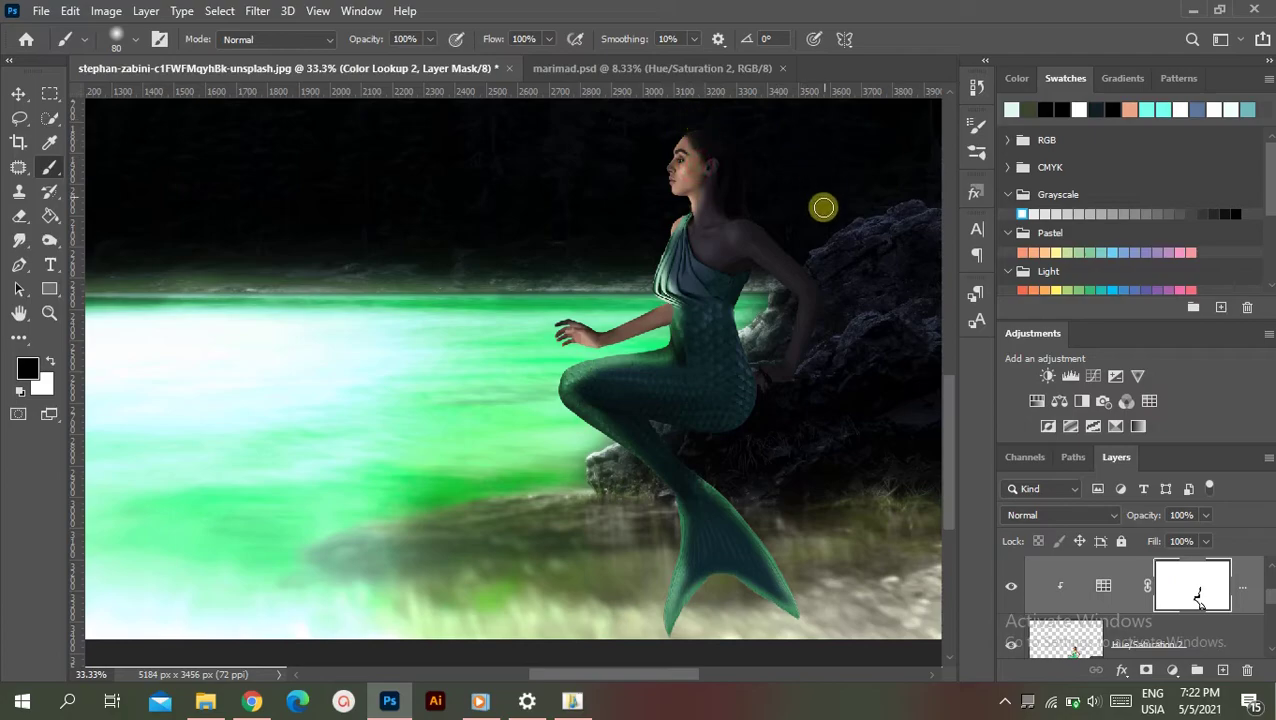
{"action": "mouse_move", "coordinate": [820, 205]}
{"action": "left_mouse_down"}
{"action": "mouse_move", "coordinate": [649, 190]}
{"action": "mouse_move", "coordinate": [748, 318]}
{"action": "left_mouse_up"}
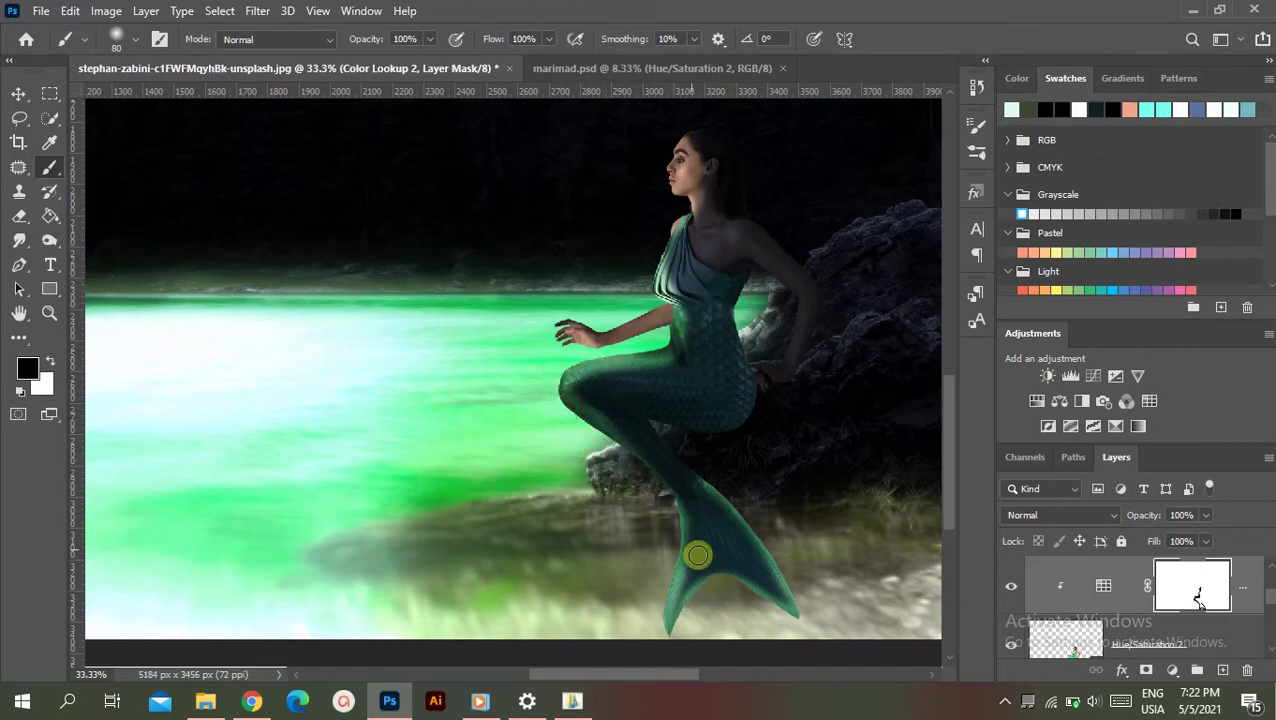
{"action": "left_click", "coordinate": [670, 526]}
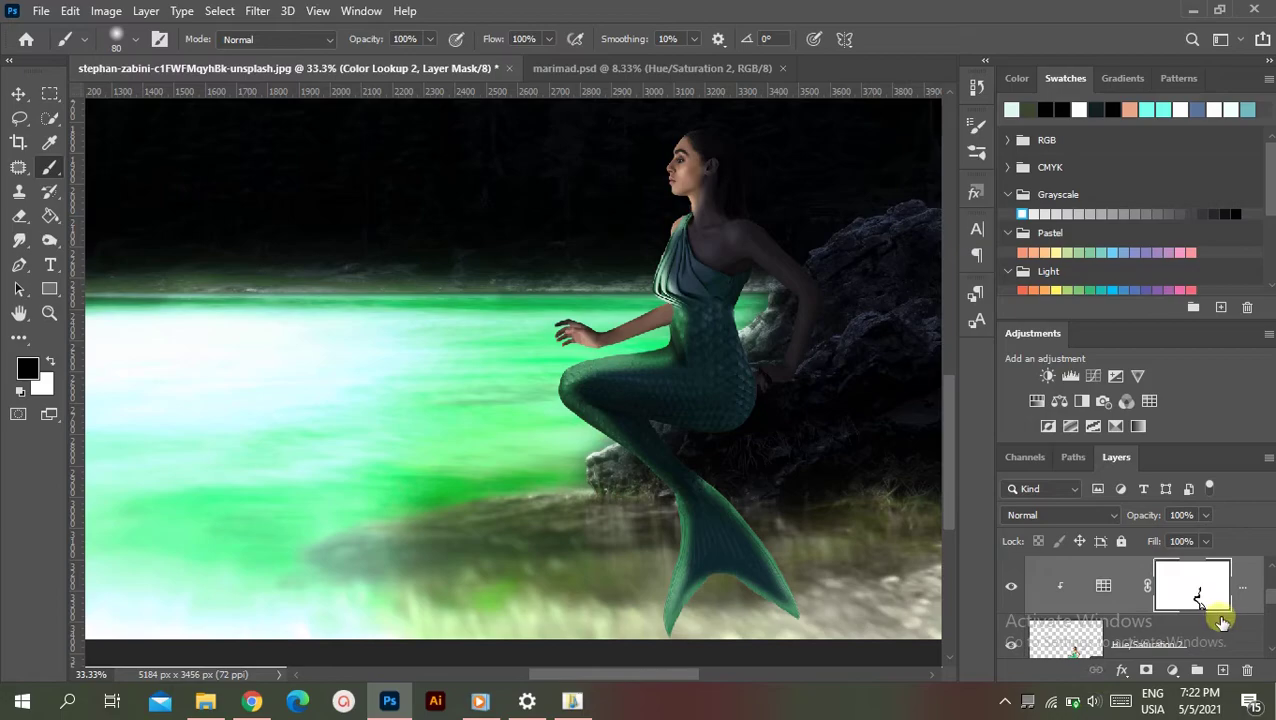
{"action": "key", "text": "Delete"}
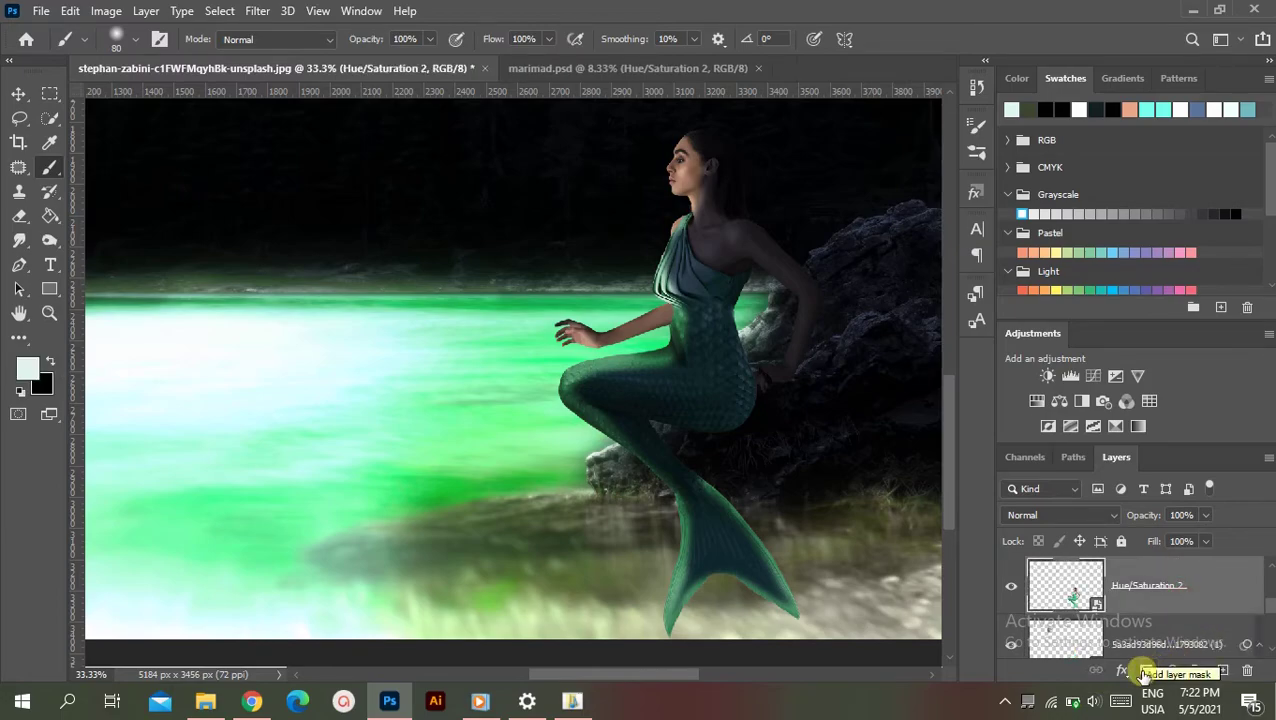
- Create Layer 1 and release it from the clipping mask
{"action": "left_click", "coordinate": [1223, 670]}
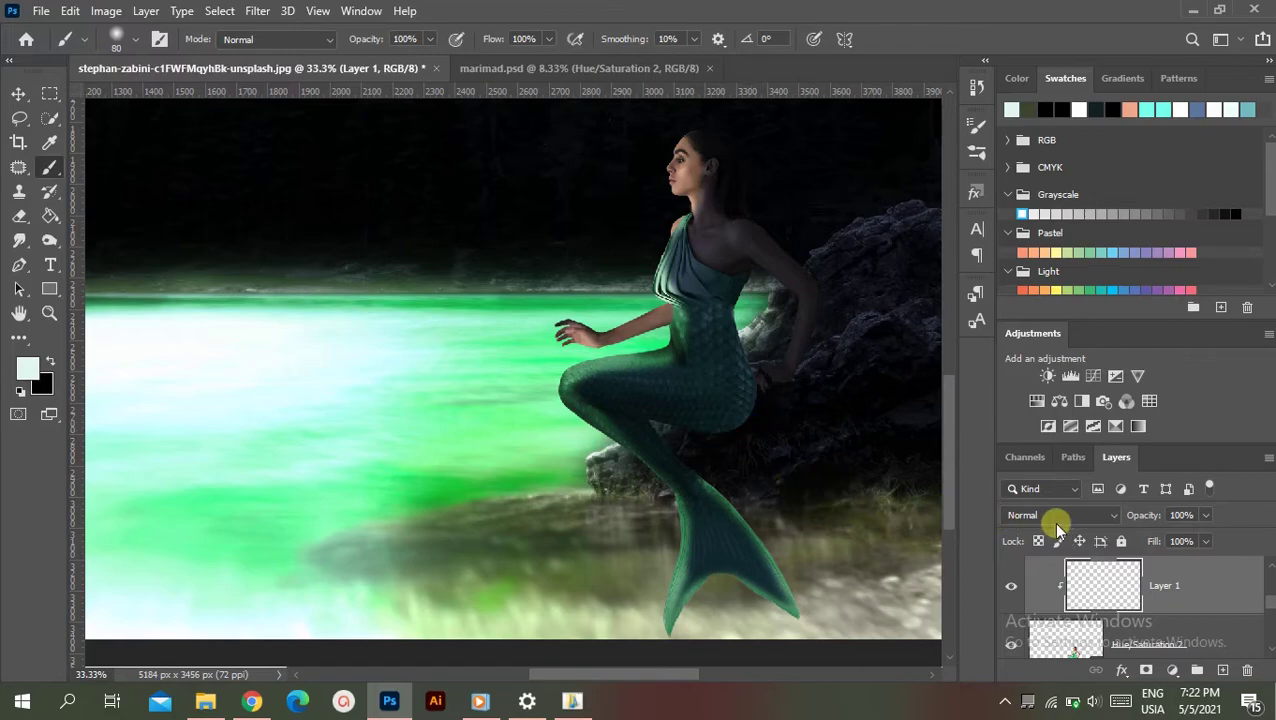
{"action": "left_click_drag", "start_coordinate": [1150, 590], "coordinate": [1115, 588]}
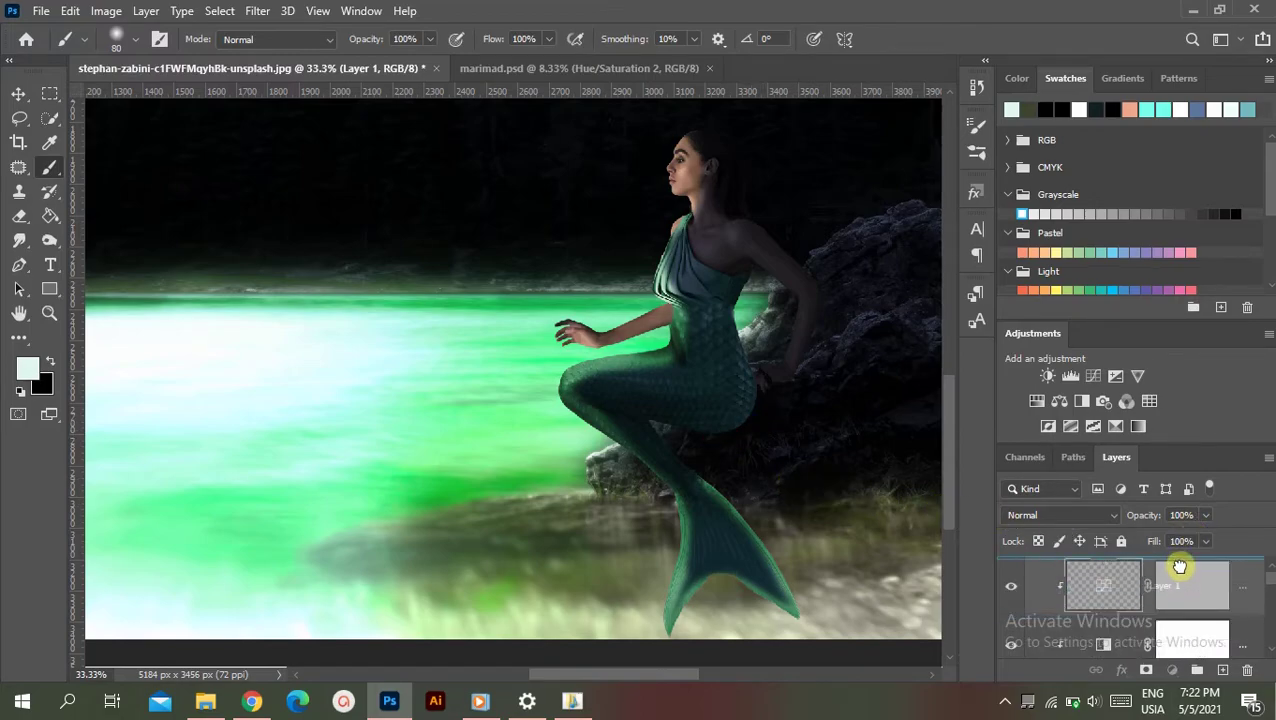
{"action": "right_click", "coordinate": [1115, 588]}
{"action": "left_click", "coordinate": [898, 361]}
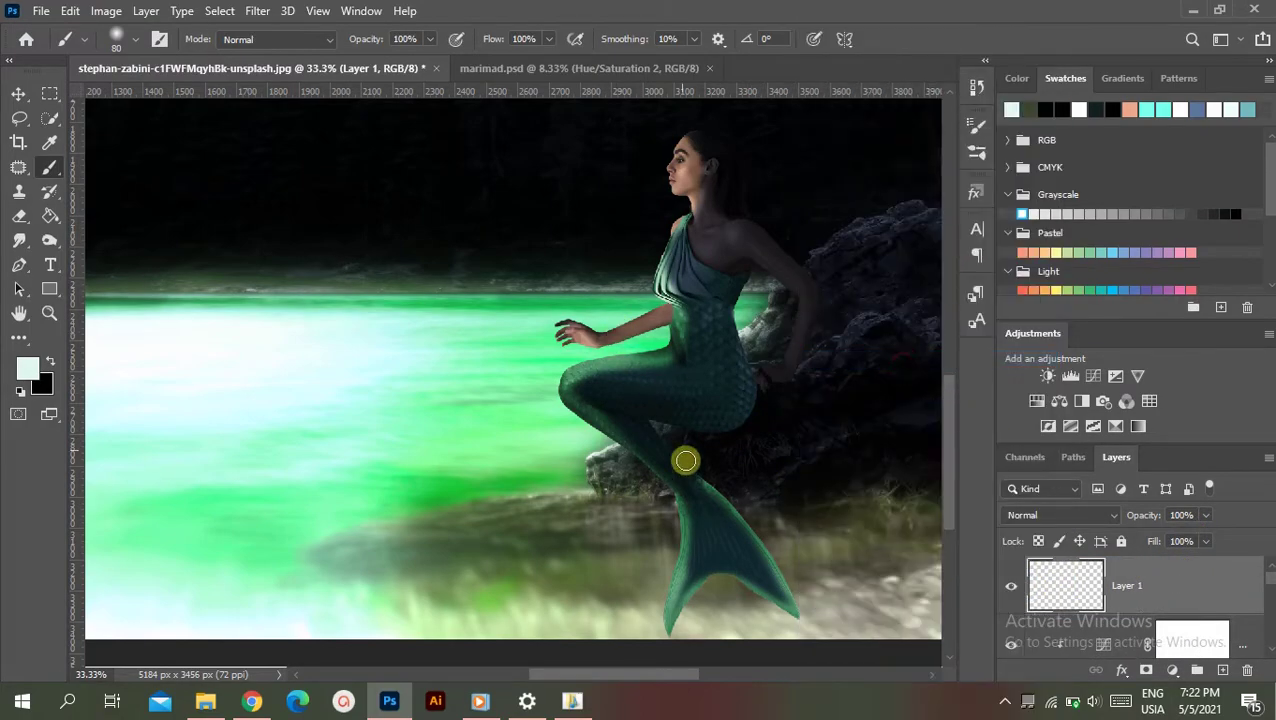
- Paint black shadows where the mermaid's arm meets the rock and set Layer 1 to Hard Light
{"action": "left_click", "coordinate": [49, 362]}
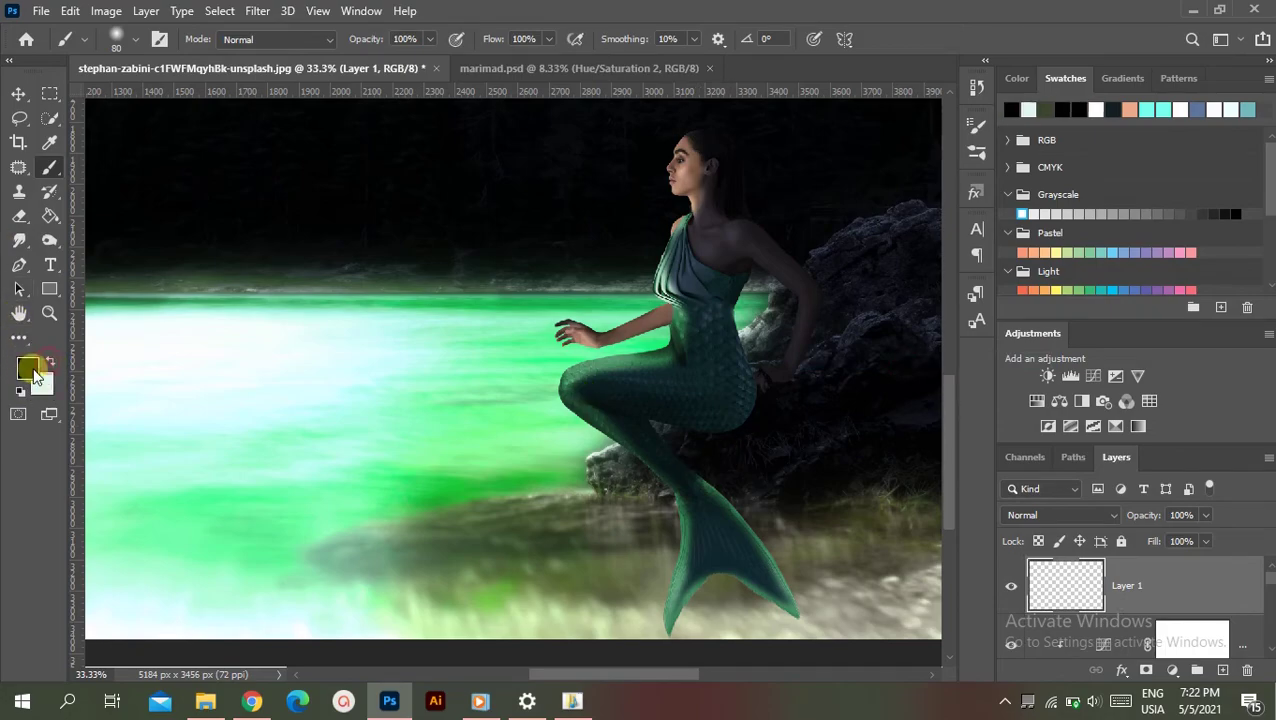
{"action": "left_click", "coordinate": [684, 428]}
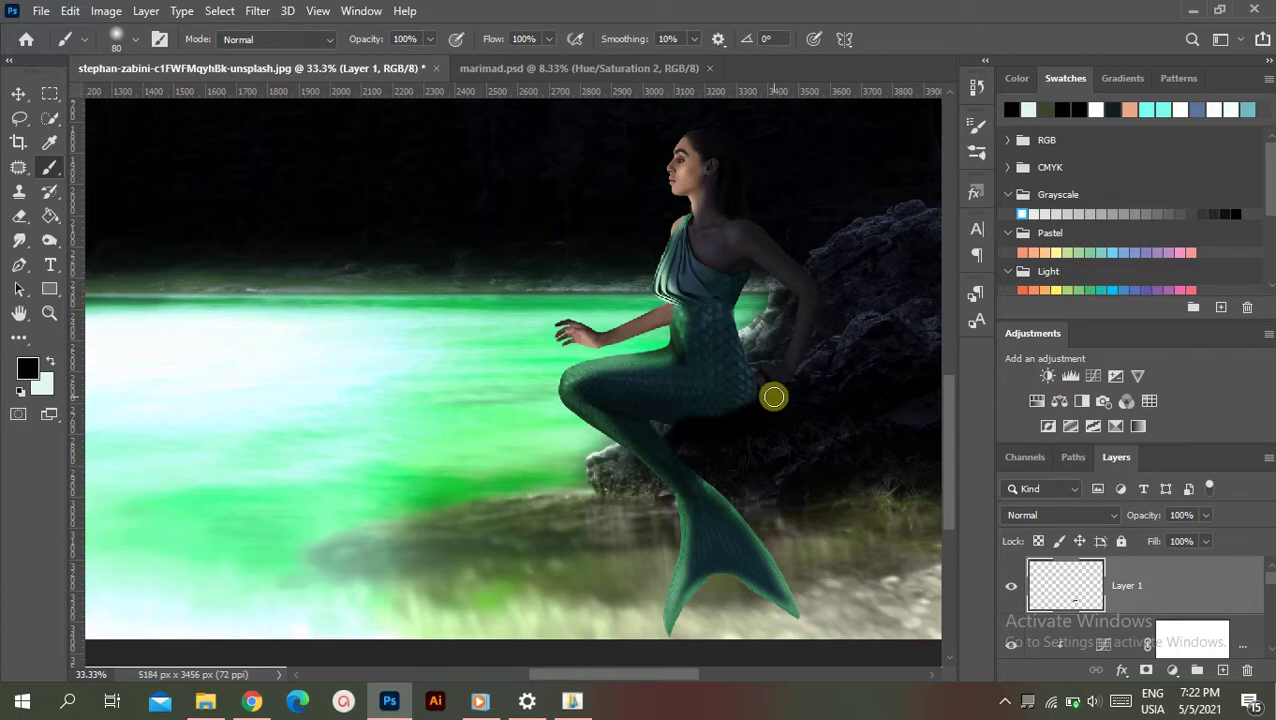
{"action": "left_click_drag", "start_coordinate": [789, 383], "coordinate": [819, 306]}
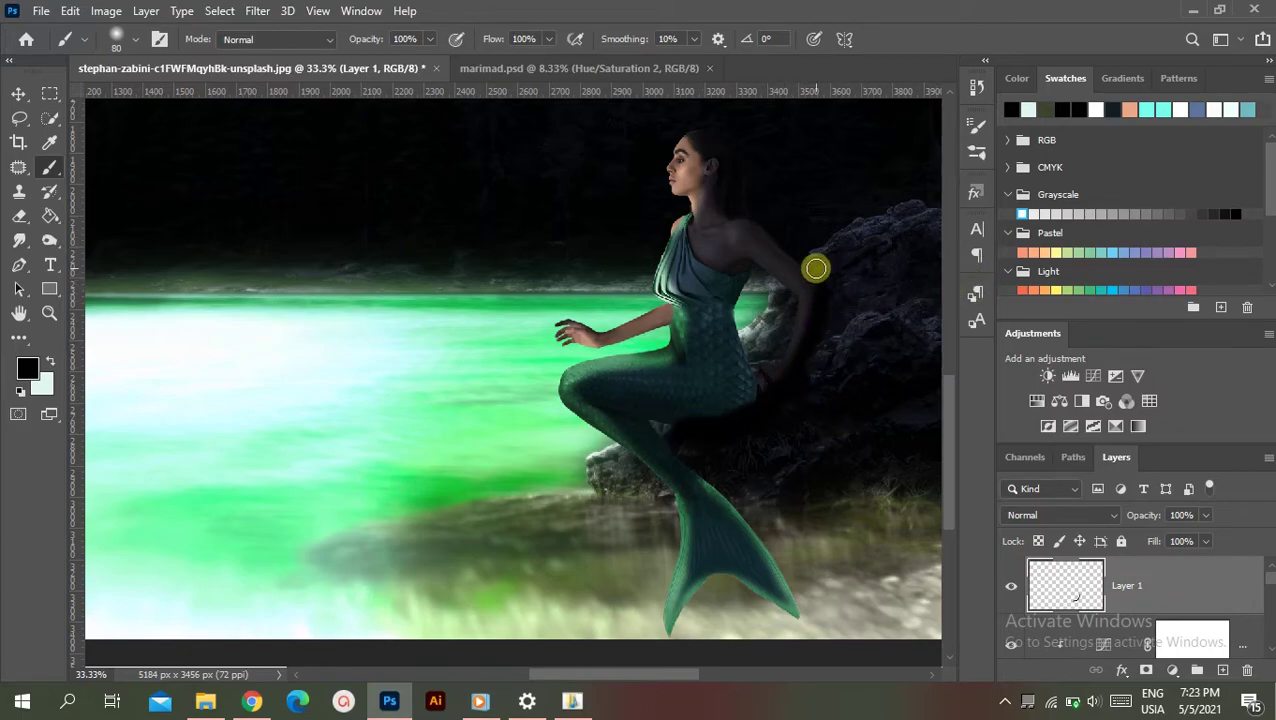
{"action": "left_click_drag", "start_coordinate": [815, 265], "coordinate": [846, 305]}
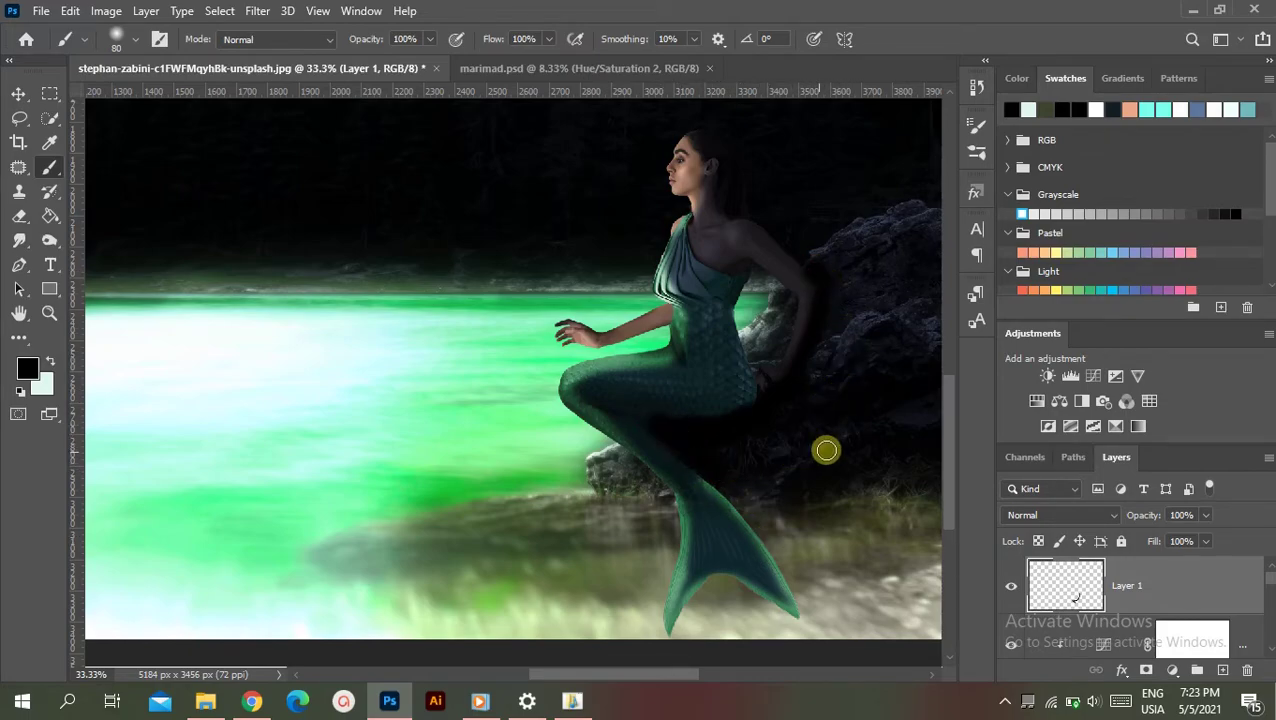
{"action": "left_click", "coordinate": [1103, 515]}
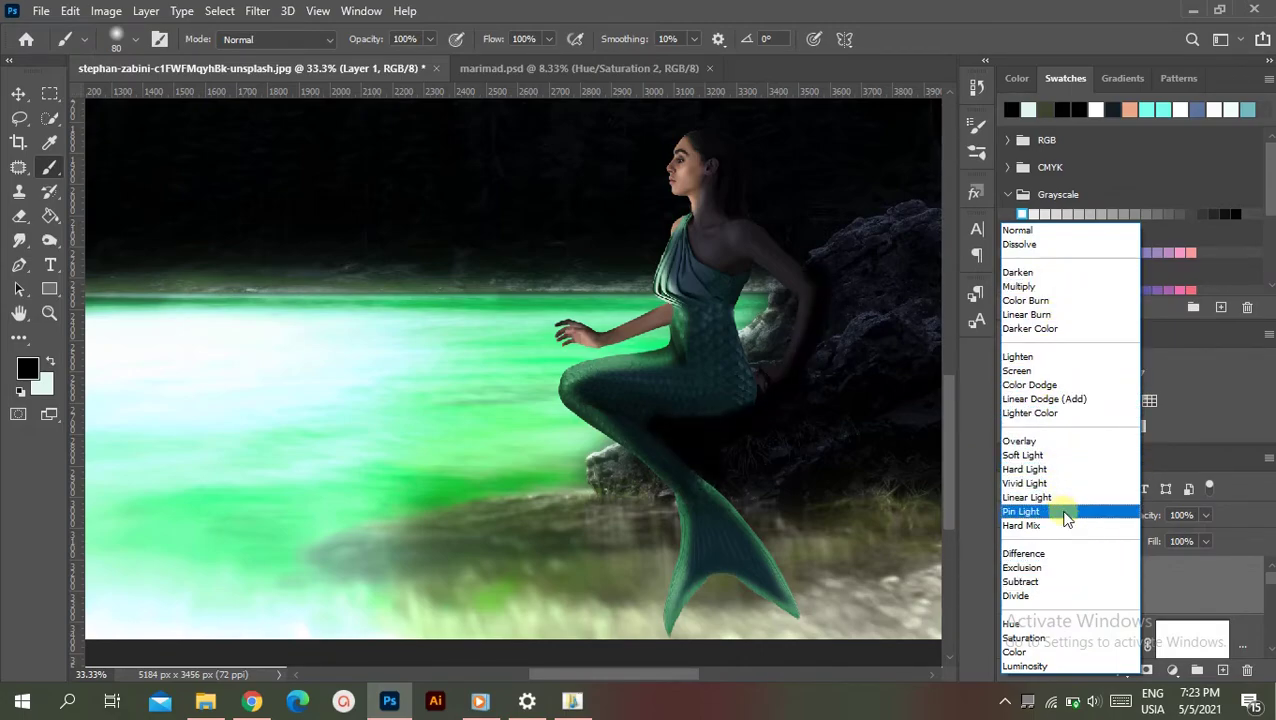
{"action": "left_click", "coordinate": [1058, 469]}
{"action": "scroll", "coordinate": [1200, 600], "scroll_direction": "down", "scroll_amount": 3}
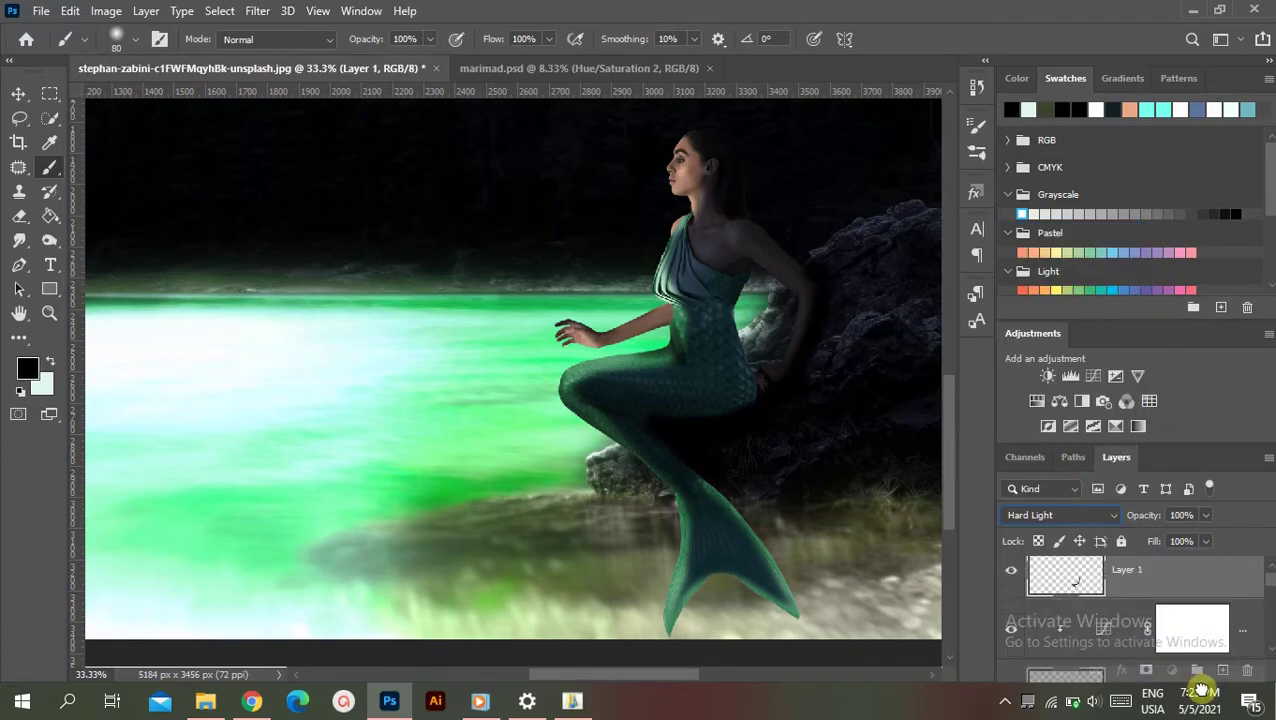
{"action": "scroll", "coordinate": [1180, 620], "scroll_direction": "up", "scroll_amount": 2}
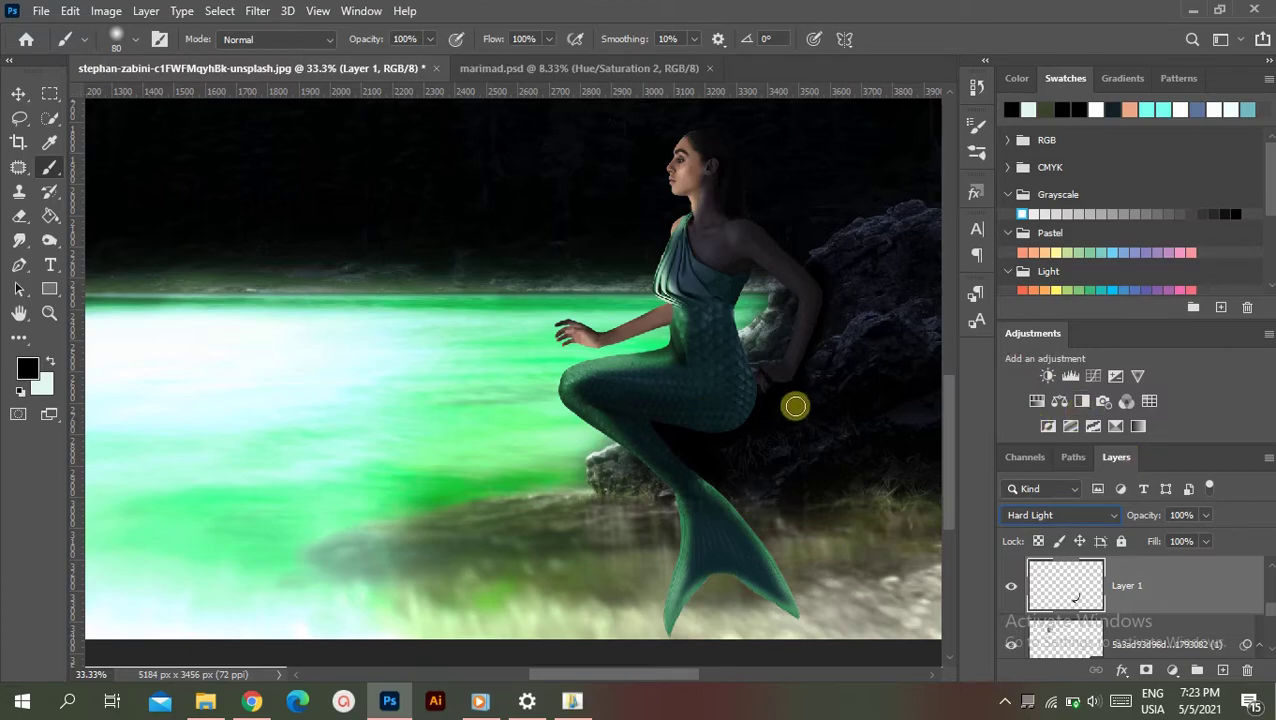
{"action": "left_click", "coordinate": [247, 12]}
- Apply a 10-pixel Gaussian Blur to the shadow on Layer 1
{"action": "left_click", "coordinate": [538, 284]}
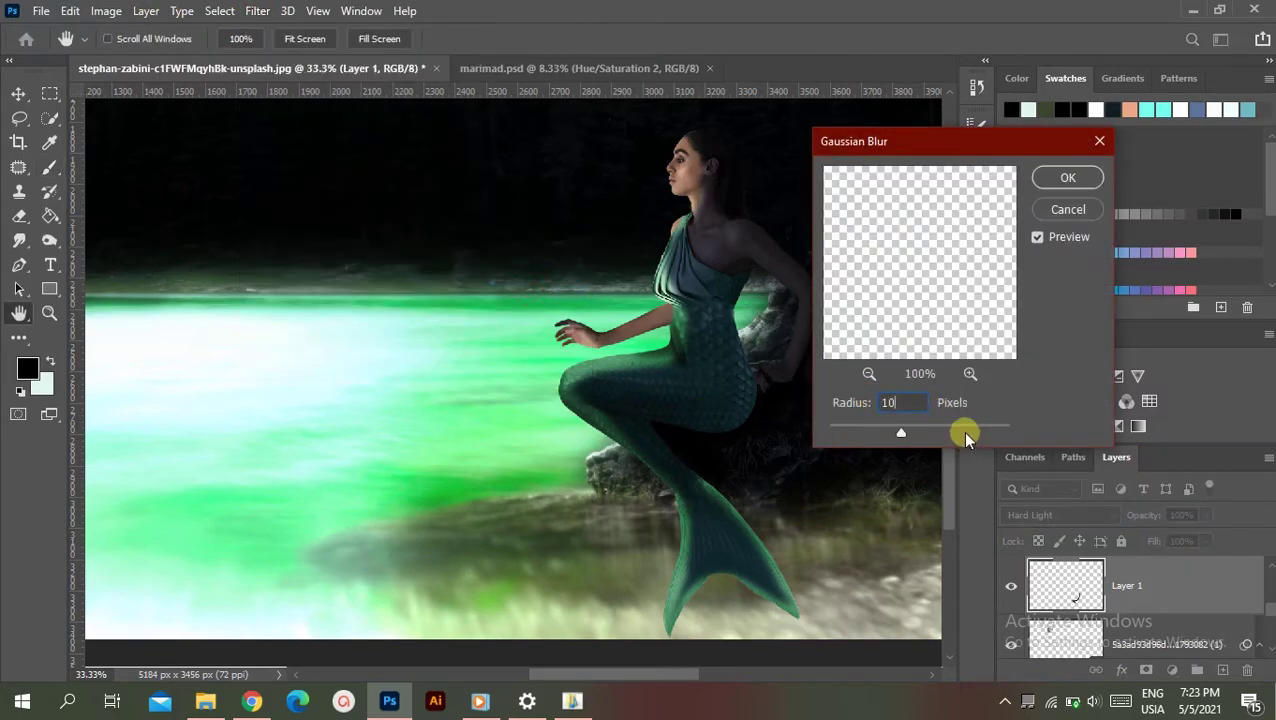
{"action": "left_click", "coordinate": [1063, 177]}
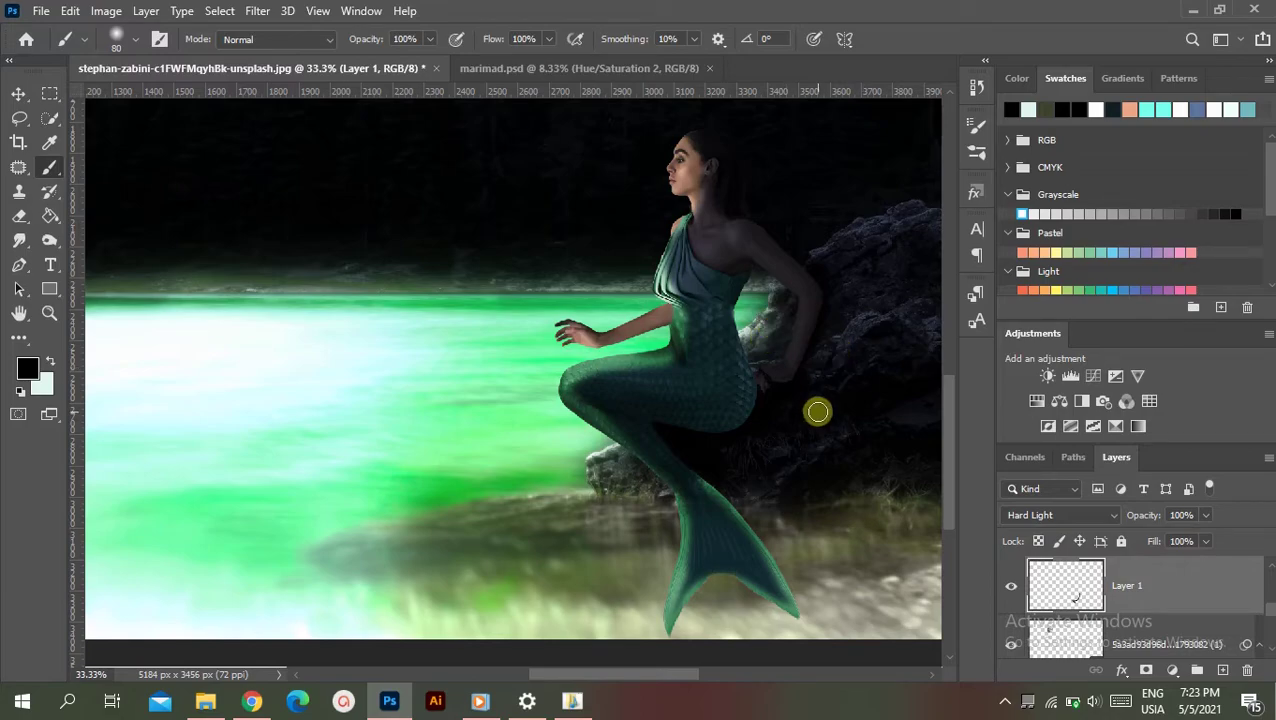
{"action": "scroll", "coordinate": [937, 548], "scroll_direction": "up", "scroll_amount": 1}
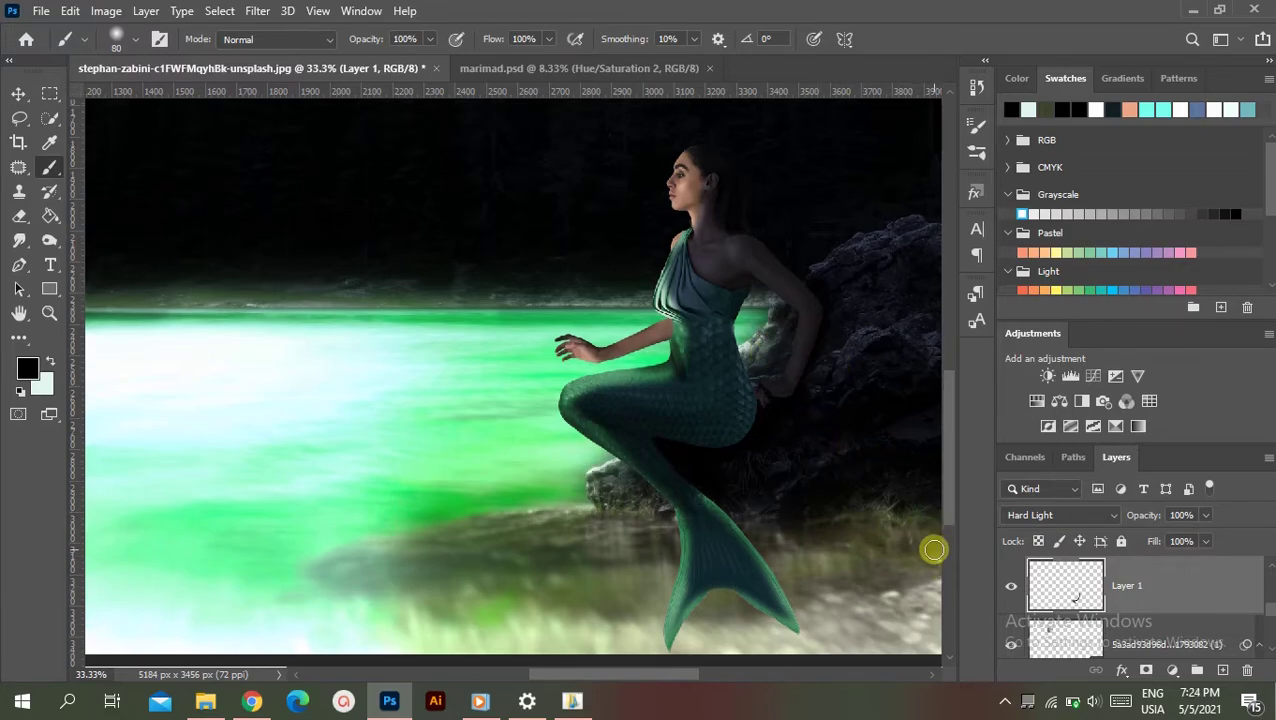
{"action": "scroll", "coordinate": [1237, 628], "scroll_direction": "up", "scroll_amount": 1}
{"action": "scroll", "coordinate": [1230, 624], "scroll_direction": "up", "scroll_amount": 1}
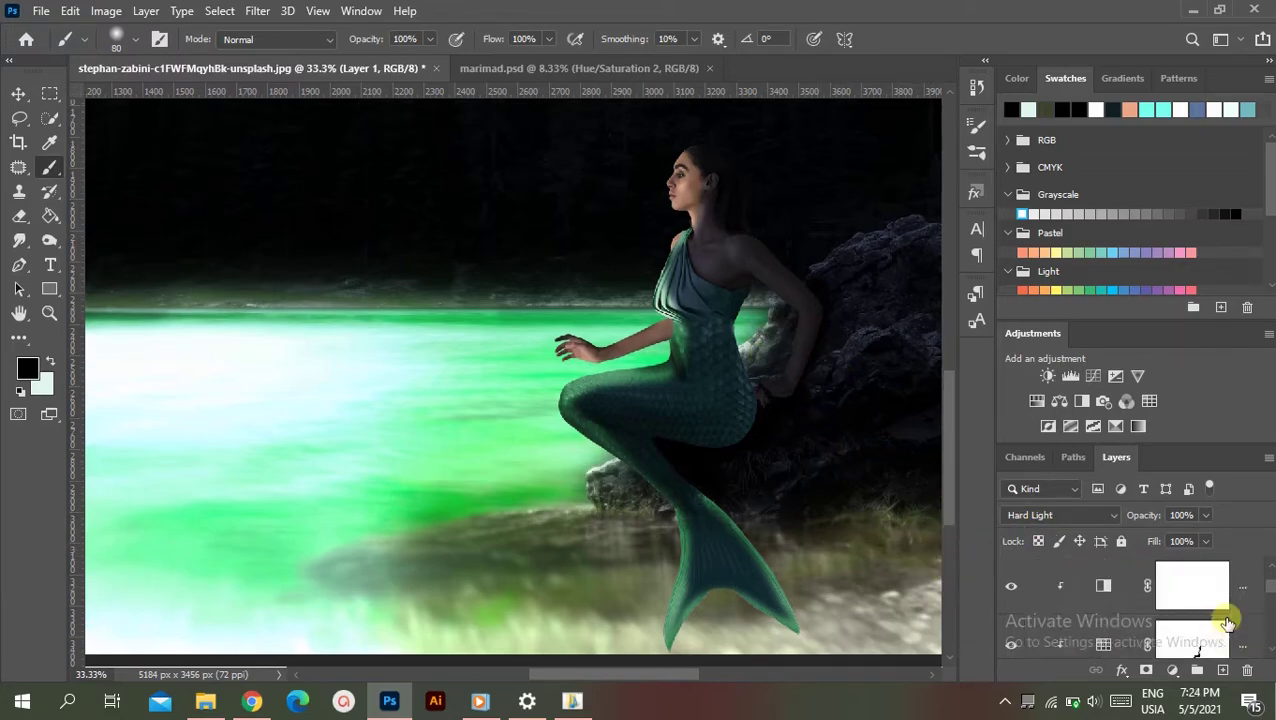
- Select the mermaid's layers from Curves 2 down to Layer 1
{"action": "left_click", "coordinate": [1255, 571]}
{"action": "scroll", "coordinate": [1255, 590], "scroll_direction": "down", "scroll_amount": 1}
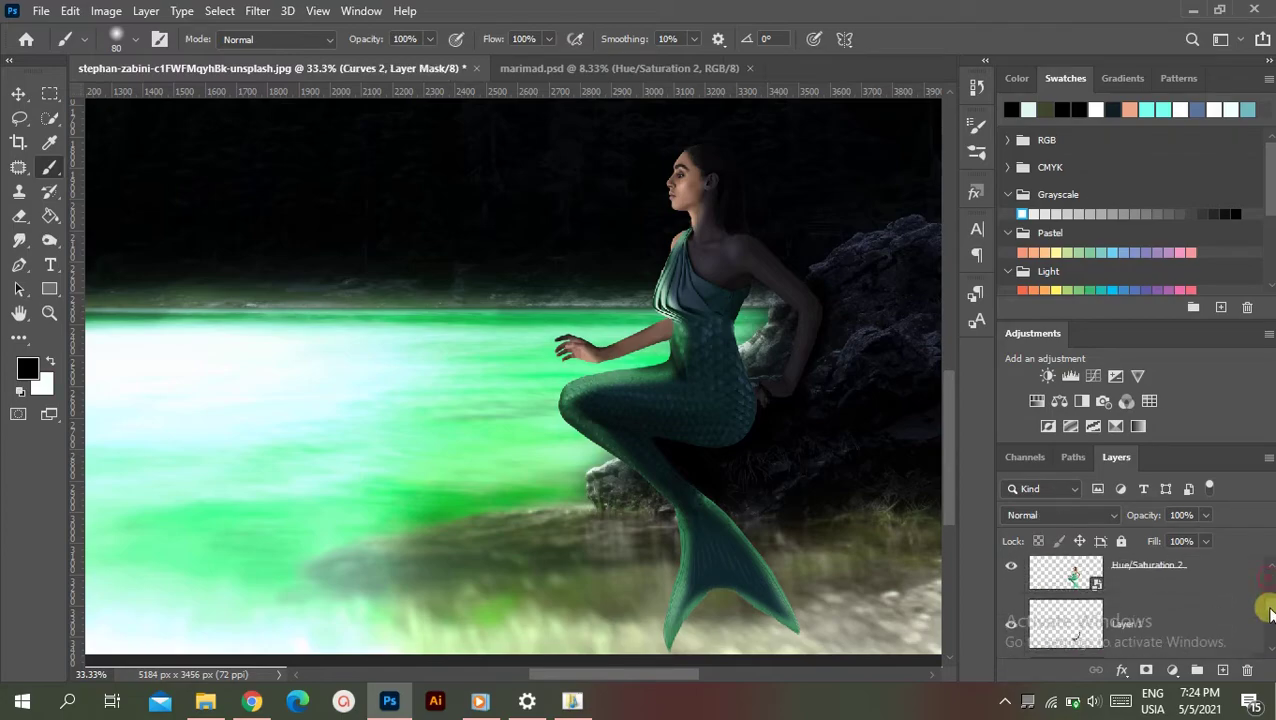
{"action": "scroll", "coordinate": [1220, 605], "scroll_direction": "down", "scroll_amount": 1}
{"action": "left_click", "coordinate": [1194, 618]}
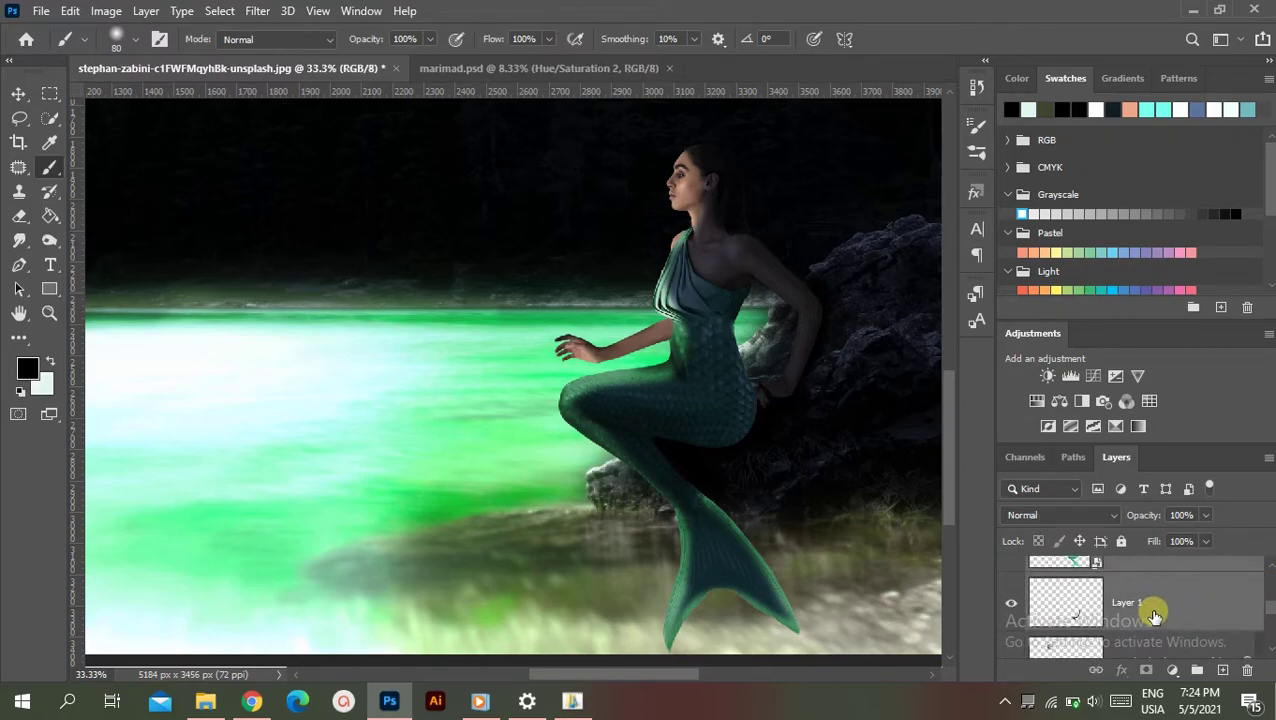
- Group the selected layers as 'mermaid', then expand it and select Hue/Saturation 2
{"action": "right_click", "coordinate": [1155, 615]}
{"action": "left_click", "coordinate": [1102, 131]}
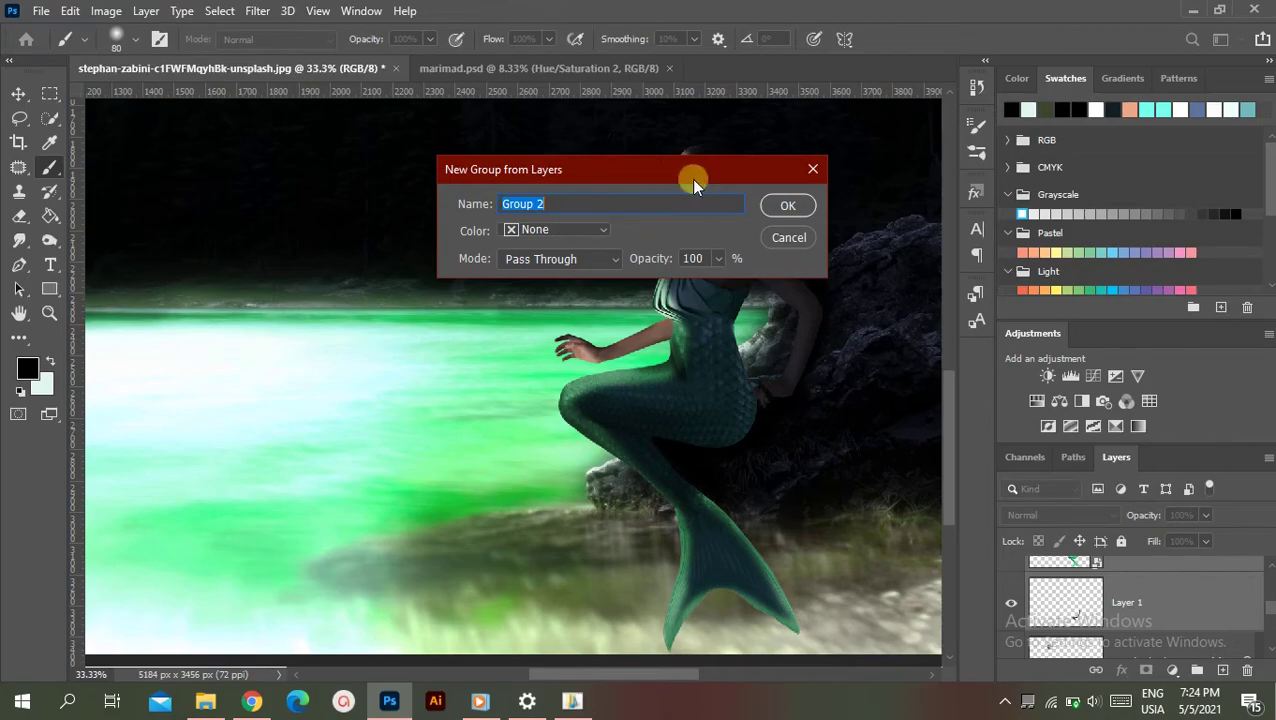
{"action": "key", "text": "BackSpace"}
{"action": "type", "text": "me"}
{"action": "type", "text": "rmaid"}
{"action": "left_click", "coordinate": [786, 201]}
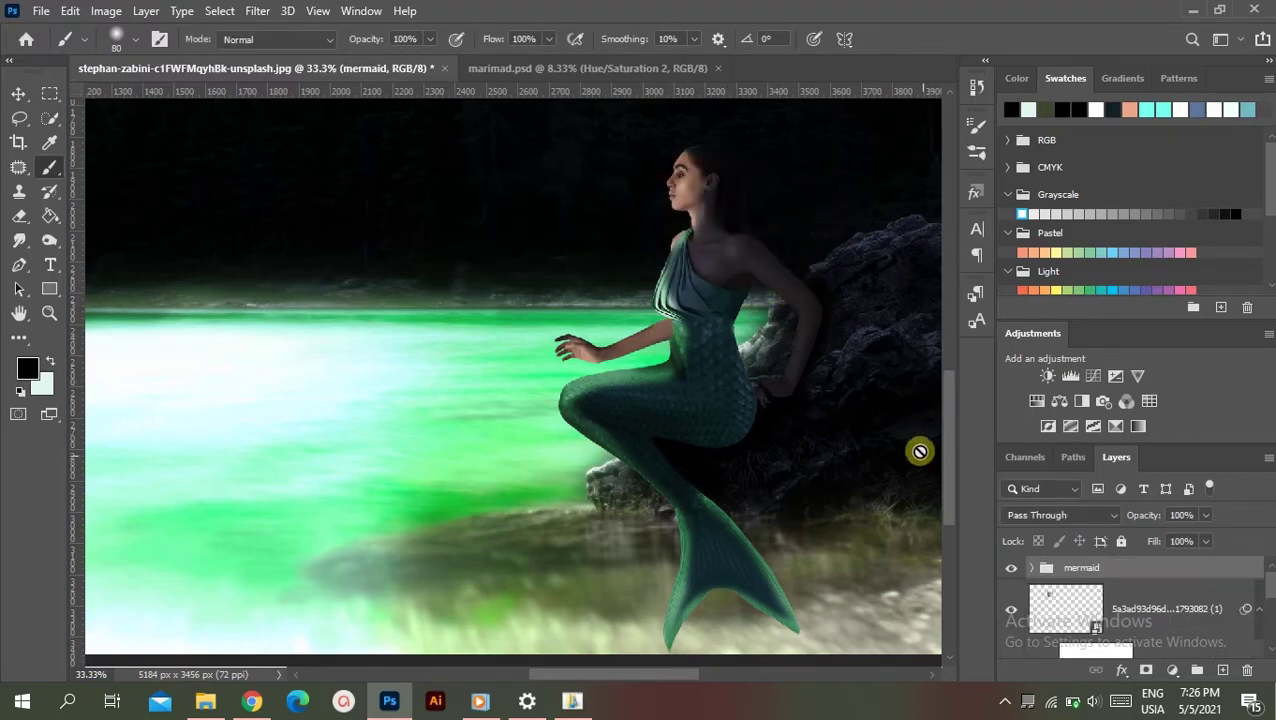
{"action": "left_click", "coordinate": [1035, 575]}
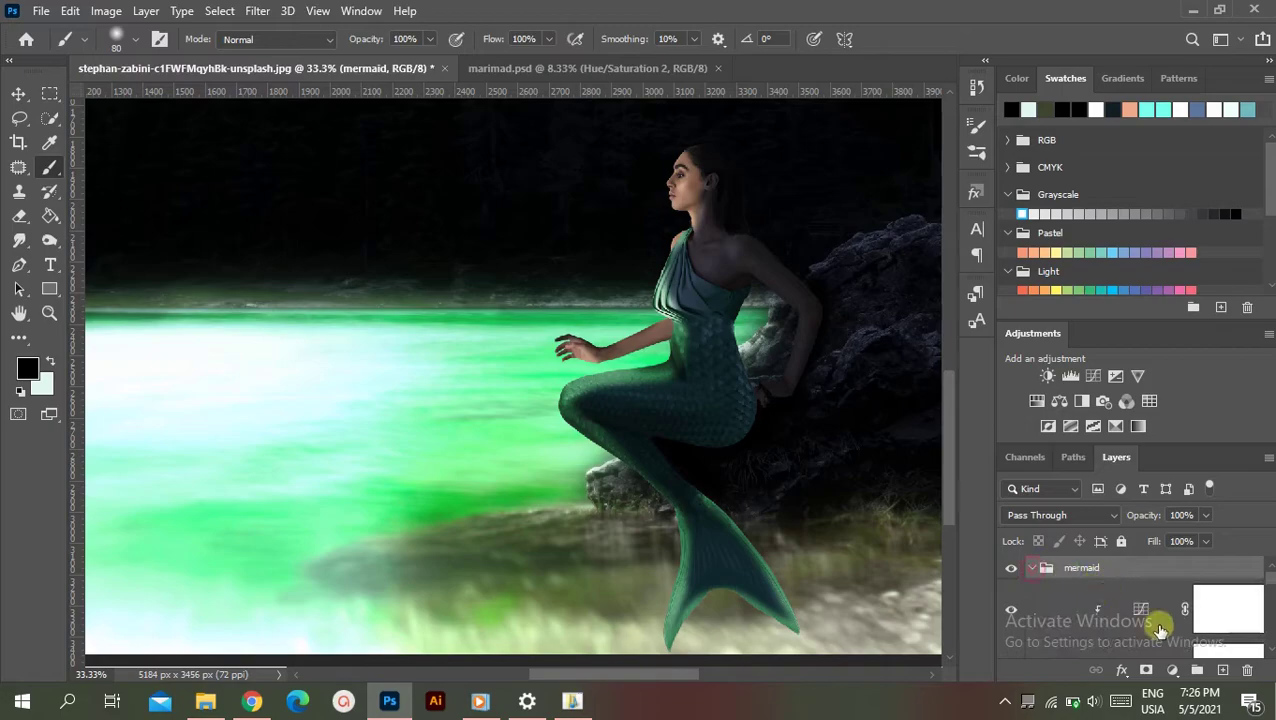
{"action": "left_click", "coordinate": [1125, 605]}
- Mask Hue/Saturation 2 and fade the lower tail fin with a 70% opacity brush
{"action": "left_click", "coordinate": [1148, 670]}
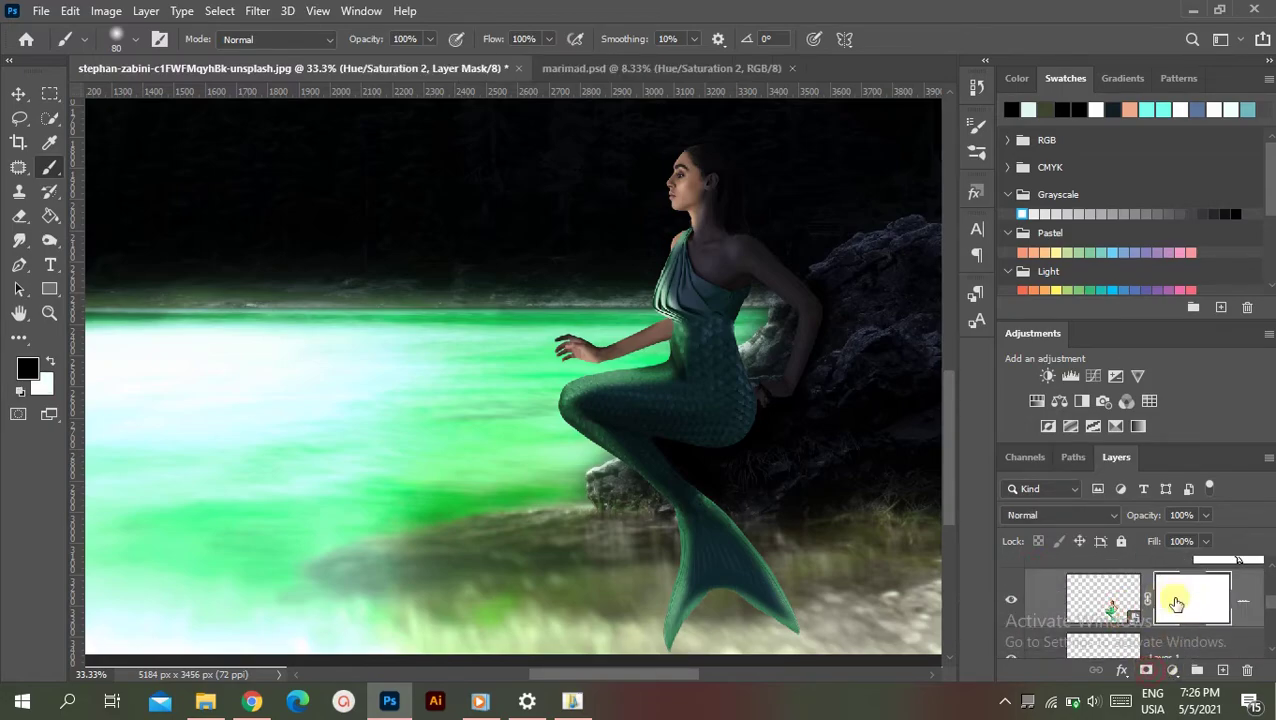
{"action": "scroll", "coordinate": [874, 604], "scroll_direction": "down", "scroll_amount": 2}
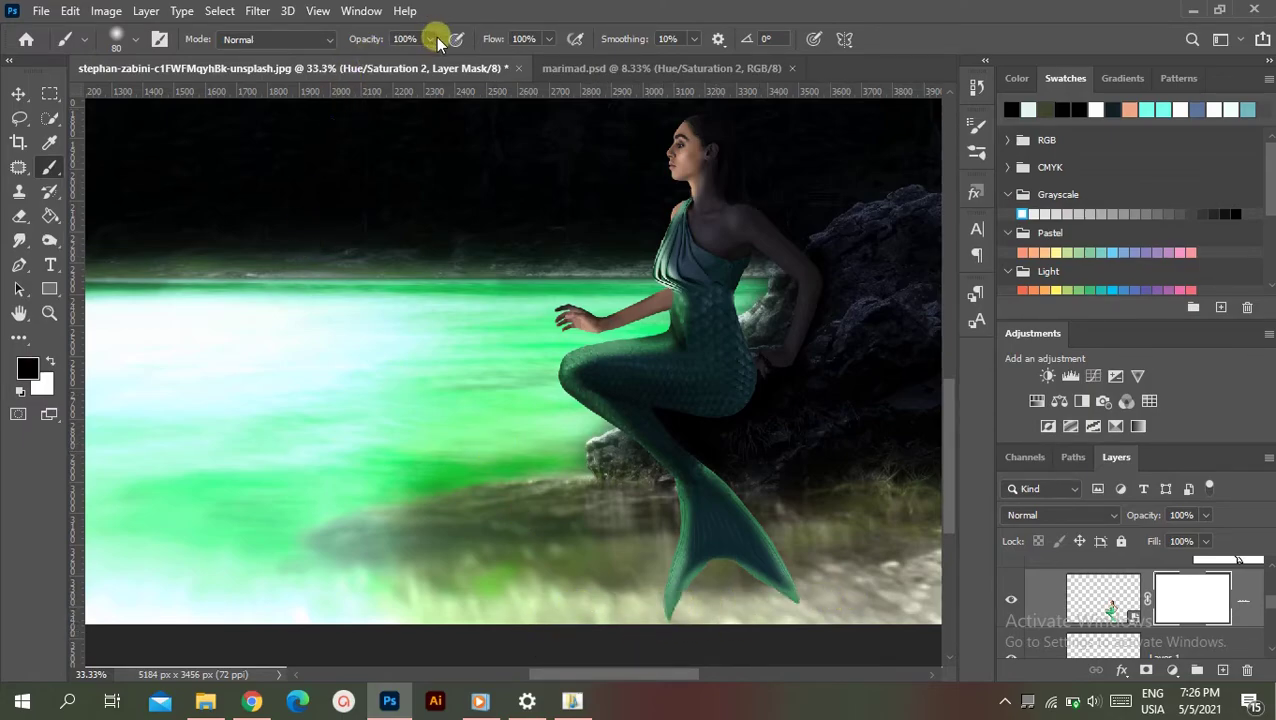
{"action": "left_click_drag", "start_coordinate": [437, 43], "coordinate": [420, 65]}
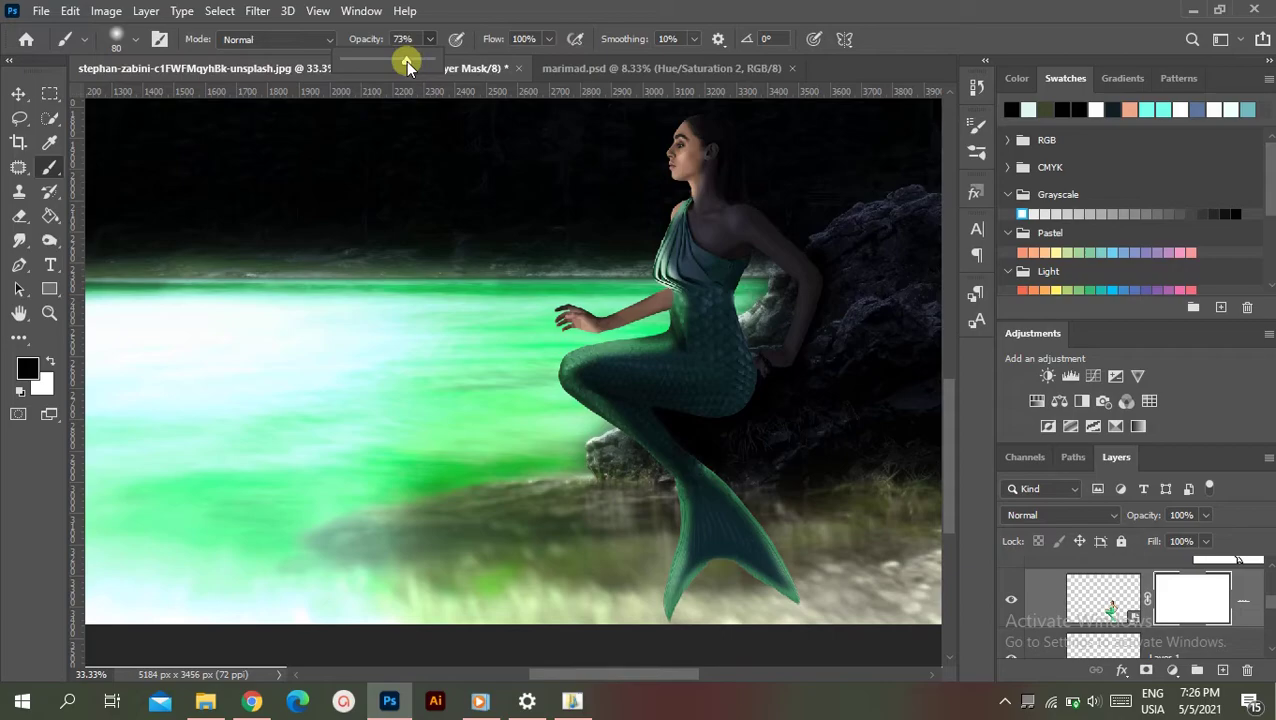
{"action": "left_click_drag", "start_coordinate": [433, 45], "coordinate": [432, 38]}
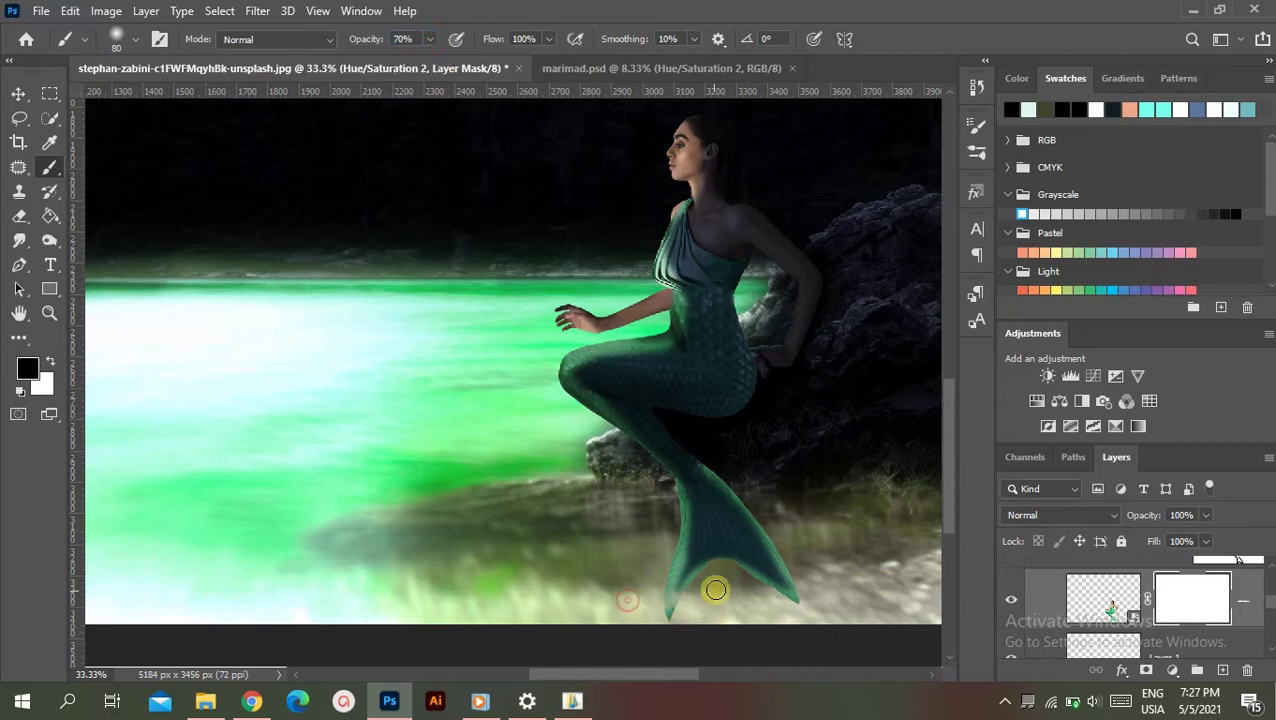
{"action": "left_click_drag", "start_coordinate": [536, 580], "coordinate": [806, 550]}
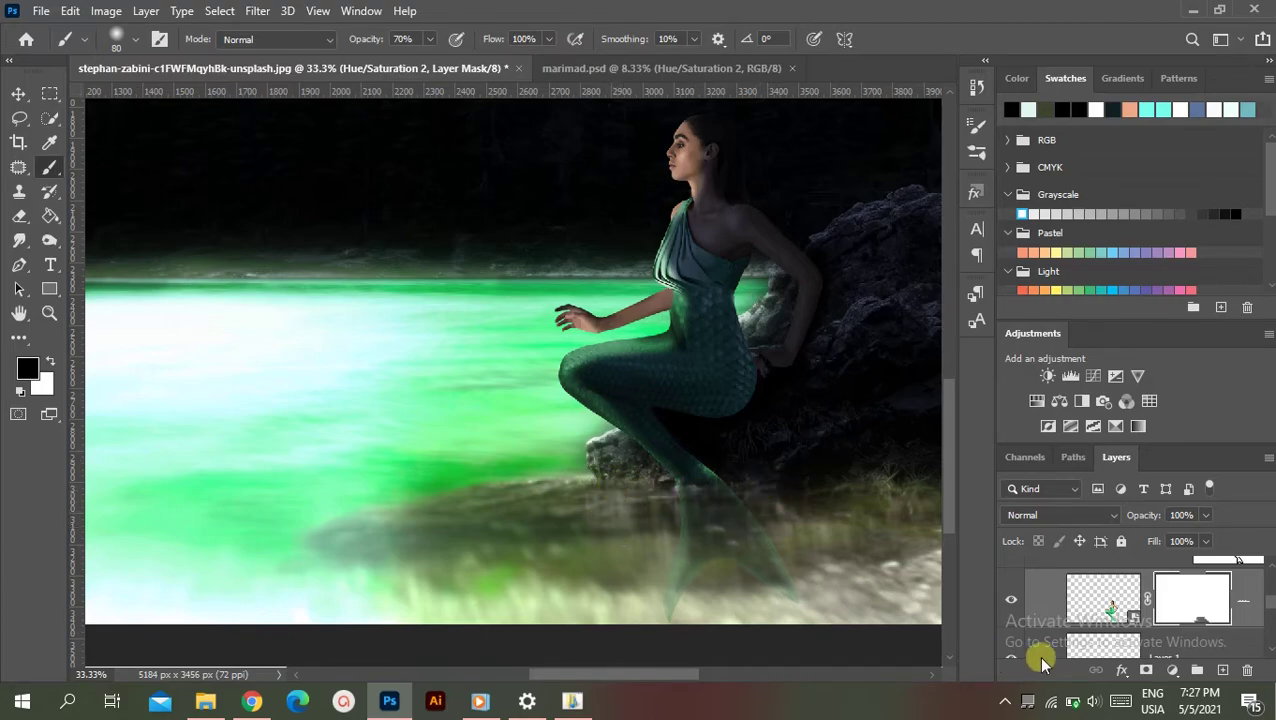
{"action": "key", "text": "ctrl+minus"}
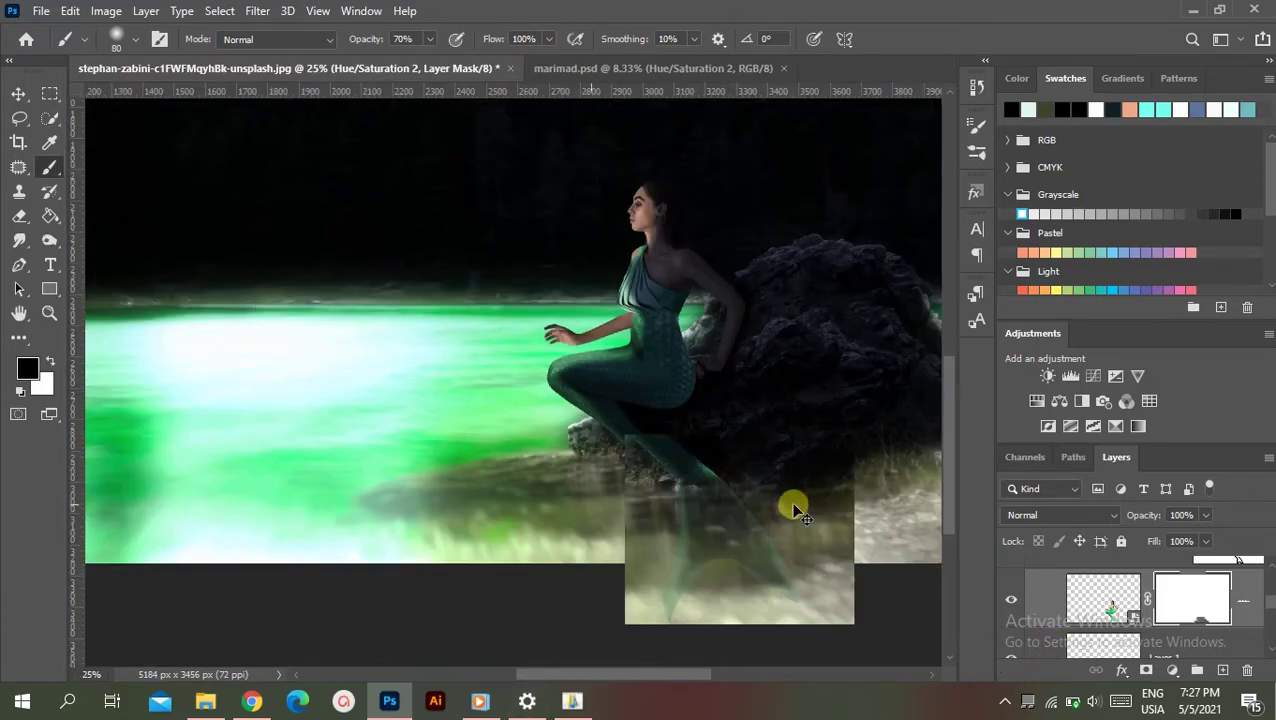
{"action": "key", "text": "ctrl+plus"}
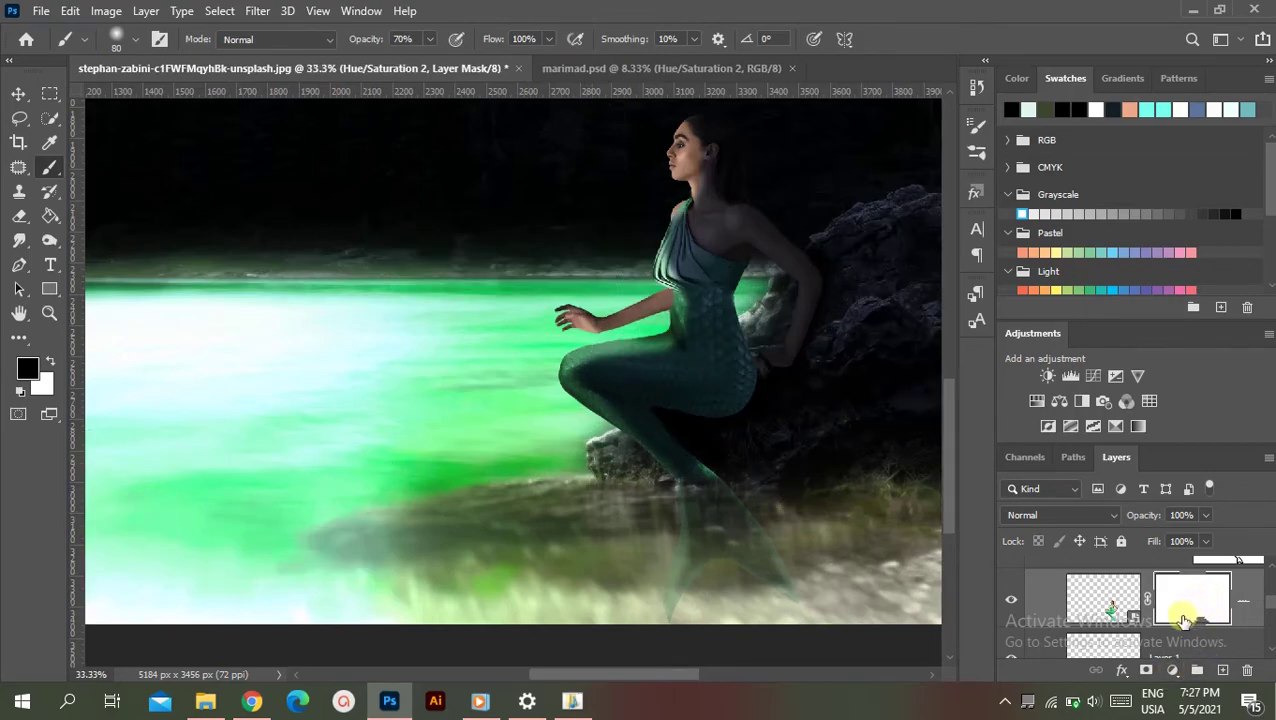
{"action": "scroll", "coordinate": [1183, 620], "scroll_direction": "up", "scroll_amount": 2}
- Rename the moon's layer to 'moon' and reselect the mermaid group
{"action": "left_click", "coordinate": [1037, 570]}
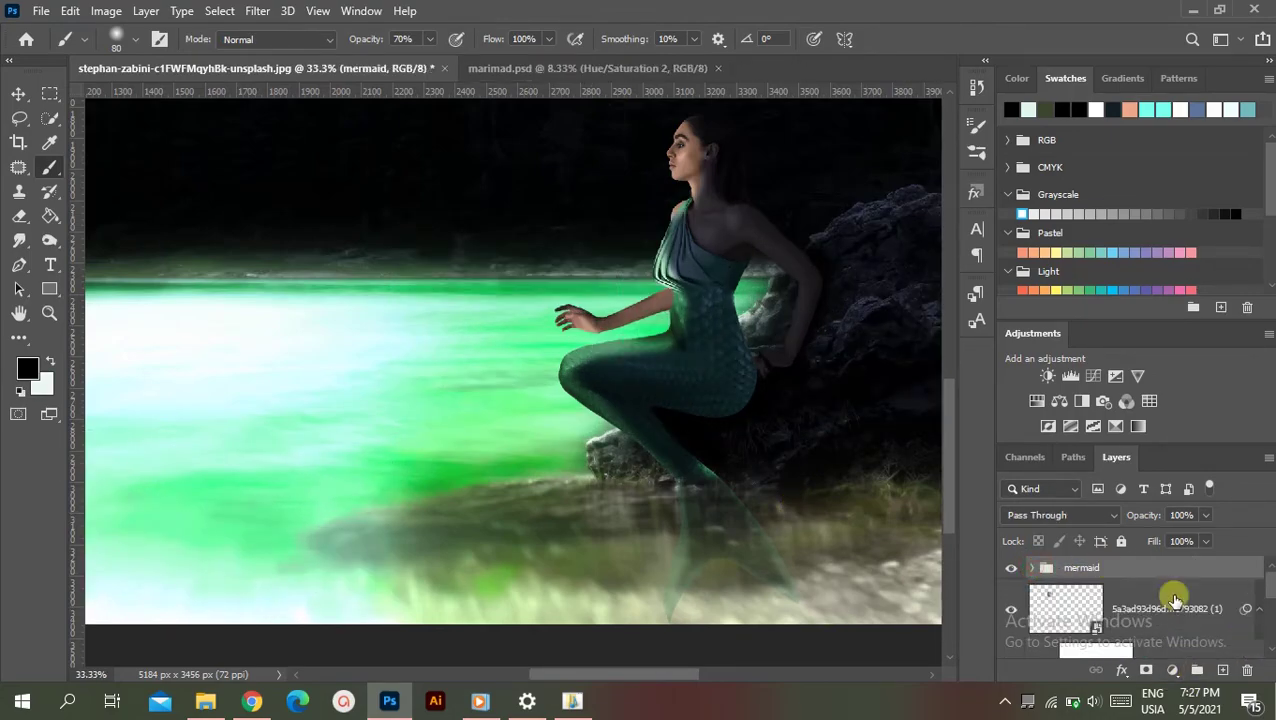
{"action": "key", "text": "ctrl+minus"}
{"action": "key", "text": "ctrl+minus"}
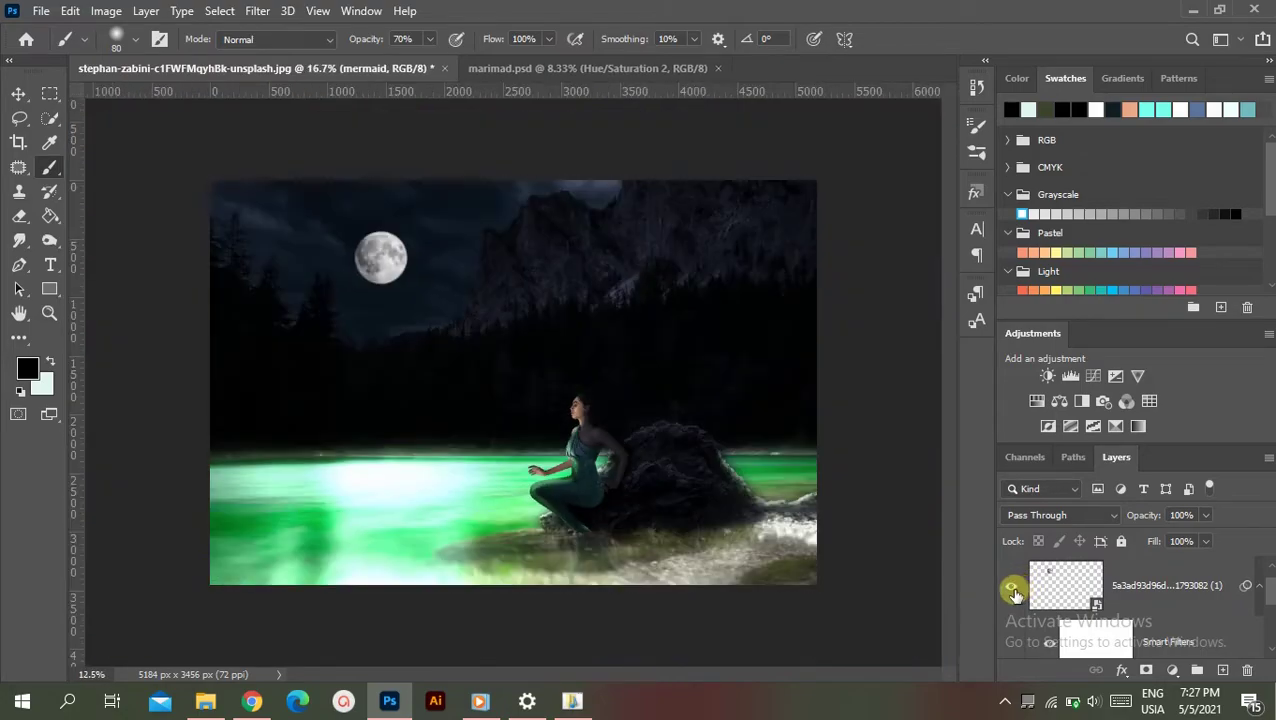
{"action": "key", "text": "ctrl+minus"}
{"action": "double_click", "coordinate": [1152, 585]}
{"action": "type", "text": "moon"}
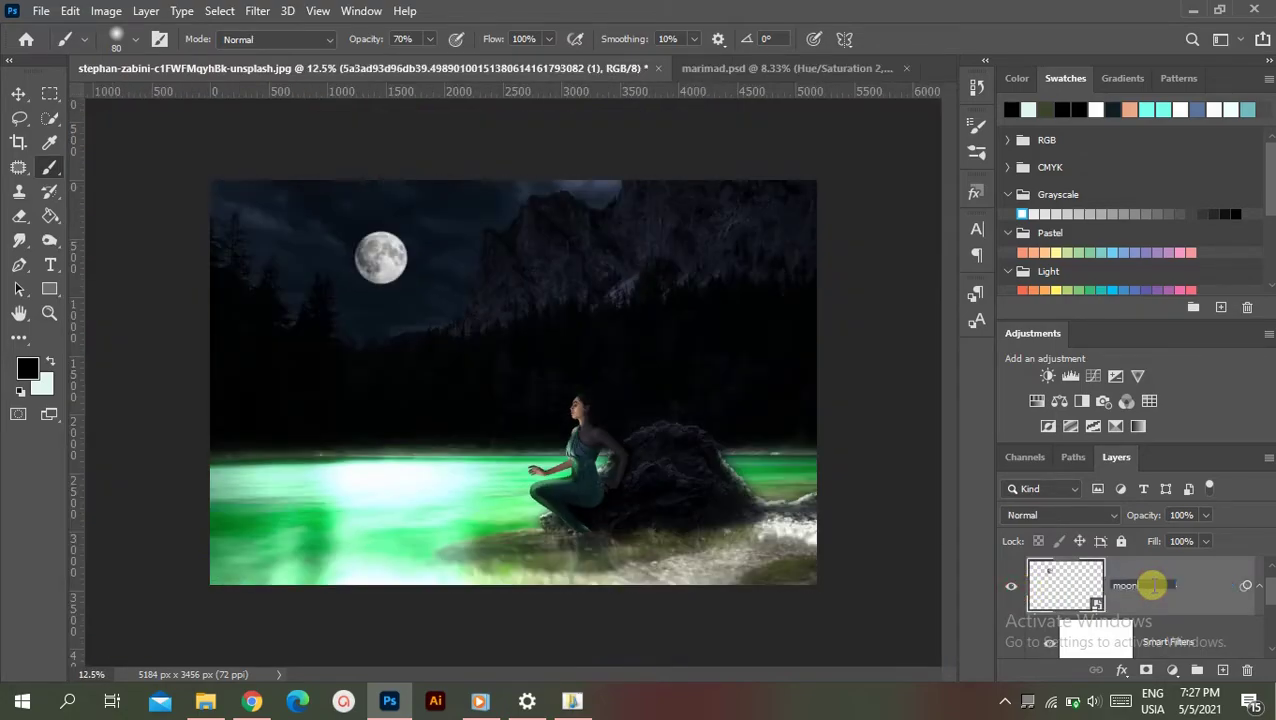
{"action": "key", "text": "Return"}
{"action": "scroll", "coordinate": [1240, 648], "scroll_direction": "down", "scroll_amount": 1}
{"action": "scroll", "coordinate": [1240, 648], "scroll_direction": "up", "scroll_amount": 3}
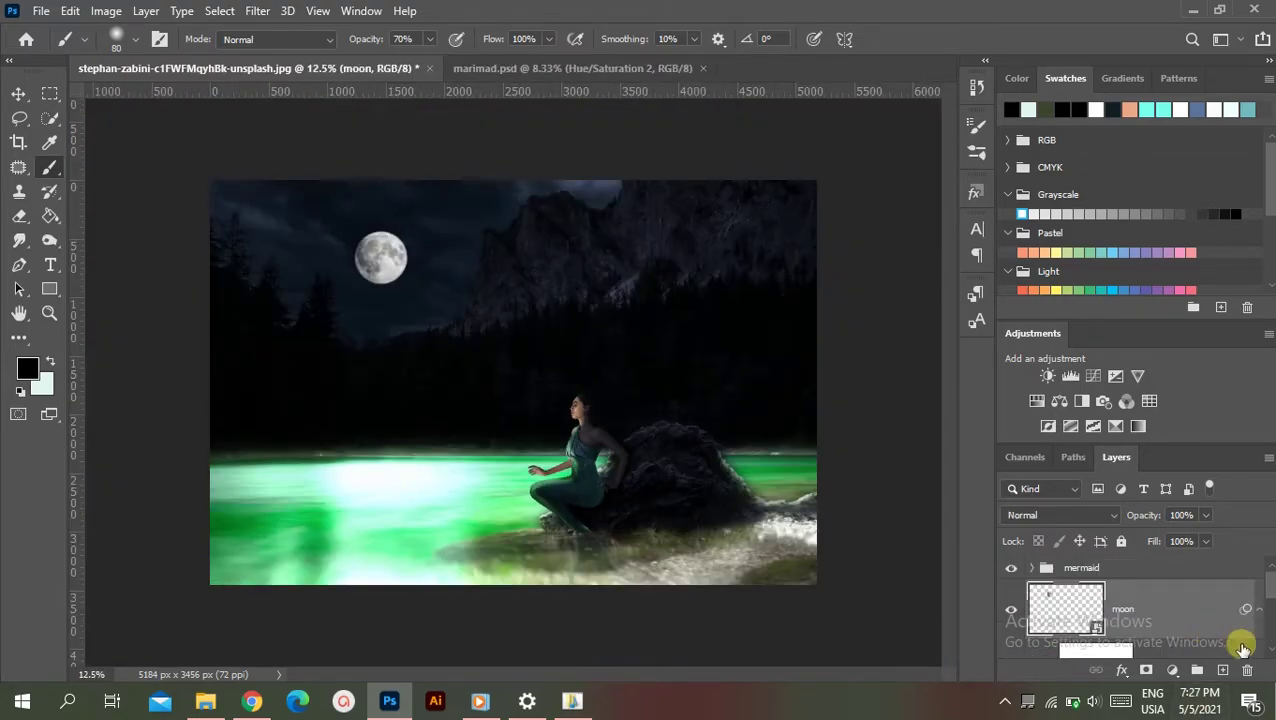
{"action": "left_click", "coordinate": [1140, 569]}
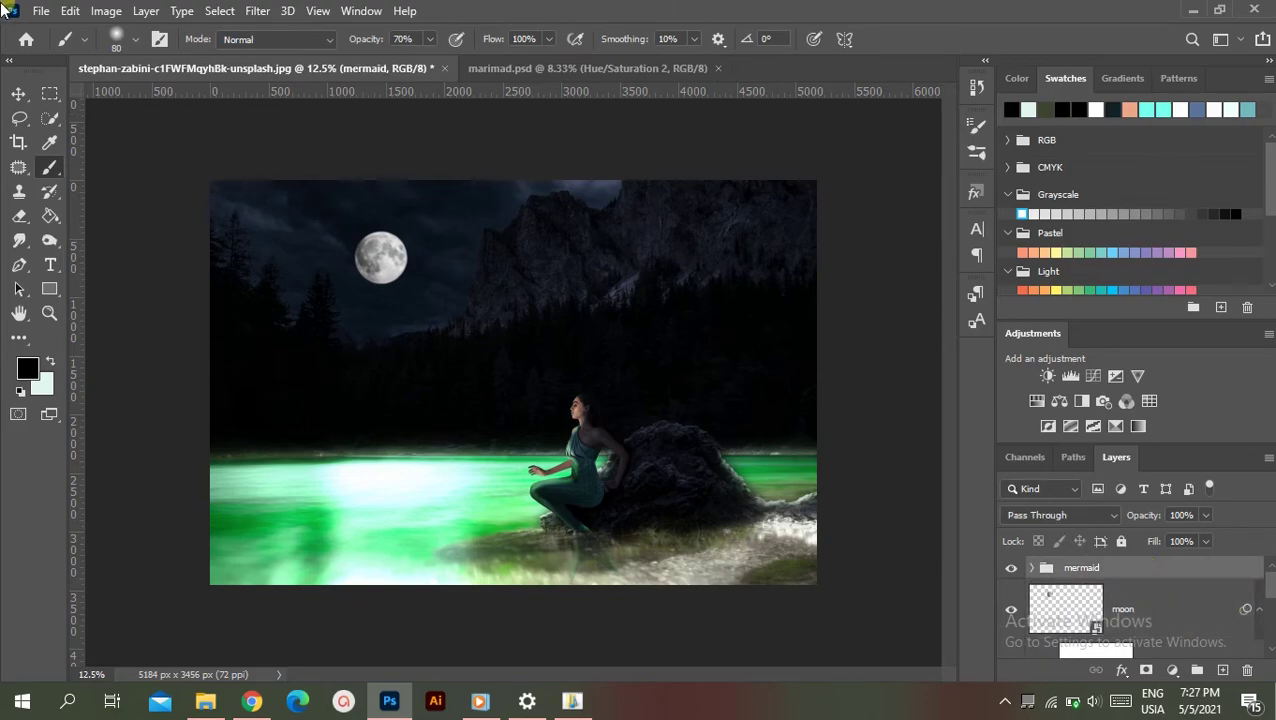
{"action": "left_click", "coordinate": [41, 10]}
- Place the butterfly-tail betta fish image from Downloads into the scene as an embedded layer
{"action": "left_click", "coordinate": [105, 383]}
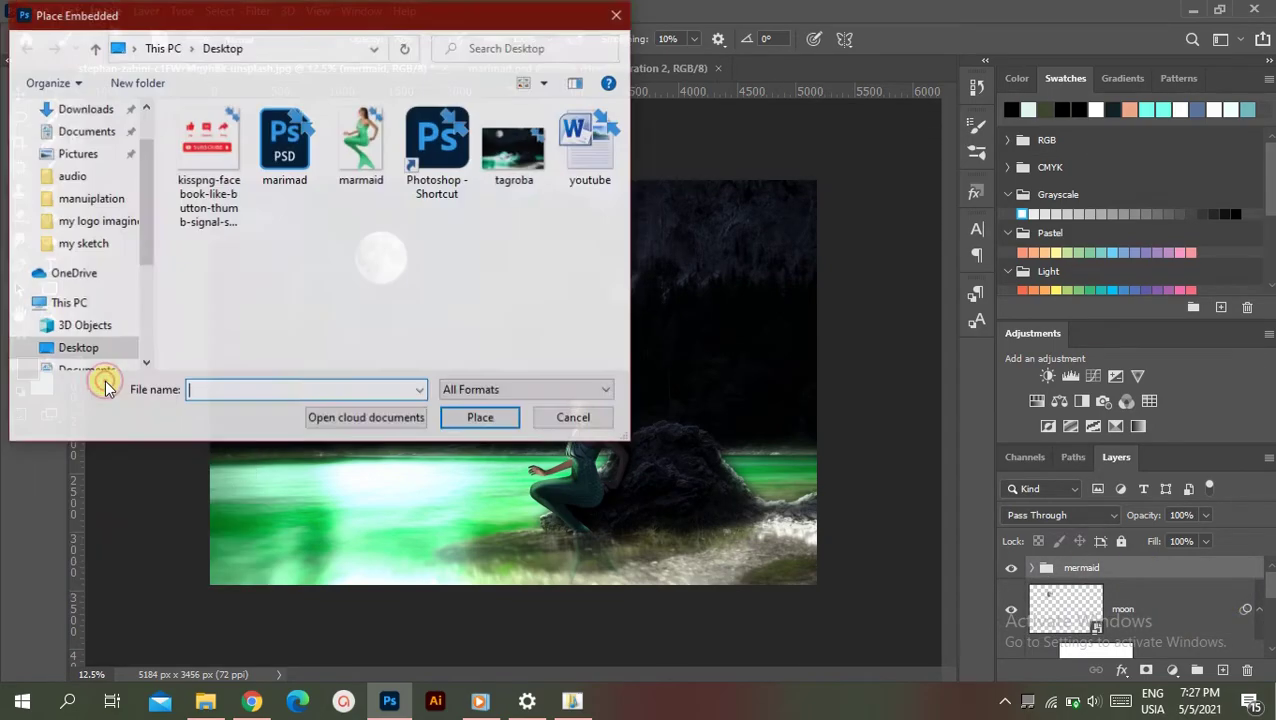
{"action": "left_click", "coordinate": [85, 109]}
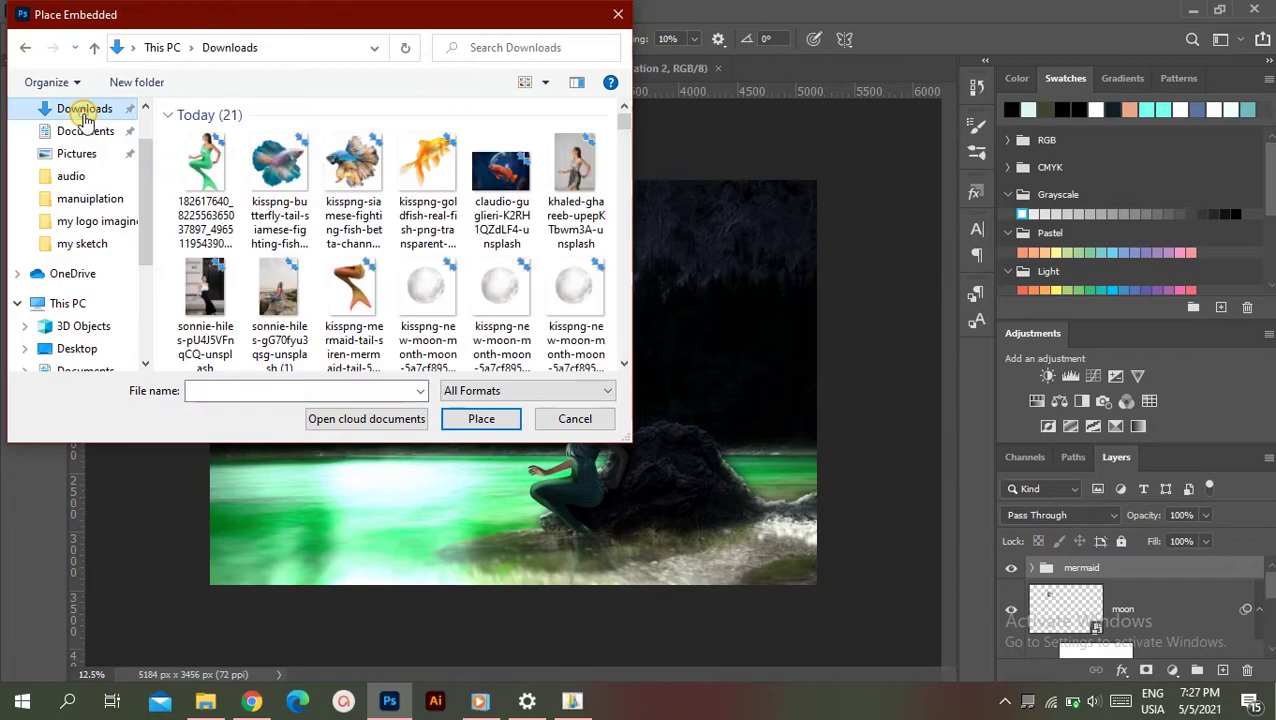
{"action": "left_click", "coordinate": [262, 176]}
{"action": "left_click", "coordinate": [464, 421]}
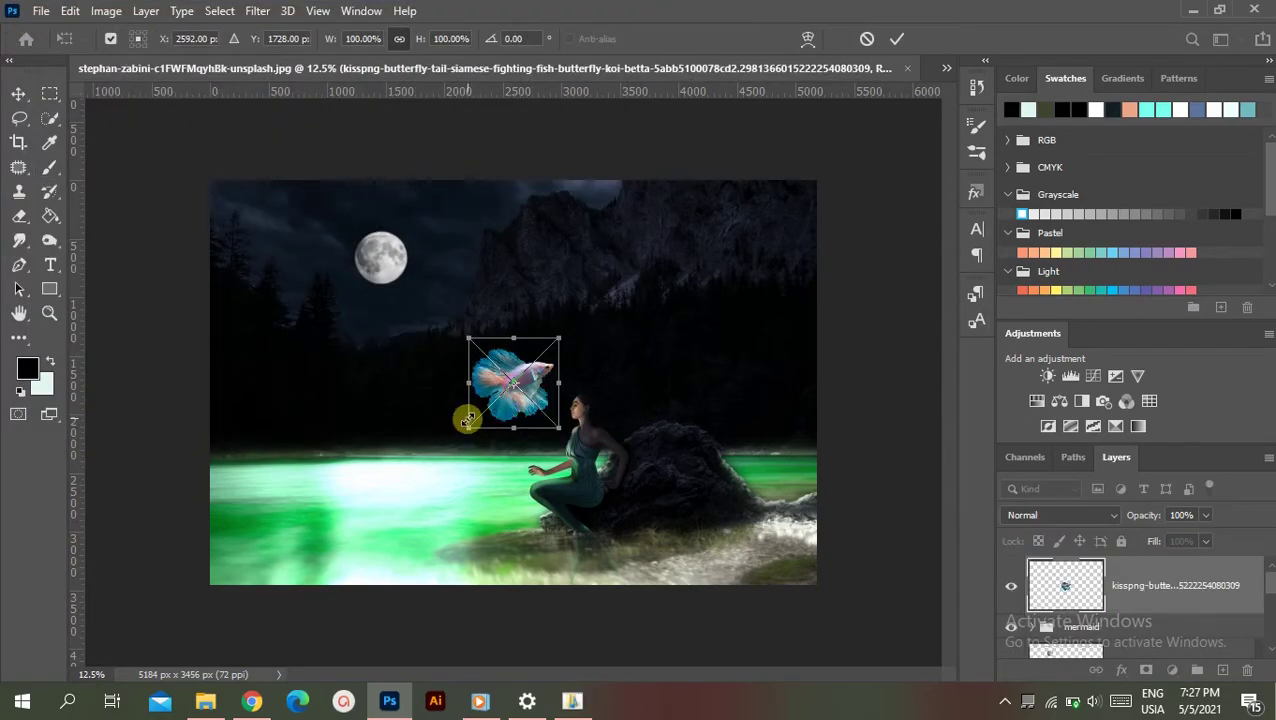
- Scale the betta fish to about 221% and position it just left of the mermaid
{"action": "scroll", "coordinate": [463, 418], "scroll_direction": "up", "scroll_amount": 1}
{"action": "scroll", "coordinate": [490, 469], "scroll_direction": "up", "scroll_amount": 1}
{"action": "scroll", "coordinate": [530, 464], "scroll_direction": "up", "scroll_amount": 1}
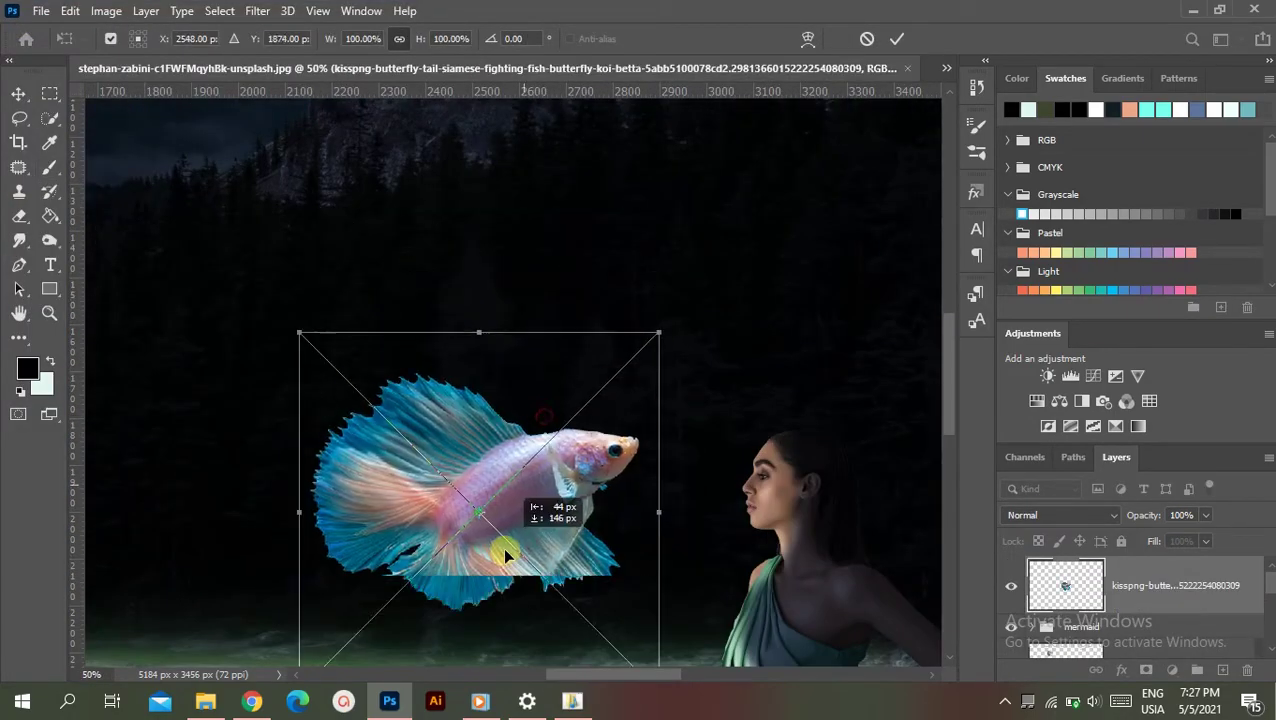
{"action": "mouse_move", "coordinate": [506, 556]}
{"action": "left_mouse_down"}
{"action": "mouse_move", "coordinate": [500, 617]}
{"action": "mouse_move", "coordinate": [486, 606]}
{"action": "left_mouse_up"}
{"action": "scroll", "coordinate": [532, 572], "scroll_direction": "down", "scroll_amount": 2}
{"action": "scroll", "coordinate": [543, 573], "scroll_direction": "down", "scroll_amount": 2}
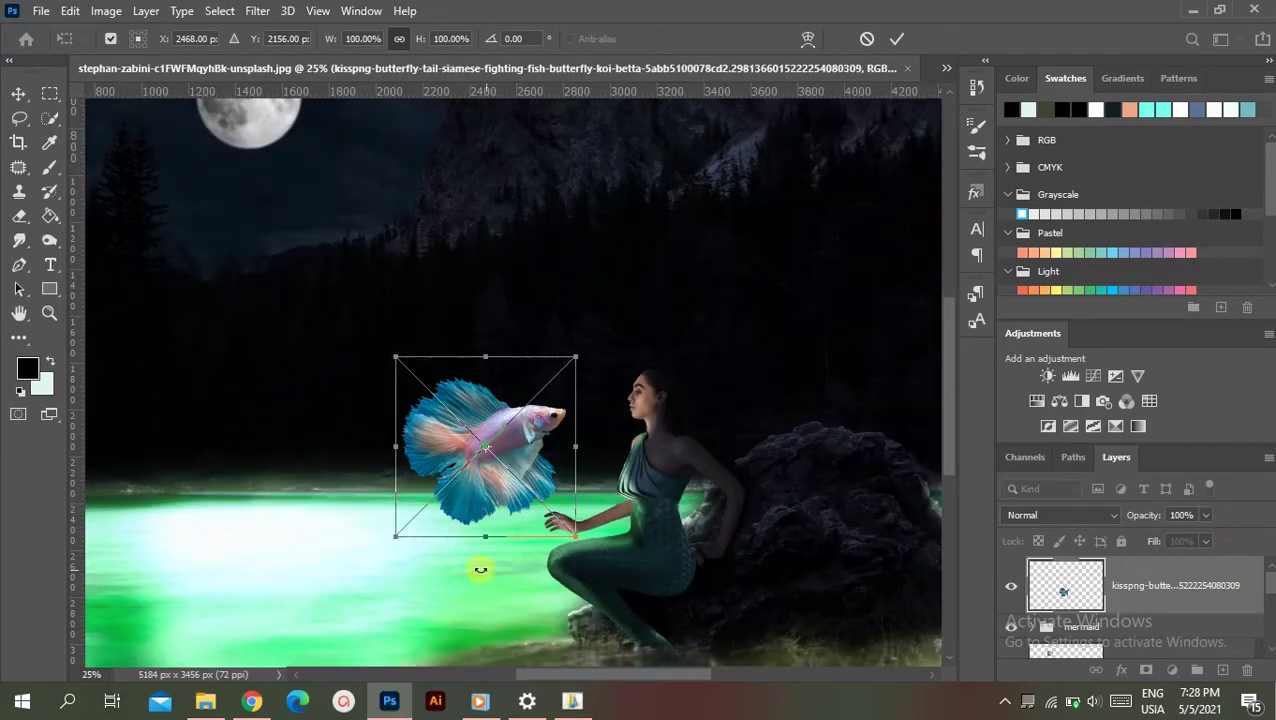
{"action": "scroll", "coordinate": [478, 566], "scroll_direction": "down", "scroll_amount": 1}
{"action": "mouse_move", "coordinate": [433, 518]}
{"action": "left_mouse_down"}
{"action": "mouse_move", "coordinate": [419, 555]}
{"action": "mouse_move", "coordinate": [356, 610]}
{"action": "mouse_move", "coordinate": [343, 602]}
{"action": "left_mouse_up"}
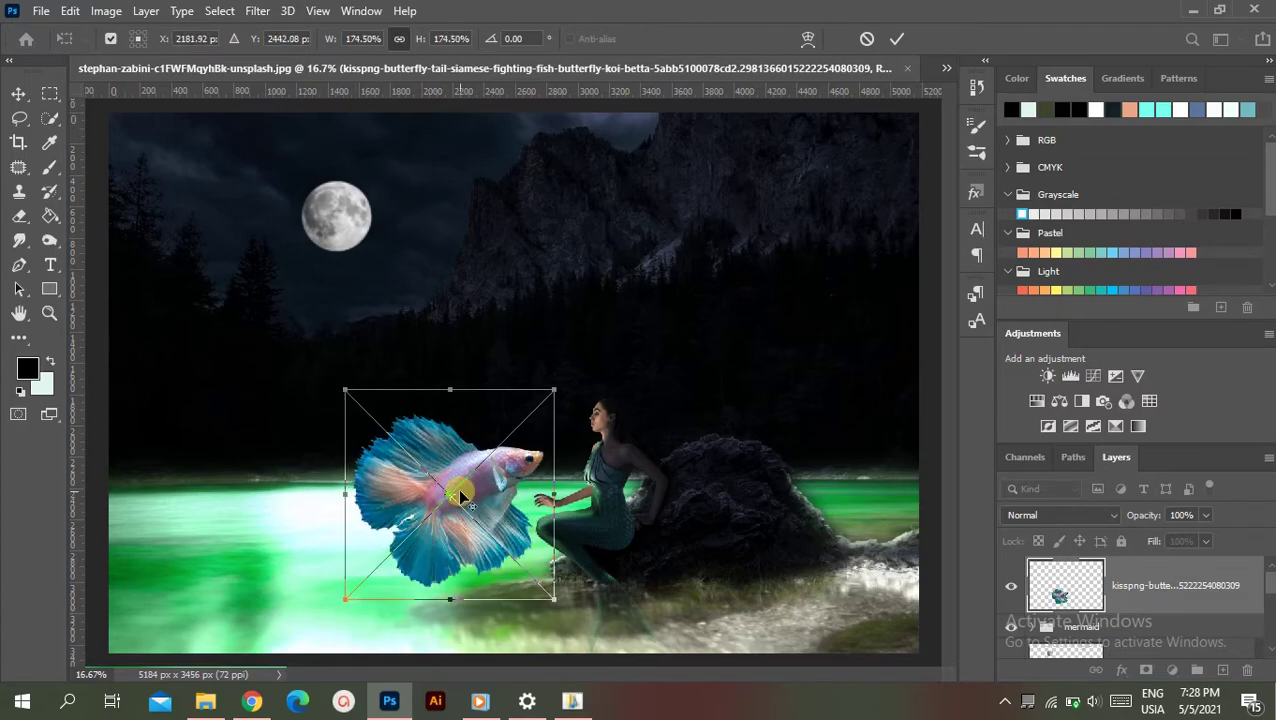
{"action": "left_click_drag", "start_coordinate": [458, 487], "coordinate": [467, 471]}
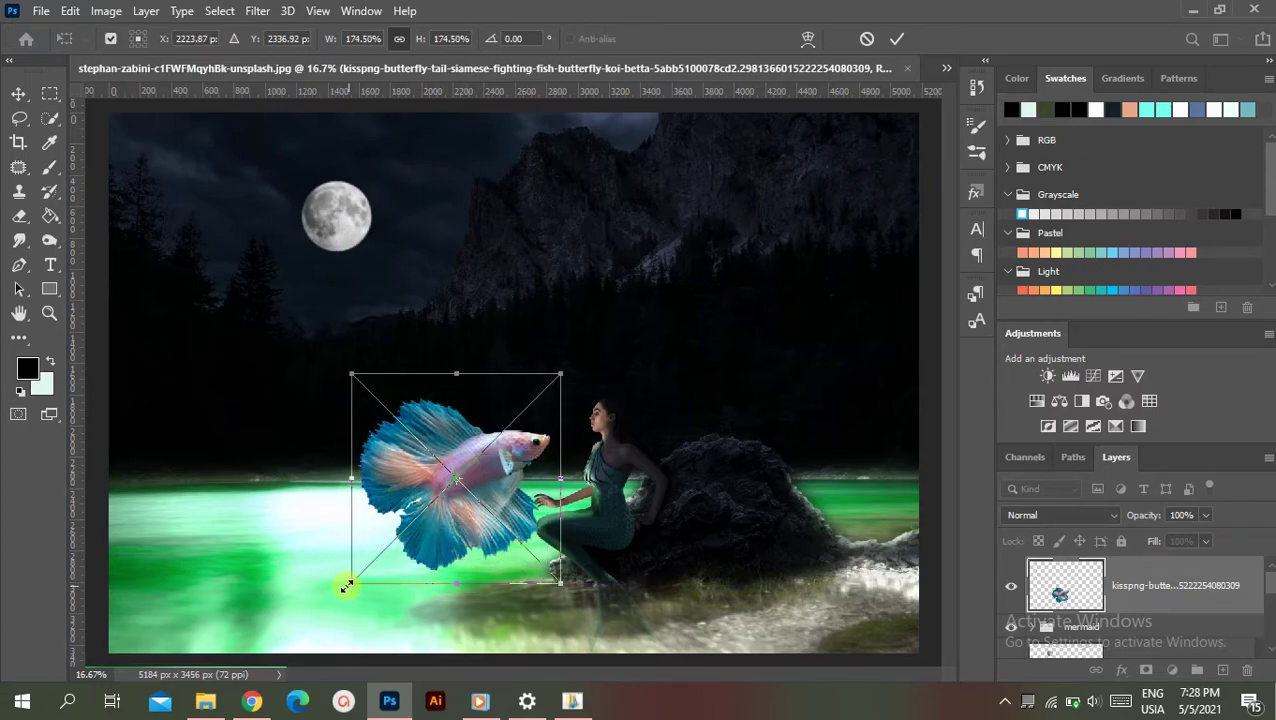
{"action": "left_click_drag", "start_coordinate": [346, 587], "coordinate": [296, 607]}
{"action": "left_click_drag", "start_coordinate": [434, 569], "coordinate": [436, 545]}
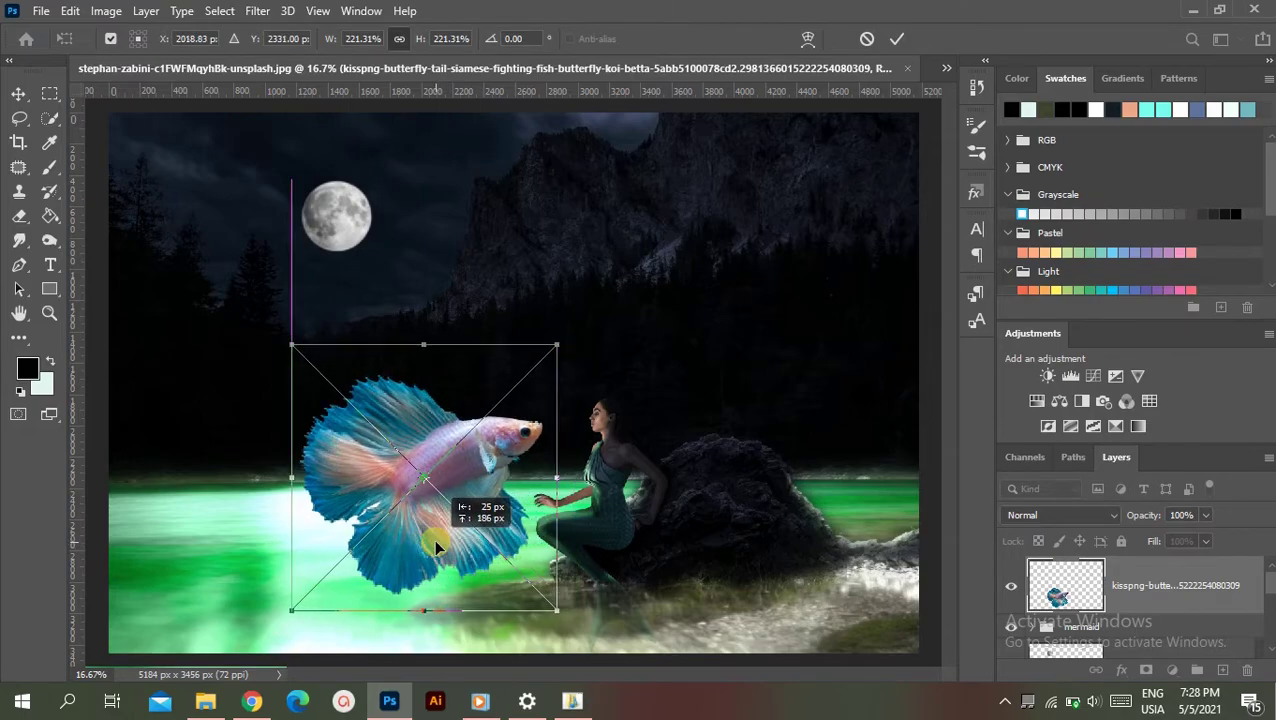
{"action": "key", "text": "Return"}
{"action": "key", "text": "b"}
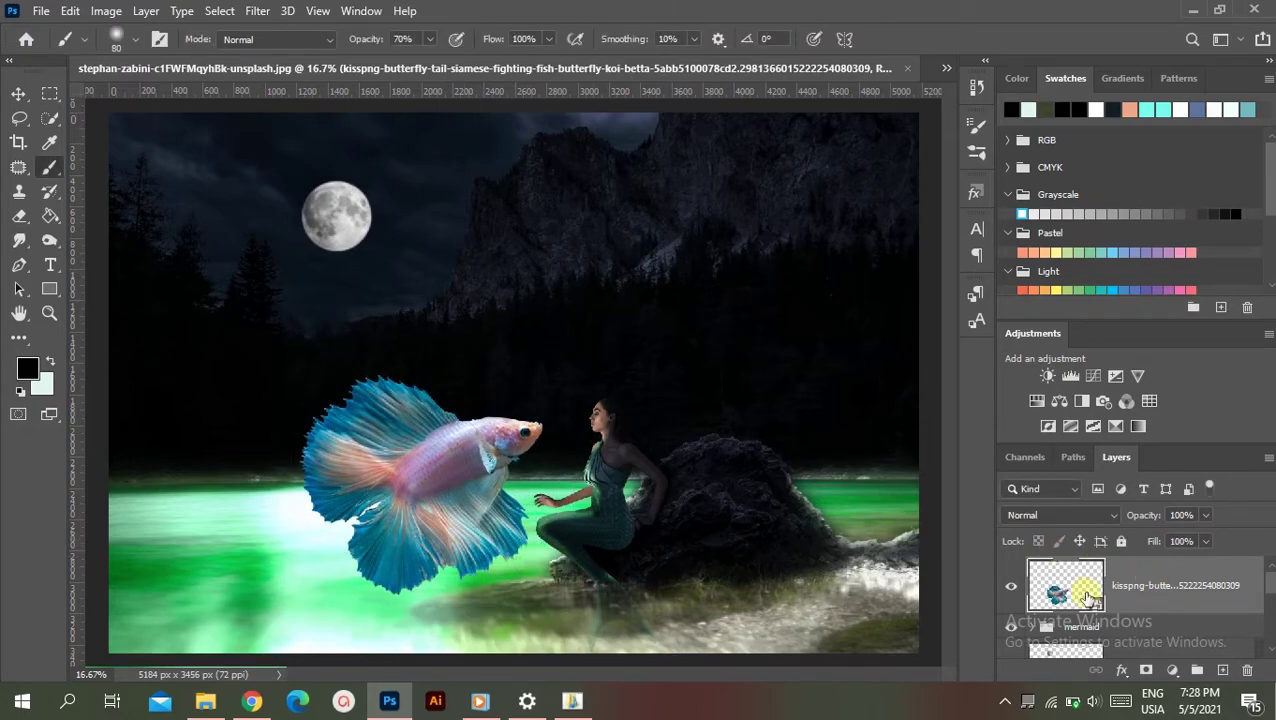
- Add a layer mask to the fish and fade its lower fins into the water
{"action": "left_click", "coordinate": [1148, 670]}
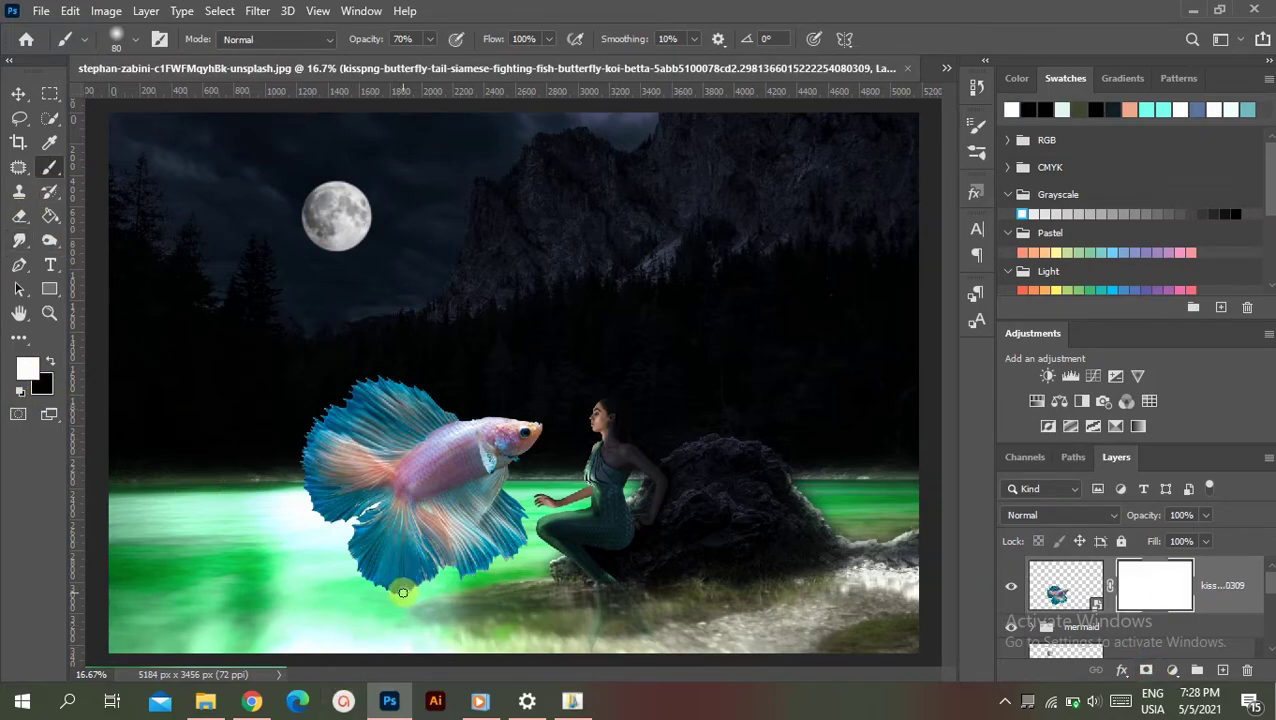
{"action": "key", "text": "bracketright"}
{"action": "mouse_move", "coordinate": [370, 570]}
{"action": "left_mouse_down"}
{"action": "mouse_move", "coordinate": [484, 541]}
{"action": "mouse_move", "coordinate": [330, 590]}
{"action": "mouse_move", "coordinate": [342, 564]}
{"action": "mouse_move", "coordinate": [496, 563]}
{"action": "mouse_move", "coordinate": [520, 530]}
{"action": "mouse_move", "coordinate": [413, 584]}
{"action": "mouse_move", "coordinate": [322, 587]}
{"action": "mouse_move", "coordinate": [391, 584]}
{"action": "mouse_move", "coordinate": [365, 607]}
{"action": "mouse_move", "coordinate": [518, 521]}
{"action": "mouse_move", "coordinate": [511, 562]}
{"action": "left_mouse_up"}
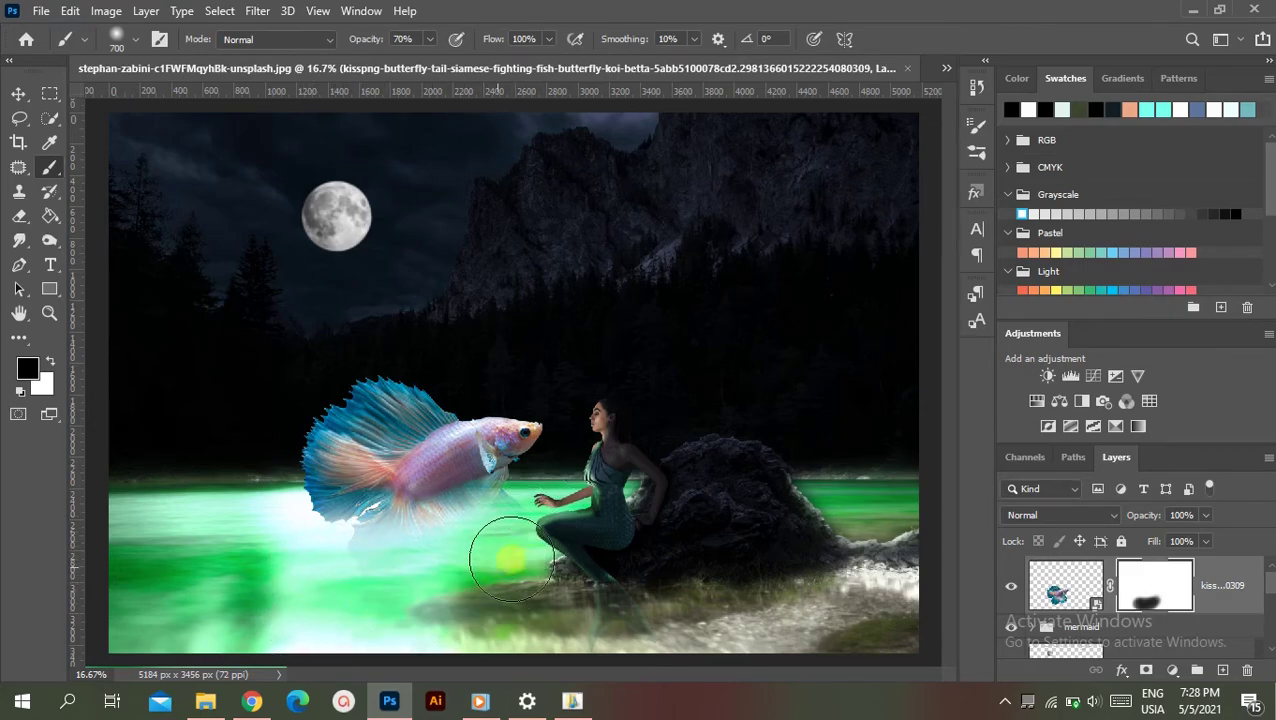
- Free-transform the fish to tilt it slightly counter-clockwise and move it lower
{"action": "left_click", "coordinate": [19, 93]}
{"action": "right_click", "coordinate": [462, 625]}
{"action": "key", "text": "Escape"}
{"action": "key", "text": "ctrl+t"}
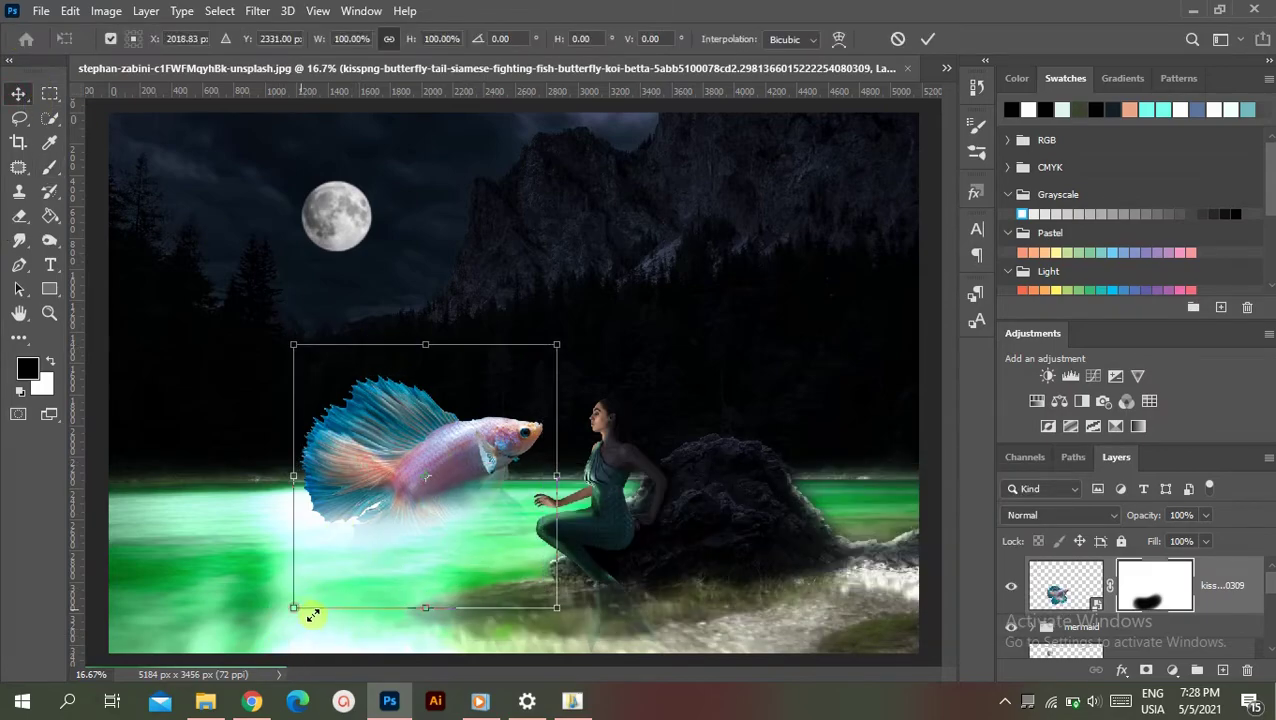
{"action": "mouse_move", "coordinate": [313, 615]}
{"action": "left_mouse_down"}
{"action": "mouse_move", "coordinate": [276, 612]}
{"action": "mouse_move", "coordinate": [304, 644]}
{"action": "left_mouse_up"}
{"action": "left_click_drag", "start_coordinate": [437, 453], "coordinate": [465, 526]}
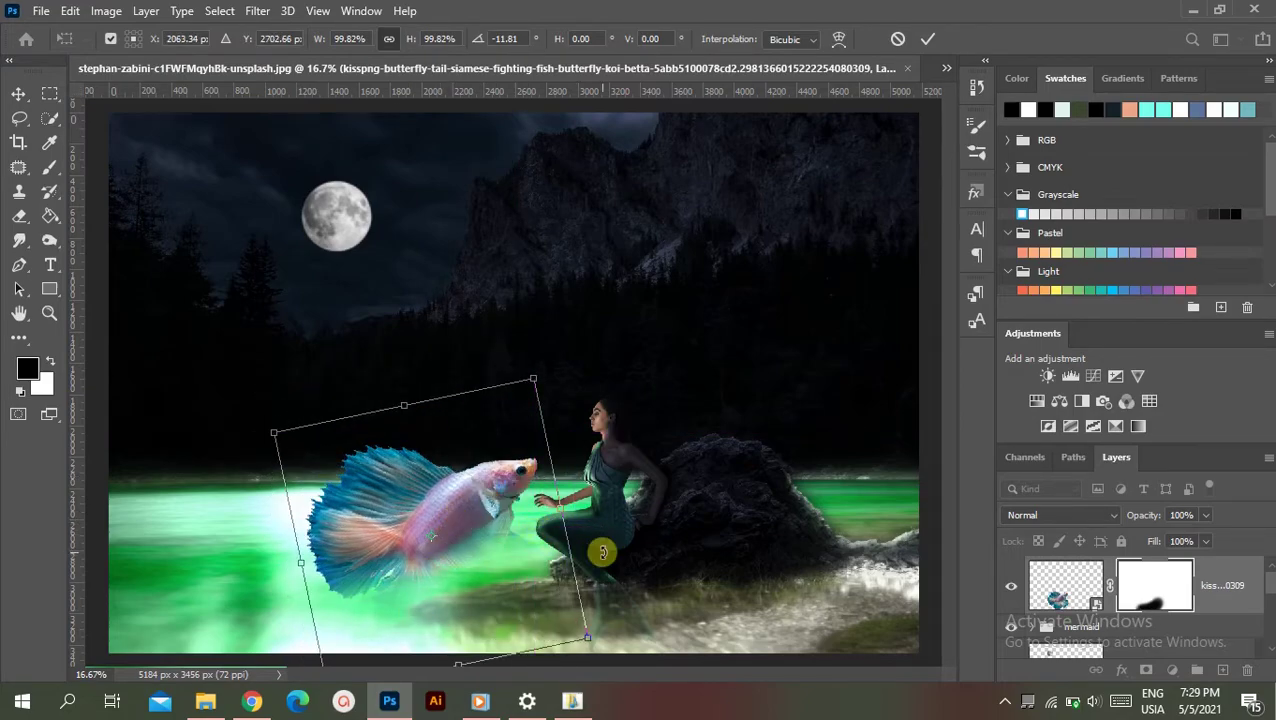
{"action": "key", "text": "Return"}
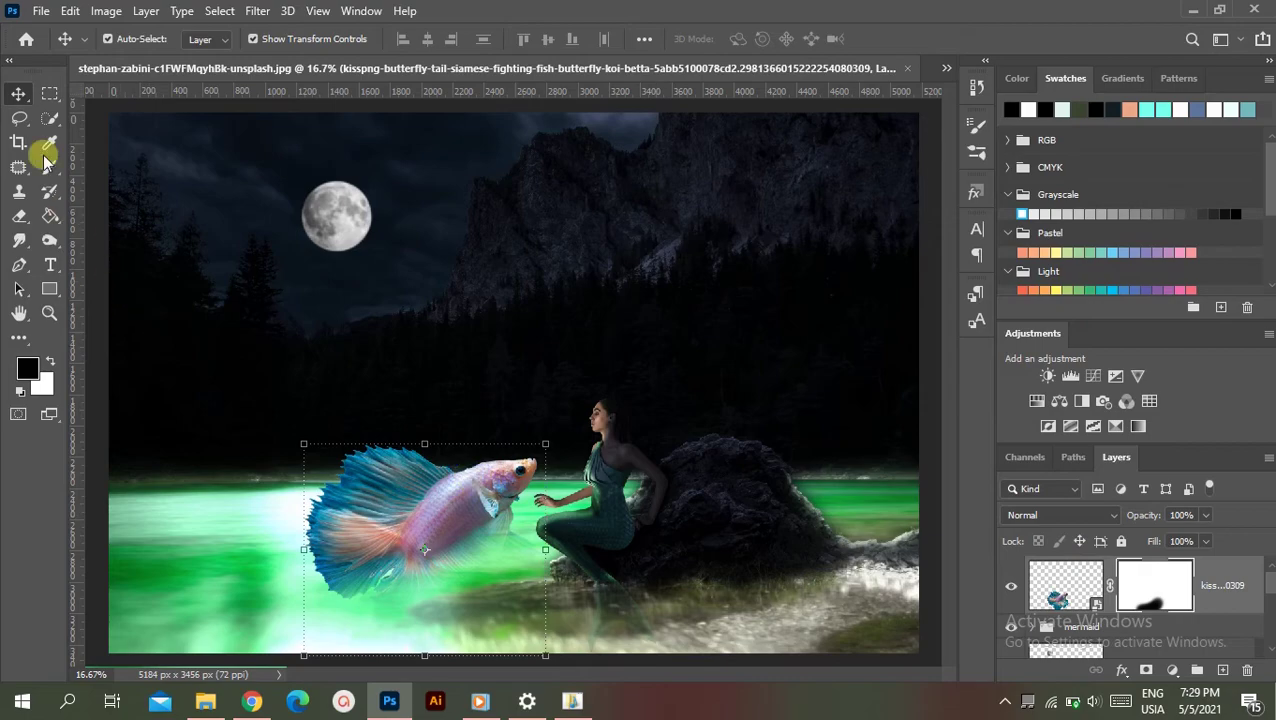
- Paint the fish mask white to reveal the lower tail fin, then black to hide fin parts
{"action": "left_click", "coordinate": [48, 165]}
{"action": "key", "text": "x"}
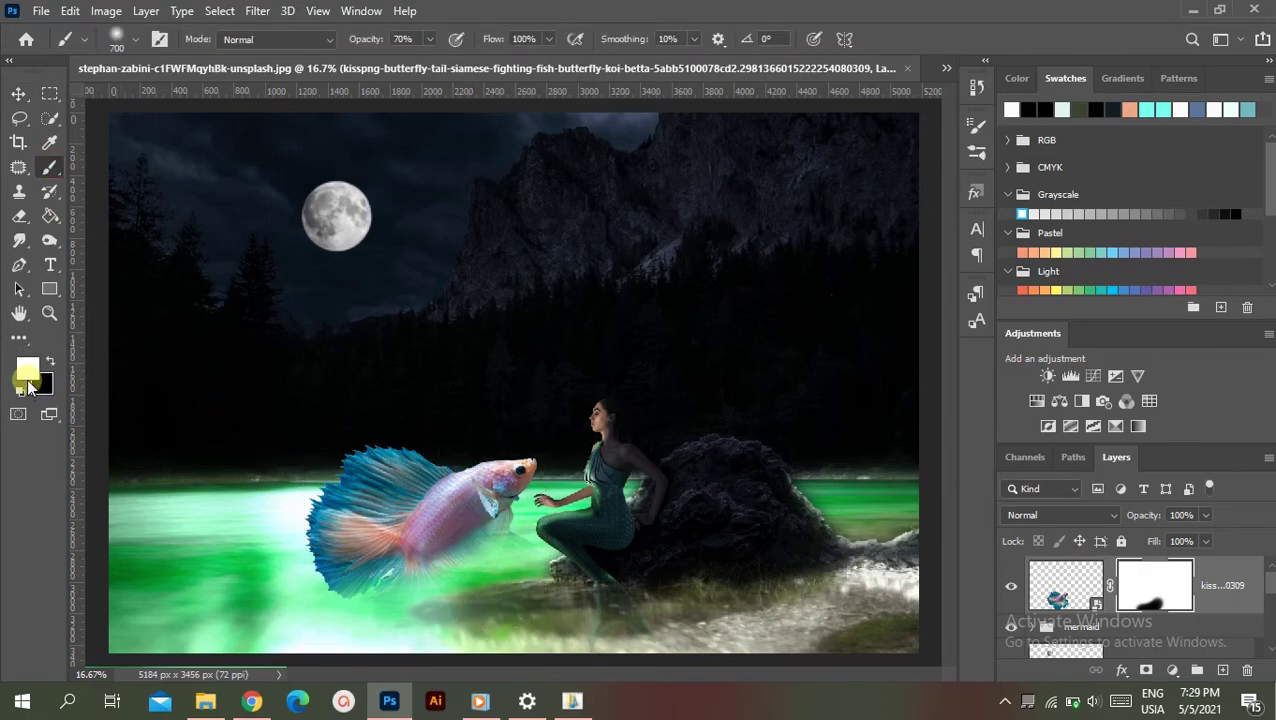
{"action": "left_click_drag", "start_coordinate": [527, 584], "coordinate": [485, 565]}
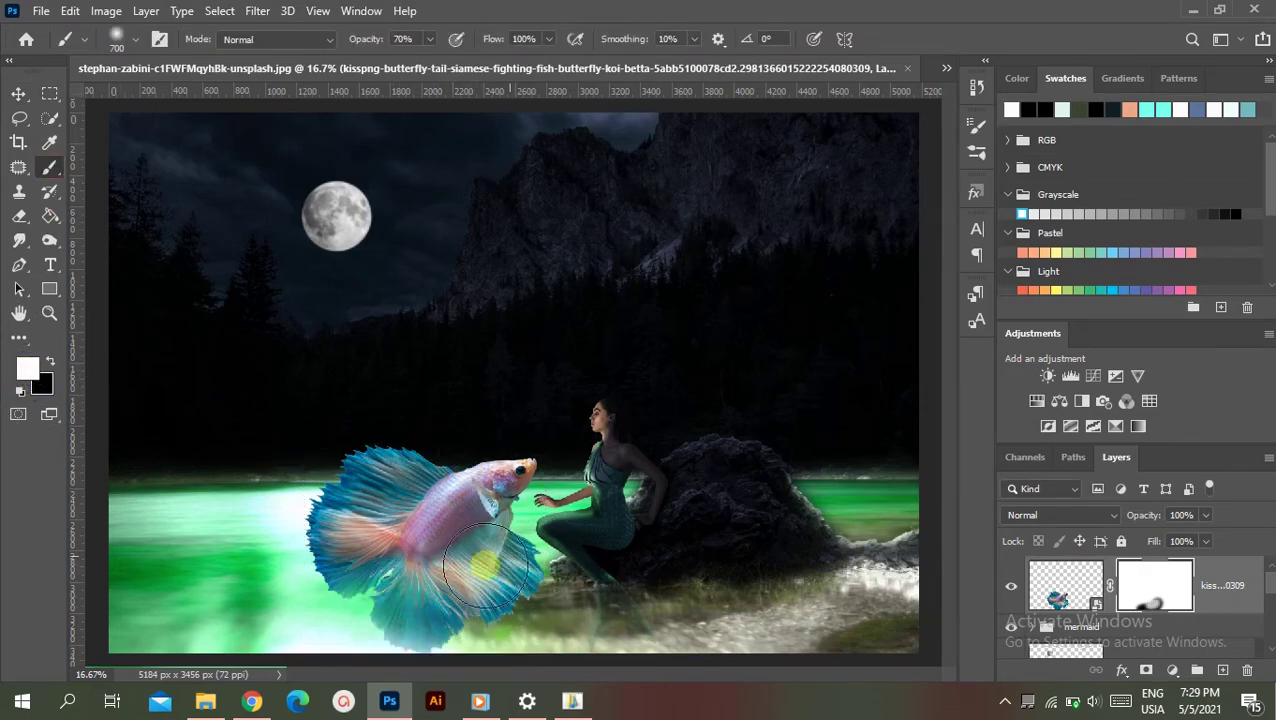
{"action": "key", "text": "x"}
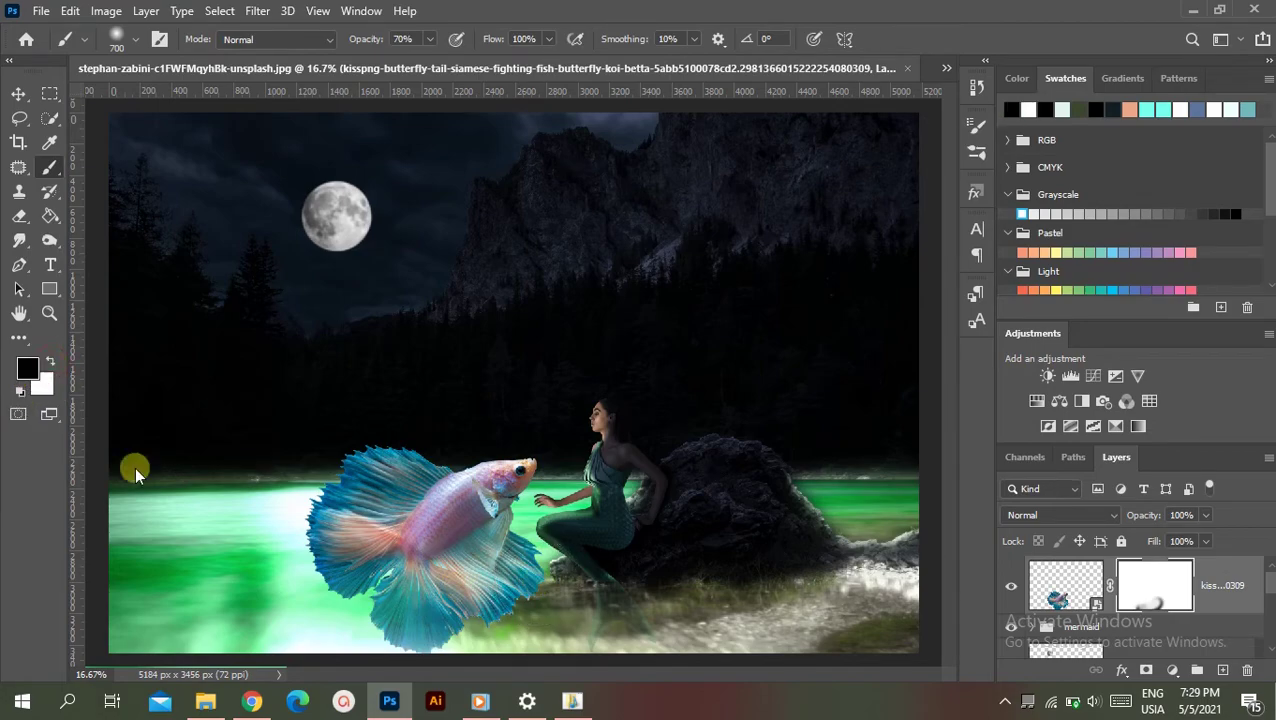
{"action": "mouse_move", "coordinate": [390, 620]}
{"action": "left_mouse_down"}
{"action": "mouse_move", "coordinate": [527, 598]}
{"action": "mouse_move", "coordinate": [407, 649]}
{"action": "mouse_move", "coordinate": [399, 612]}
{"action": "mouse_move", "coordinate": [572, 567]}
{"action": "mouse_move", "coordinate": [441, 612]}
{"action": "mouse_move", "coordinate": [336, 627]}
{"action": "mouse_move", "coordinate": [525, 612]}
{"action": "left_mouse_up"}
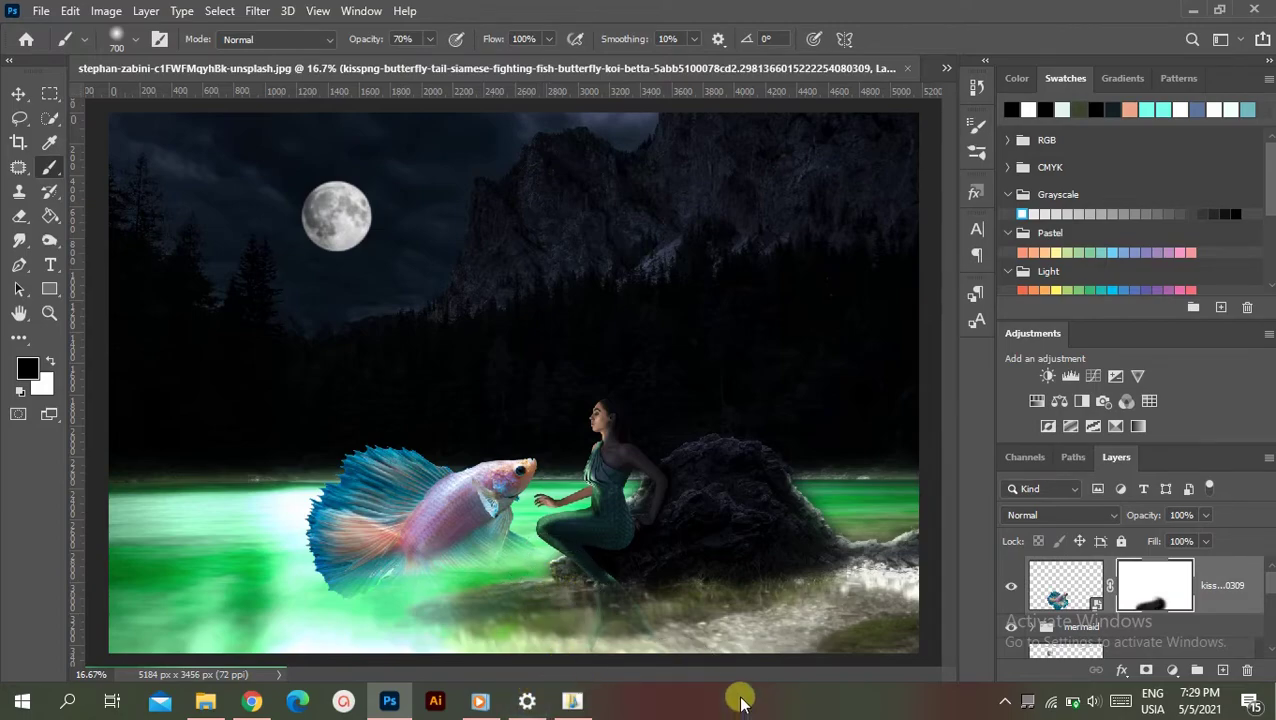
- With a smaller brush, reveal more of the translucent lower fin on the mask
{"action": "key", "text": "ctrl+plus"}
{"action": "key", "text": "ctrl+plus"}
{"action": "scroll", "coordinate": [641, 606], "scroll_direction": "down", "scroll_amount": 1}
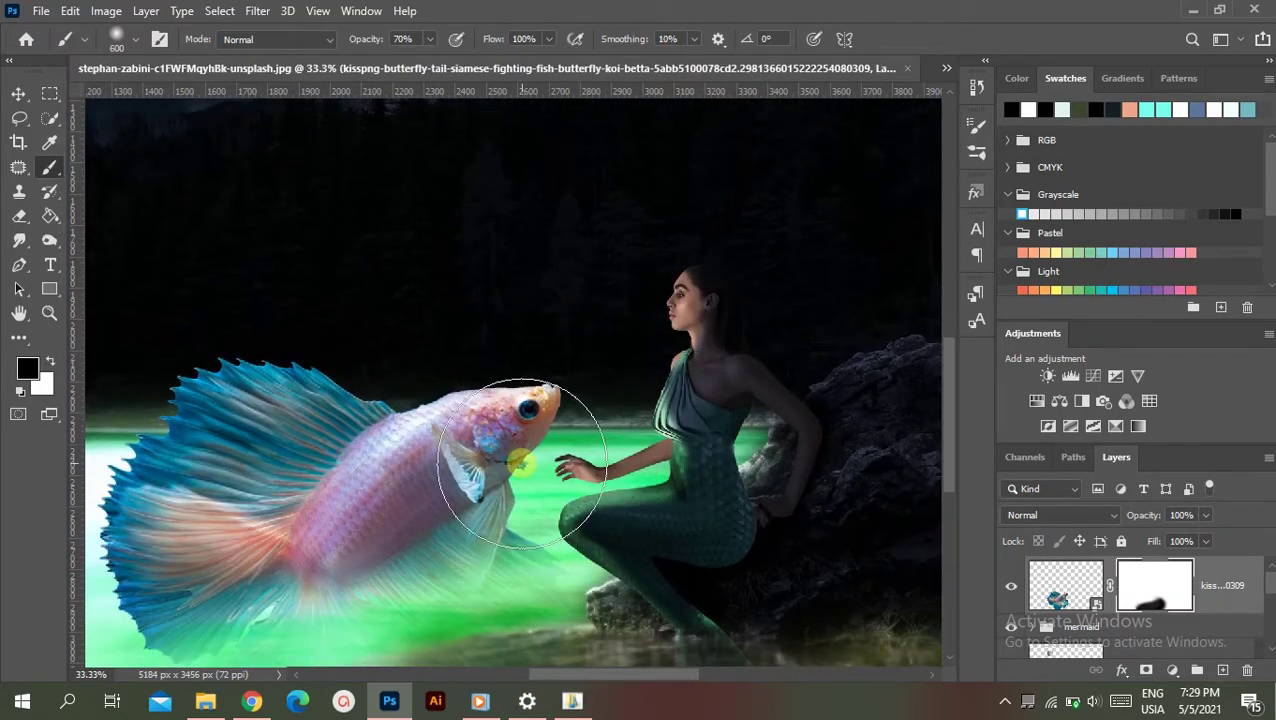
{"action": "key", "text": "bracketleft"}
{"action": "key", "text": "bracketleft"}
{"action": "key", "text": "bracketleft"}
{"action": "key", "text": "x"}
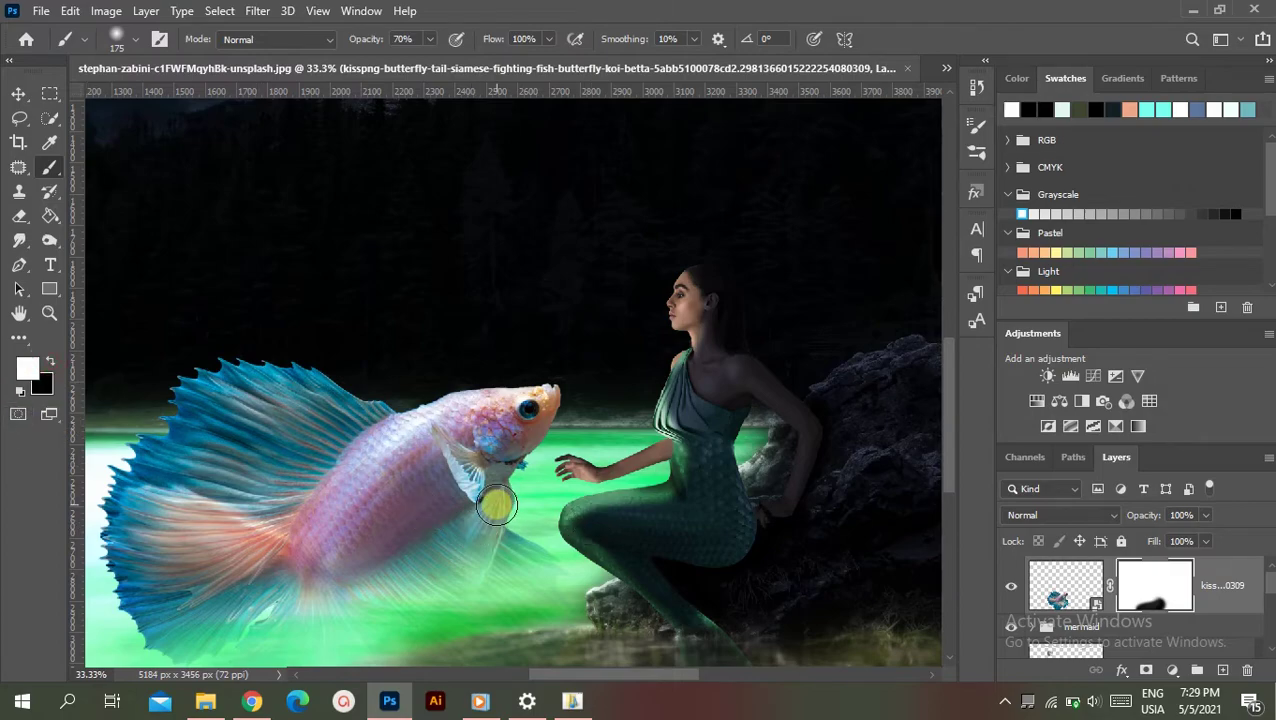
{"action": "mouse_move", "coordinate": [345, 576]}
{"action": "left_mouse_down"}
{"action": "mouse_move", "coordinate": [464, 535]}
{"action": "mouse_move", "coordinate": [464, 566]}
{"action": "mouse_move", "coordinate": [379, 592]}
{"action": "mouse_move", "coordinate": [442, 598]}
{"action": "left_mouse_up"}
{"action": "scroll", "coordinate": [400, 585], "scroll_direction": "down", "scroll_amount": 2}
{"action": "key", "text": "x"}
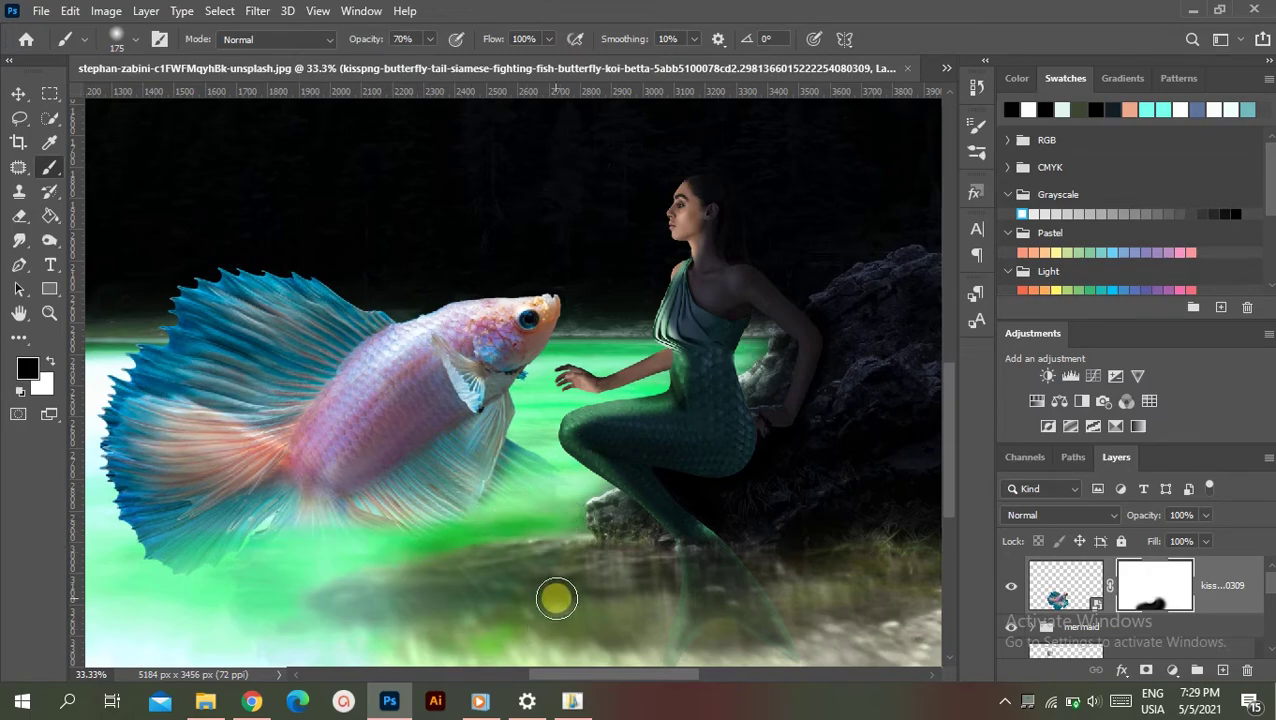
{"action": "key", "text": "ctrl+minus"}
{"action": "left_click", "coordinate": [1060, 600]}
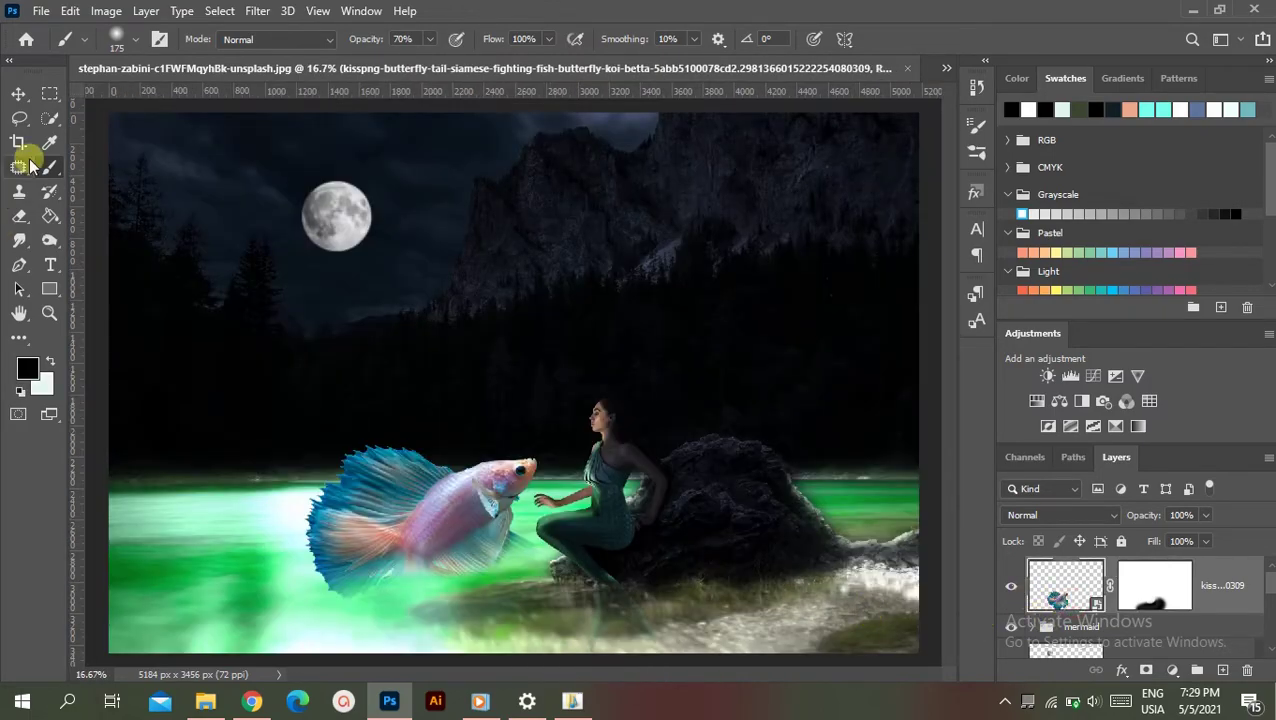
- Quick-select the betta fish's tail and body, then copy the selection to a new Layer 2
{"action": "left_click", "coordinate": [49, 118]}
{"action": "left_click_drag", "start_coordinate": [394, 469], "coordinate": [373, 572]}
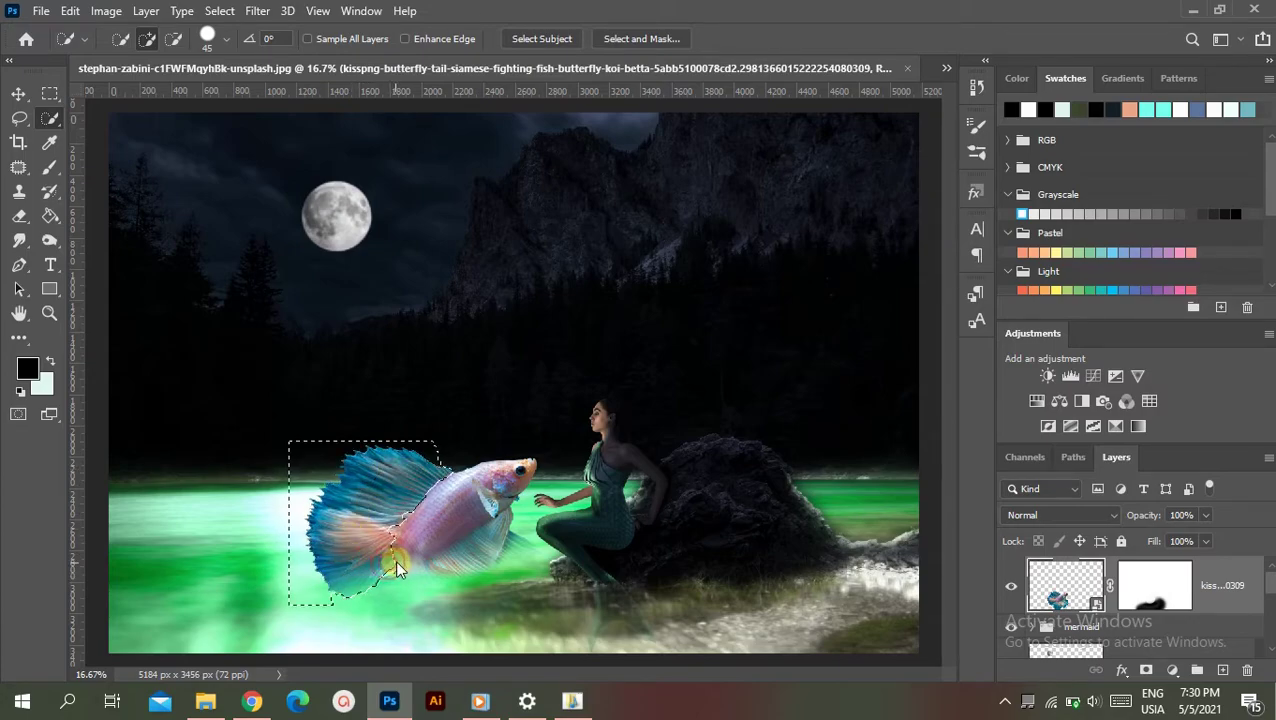
{"action": "mouse_move", "coordinate": [373, 572]}
{"action": "left_mouse_down"}
{"action": "mouse_move", "coordinate": [513, 563]}
{"action": "mouse_move", "coordinate": [527, 547]}
{"action": "mouse_move", "coordinate": [464, 620]}
{"action": "mouse_move", "coordinate": [373, 609]}
{"action": "mouse_move", "coordinate": [518, 585]}
{"action": "left_mouse_up"}
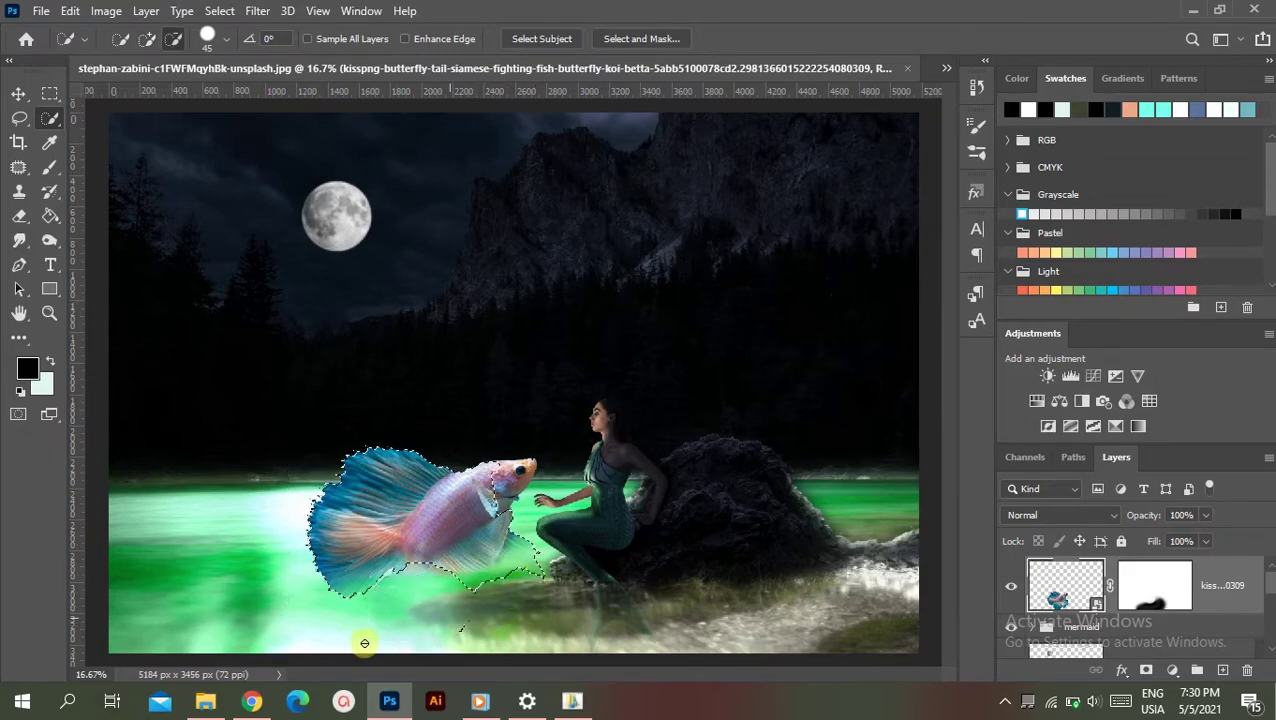
{"action": "mouse_move", "coordinate": [445, 624]}
{"action": "left_mouse_down"}
{"action": "mouse_move", "coordinate": [500, 480]}
{"action": "mouse_move", "coordinate": [436, 530]}
{"action": "mouse_move", "coordinate": [456, 591]}
{"action": "mouse_move", "coordinate": [424, 571]}
{"action": "left_mouse_up"}
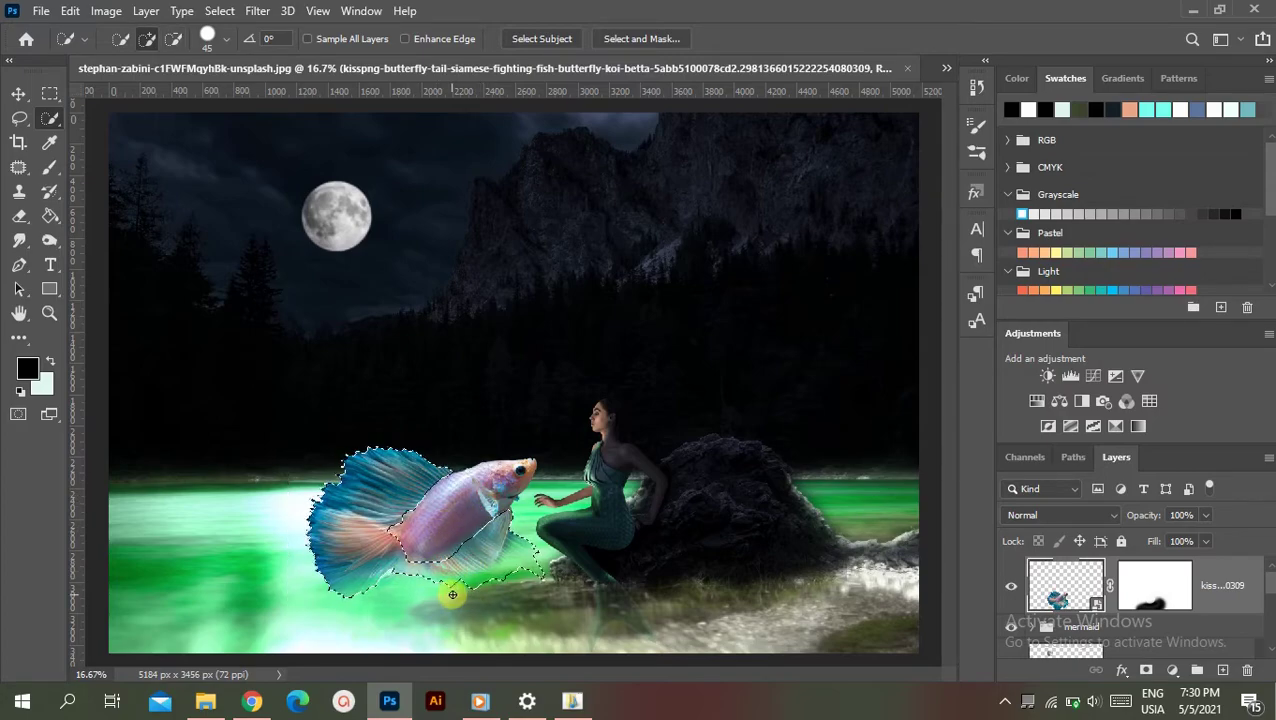
{"action": "left_click", "coordinate": [456, 592], "text": "alt"}
{"action": "key", "text": "ctrl+j"}
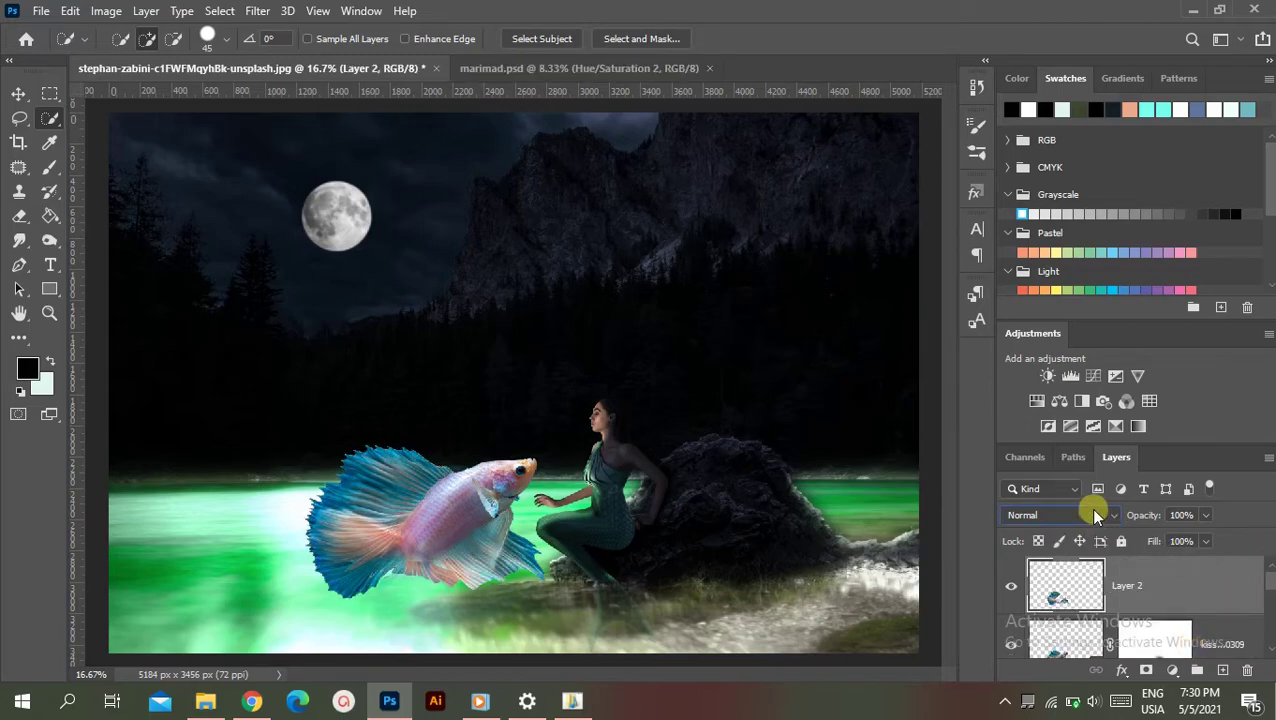
- Set Layer 2's blend mode to Linear Dodge (Add) and give it a white layer mask
{"action": "left_click", "coordinate": [1094, 514]}
{"action": "left_click", "coordinate": [1068, 400]}
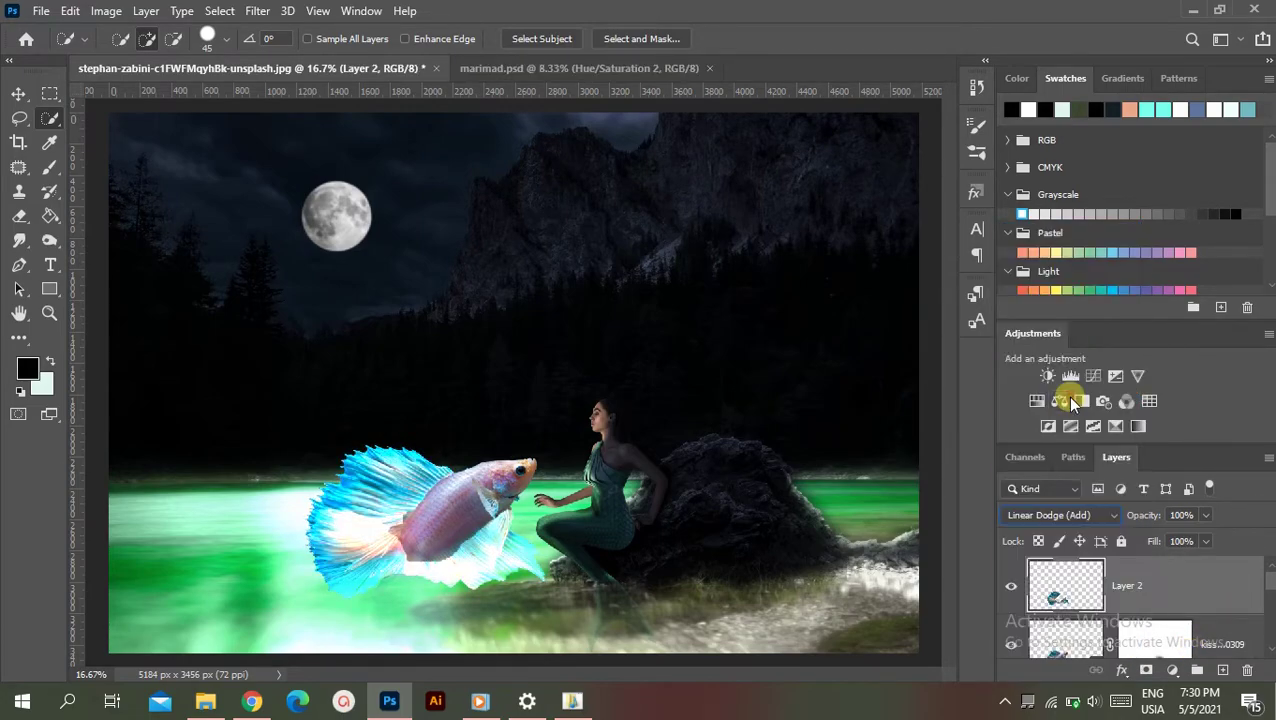
{"action": "left_click", "coordinate": [1145, 671]}
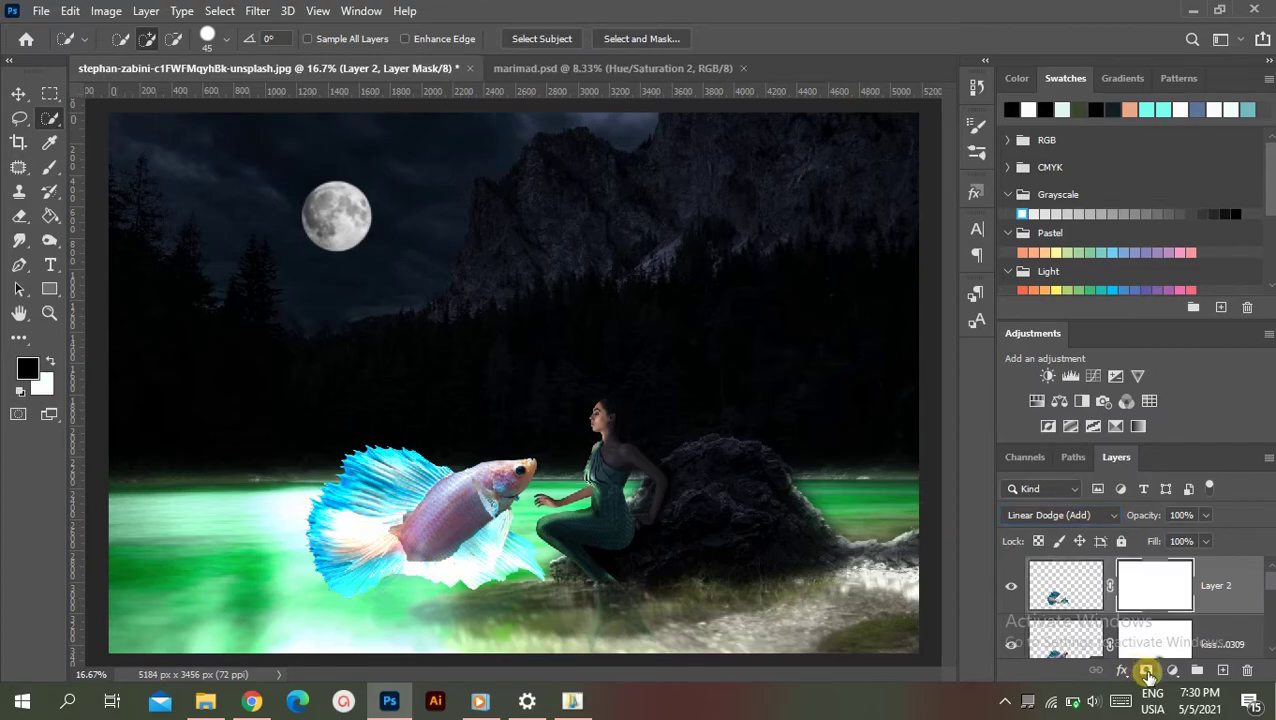
{"action": "left_click", "coordinate": [258, 10]}
{"action": "mouse_move", "coordinate": [268, 222]}
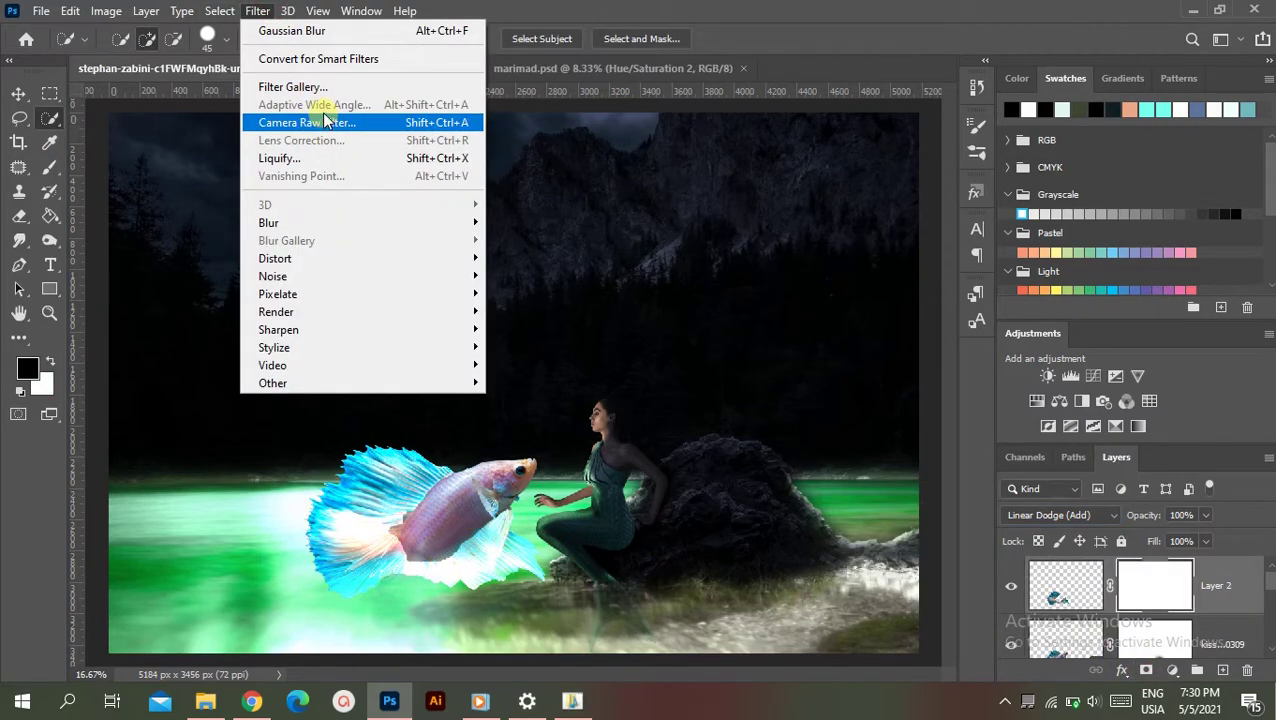
{"action": "left_click", "coordinate": [538, 300]}
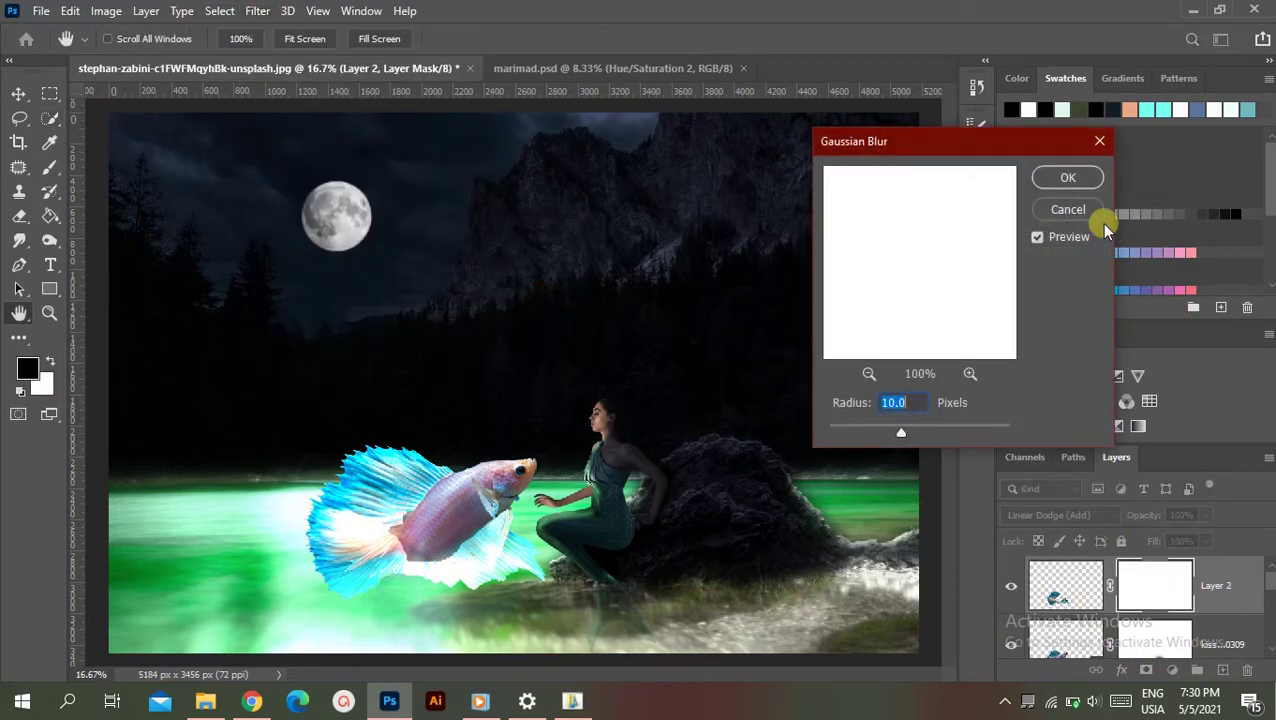
{"action": "left_click", "coordinate": [1051, 177]}
{"action": "left_click", "coordinate": [1065, 597]}
- Blur Layer 2 with a 5 px Gaussian Blur, duplicate it, and blur the copy 100 px
{"action": "left_click", "coordinate": [257, 10]}
{"action": "mouse_move", "coordinate": [268, 222]}
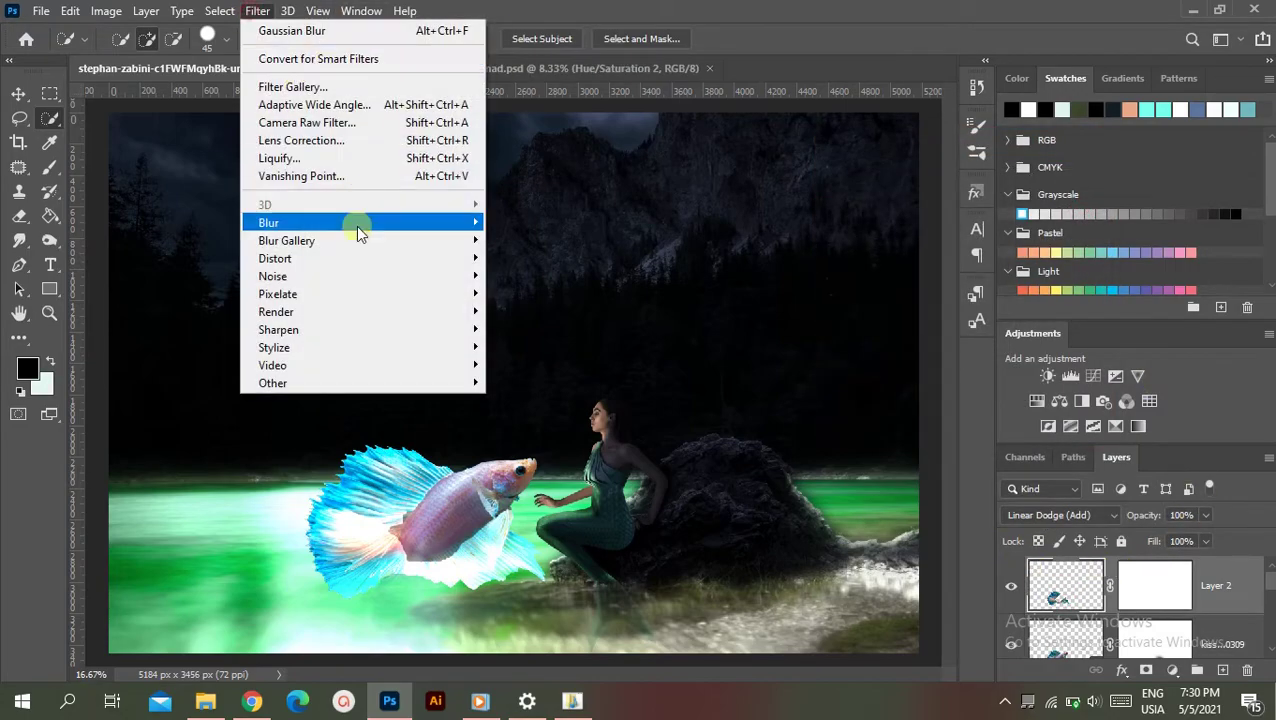
{"action": "left_click", "coordinate": [510, 290]}
{"action": "type", "text": "5"}
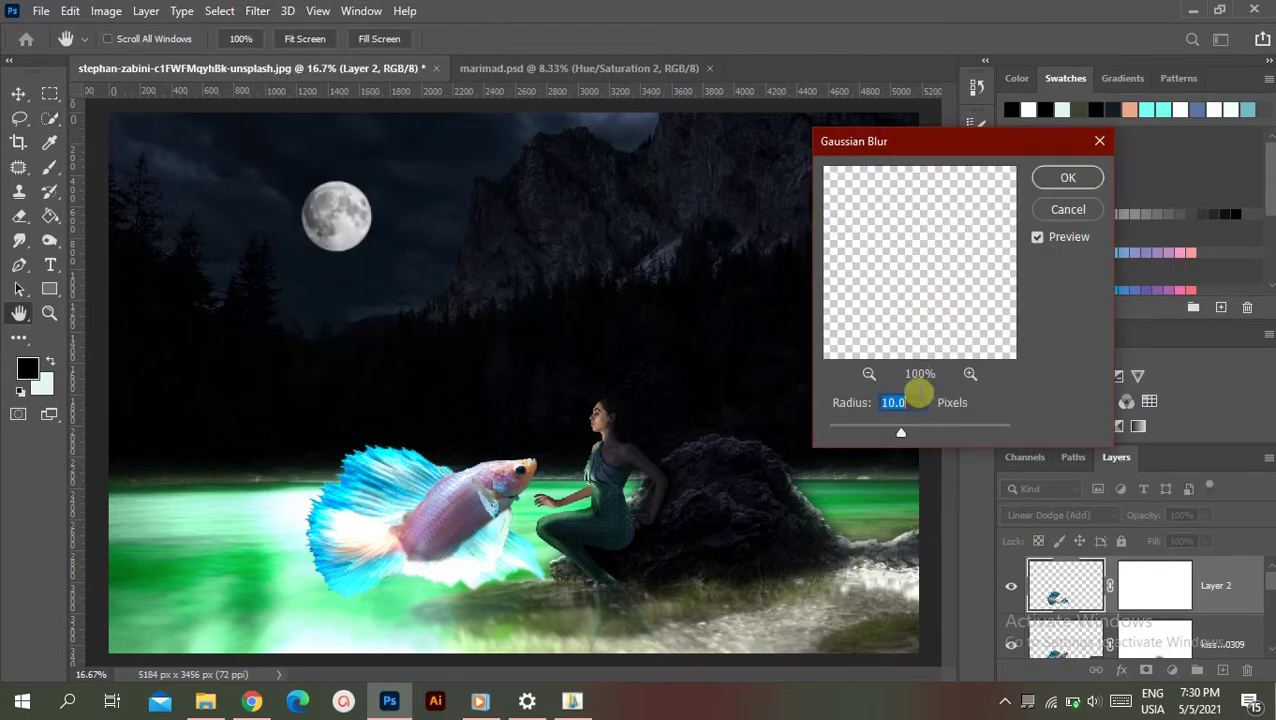
{"action": "left_click", "coordinate": [1068, 180]}
{"action": "key", "text": "ctrl+j"}
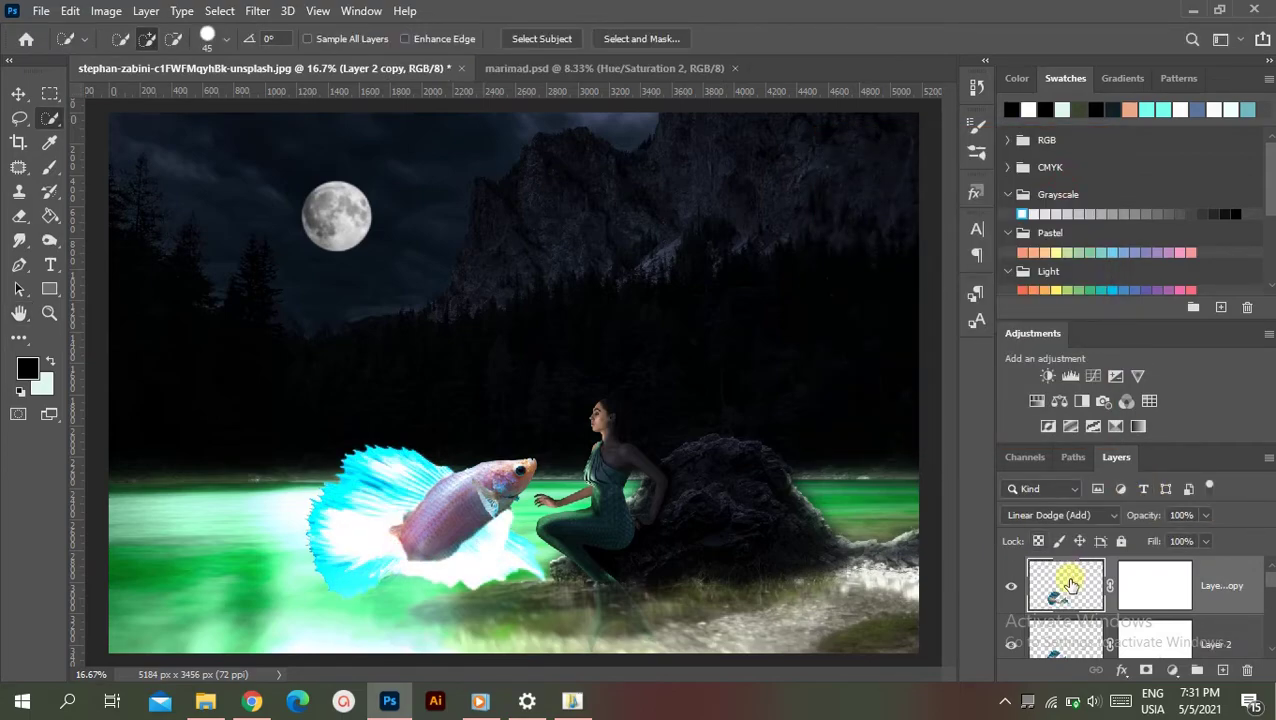
{"action": "left_click", "coordinate": [257, 10]}
{"action": "left_click", "coordinate": [530, 287]}
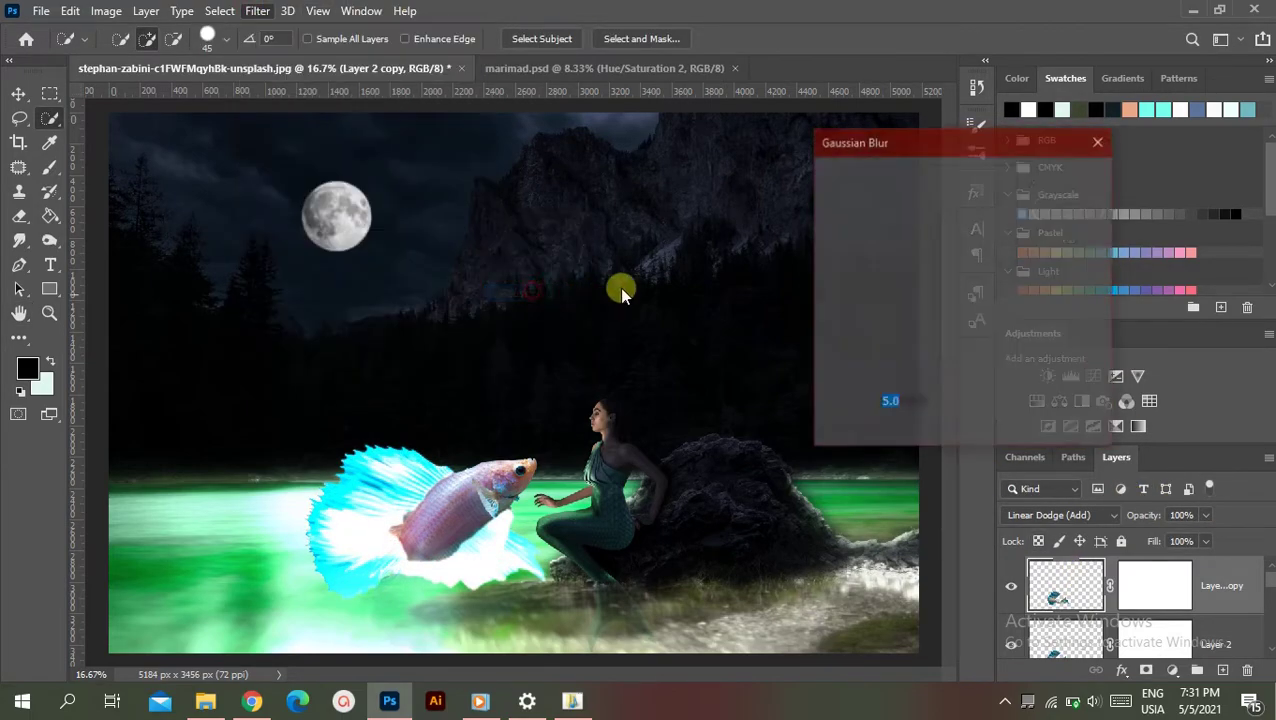
{"action": "left_click", "coordinate": [1068, 177]}
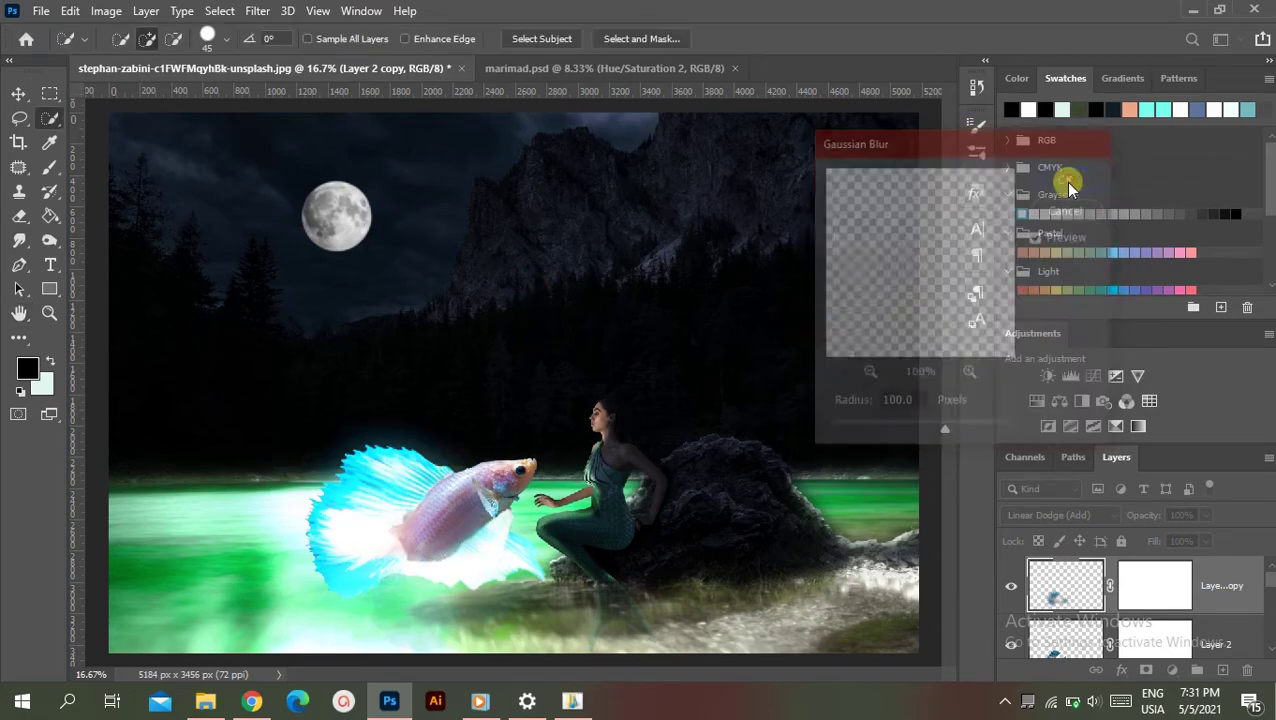
{"action": "key", "text": "w"}
{"action": "key", "text": "ctrl+plus"}
{"action": "key", "text": "ctrl+plus"}
{"action": "key", "text": "ctrl+plus"}
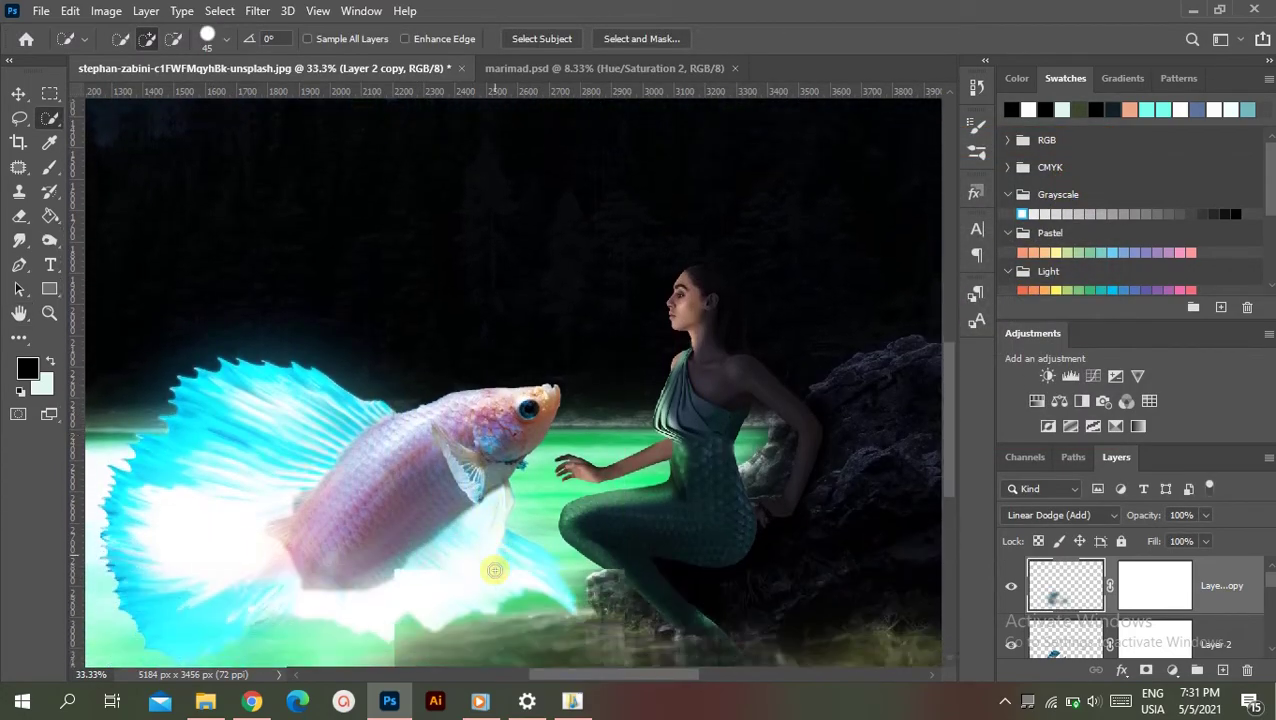
- Paint black on Layer 2's mask to dim the glow below the fish and across its belly
{"action": "left_click", "coordinate": [1118, 625]}
{"action": "left_click", "coordinate": [47, 170]}
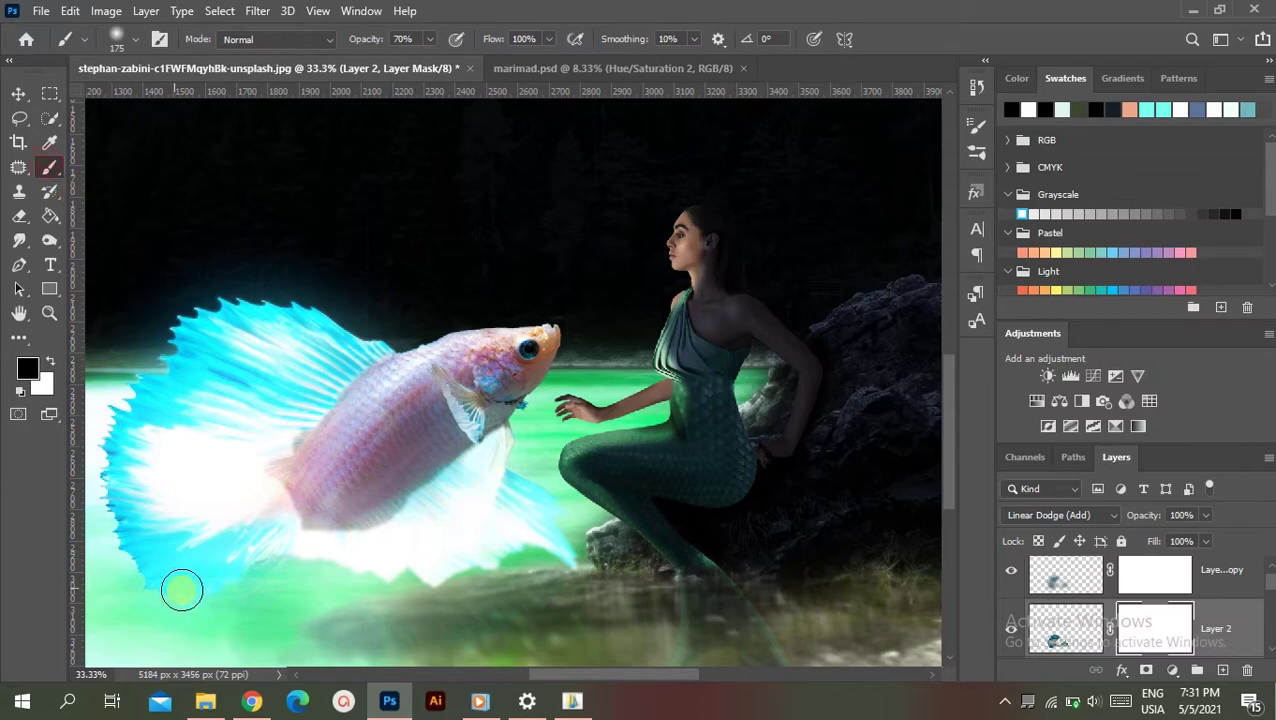
{"action": "left_click_drag", "start_coordinate": [465, 590], "coordinate": [561, 541]}
{"action": "left_click_drag", "start_coordinate": [417, 587], "coordinate": [479, 558]}
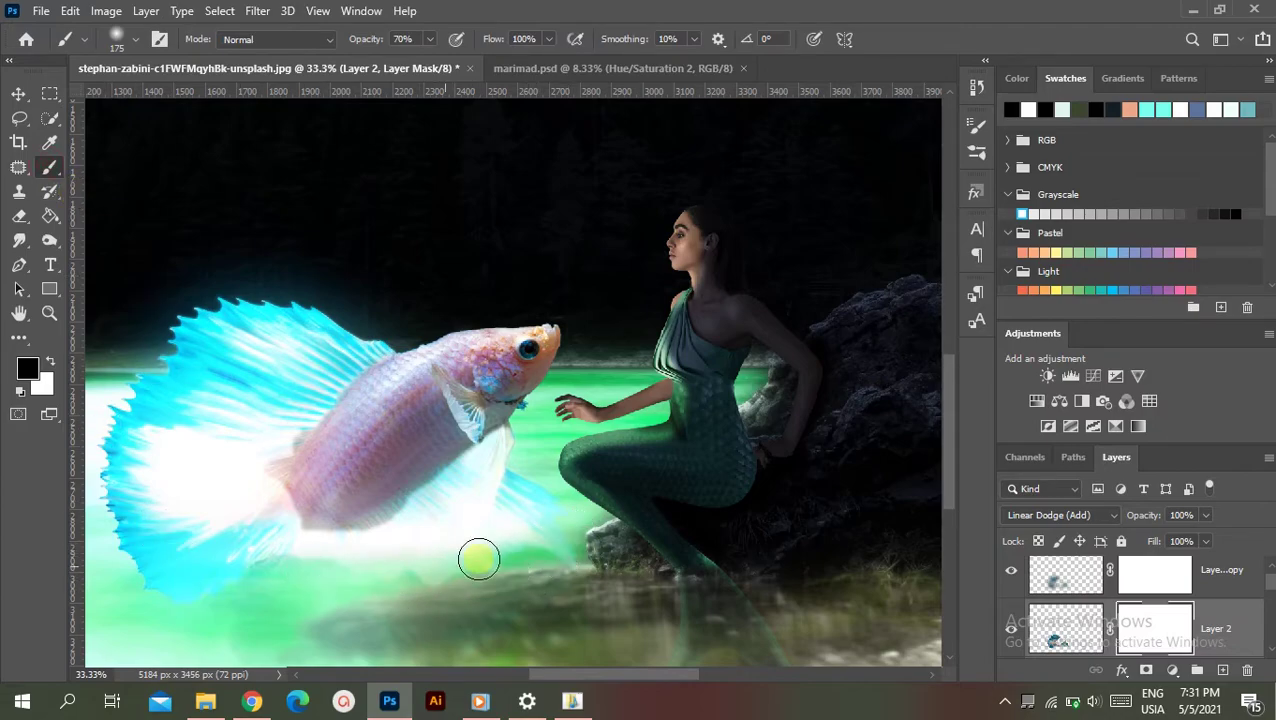
{"action": "mouse_move", "coordinate": [572, 543]}
{"action": "left_mouse_down"}
{"action": "mouse_move", "coordinate": [416, 595]}
{"action": "mouse_move", "coordinate": [533, 541]}
{"action": "left_mouse_up"}
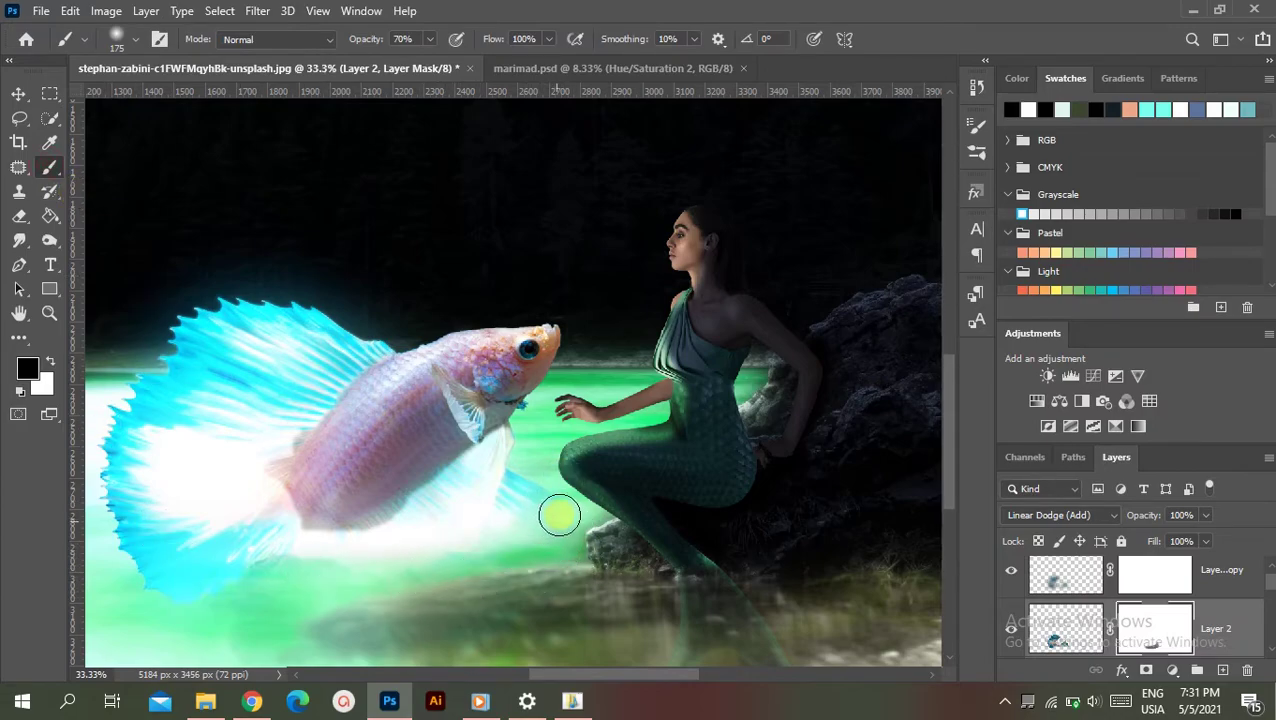
{"action": "mouse_move", "coordinate": [265, 485]}
{"action": "left_mouse_down"}
{"action": "mouse_move", "coordinate": [299, 504]}
{"action": "mouse_move", "coordinate": [328, 435]}
{"action": "mouse_move", "coordinate": [293, 501]}
{"action": "mouse_move", "coordinate": [362, 501]}
{"action": "mouse_move", "coordinate": [362, 527]}
{"action": "mouse_move", "coordinate": [335, 519]}
{"action": "left_mouse_up"}
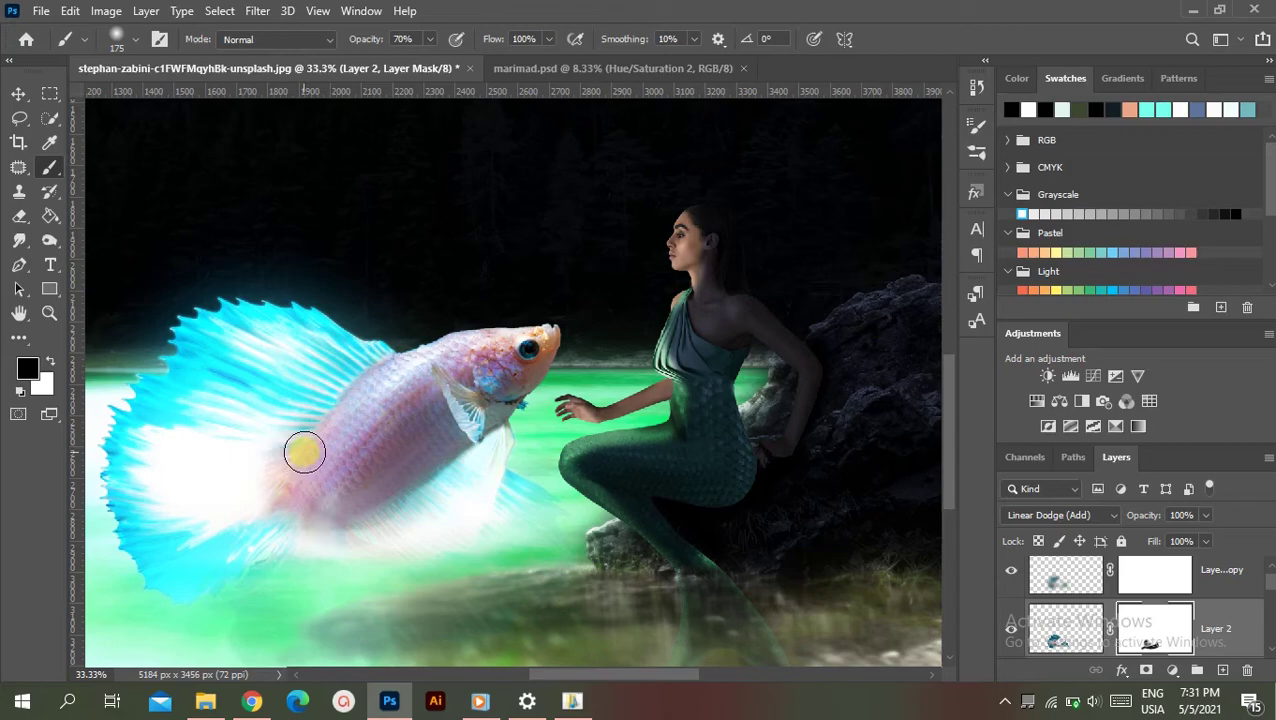
{"action": "mouse_move", "coordinate": [304, 452]}
{"action": "left_mouse_down"}
{"action": "mouse_move", "coordinate": [350, 504]}
{"action": "mouse_move", "coordinate": [287, 505]}
{"action": "left_mouse_up"}
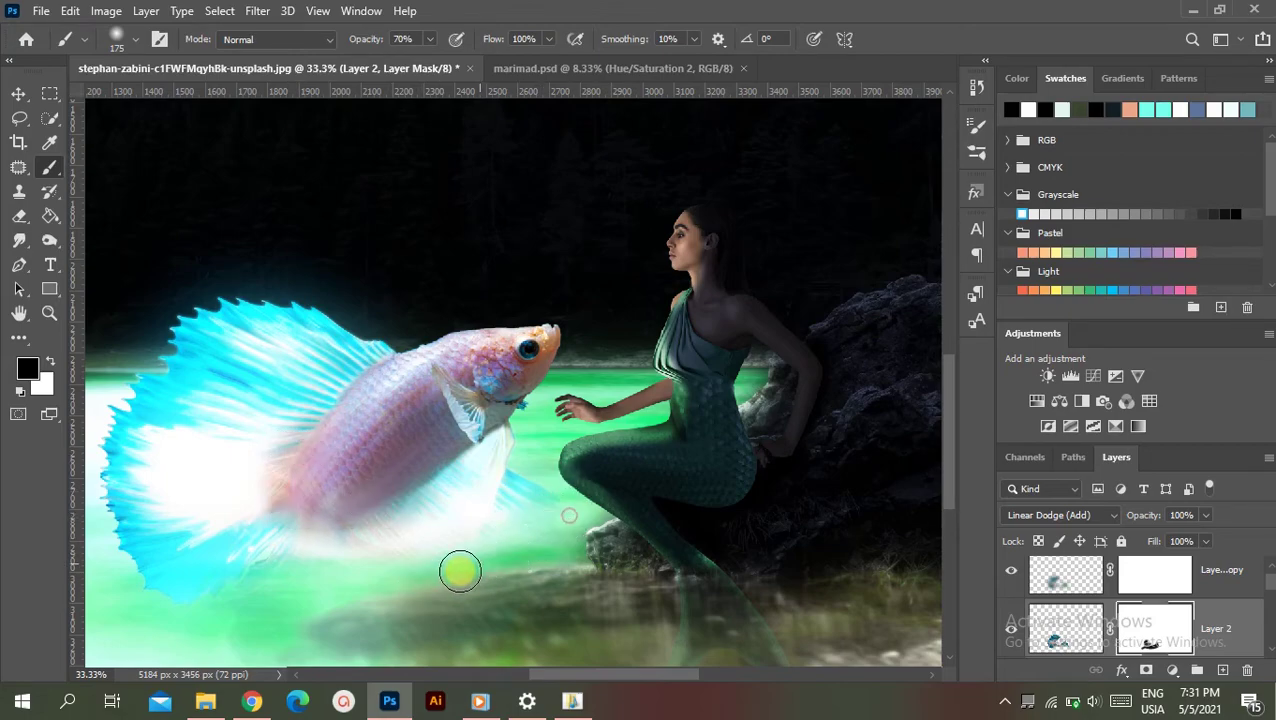
{"action": "key", "text": "ctrl+minus"}
{"action": "key", "text": "ctrl+minus"}
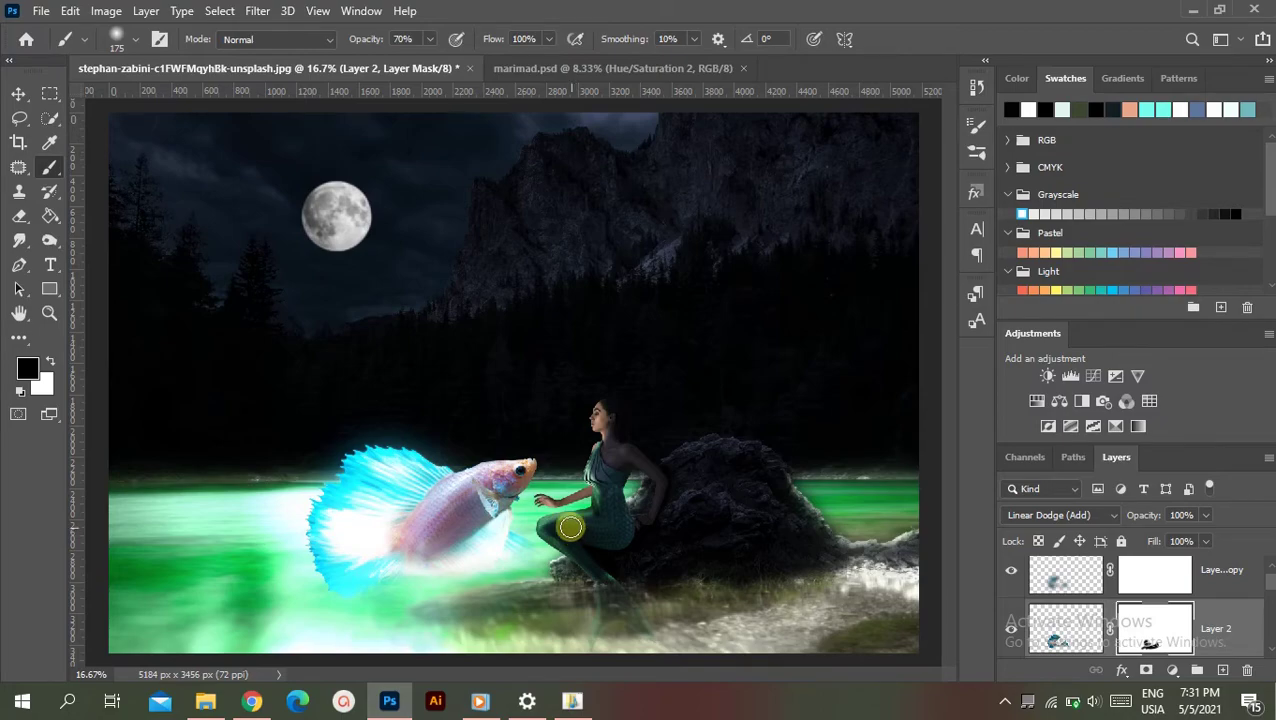
{"action": "key", "text": "ctrl+plus"}
{"action": "key", "text": "ctrl+plus"}
{"action": "scroll", "coordinate": [530, 500], "scroll_direction": "down", "scroll_amount": 1}
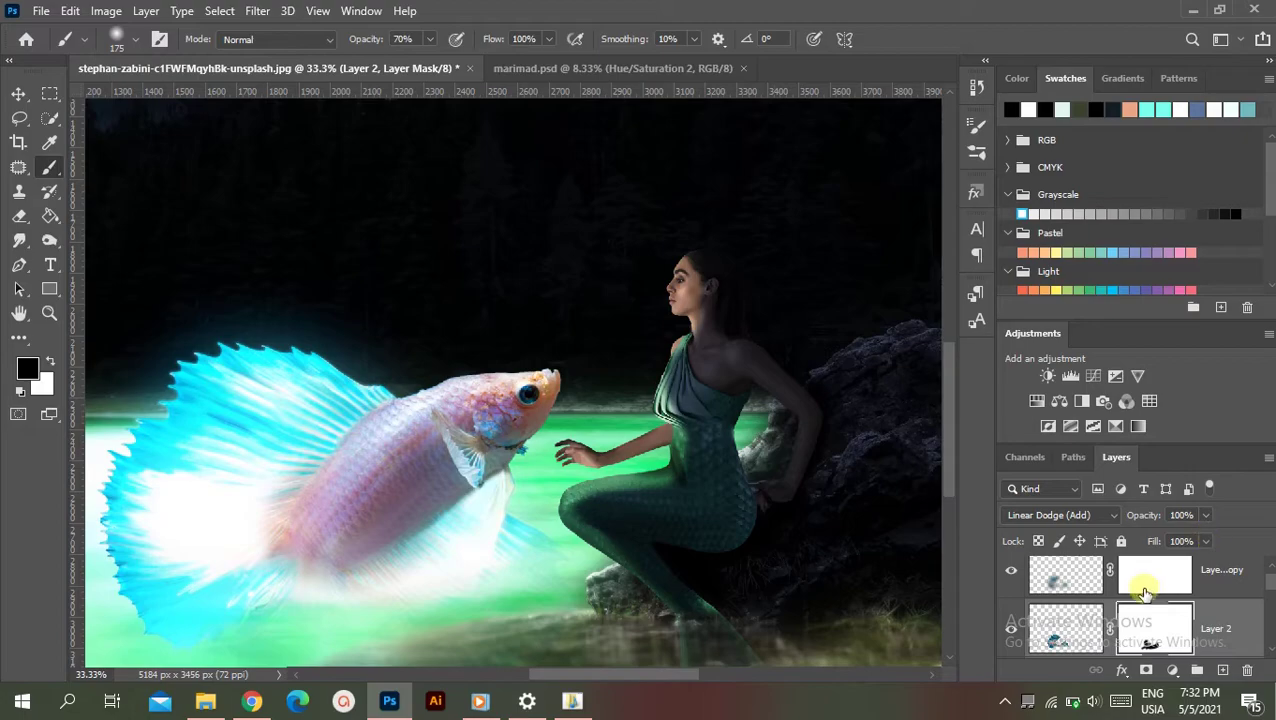
{"action": "scroll", "coordinate": [1183, 630], "scroll_direction": "down", "scroll_amount": 1}
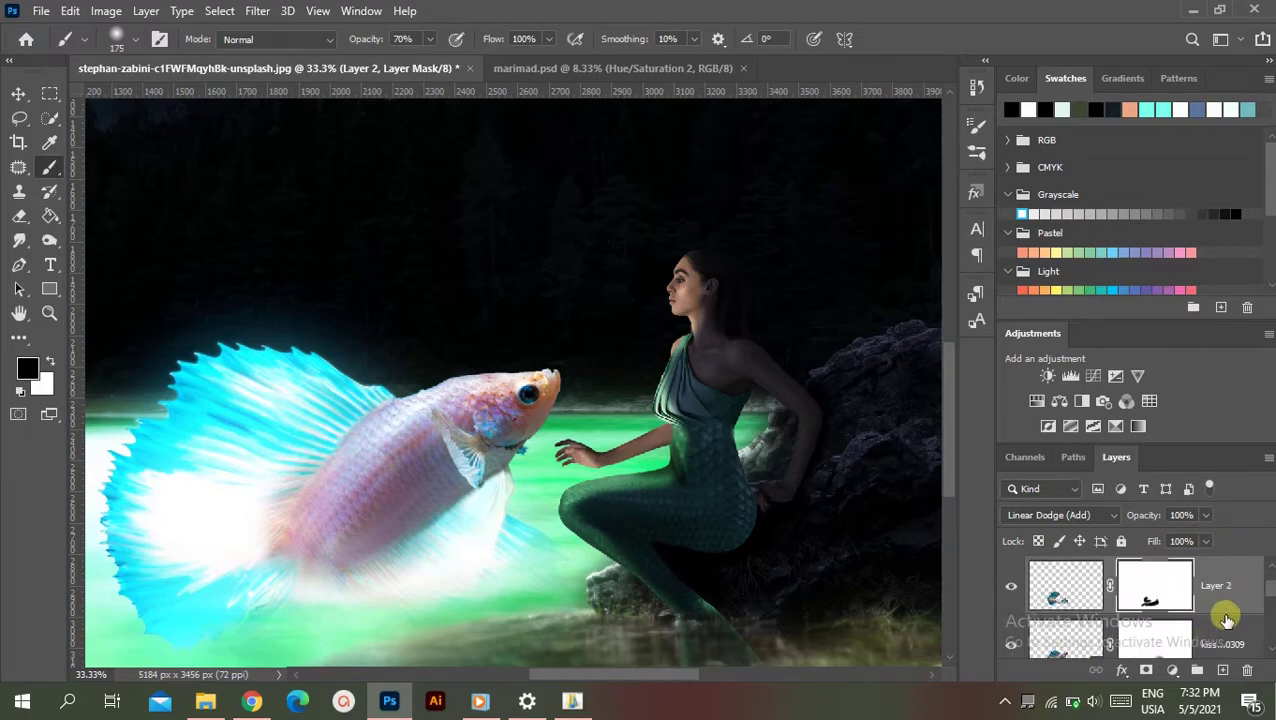
{"action": "scroll", "coordinate": [1228, 618], "scroll_direction": "down", "scroll_amount": 1}
- Group the selected fish layers into a new layer group named 'fish'
{"action": "left_click", "coordinate": [1240, 596]}
{"action": "right_click", "coordinate": [1238, 594]}
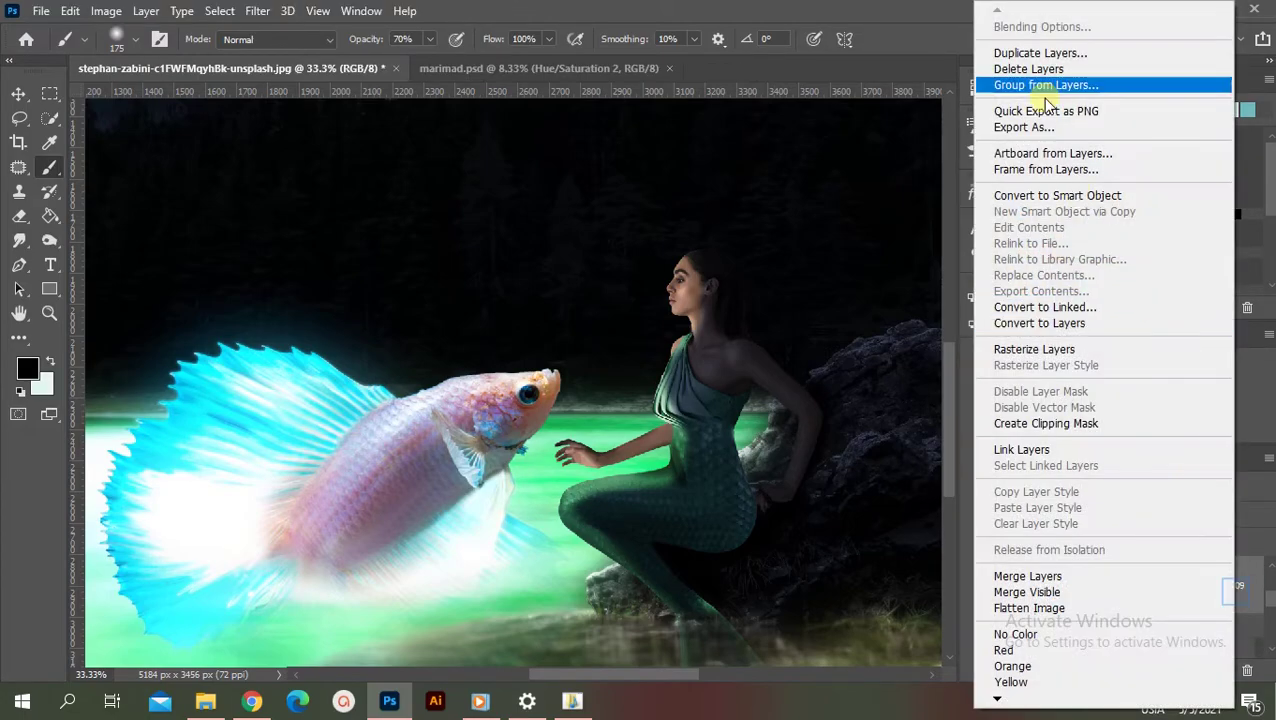
{"action": "left_click", "coordinate": [1040, 88]}
{"action": "type", "text": "fish"}
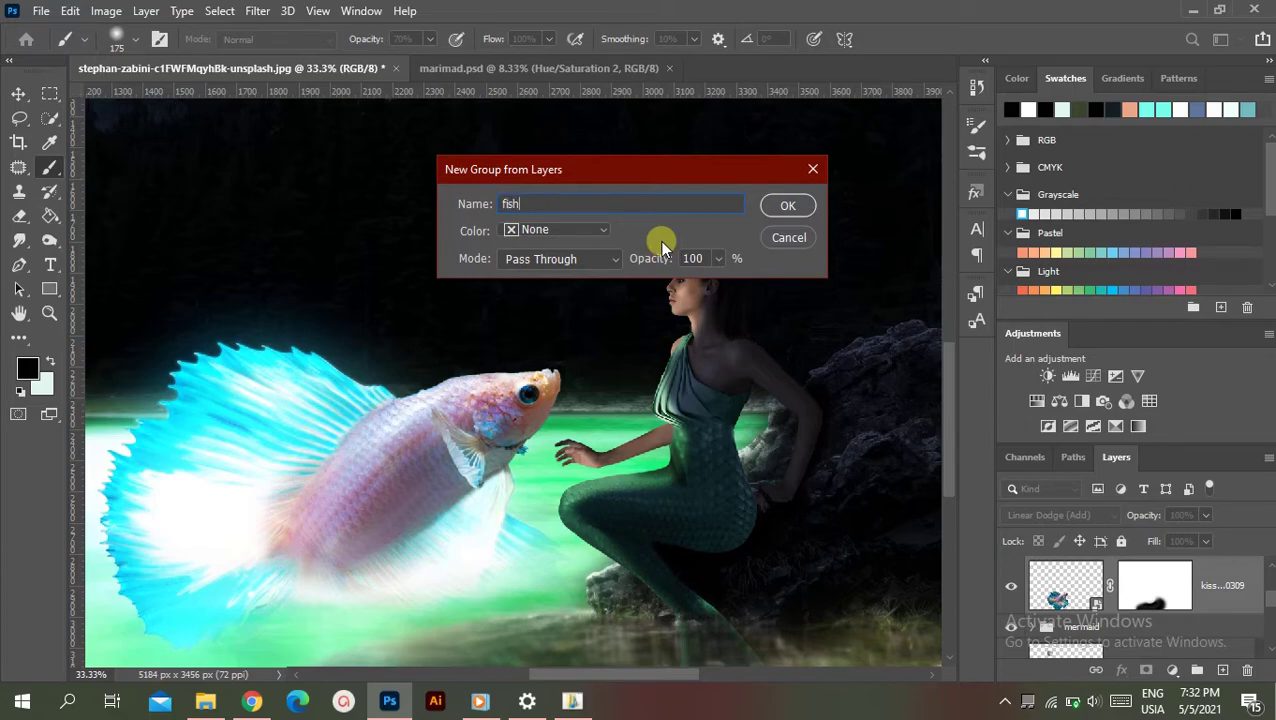
{"action": "left_click", "coordinate": [788, 205]}
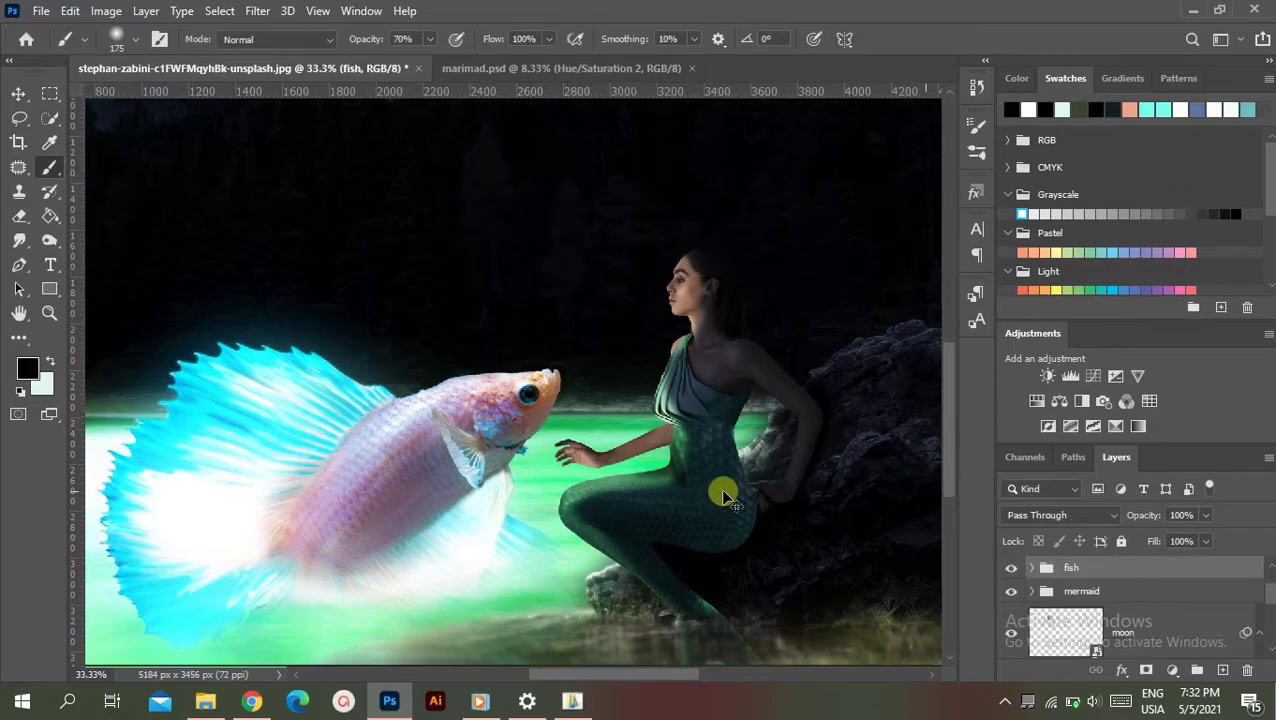
{"action": "scroll", "coordinate": [723, 491], "scroll_direction": "down", "scroll_amount": 1}
{"action": "scroll", "coordinate": [720, 485], "scroll_direction": "down", "scroll_amount": 1}
{"action": "scroll", "coordinate": [713, 476], "scroll_direction": "up", "scroll_amount": 2}
{"action": "scroll", "coordinate": [746, 527], "scroll_direction": "down", "scroll_amount": 1}
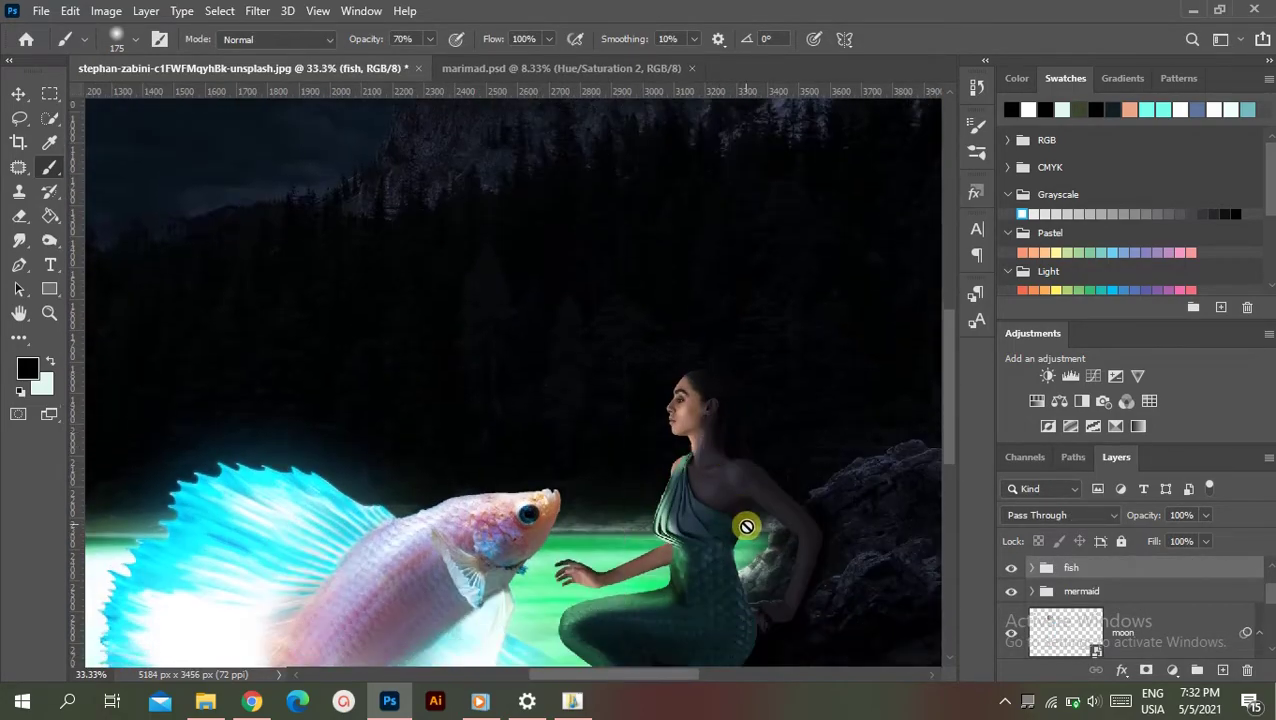
{"action": "scroll", "coordinate": [746, 527], "scroll_direction": "down", "scroll_amount": 1}
{"action": "scroll", "coordinate": [746, 527], "scroll_direction": "down", "scroll_amount": 1}
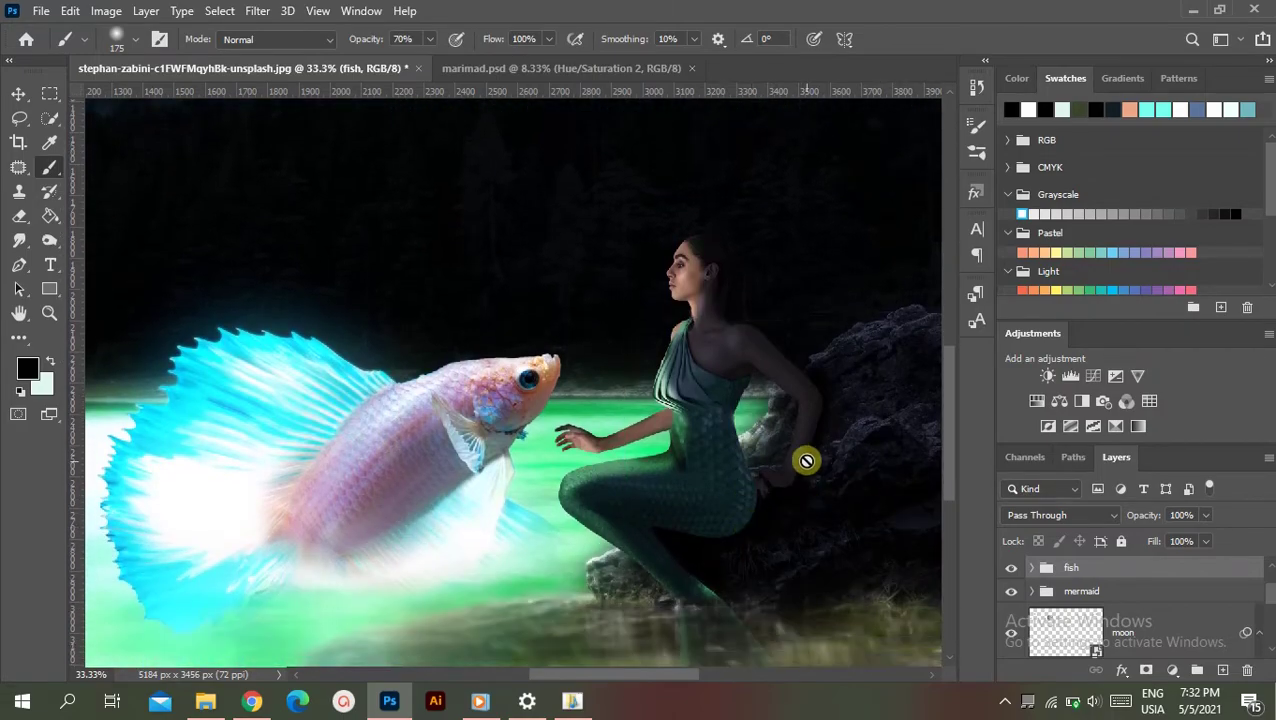
{"action": "scroll", "coordinate": [773, 479], "scroll_direction": "down", "scroll_amount": 1}
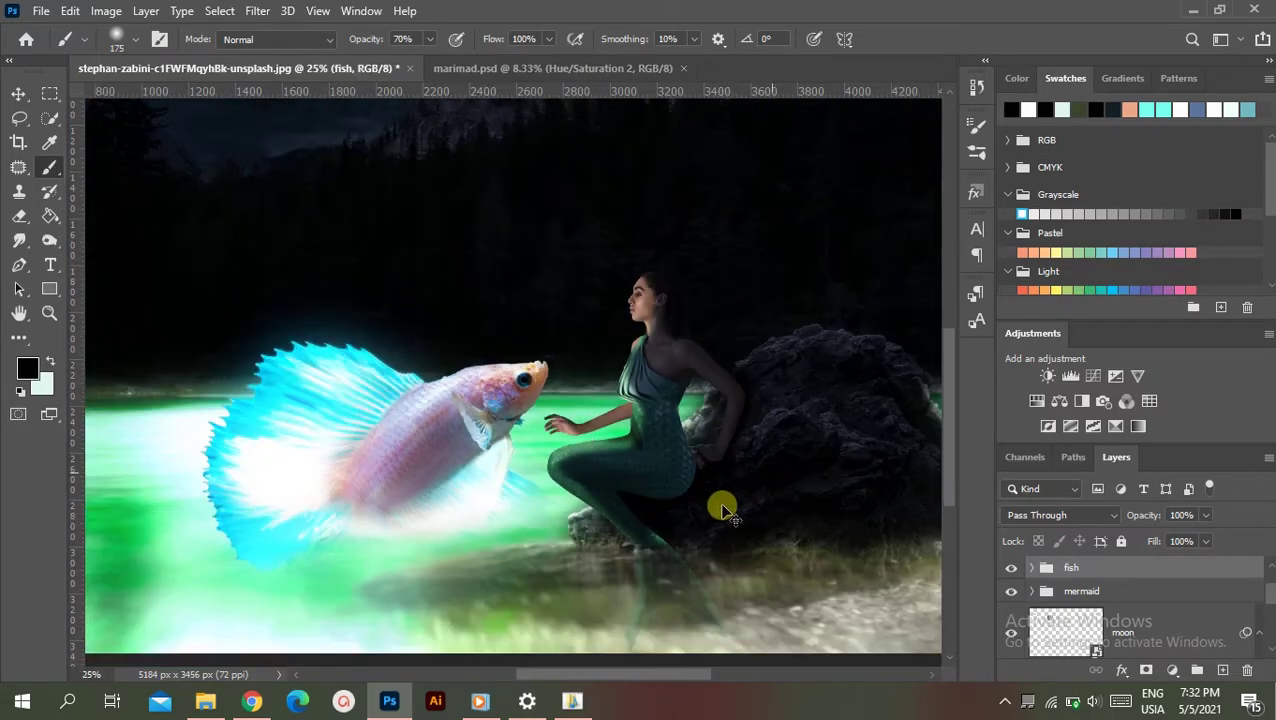
{"action": "scroll", "coordinate": [632, 516], "scroll_direction": "down", "scroll_amount": 2}
{"action": "scroll", "coordinate": [657, 489], "scroll_direction": "down", "scroll_amount": 1}
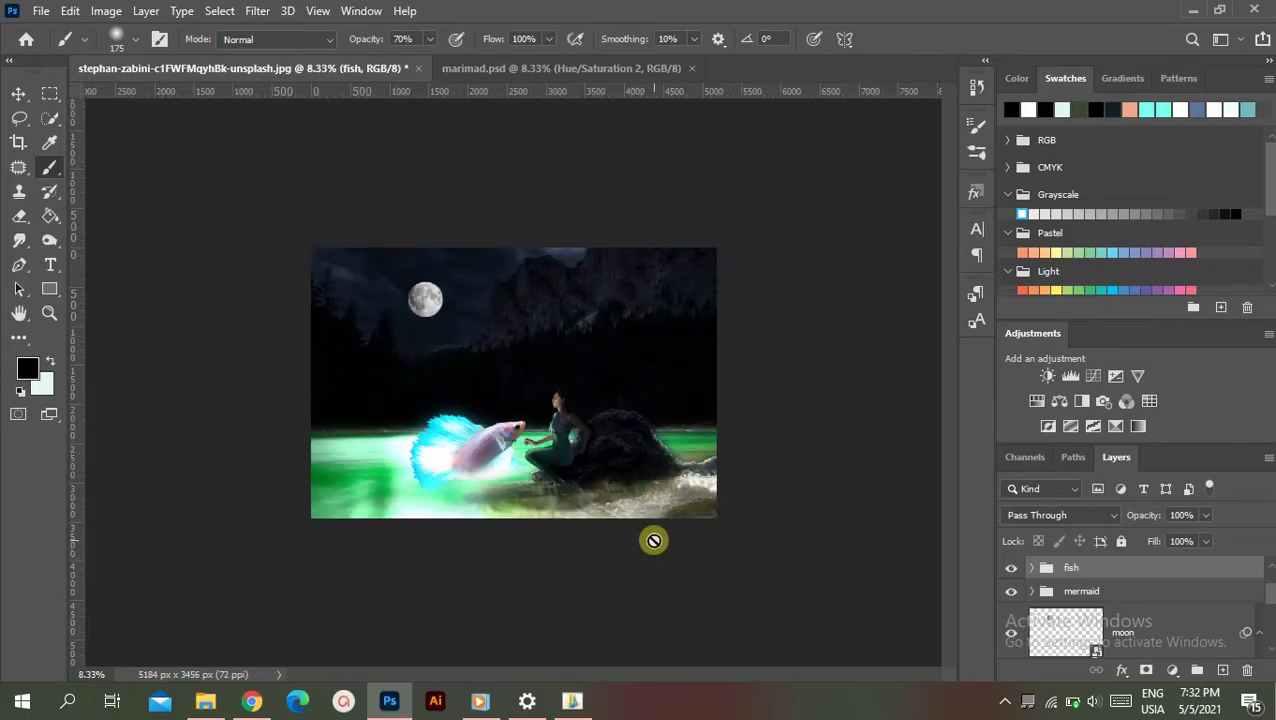
{"action": "key", "text": "ctrl+0"}
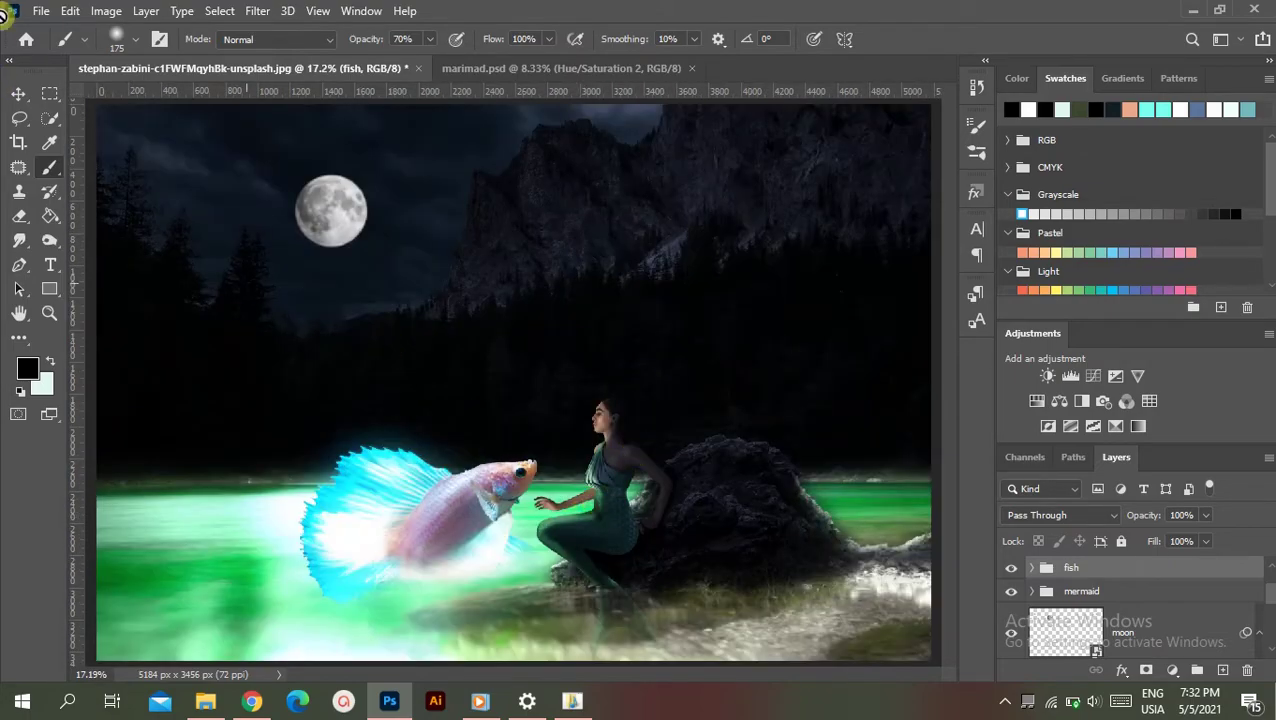
- Paint the Color Lookup 2 mask at 20% brush opacity over the mermaid's neck, chest and torso
{"action": "left_click", "coordinate": [18, 93]}
{"action": "left_click", "coordinate": [615, 483]}
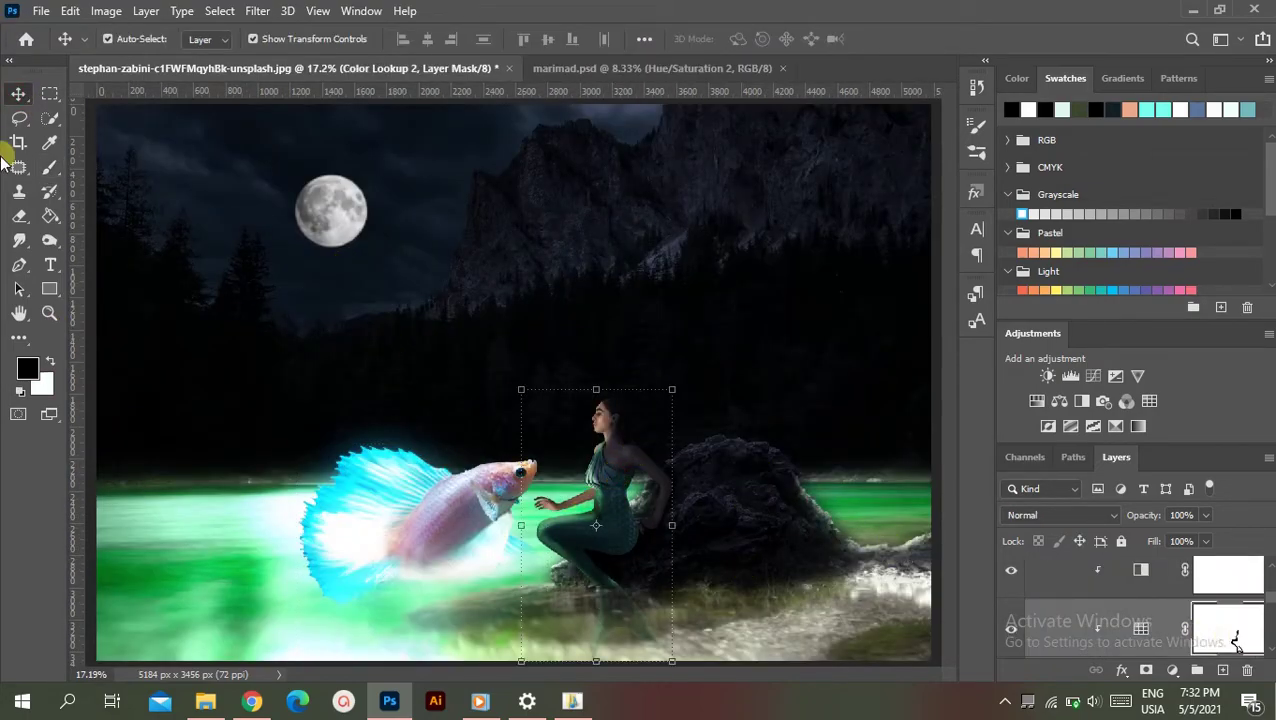
{"action": "left_click", "coordinate": [55, 170]}
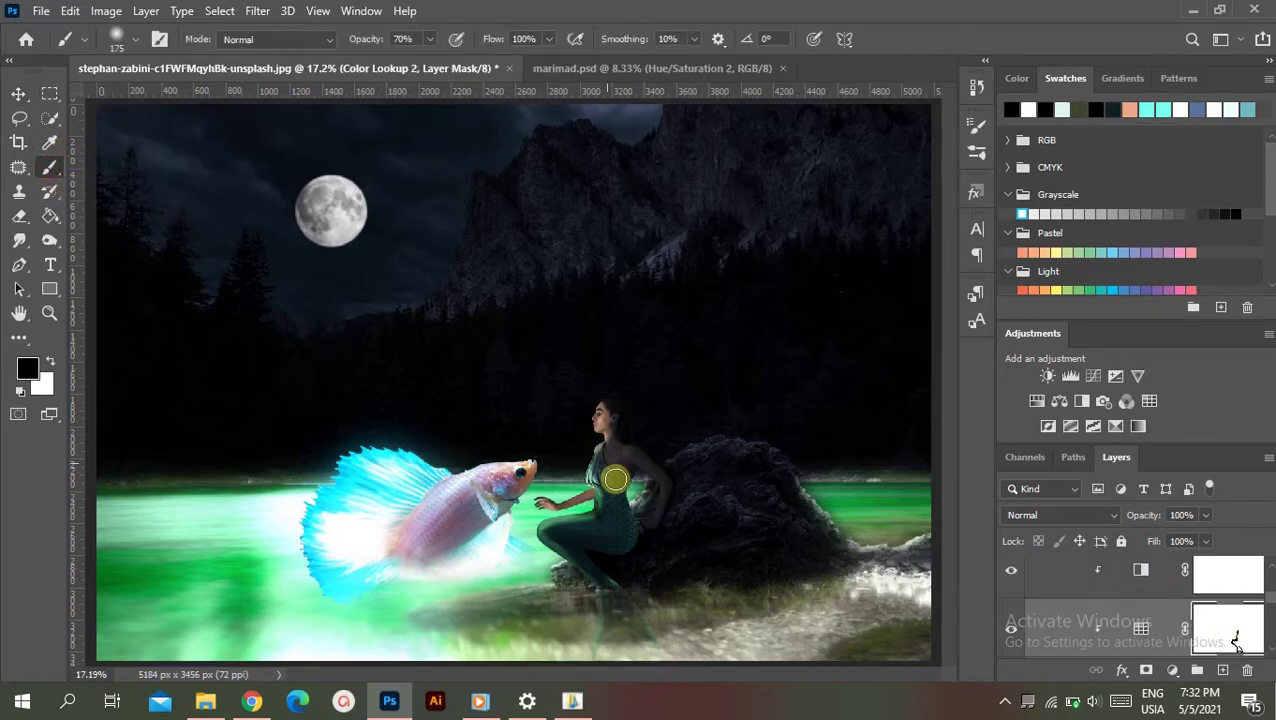
{"action": "scroll", "coordinate": [615, 480], "scroll_direction": "up", "scroll_amount": 2}
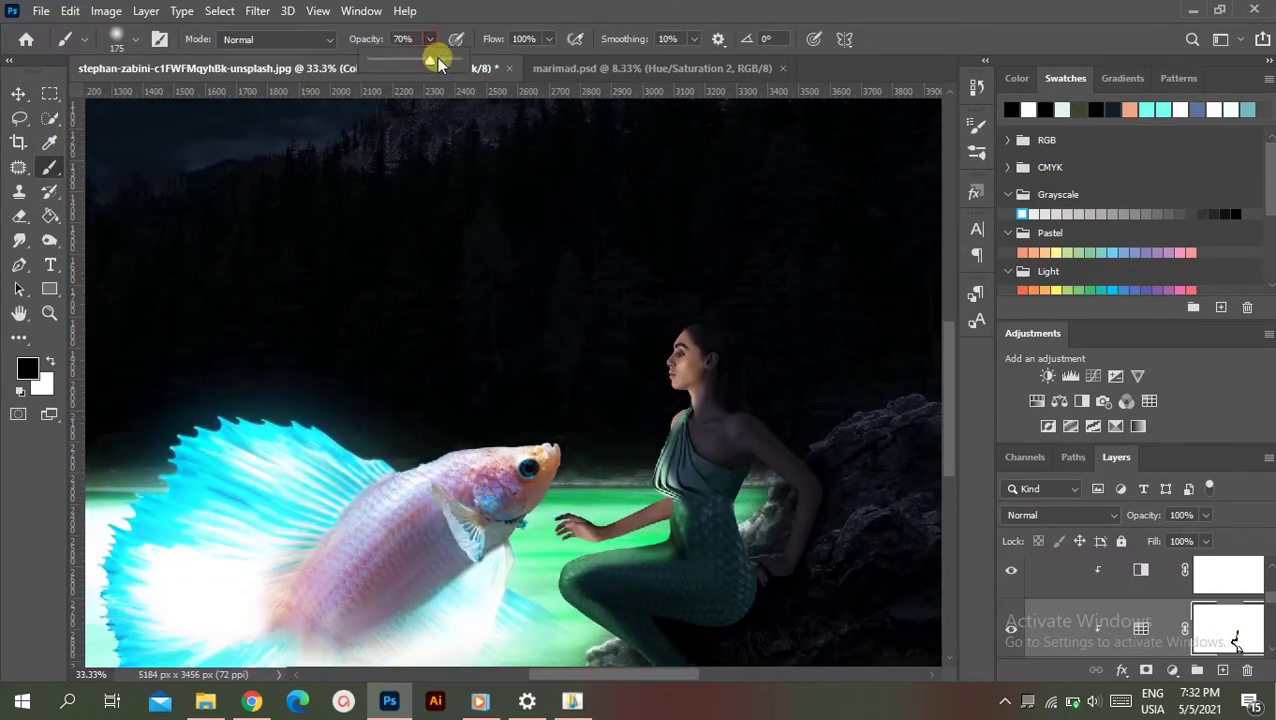
{"action": "left_click_drag", "start_coordinate": [386, 61], "coordinate": [389, 64]}
{"action": "type", "text": "20"}
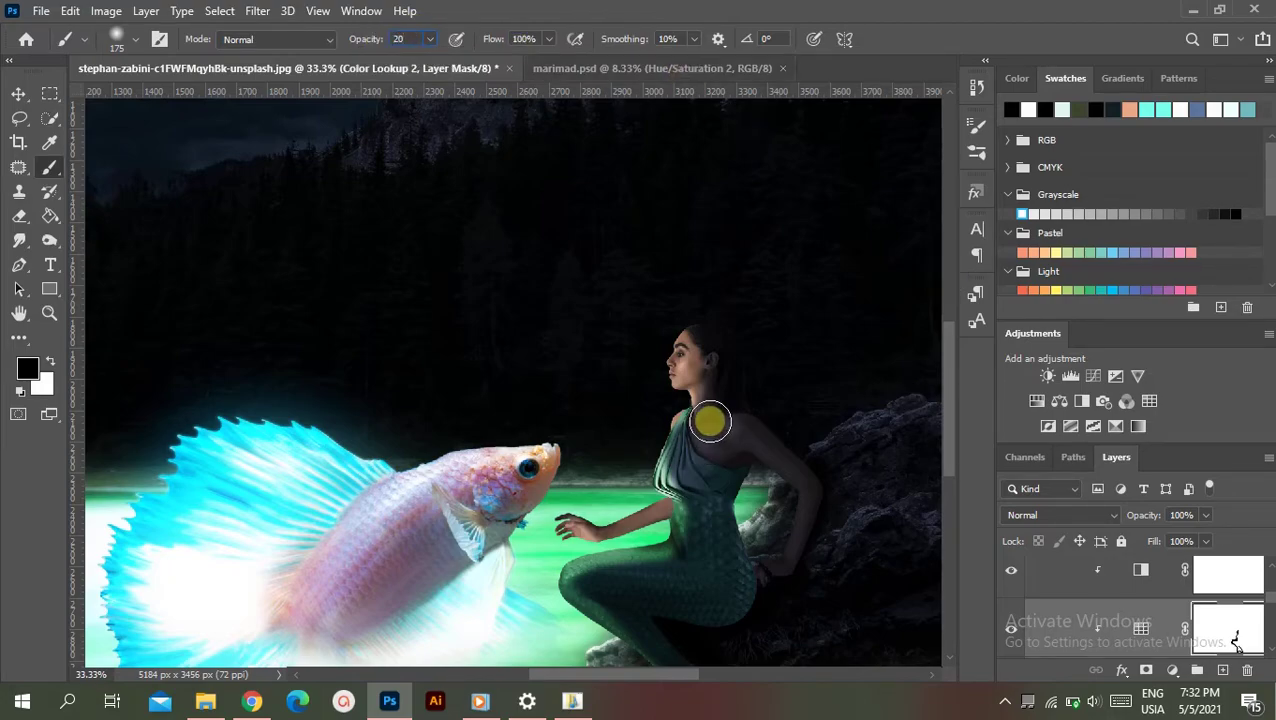
{"action": "mouse_move", "coordinate": [710, 421]}
{"action": "left_mouse_down"}
{"action": "mouse_move", "coordinate": [727, 461]}
{"action": "mouse_move", "coordinate": [721, 470]}
{"action": "mouse_move", "coordinate": [709, 433]}
{"action": "mouse_move", "coordinate": [718, 469]}
{"action": "mouse_move", "coordinate": [714, 408]}
{"action": "mouse_move", "coordinate": [727, 693]}
{"action": "left_mouse_up"}
{"action": "scroll", "coordinate": [745, 615], "scroll_direction": "down", "scroll_amount": 2}
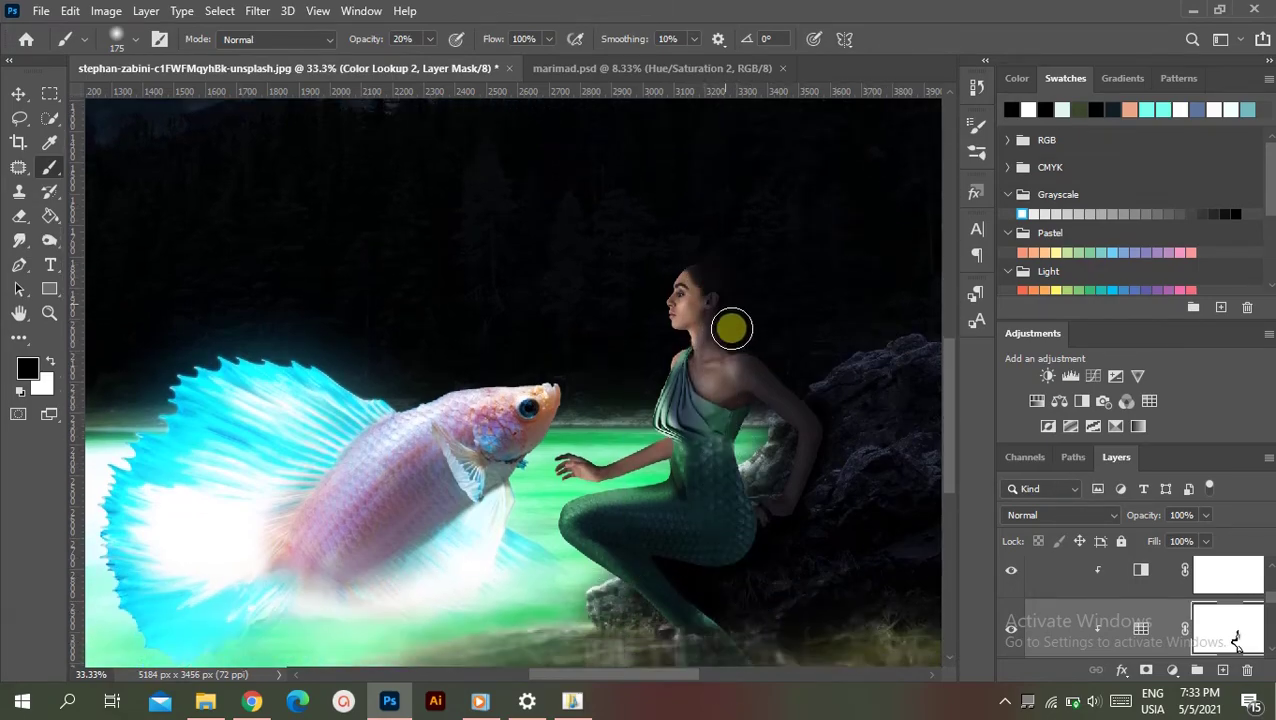
{"action": "scroll", "coordinate": [841, 475], "scroll_direction": "down", "scroll_amount": 2}
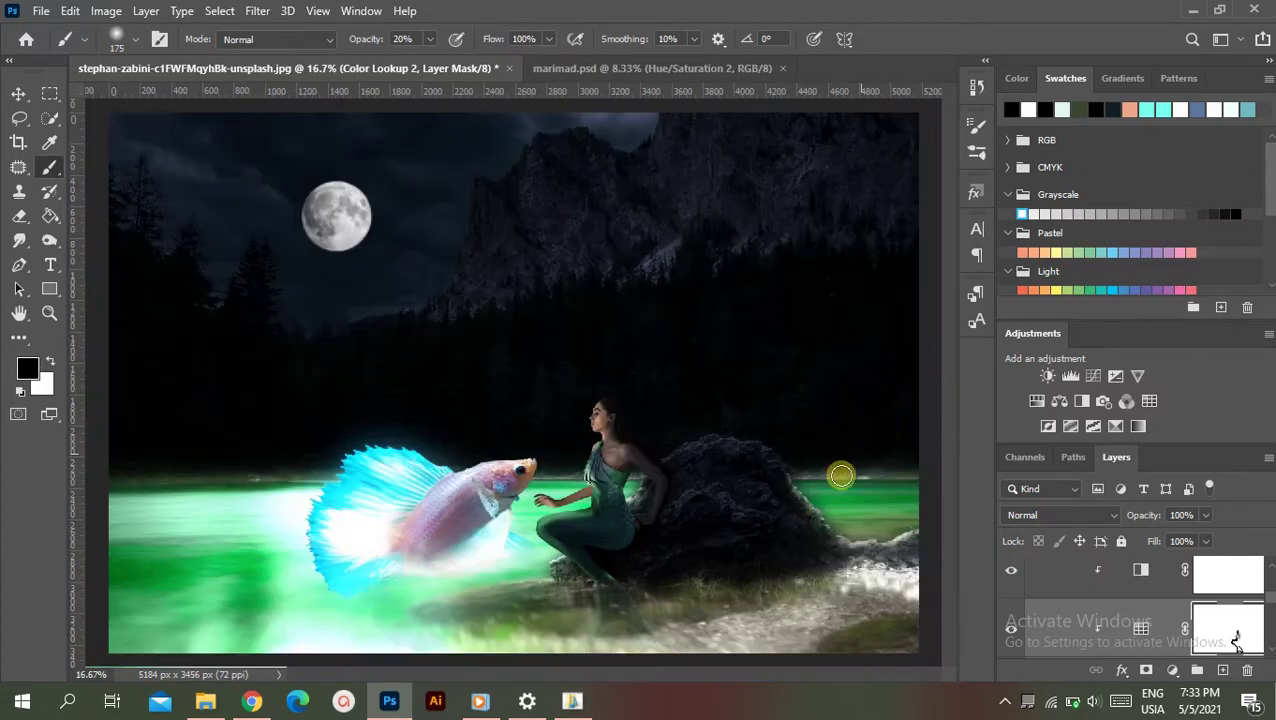
{"action": "left_click_drag", "start_coordinate": [599, 520], "coordinate": [555, 538]}
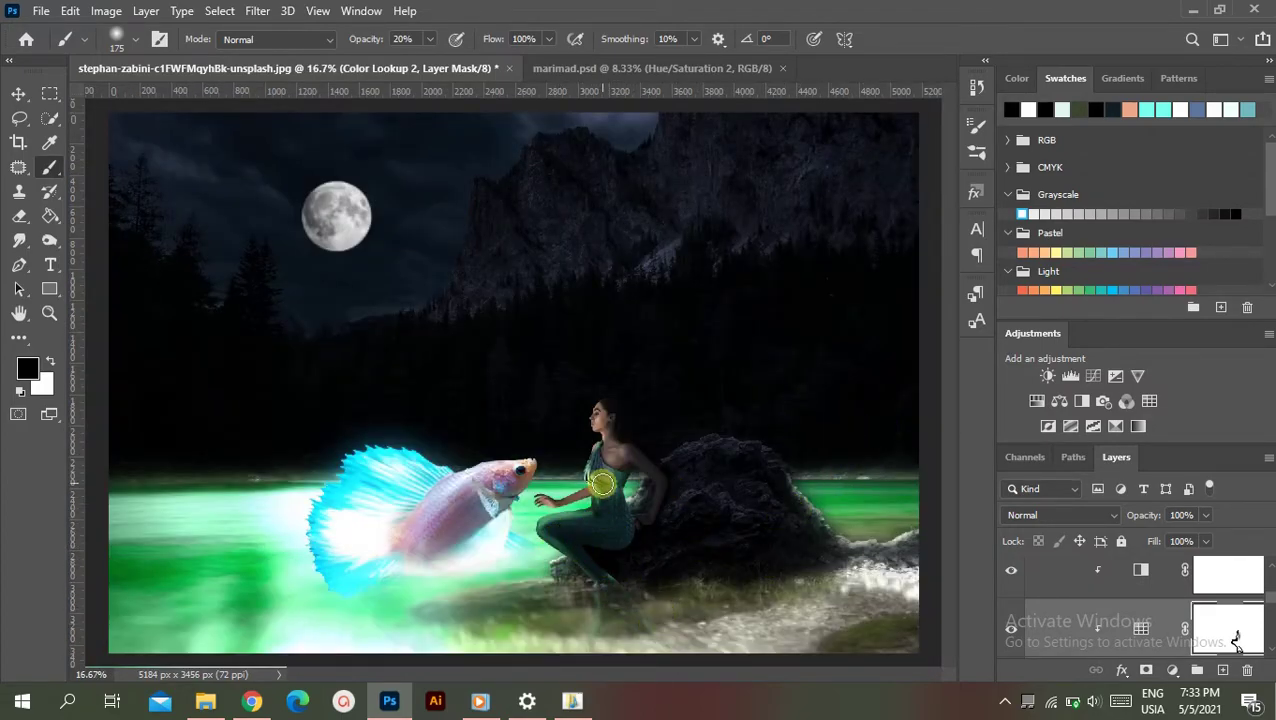
{"action": "left_click_drag", "start_coordinate": [601, 484], "coordinate": [587, 521]}
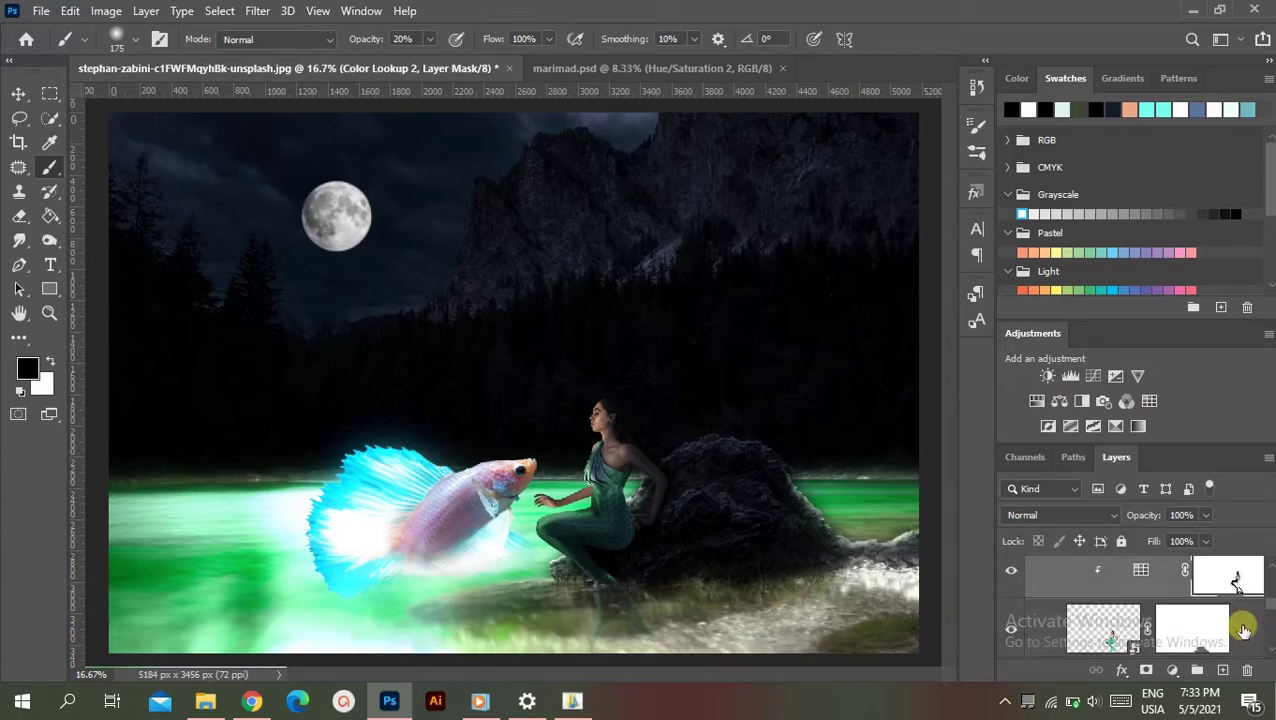
{"action": "scroll", "coordinate": [1236, 633], "scroll_direction": "down", "scroll_amount": 2}
- Add a new empty Layer 3 and darken the mermaid's thigh and tail area, shrinking the brush to 80
{"action": "left_click", "coordinate": [1207, 637]}
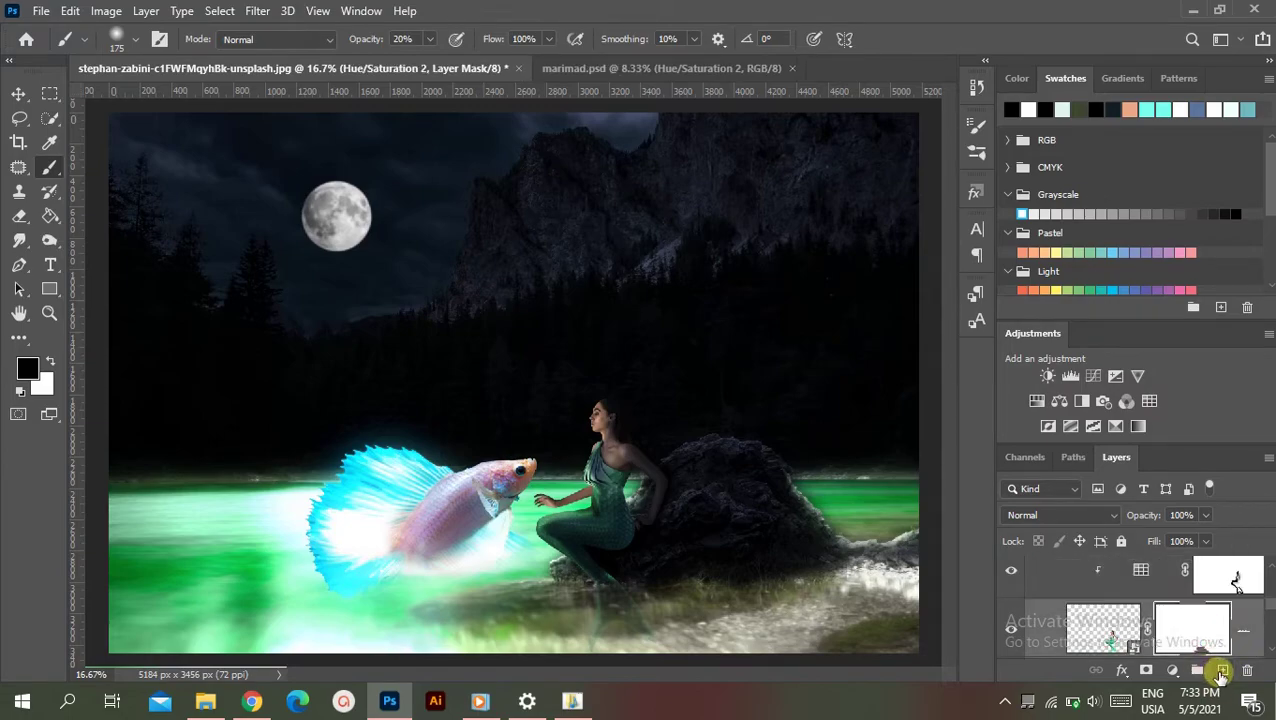
{"action": "left_click", "coordinate": [1221, 672]}
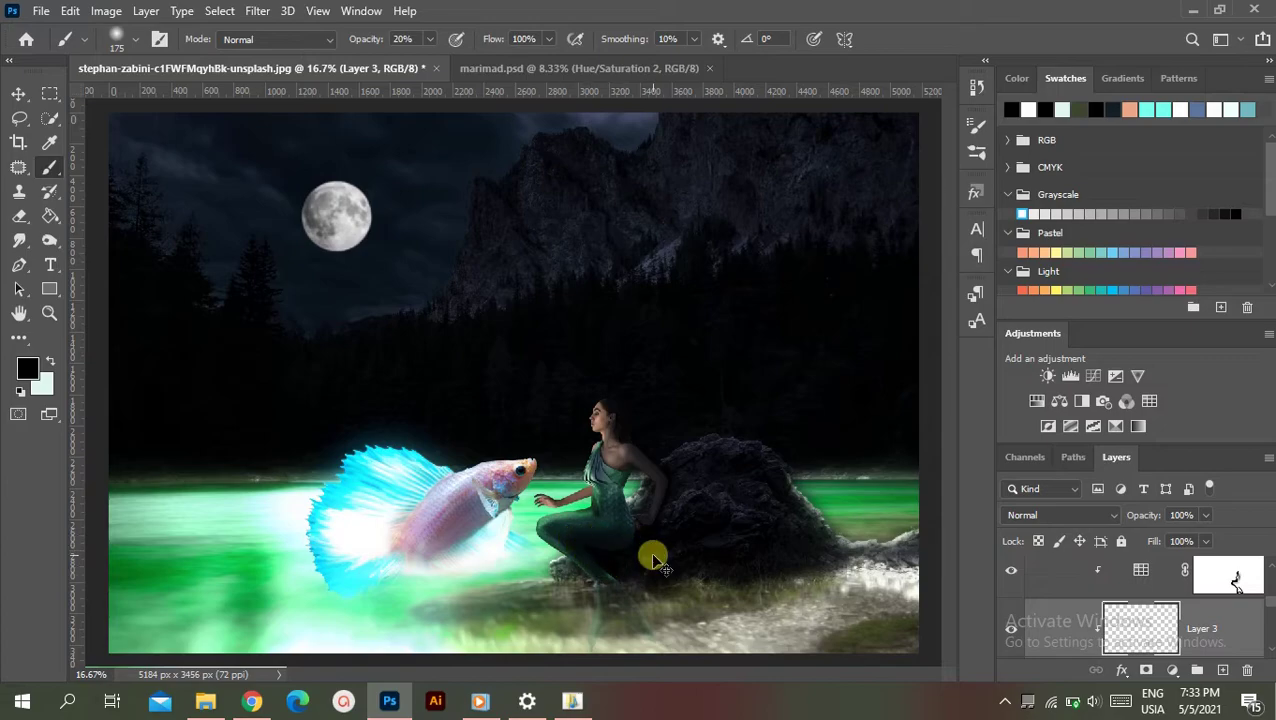
{"action": "key", "text": "ctrl+plus"}
{"action": "key", "text": "ctrl+plus"}
{"action": "scroll", "coordinate": [712, 568], "scroll_direction": "down", "scroll_amount": 3}
{"action": "scroll", "coordinate": [746, 570], "scroll_direction": "down", "scroll_amount": 1}
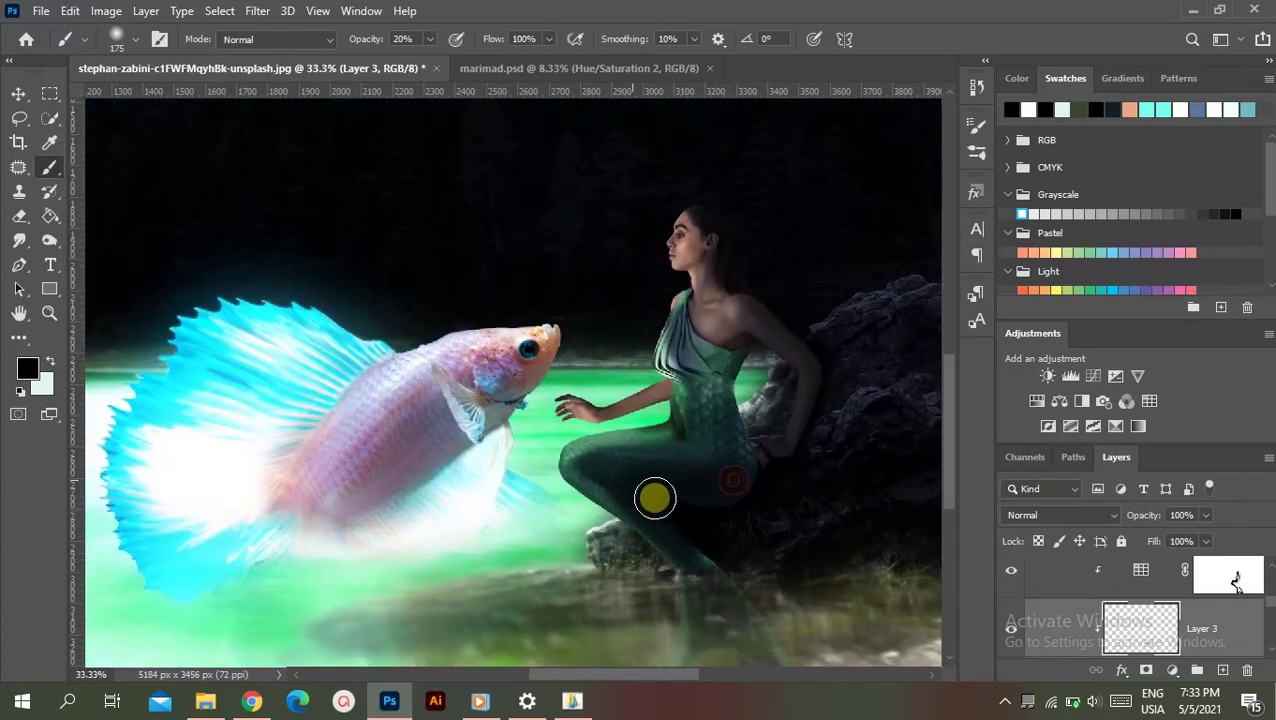
{"action": "mouse_move", "coordinate": [622, 482]}
{"action": "left_mouse_down"}
{"action": "mouse_move", "coordinate": [723, 495]}
{"action": "mouse_move", "coordinate": [729, 507]}
{"action": "mouse_move", "coordinate": [639, 491]}
{"action": "left_mouse_up"}
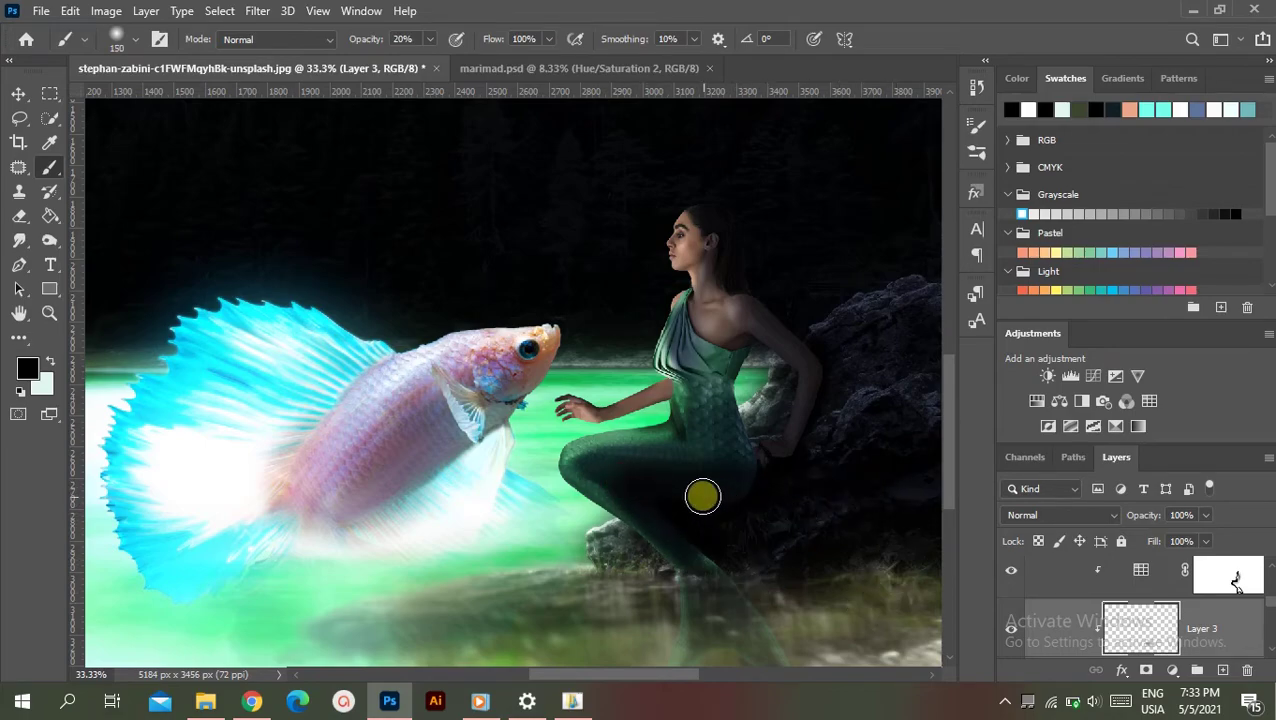
{"action": "key", "text": "bracketleft"}
{"action": "key", "text": "bracketleft"}
{"action": "key", "text": "bracketleft"}
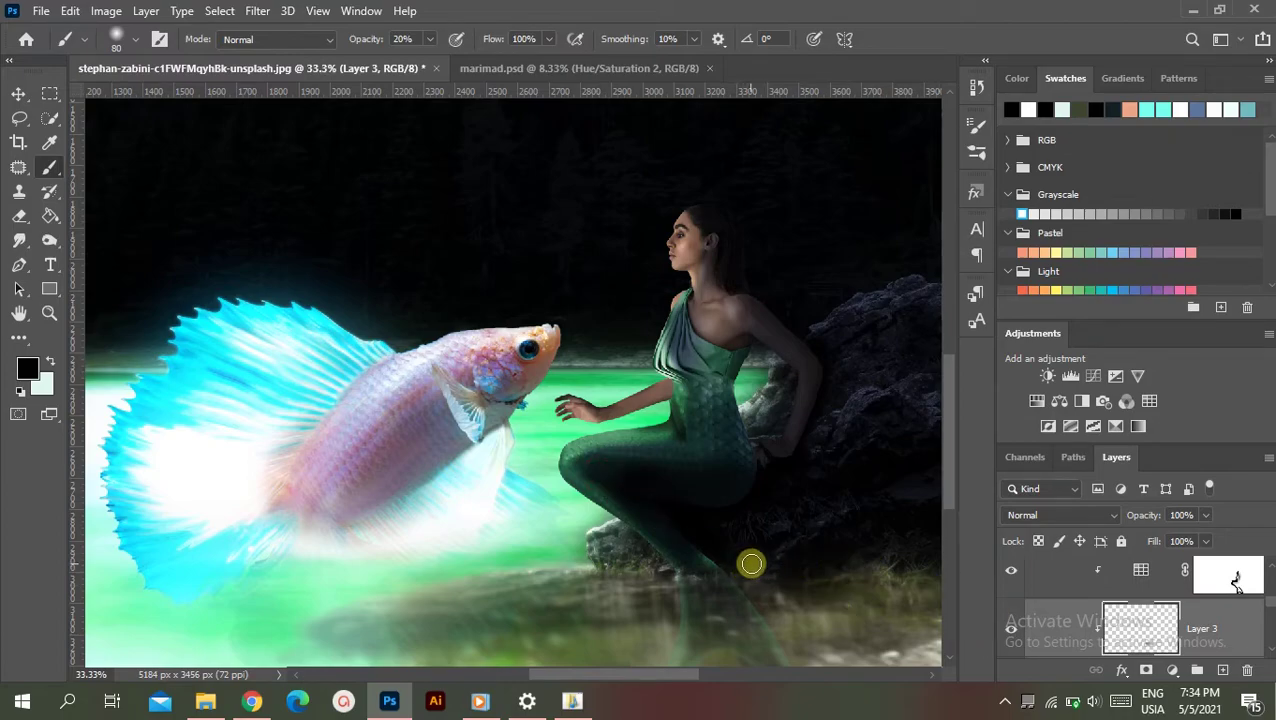
- Shade the mermaid's leg with soft black brush strokes at 20% opacity
{"action": "key", "text": "ctrl+minus"}
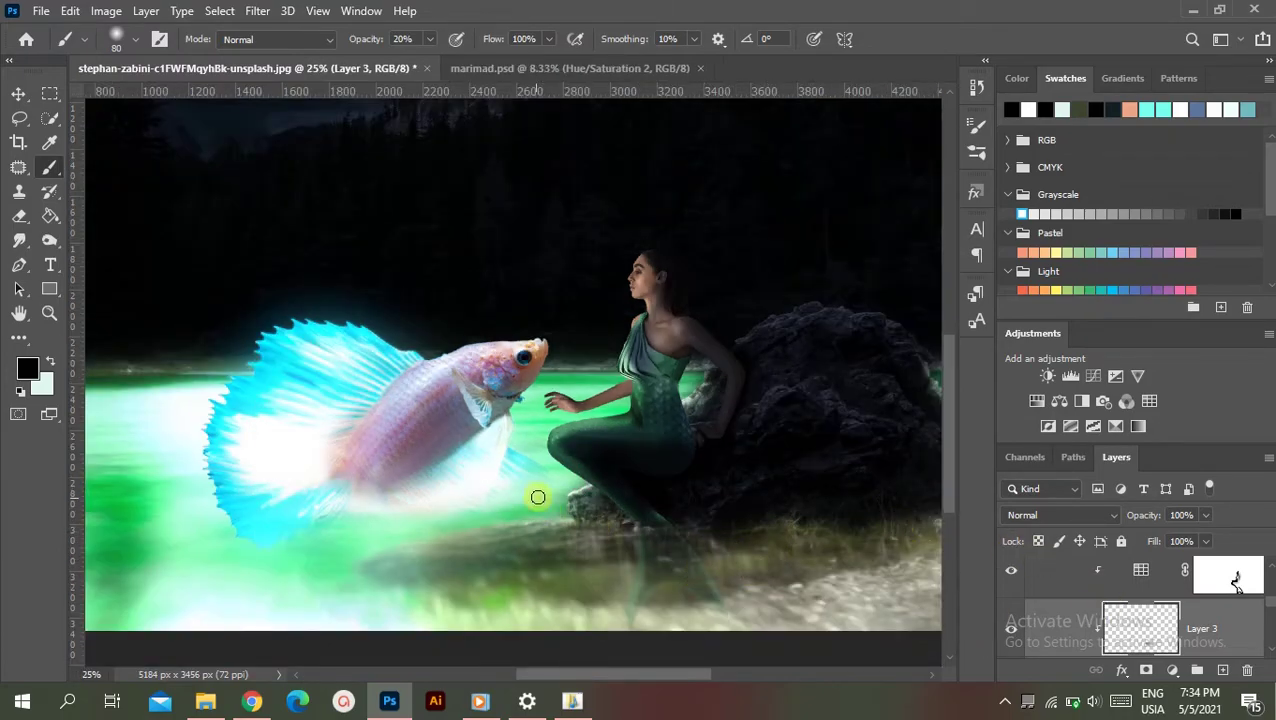
{"action": "key", "text": "ctrl+minus"}
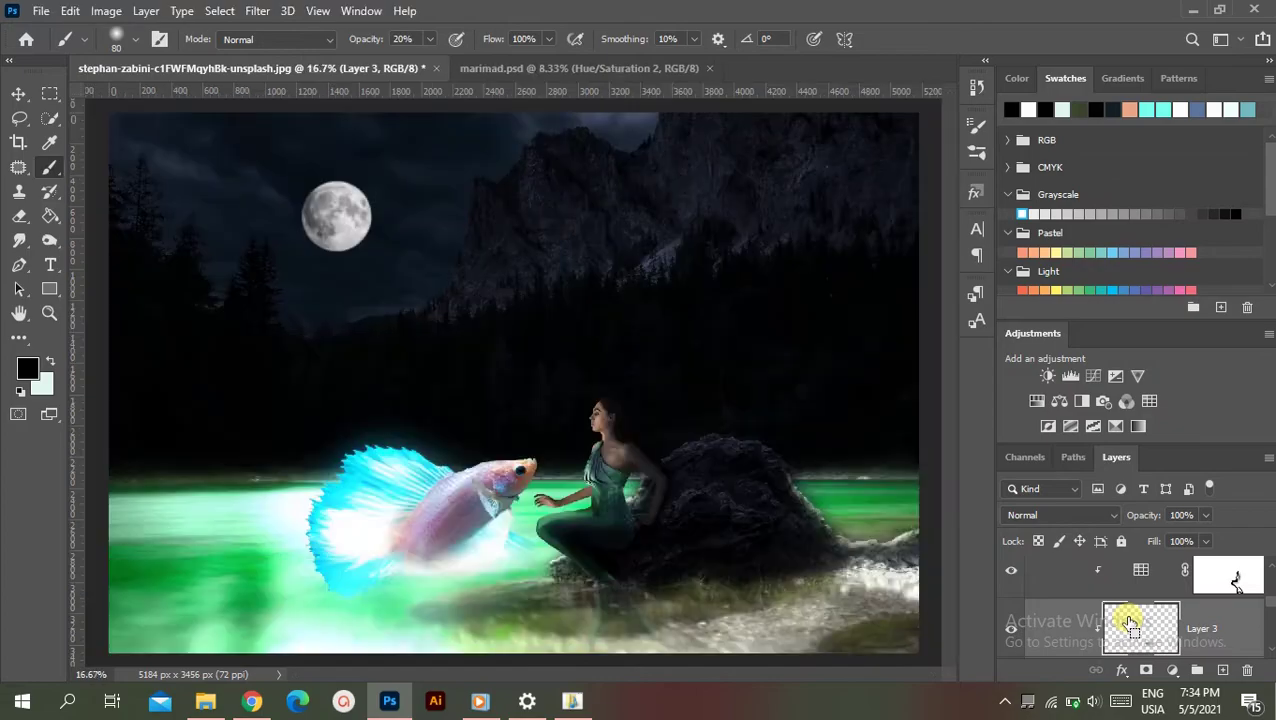
{"action": "key", "text": "ctrl+minus"}
{"action": "key", "text": "ctrl+plus"}
{"action": "key", "text": "ctrl+plus"}
{"action": "key", "text": "ctrl+plus"}
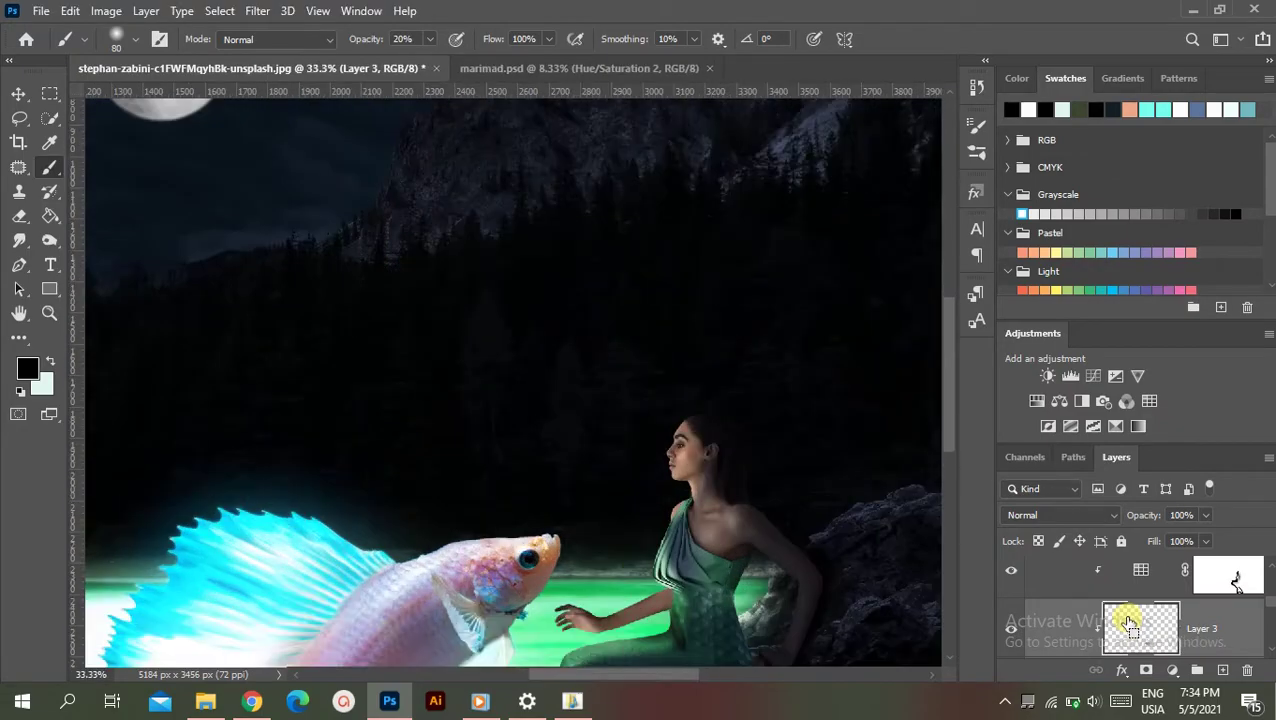
{"action": "scroll", "coordinate": [1045, 628], "scroll_direction": "down", "scroll_amount": 2}
{"action": "scroll", "coordinate": [1045, 628], "scroll_direction": "up", "scroll_amount": 2}
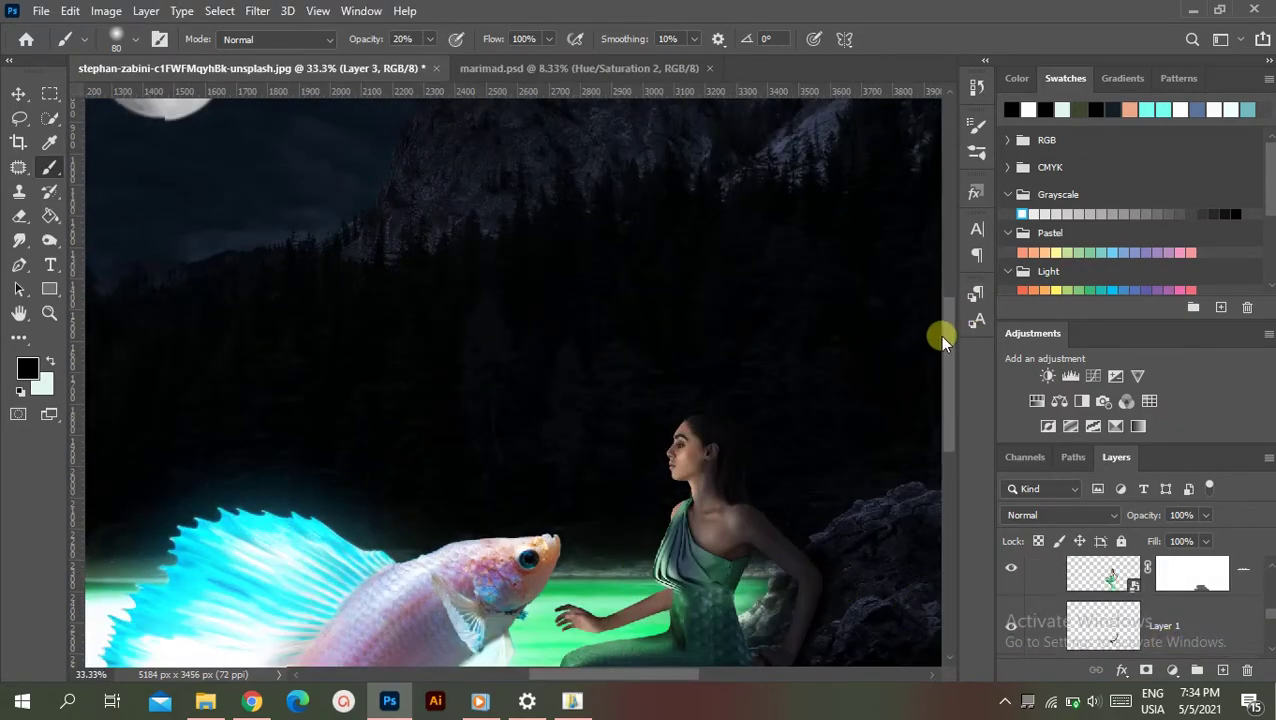
{"action": "left_click_drag", "start_coordinate": [945, 335], "coordinate": [945, 425]}
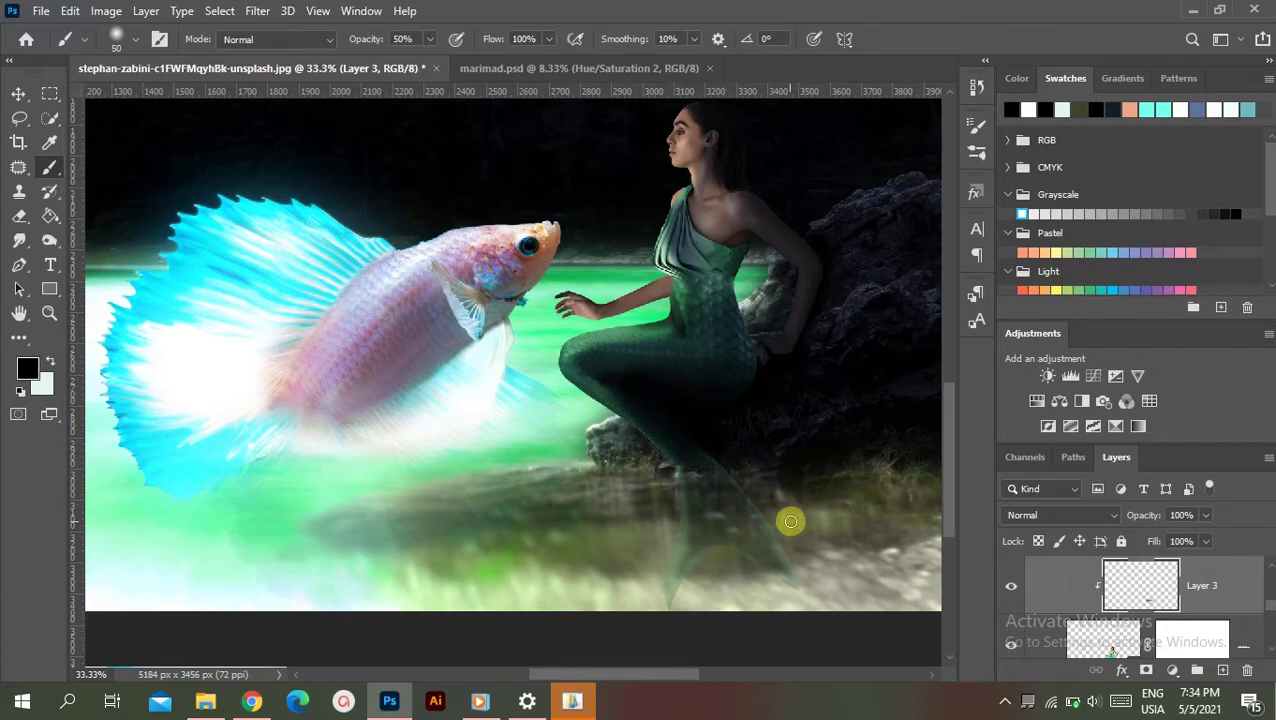
{"action": "key", "text": "ctrl+minus"}
{"action": "key", "text": "ctrl+minus"}
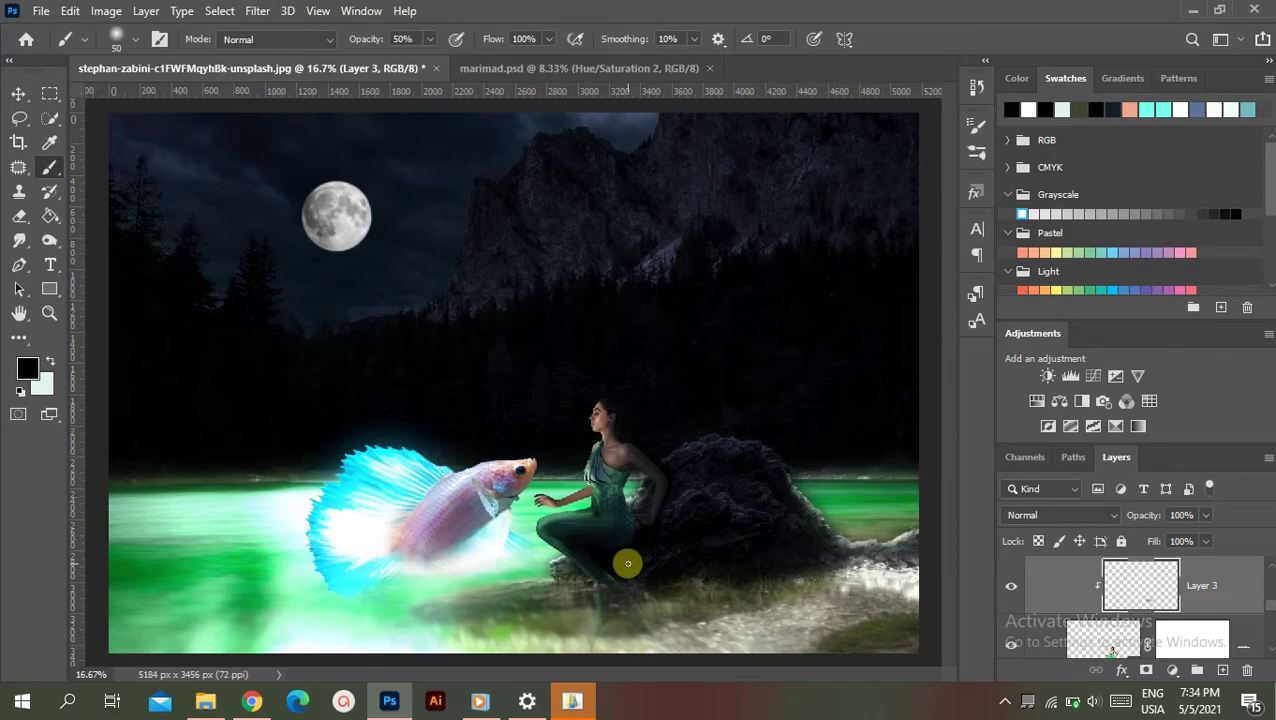
{"action": "key", "text": "ctrl+plus"}
{"action": "key", "text": "ctrl+plus"}
{"action": "key", "text": "ctrl+plus"}
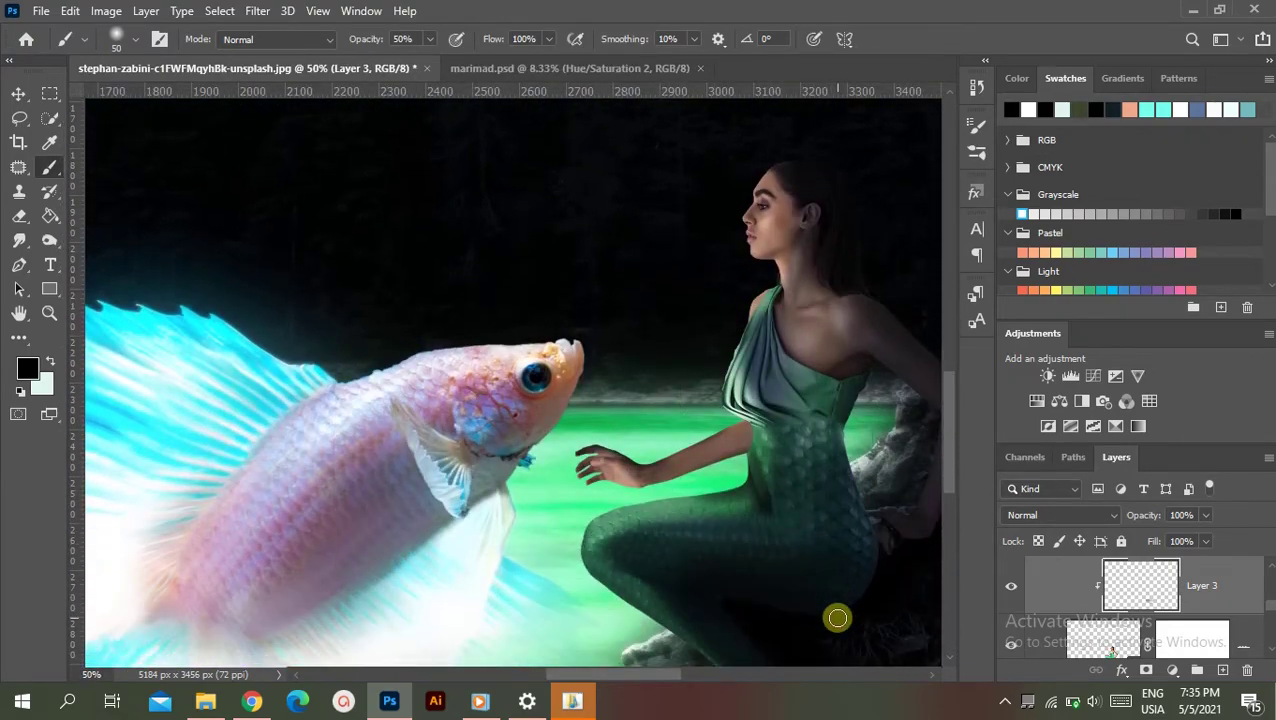
{"action": "scroll", "coordinate": [838, 618], "scroll_direction": "down", "scroll_amount": 2}
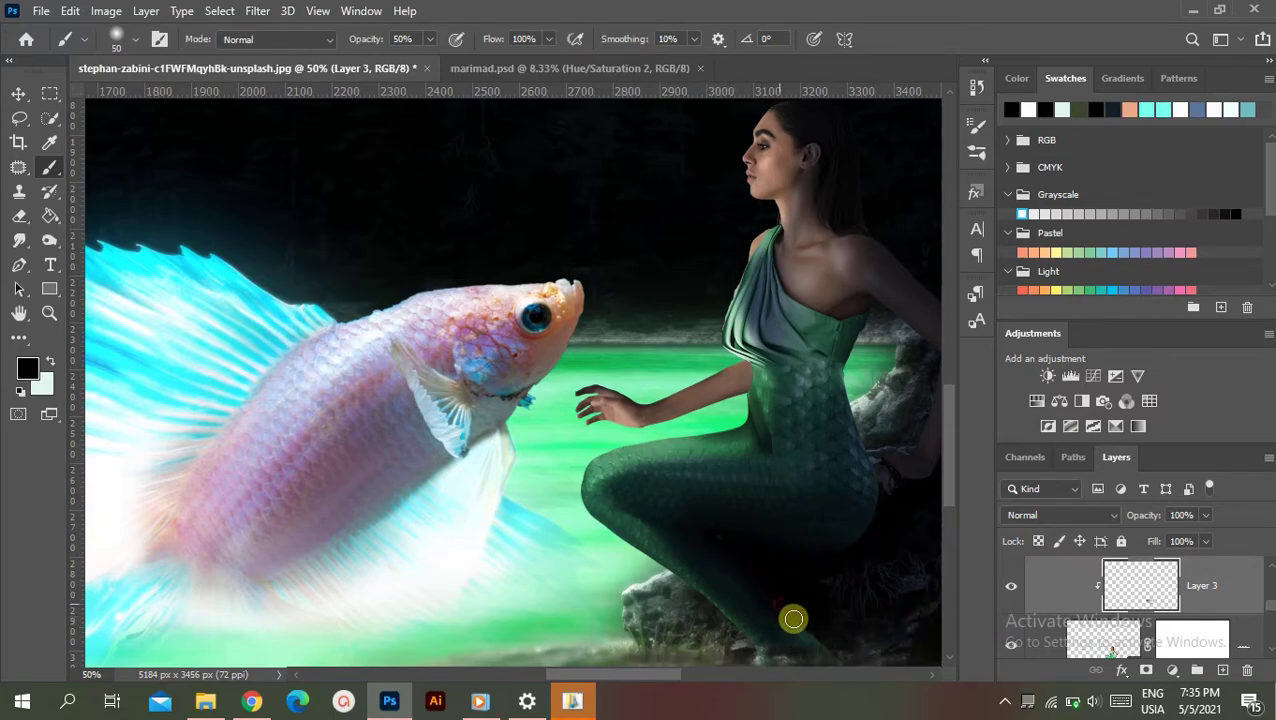
{"action": "key", "text": "ctrl+minus"}
{"action": "key", "text": "ctrl+minus"}
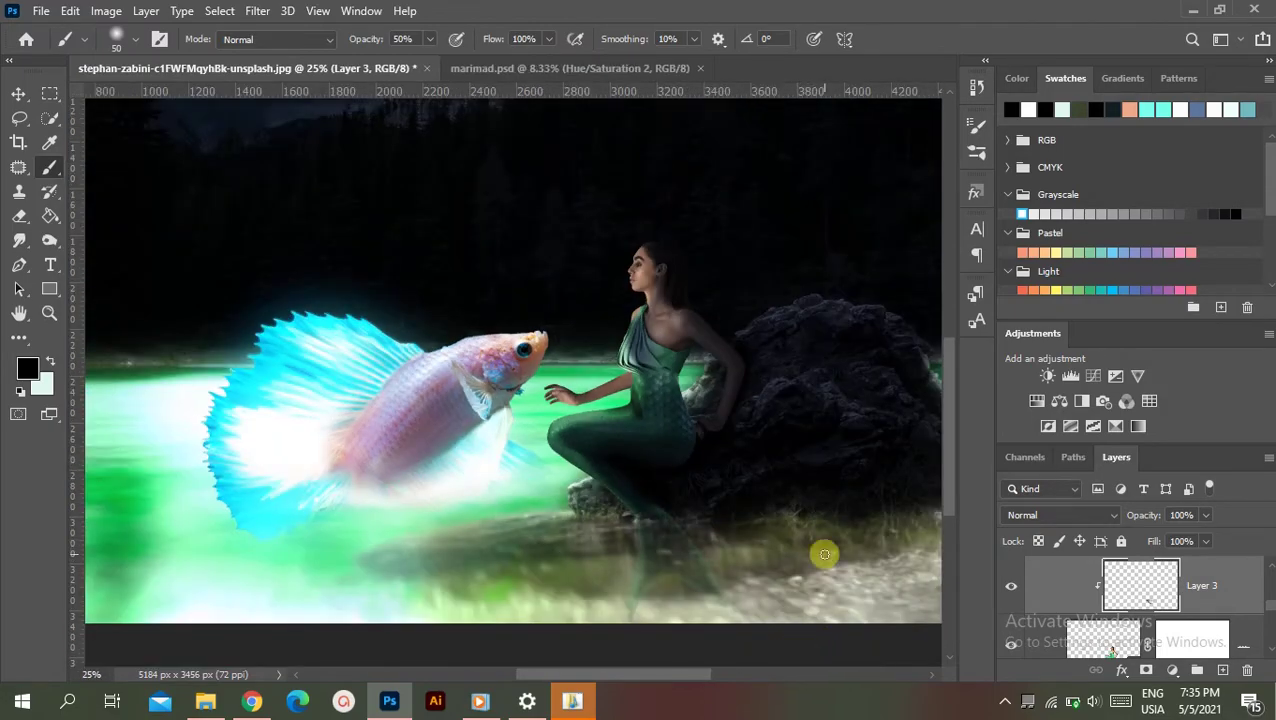
{"action": "key", "text": "ctrl+plus"}
{"action": "key", "text": "ctrl+plus"}
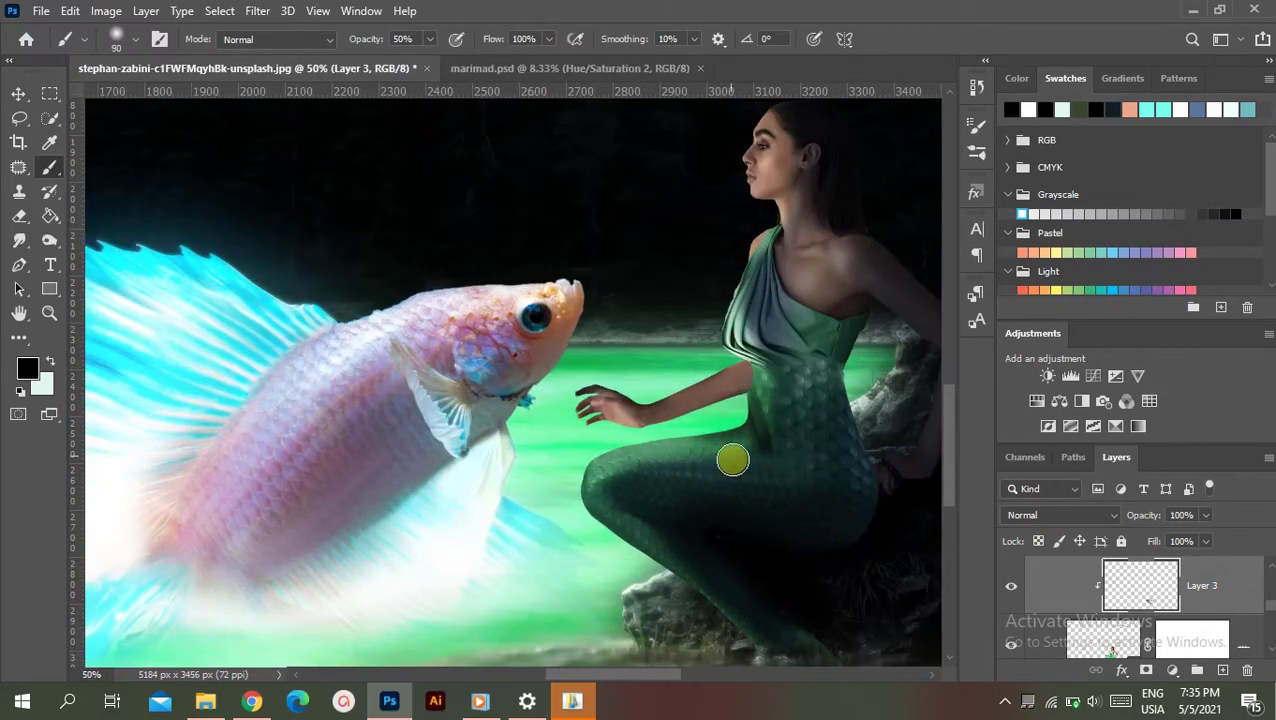
{"action": "left_click_drag", "start_coordinate": [395, 55], "coordinate": [404, 55]}
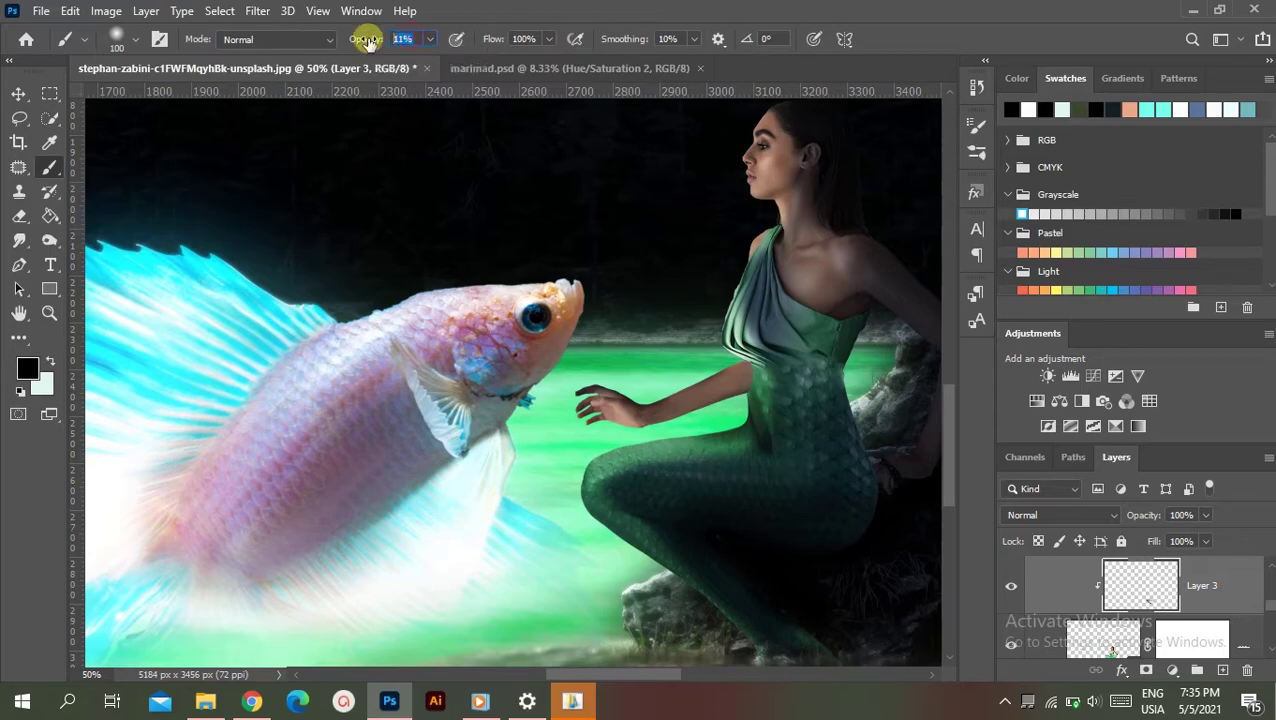
{"action": "left_click_drag", "start_coordinate": [745, 553], "coordinate": [724, 514]}
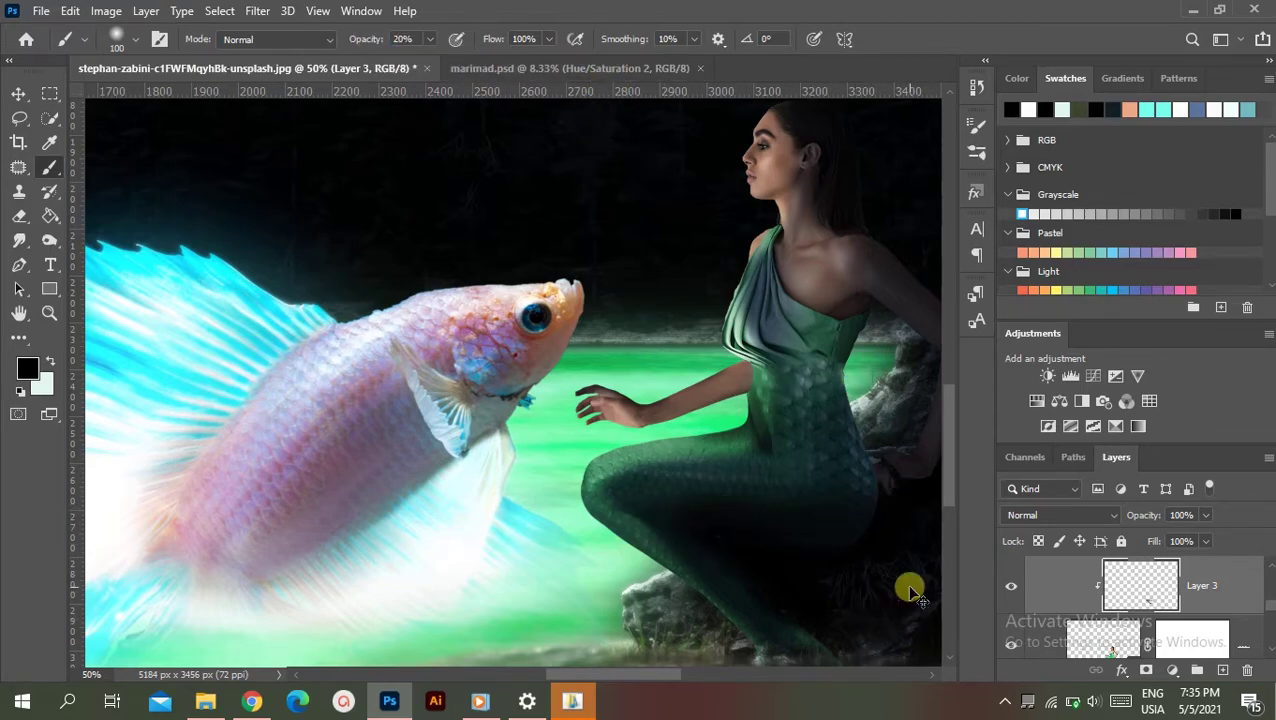
{"action": "key", "text": "ctrl+minus"}
{"action": "key", "text": "ctrl+minus"}
{"action": "key", "text": "ctrl+minus"}
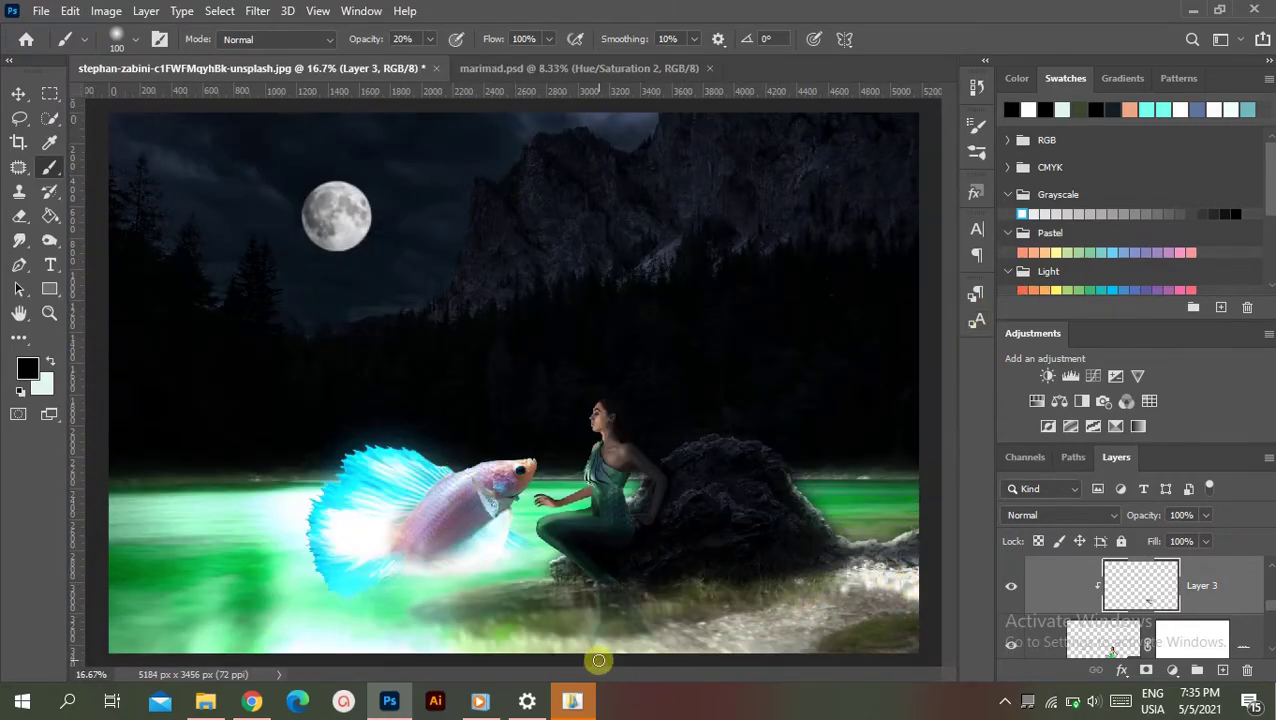
- Select the fish glow layer, Layer 2 copy, and toggle its visibility to compare
{"action": "scroll", "coordinate": [1268, 605], "scroll_direction": "down", "scroll_amount": 2}
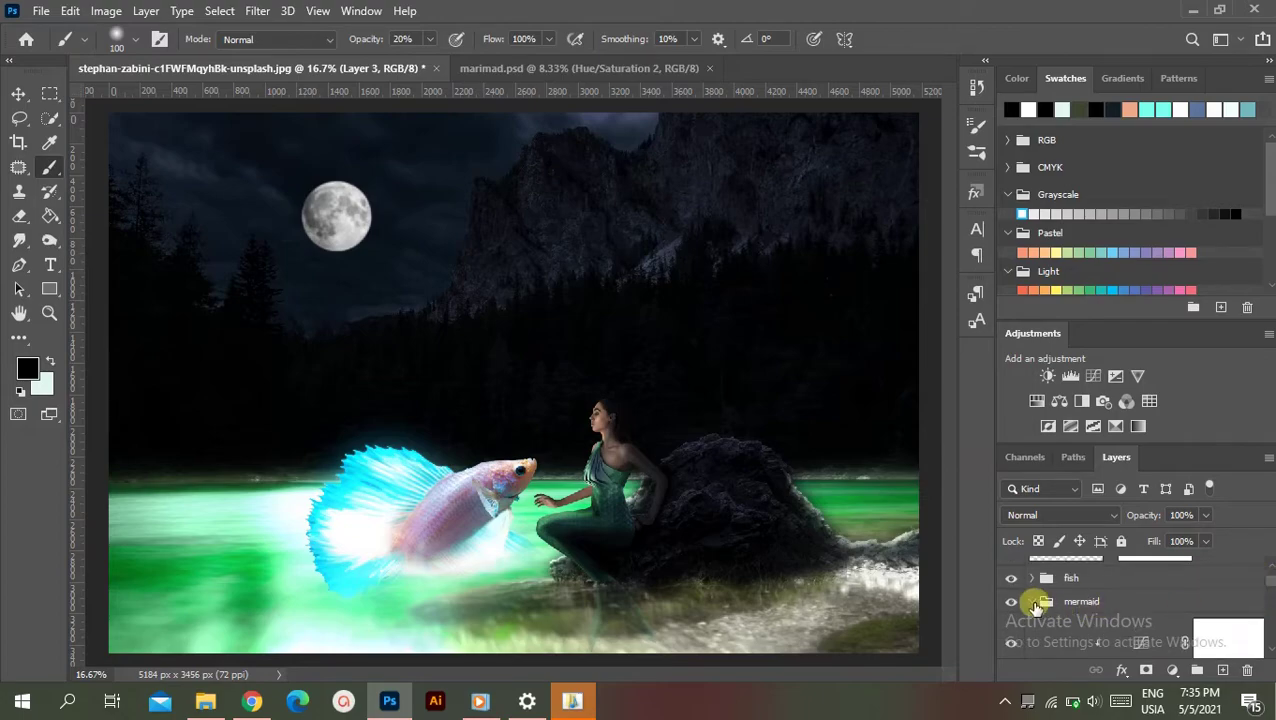
{"action": "left_click", "coordinate": [1240, 641]}
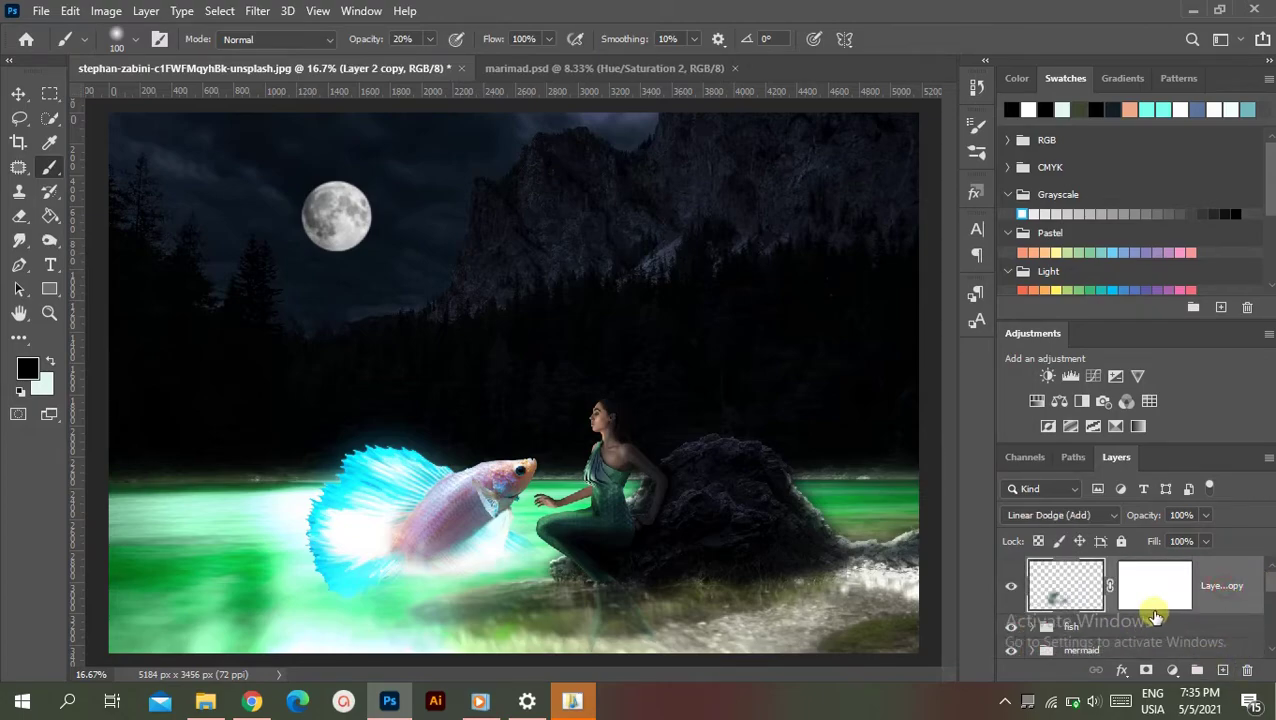
{"action": "left_click", "coordinate": [1009, 590]}
{"action": "left_click", "coordinate": [1009, 590]}
{"action": "left_click", "coordinate": [1009, 590]}
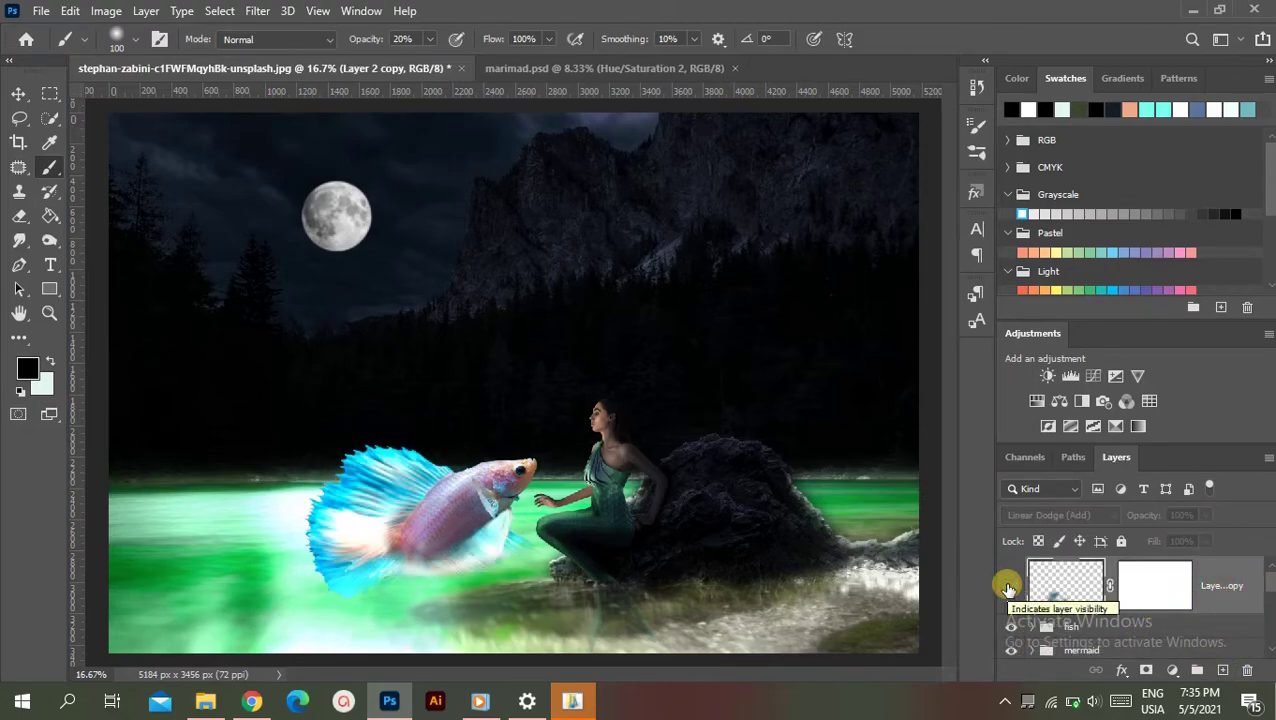
{"action": "left_click", "coordinate": [1008, 588]}
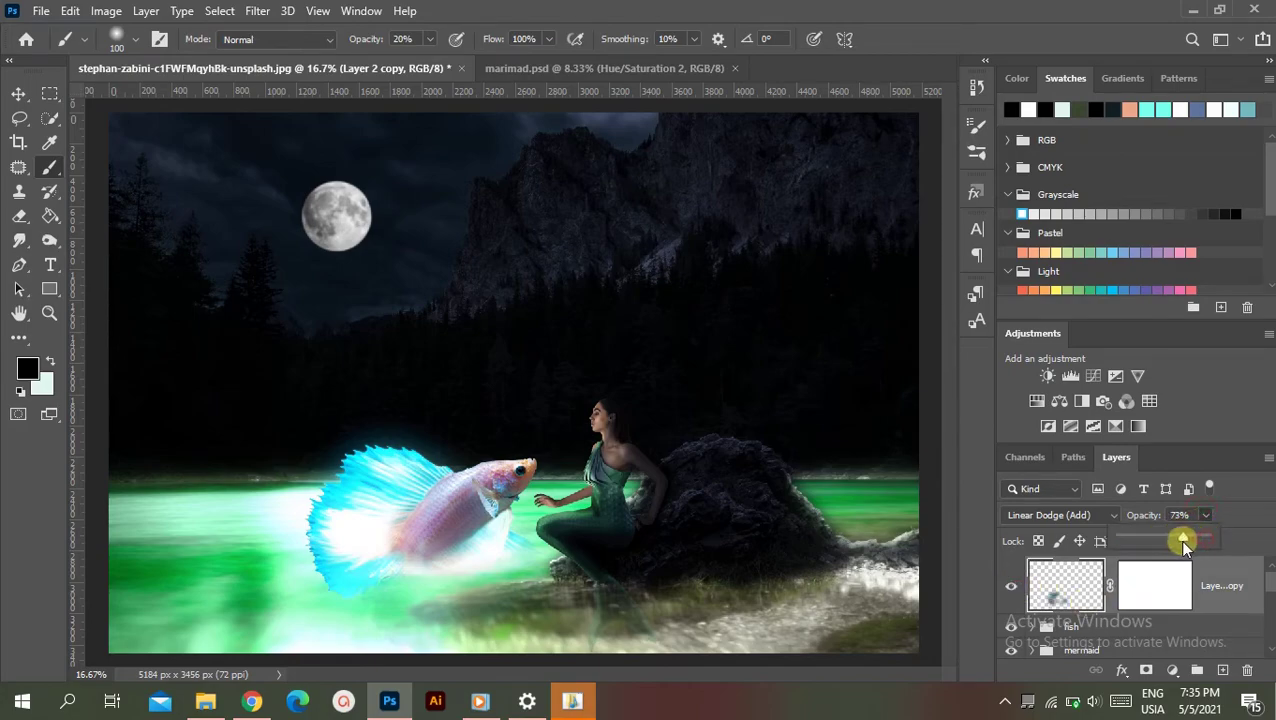
- Lower the fish glow layer's opacity to 50%, comparing it hidden and shown
{"action": "left_click_drag", "start_coordinate": [1183, 542], "coordinate": [1170, 542]}
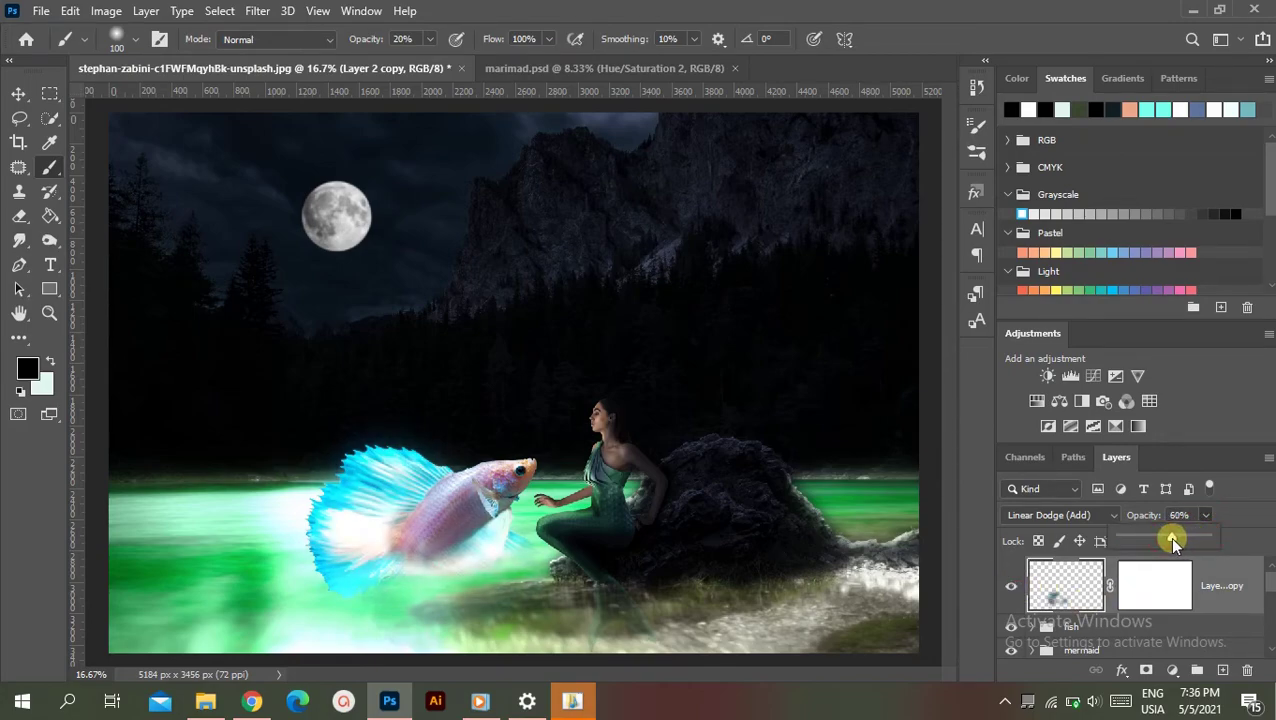
{"action": "left_click", "coordinate": [1204, 512]}
{"action": "left_click", "coordinate": [1011, 588]}
{"action": "left_click", "coordinate": [1011, 588]}
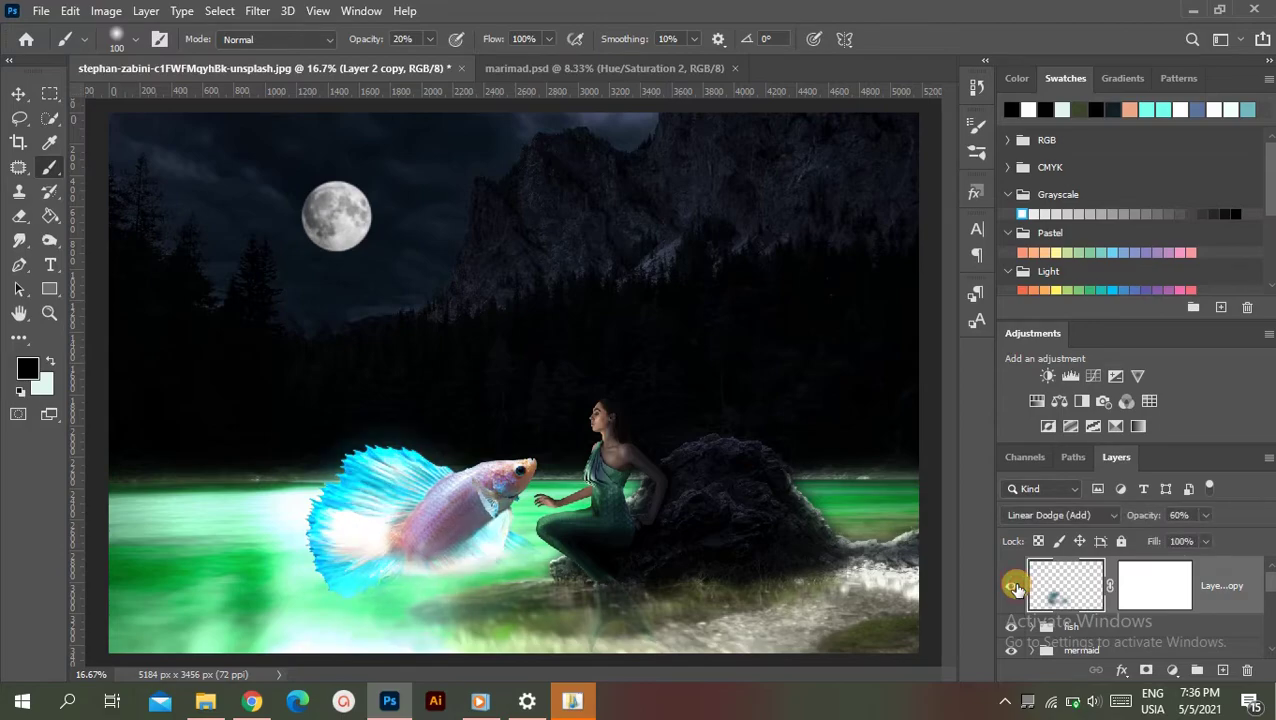
{"action": "left_click", "coordinate": [1141, 515]}
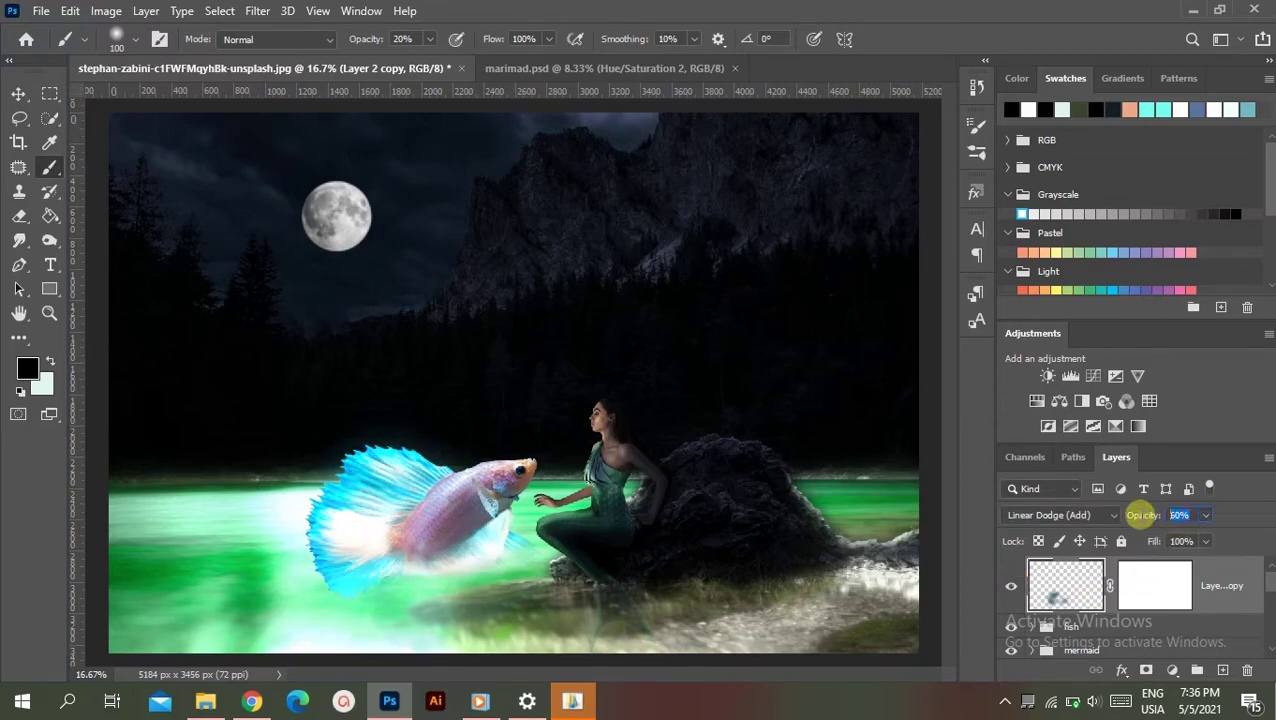
{"action": "type", "text": "50"}
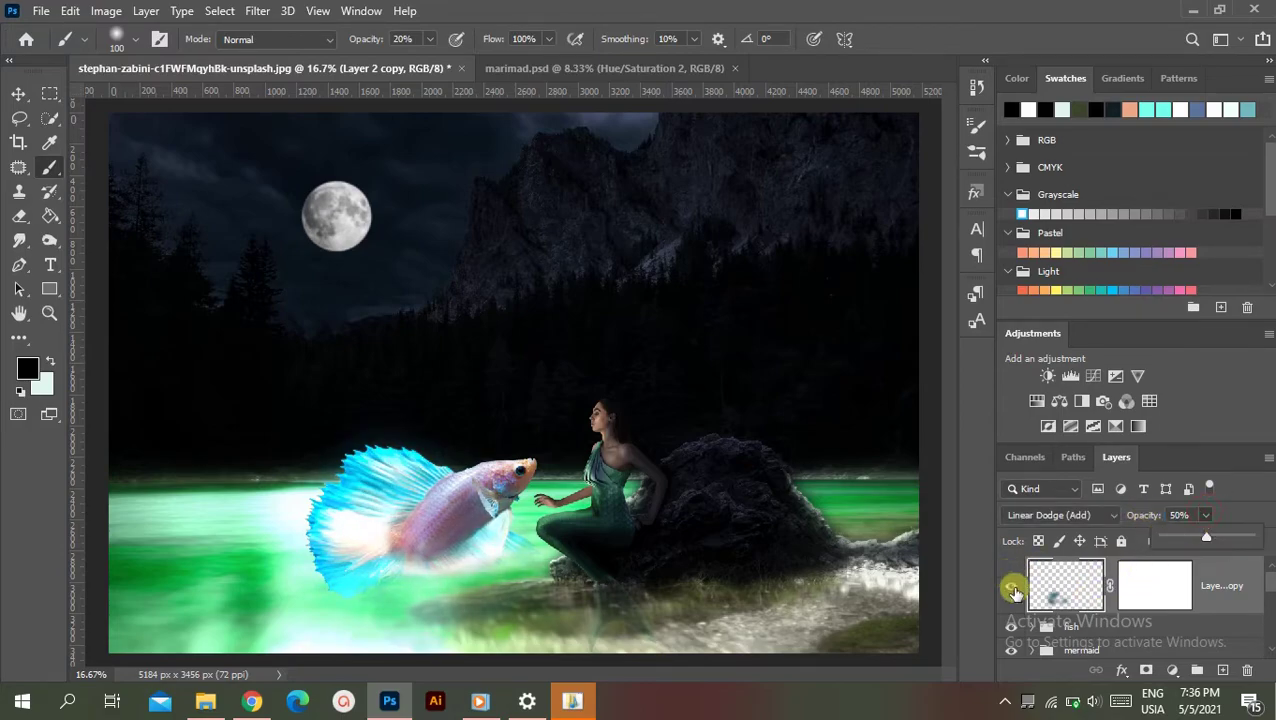
{"action": "left_click", "coordinate": [1011, 588]}
{"action": "left_click", "coordinate": [1011, 588]}
{"action": "left_click", "coordinate": [1011, 588]}
{"action": "left_click", "coordinate": [1011, 588]}
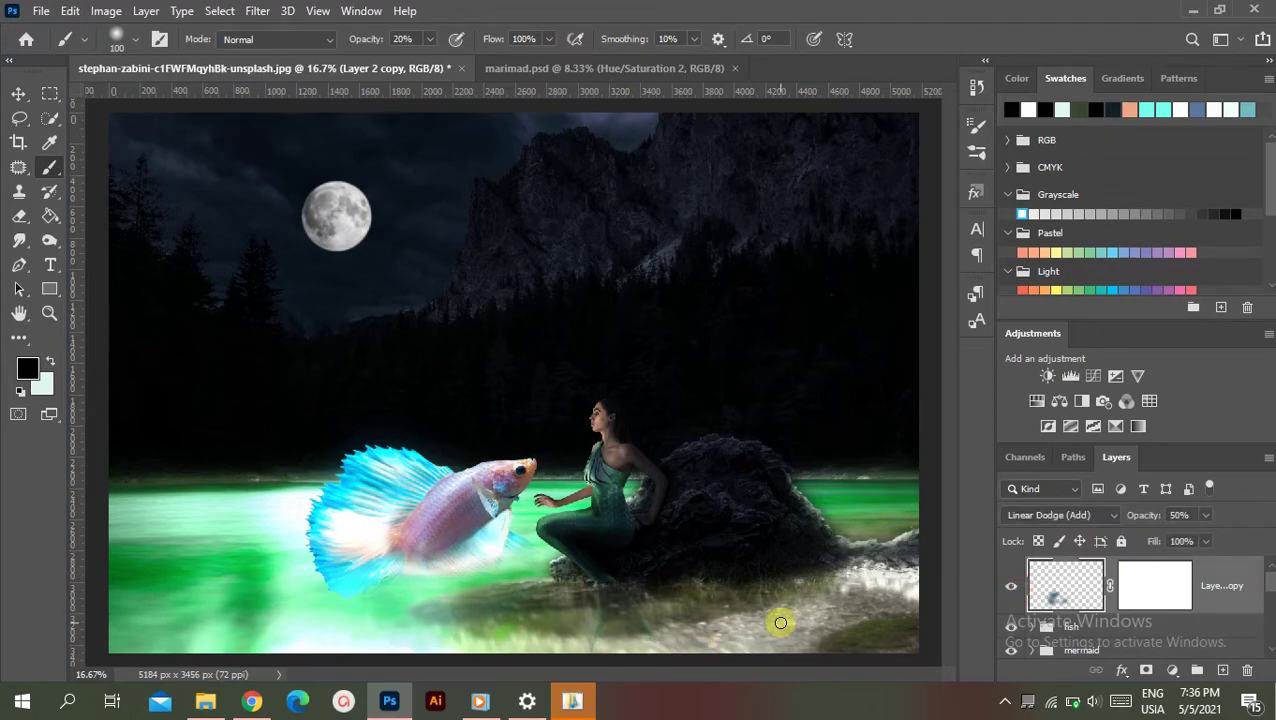
- Move the glow layer into the fish group and zoom out to the whole image
{"action": "key", "text": "ctrl+minus"}
{"action": "key", "text": "ctrl+minus"}
{"action": "key", "text": "ctrl+plus"}
{"action": "key", "text": "ctrl+plus"}
{"action": "left_click_drag", "start_coordinate": [1185, 592], "coordinate": [1076, 628]}
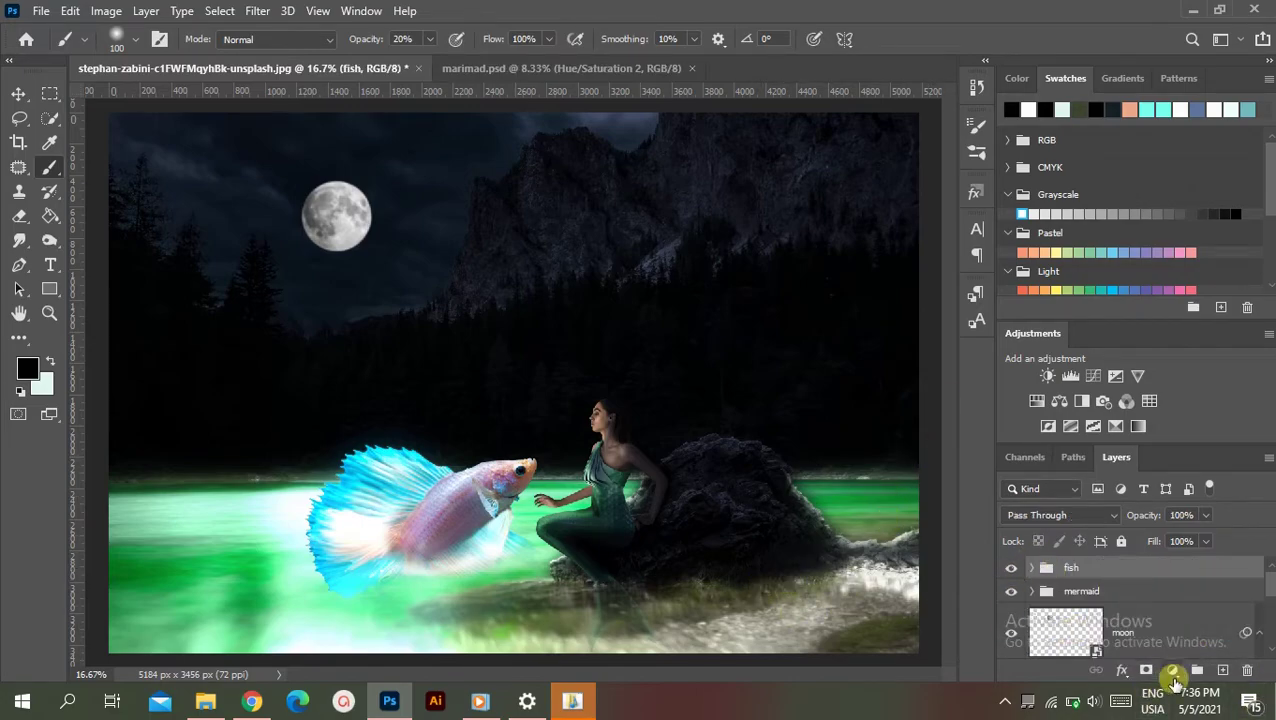
{"action": "key", "text": "ctrl+minus"}
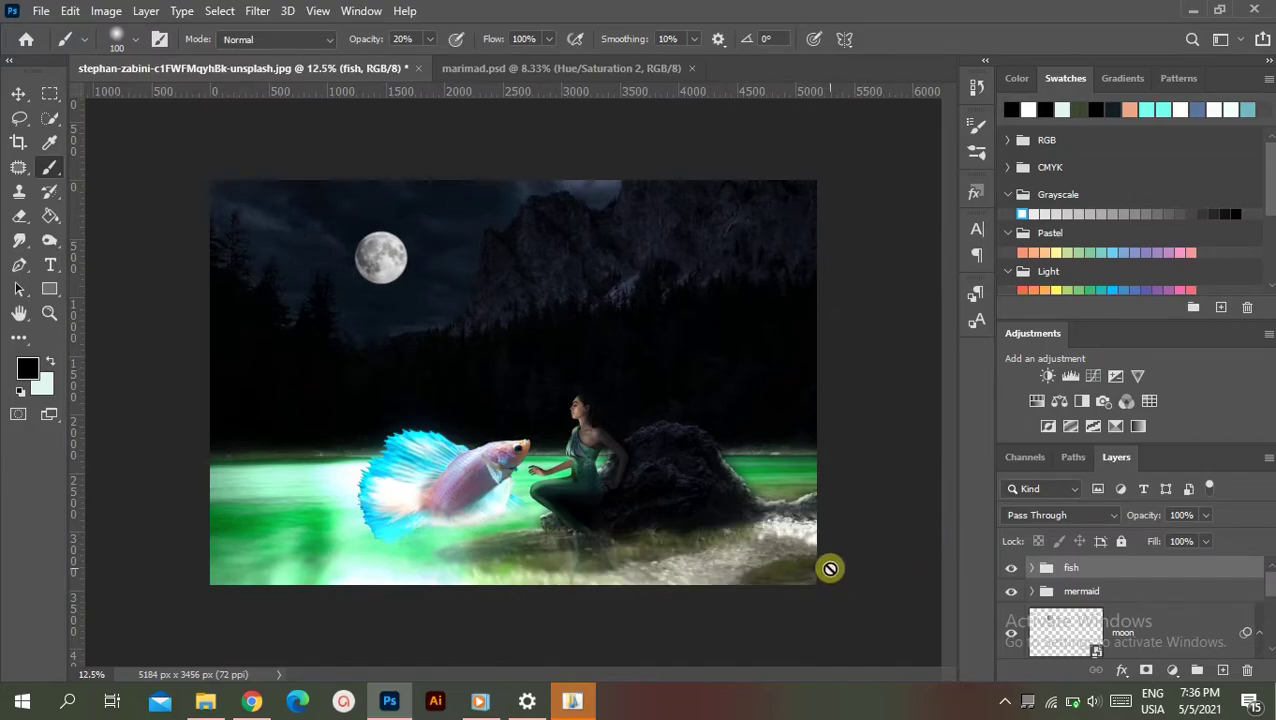
- Add a new empty layer above the fish group and pick Splash 2 from the Water Splash brushes
{"action": "left_click", "coordinate": [1224, 670]}
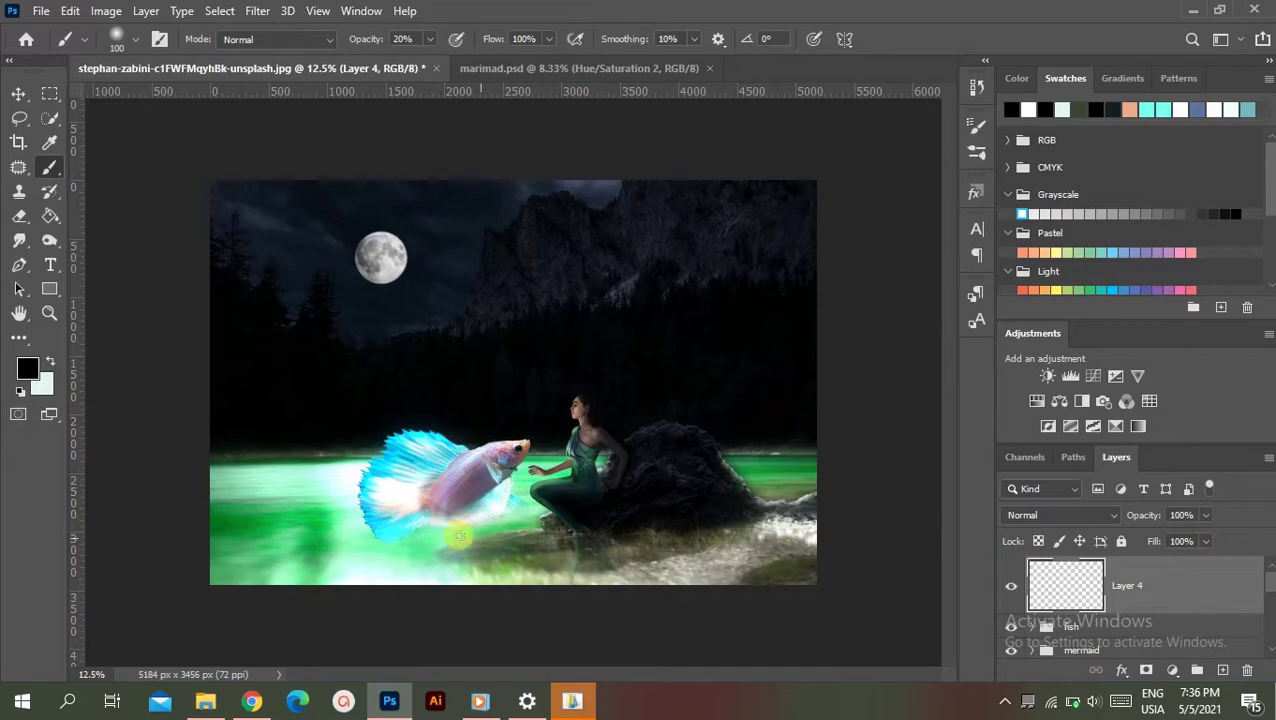
{"action": "left_click", "coordinate": [117, 39]}
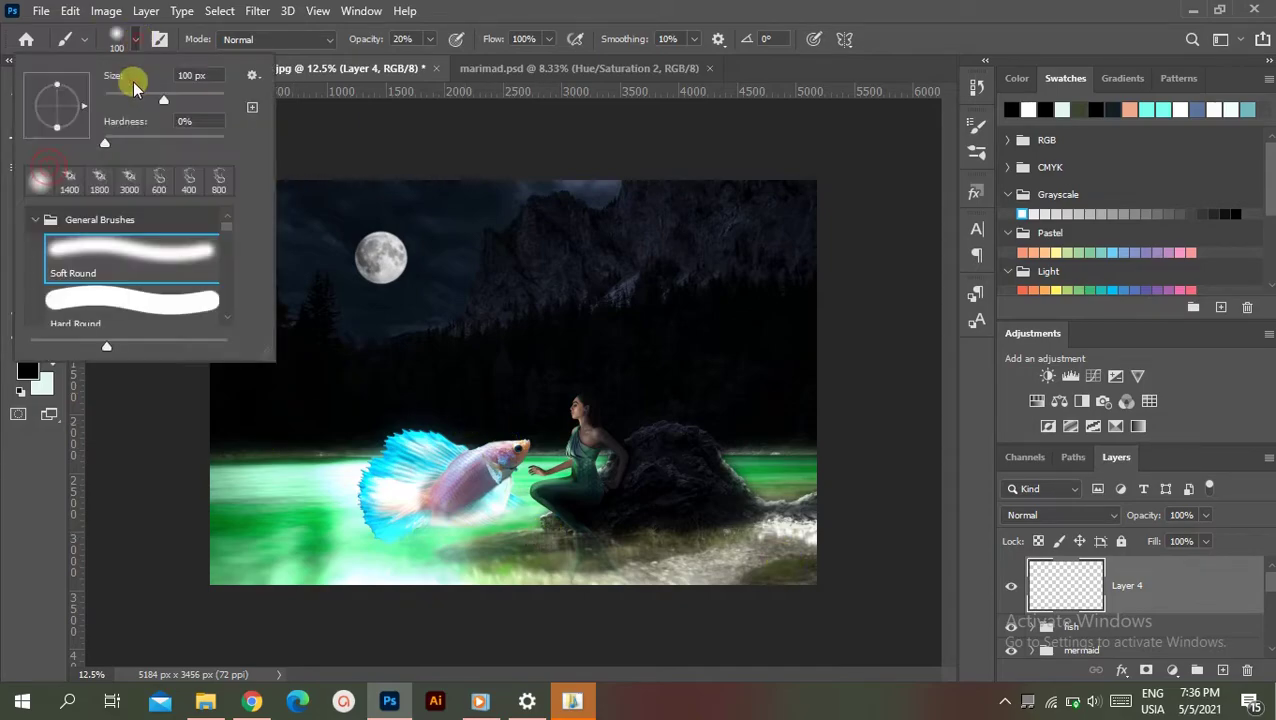
{"action": "left_click", "coordinate": [36, 219]}
{"action": "left_click", "coordinate": [199, 248]}
{"action": "scroll", "coordinate": [214, 285], "scroll_direction": "down", "scroll_amount": 3}
{"action": "scroll", "coordinate": [218, 280], "scroll_direction": "up", "scroll_amount": 2}
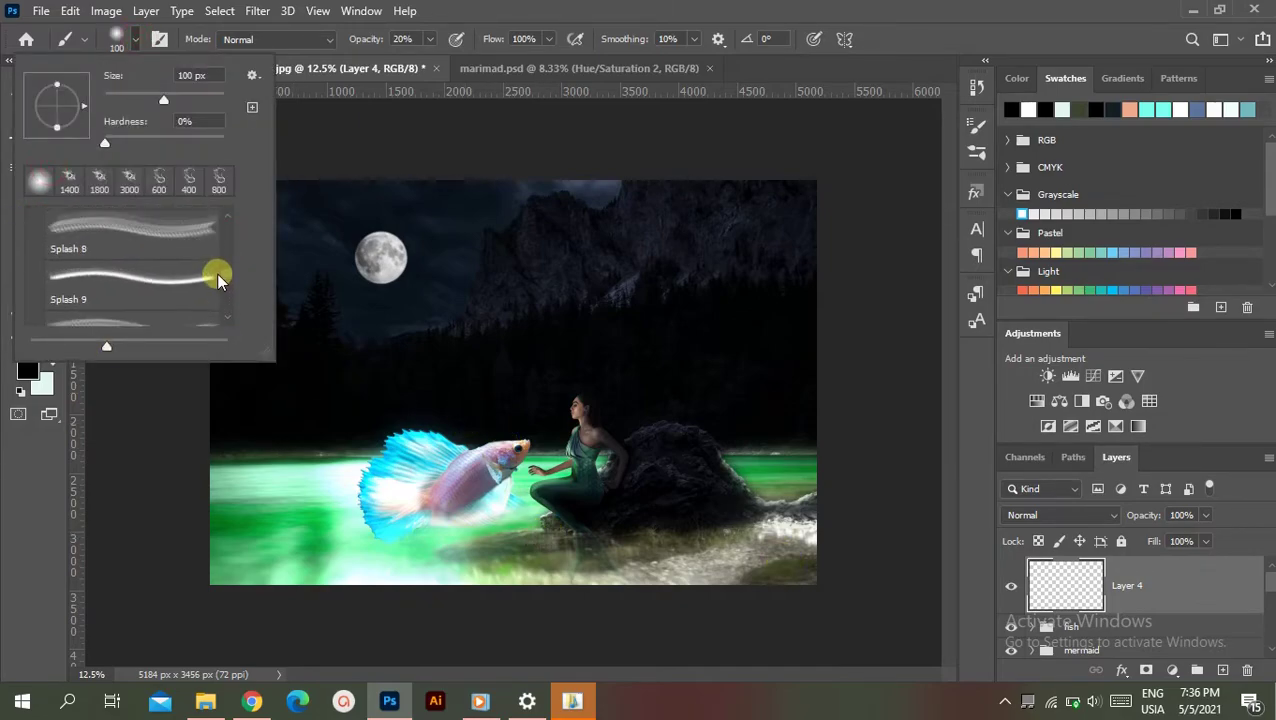
{"action": "scroll", "coordinate": [214, 250], "scroll_direction": "up", "scroll_amount": 3}
{"action": "left_click", "coordinate": [105, 313]}
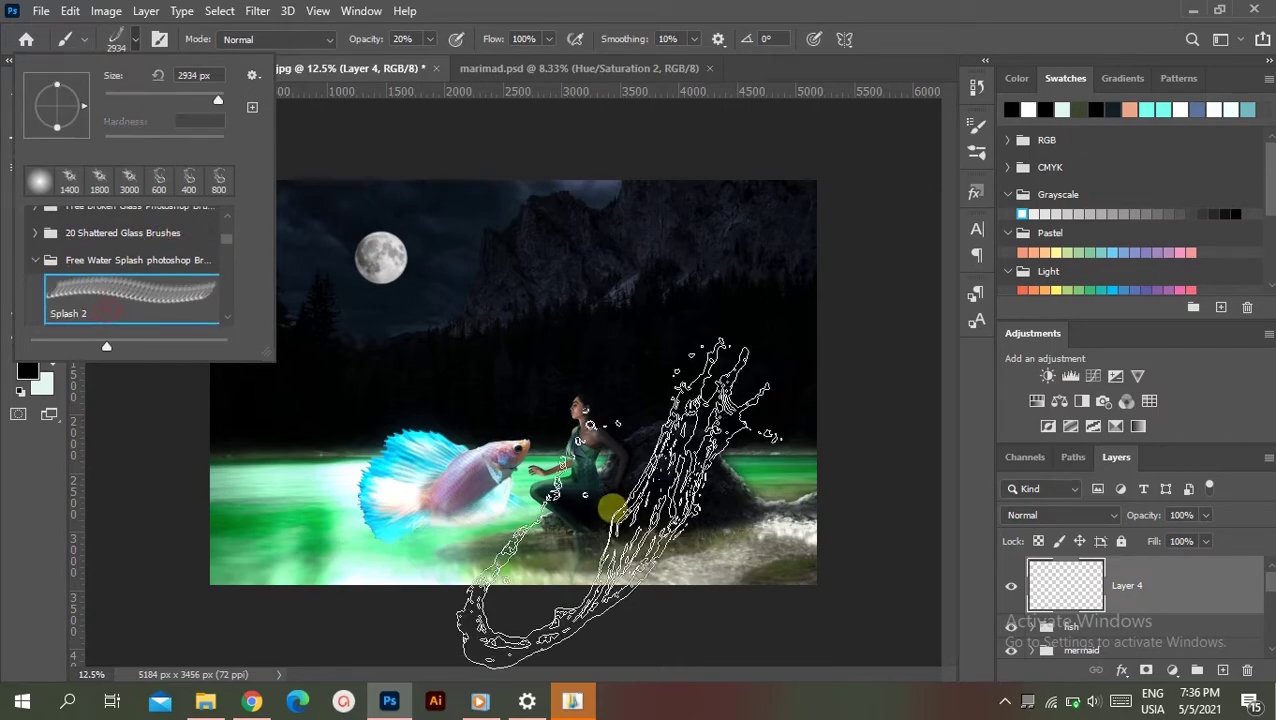
- Switch to the Splash 7 brush at 100% opacity
{"action": "key", "text": "period"}
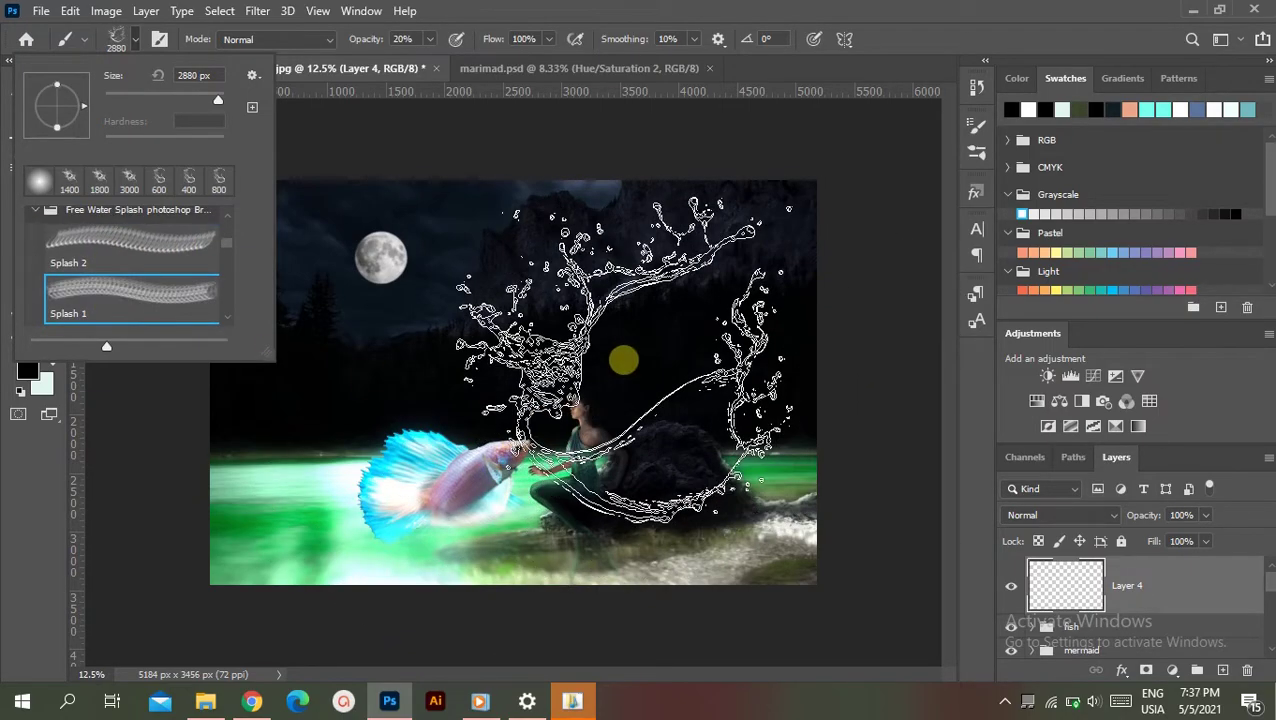
{"action": "key", "text": "period"}
{"action": "key", "text": "period"}
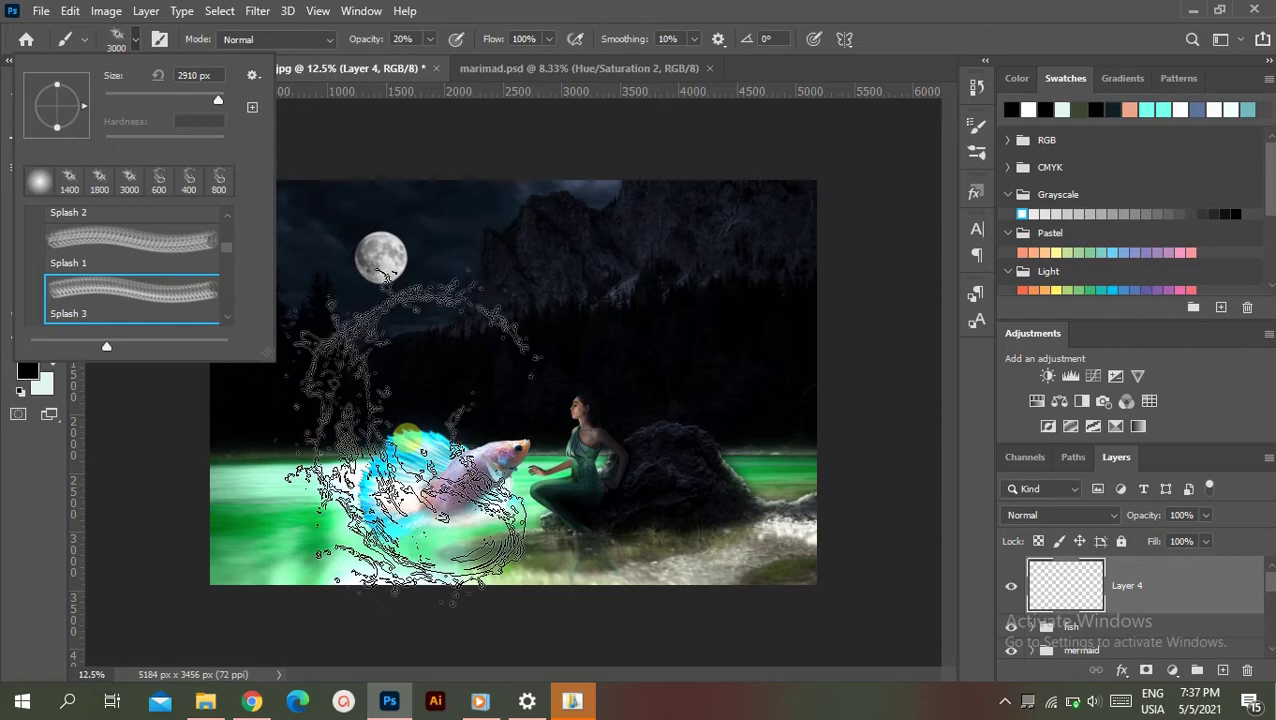
{"action": "key", "text": "period"}
{"action": "key", "text": "period"}
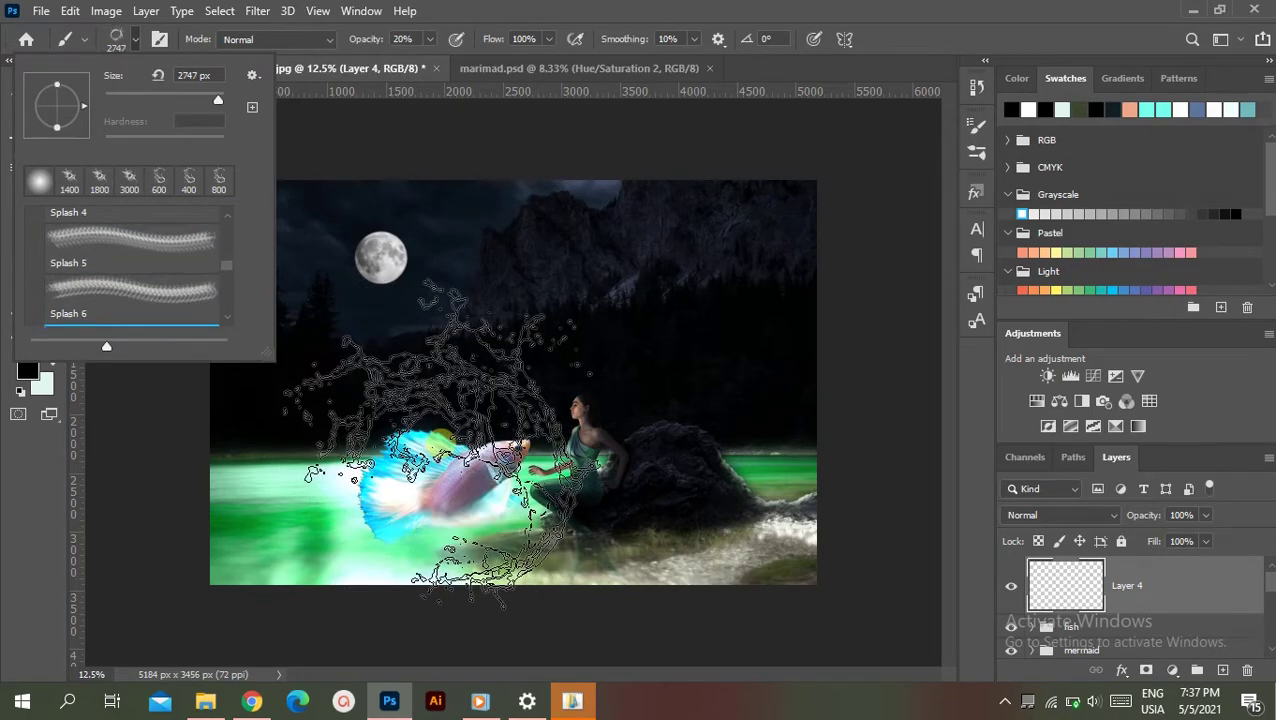
{"action": "key", "text": "period"}
{"action": "key", "text": "Return"}
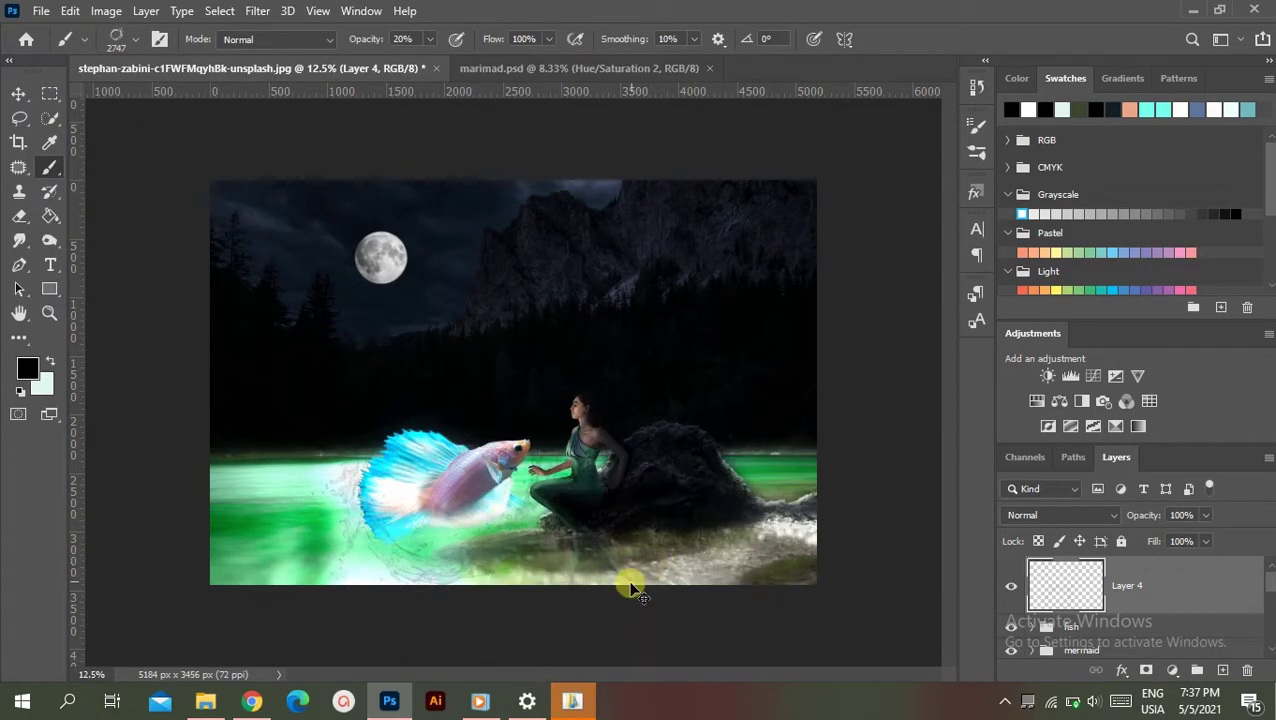
{"action": "left_click", "coordinate": [429, 38]}
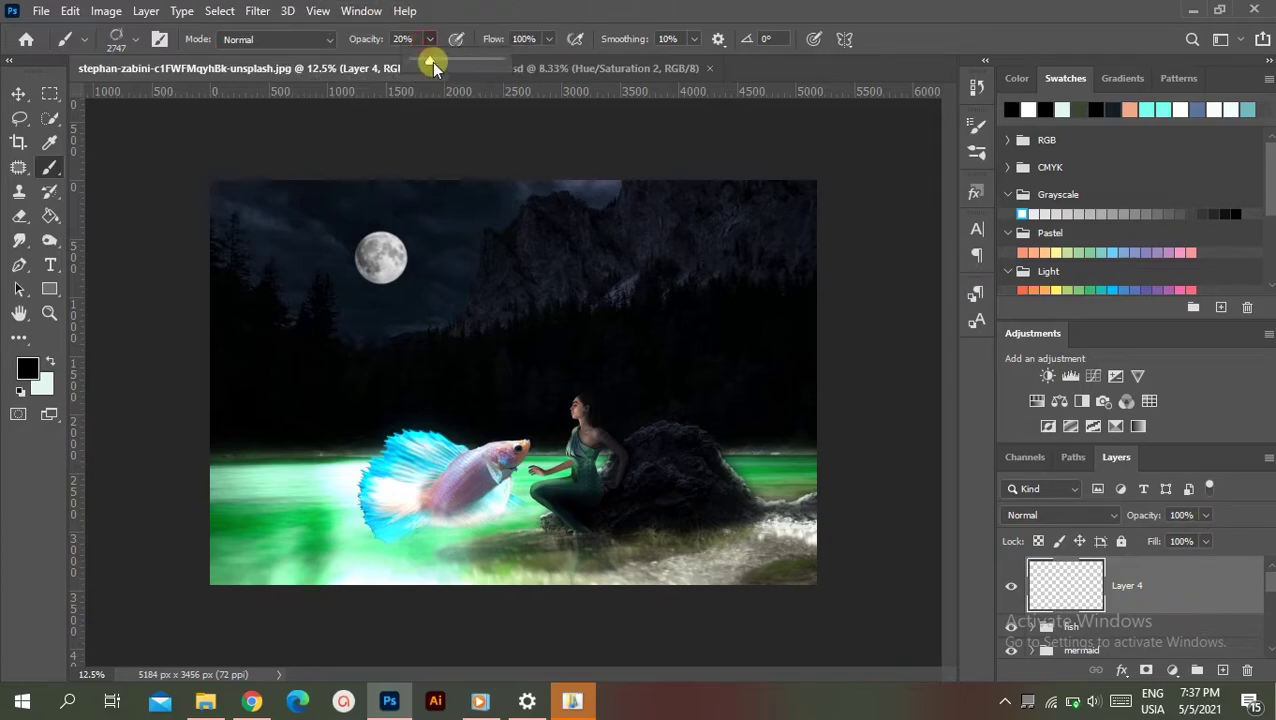
{"action": "left_click_drag", "start_coordinate": [432, 62], "coordinate": [520, 64]}
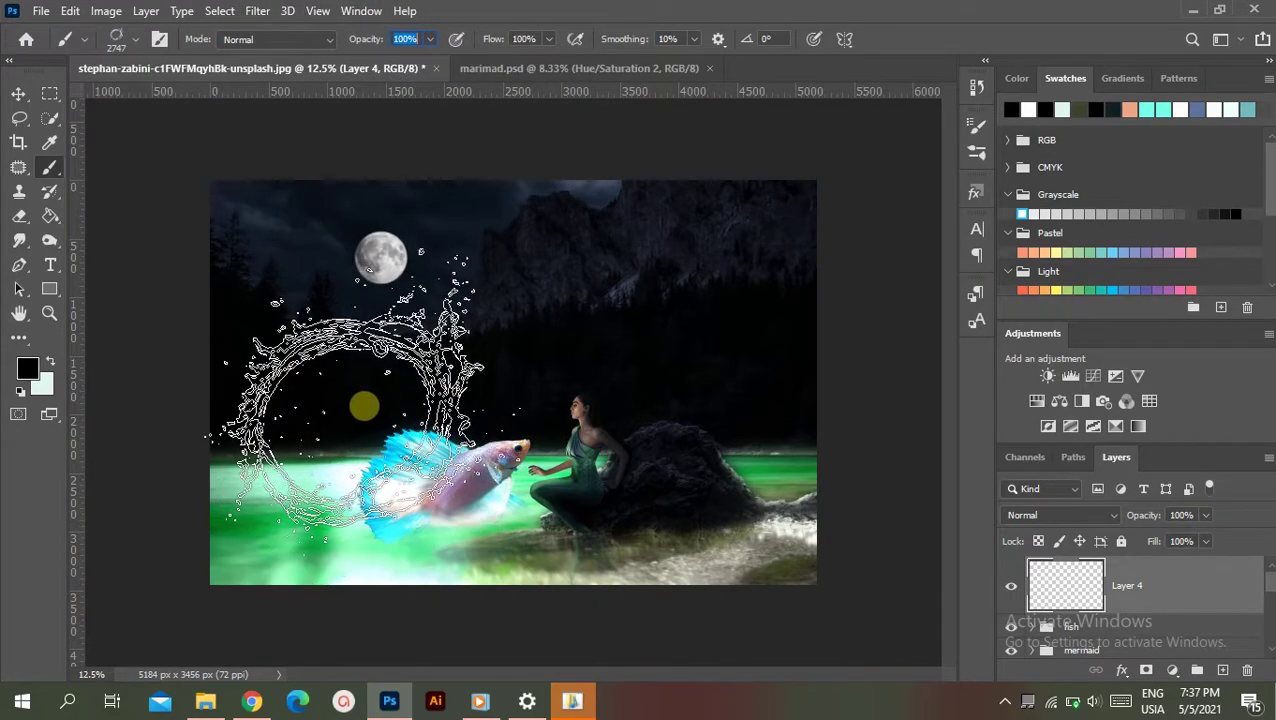
{"action": "left_click", "coordinate": [47, 143]}
- Sample a light colour from the fish and size the splash brush to 1700 px
{"action": "left_click", "coordinate": [342, 484]}
{"action": "key", "text": "b"}
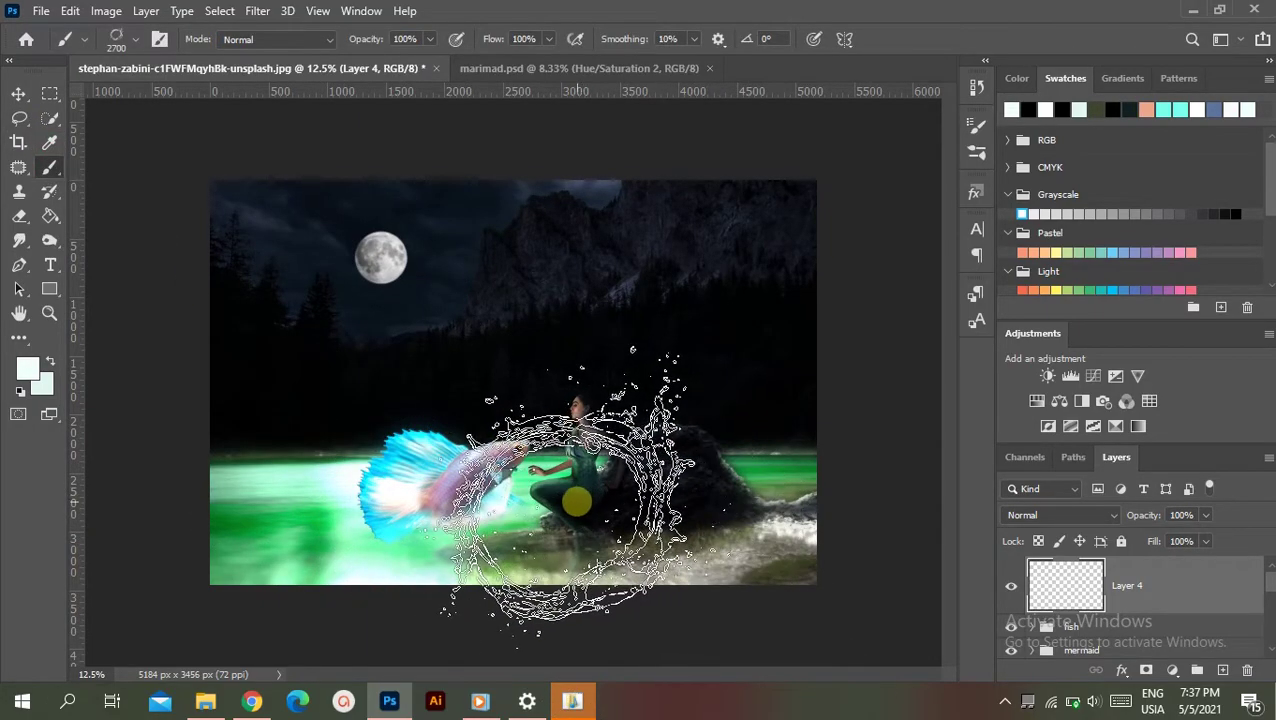
{"action": "key", "text": "ctrl+plus"}
{"action": "key", "text": "ctrl+plus"}
{"action": "left_click", "coordinate": [120, 39]}
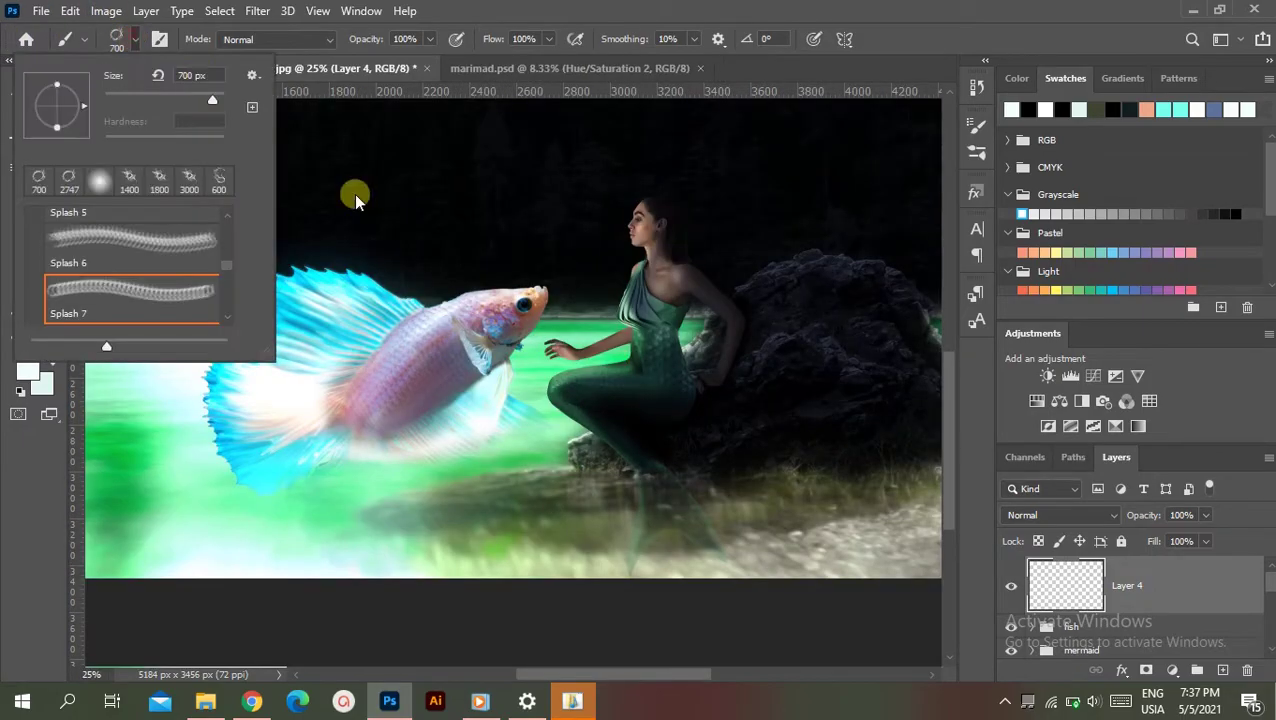
{"action": "left_click_drag", "start_coordinate": [584, 384], "coordinate": [447, 285]}
{"action": "left_click", "coordinate": [120, 39]}
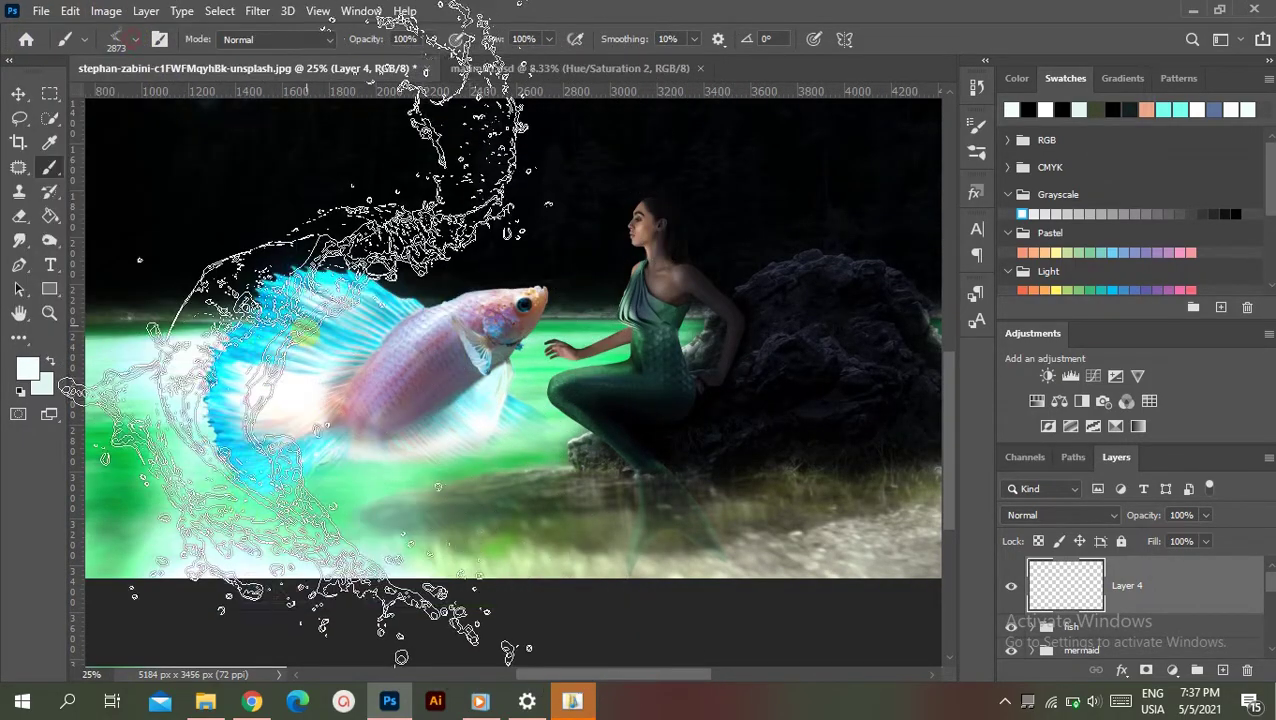
{"action": "key", "text": "bracketleft"}
{"action": "key", "text": "bracketleft"}
{"action": "key", "text": "bracketleft"}
{"action": "key", "text": "bracketleft"}
{"action": "key", "text": "bracketleft"}
{"action": "key", "text": "bracketleft"}
{"action": "key", "text": "bracketleft"}
{"action": "key", "text": "bracketleft"}
{"action": "key", "text": "bracketleft"}
{"action": "key", "text": "bracketleft"}
{"action": "key", "text": "bracketleft"}
{"action": "key", "text": "bracketleft"}
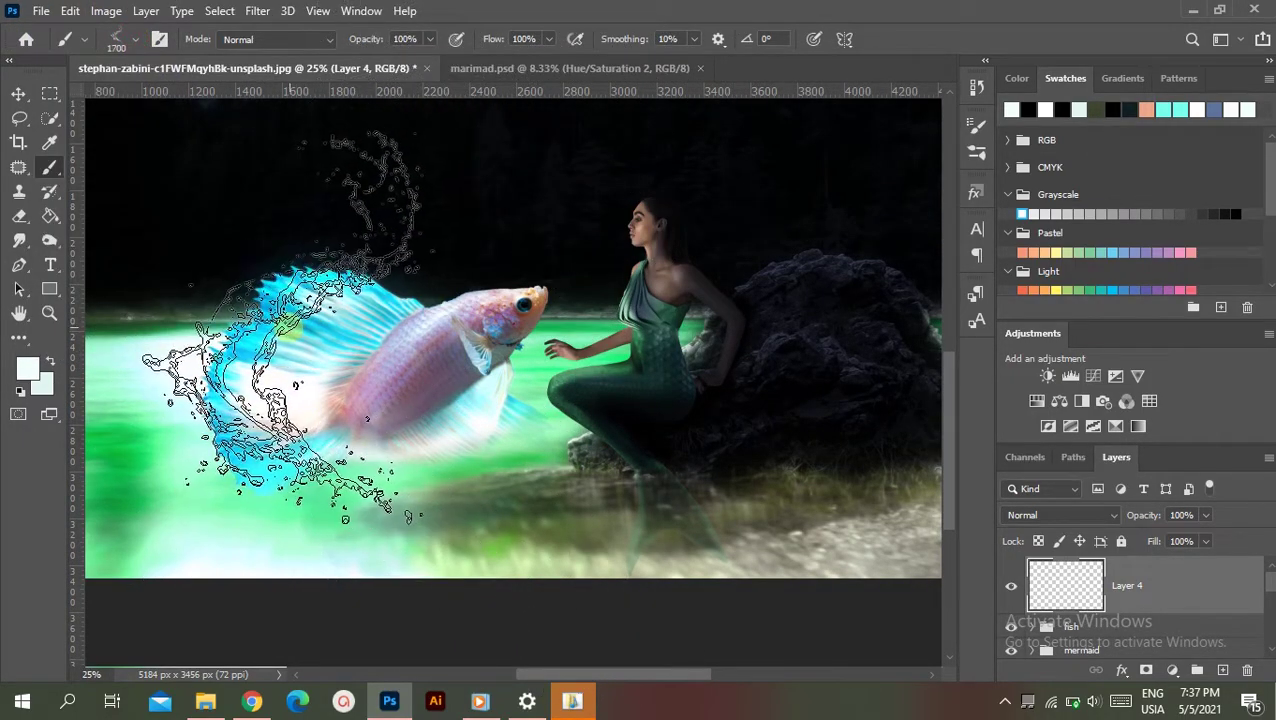
- Stamp white splashes at the fish's tail, below the fish rotated -17°, and beside the mermaid's legs
{"action": "left_click", "coordinate": [288, 330]}
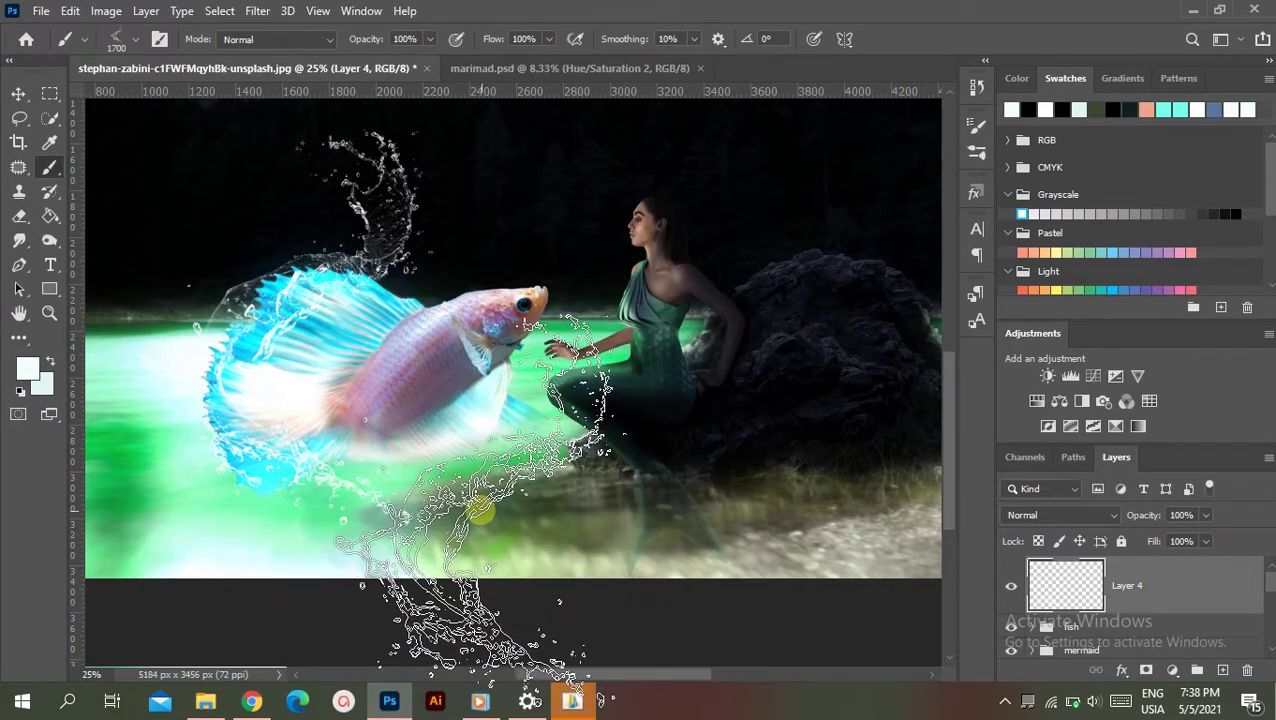
{"action": "key", "text": "Right"}
{"action": "key", "text": "Right"}
{"action": "key", "text": "Right"}
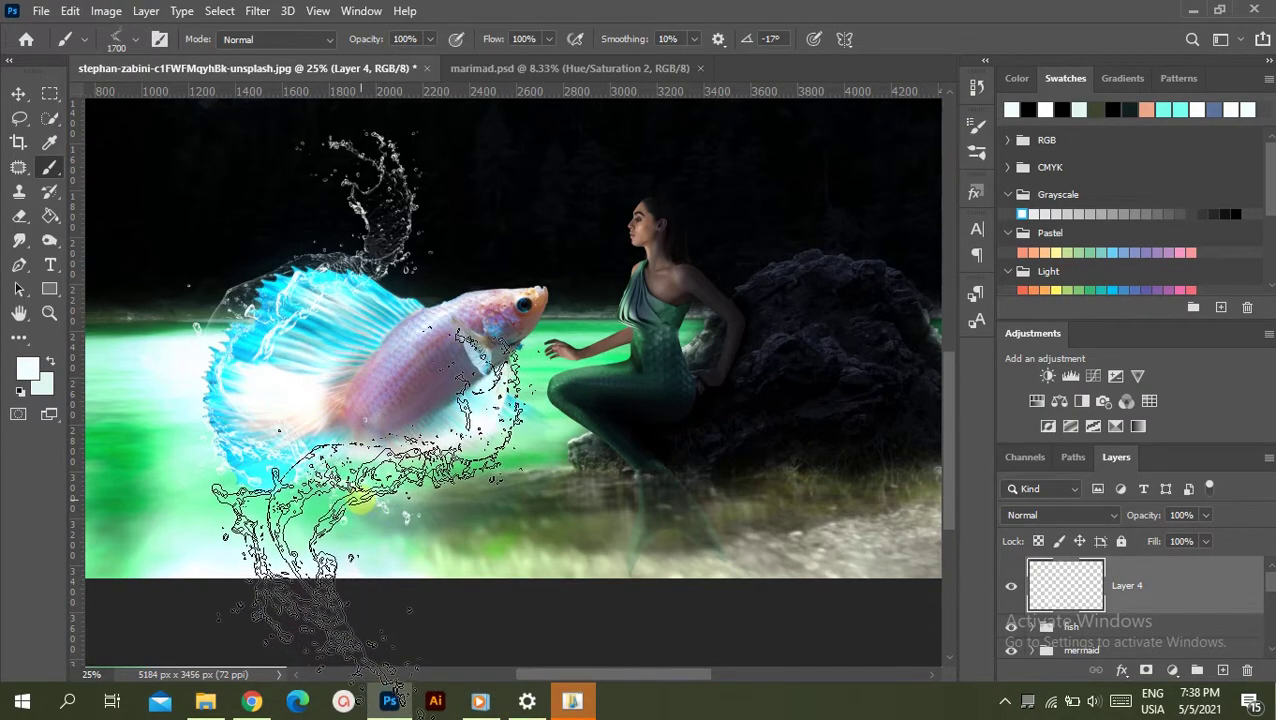
{"action": "left_click", "coordinate": [360, 500]}
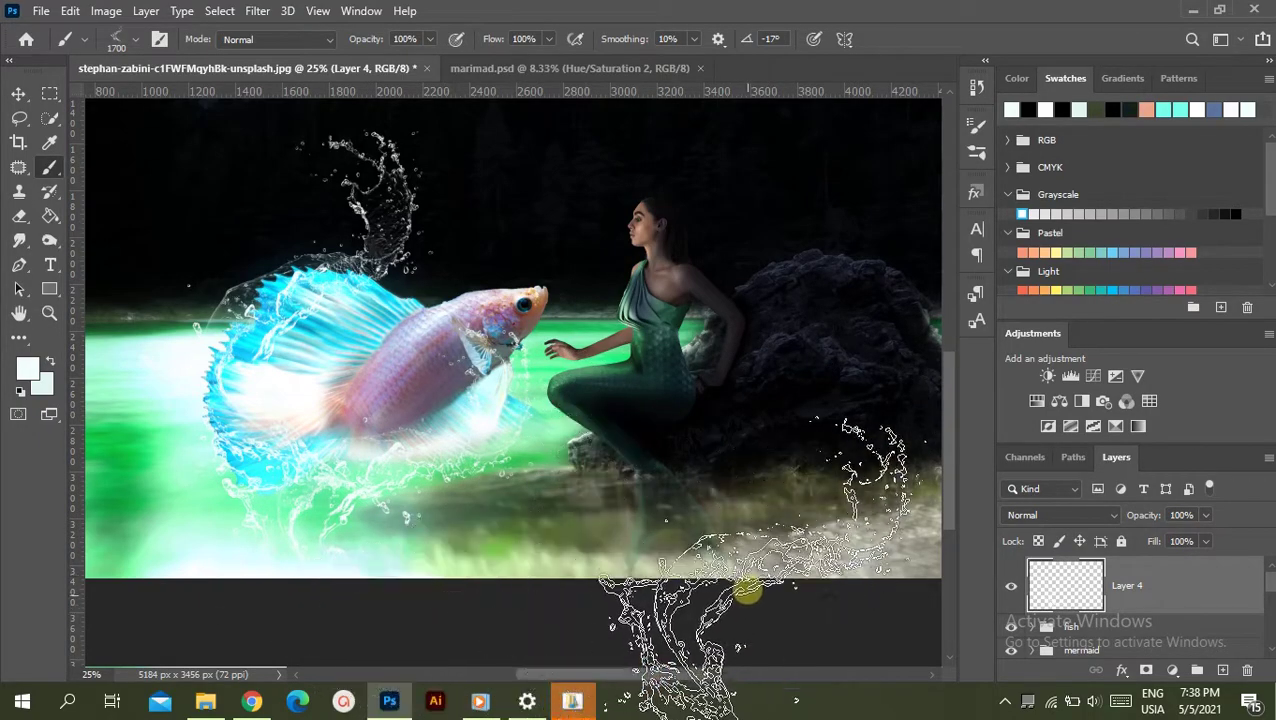
{"action": "left_click", "coordinate": [592, 595]}
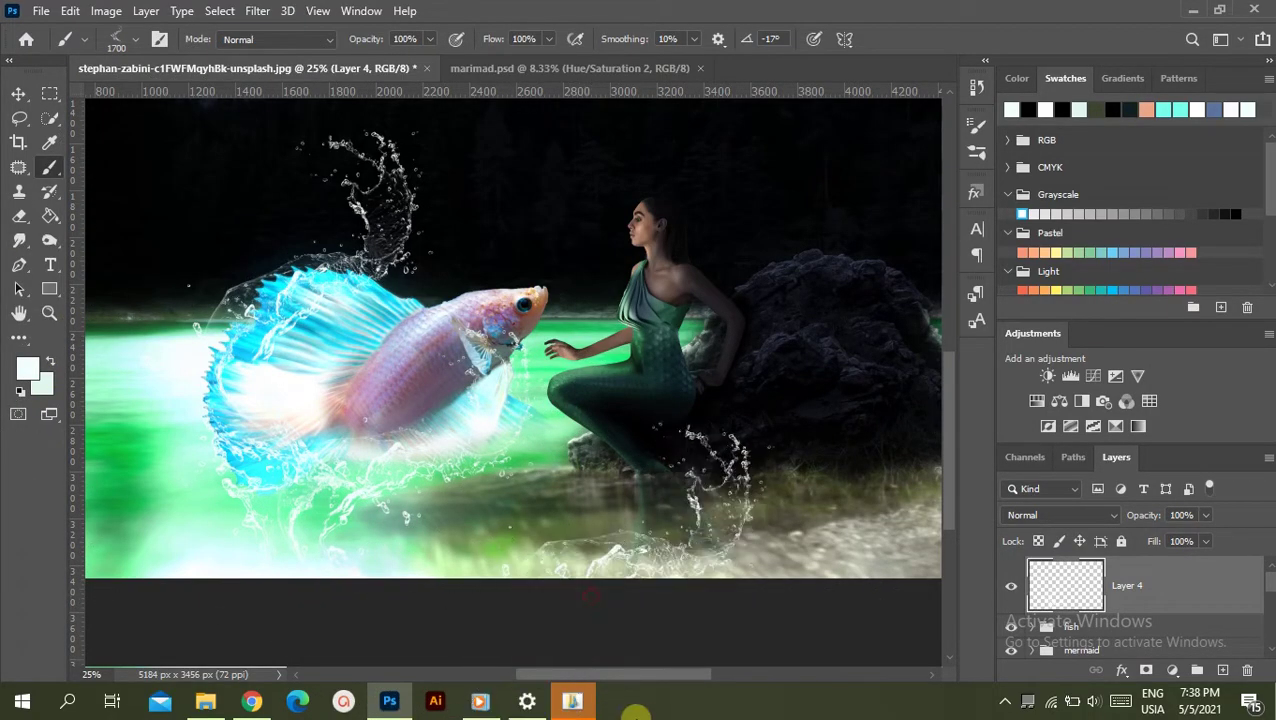
- Switch the brush to Splash 11 at 1000 px
{"action": "left_click", "coordinate": [116, 40]}
{"action": "key", "text": "period"}
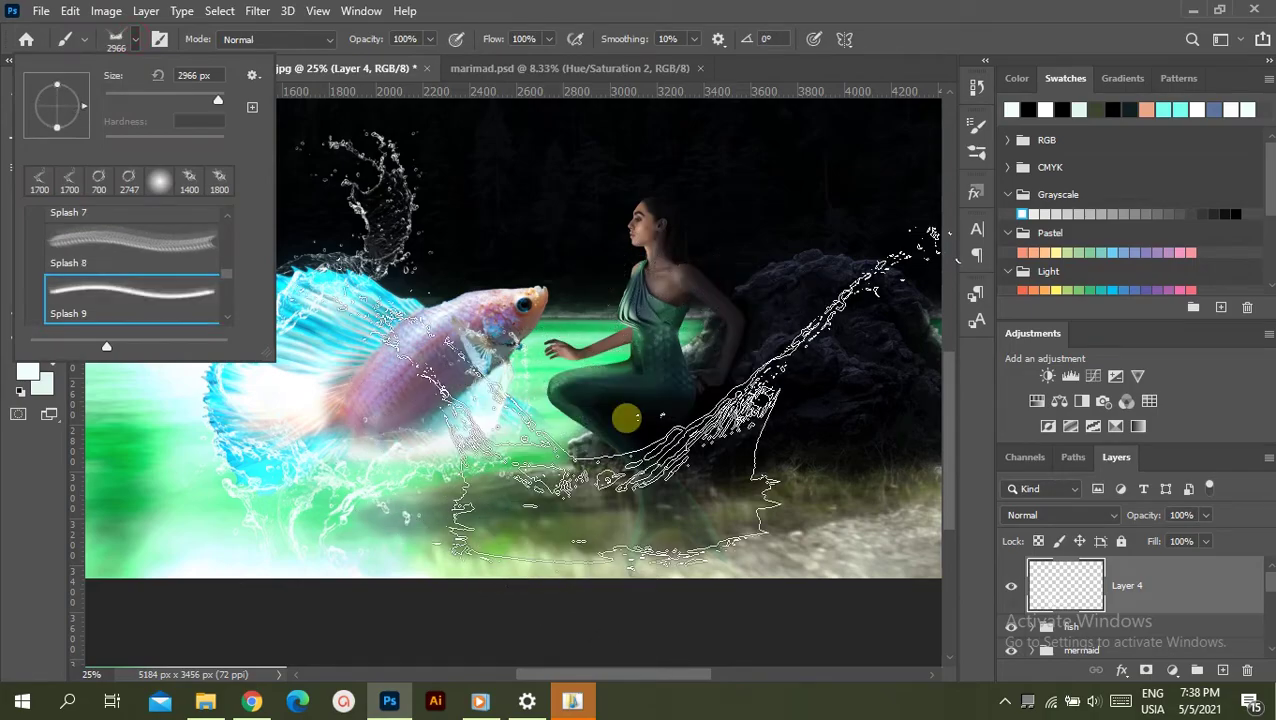
{"action": "key", "text": "period"}
{"action": "key", "text": "period"}
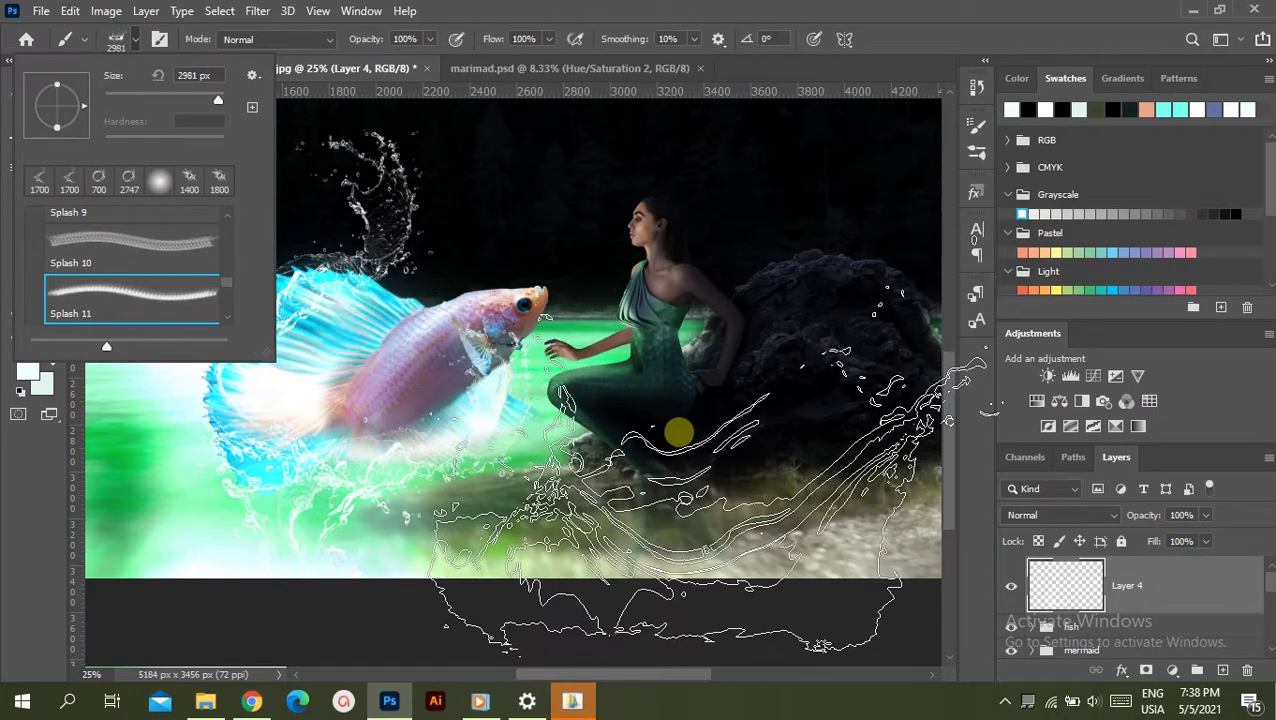
{"action": "key", "text": "Return"}
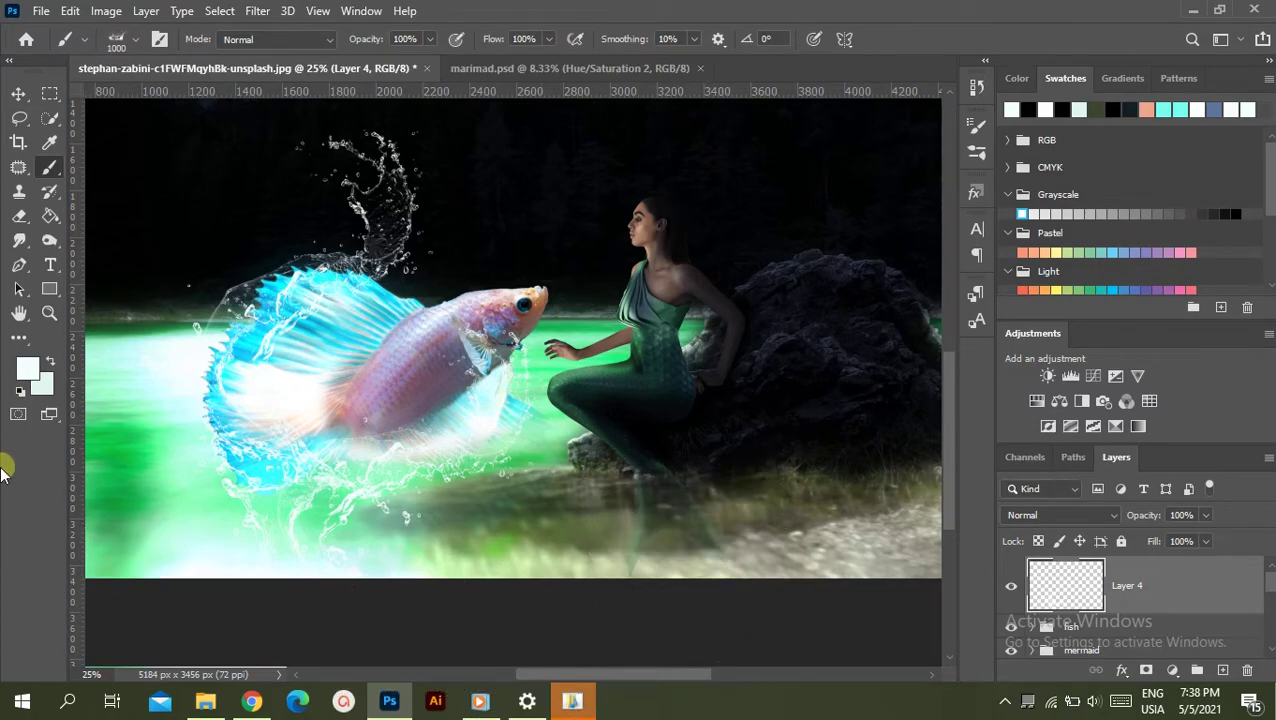
- Fit the whole image in view and stamp all visible layers into Layer 5 with Ctrl+Shift+Alt+E
{"action": "left_click", "coordinate": [18, 93]}
{"action": "key", "text": "ctrl+minus"}
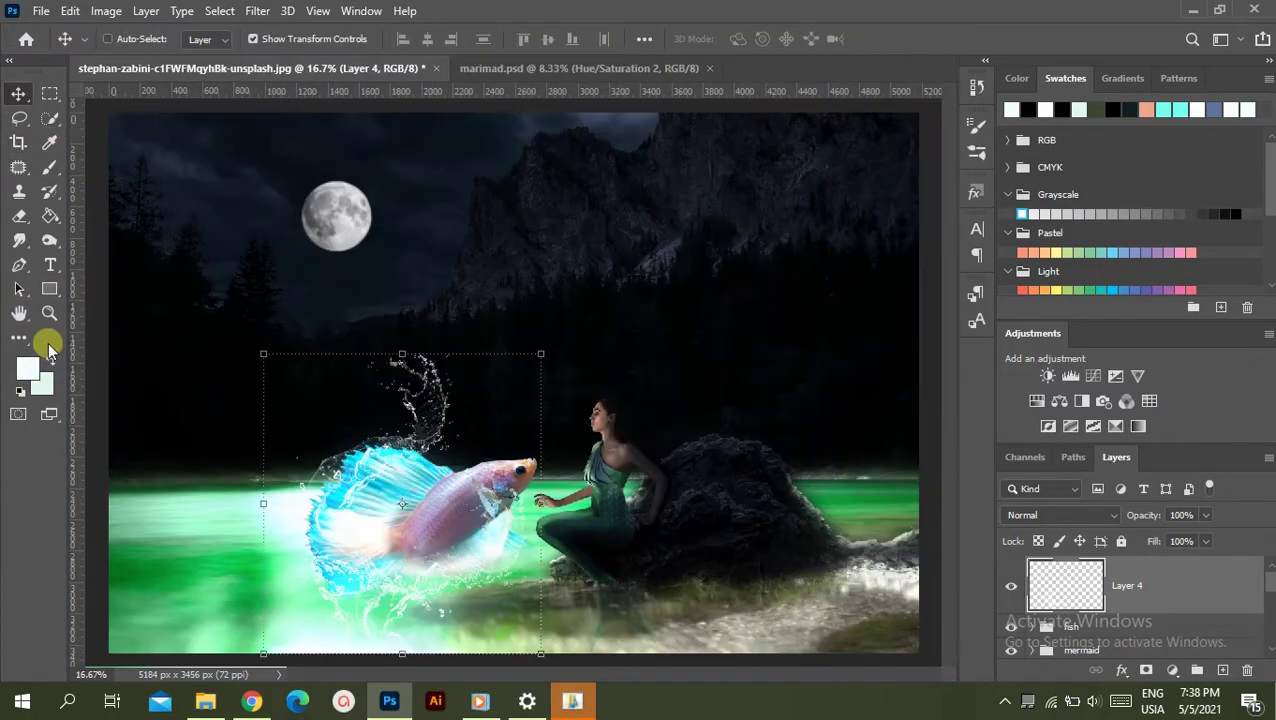
{"action": "key", "text": "ctrl+plus"}
{"action": "scroll", "coordinate": [1165, 582], "scroll_direction": "down", "scroll_amount": 2}
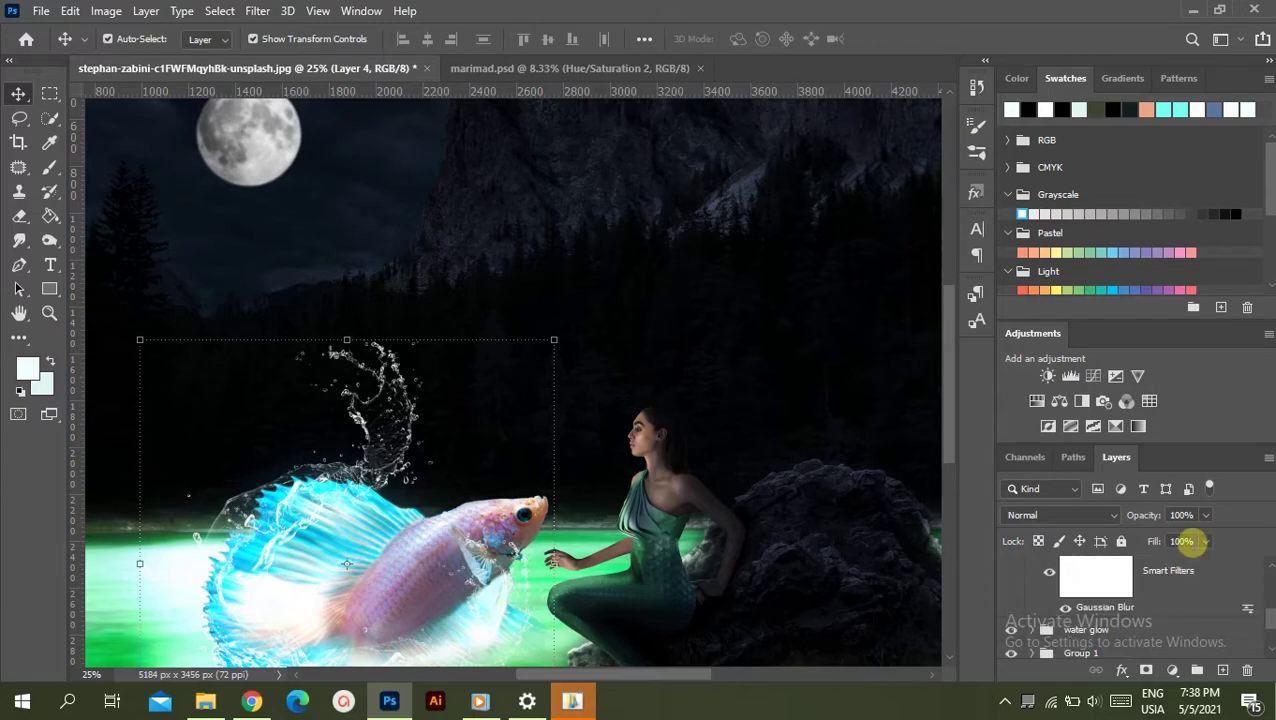
{"action": "key", "text": "ctrl+minus"}
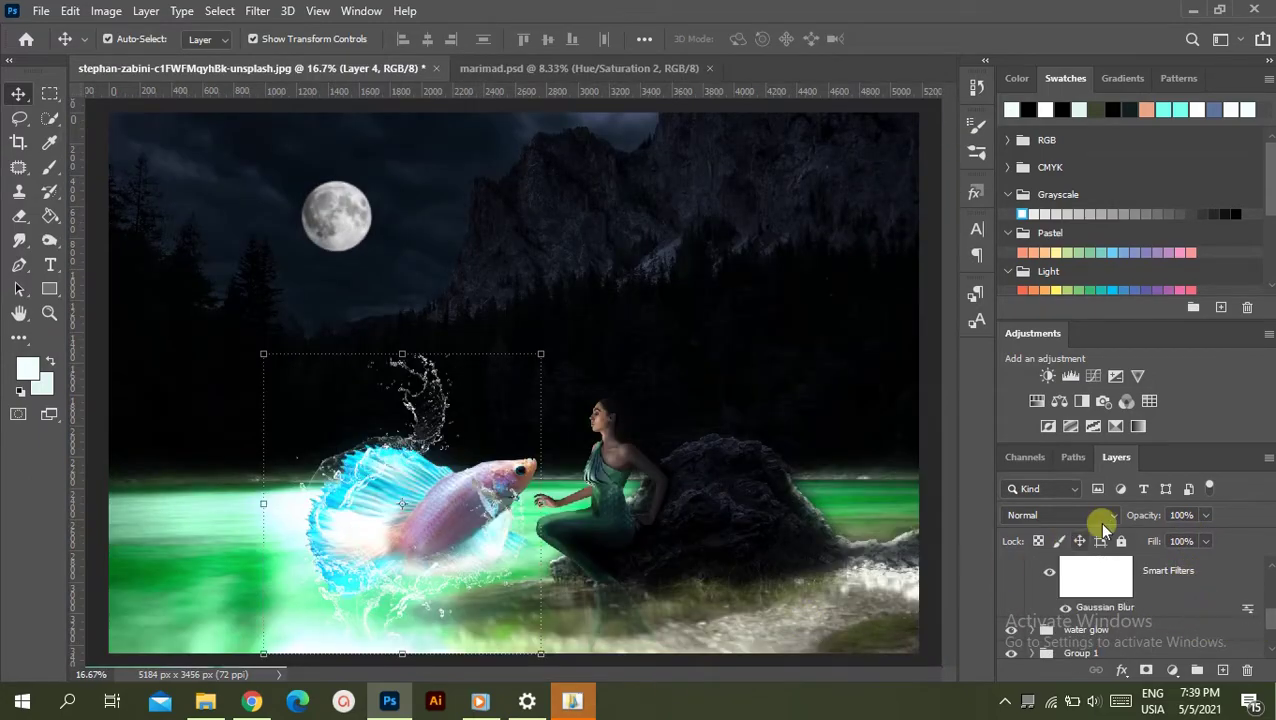
{"action": "left_click_drag", "start_coordinate": [1270, 628], "coordinate": [1268, 562]}
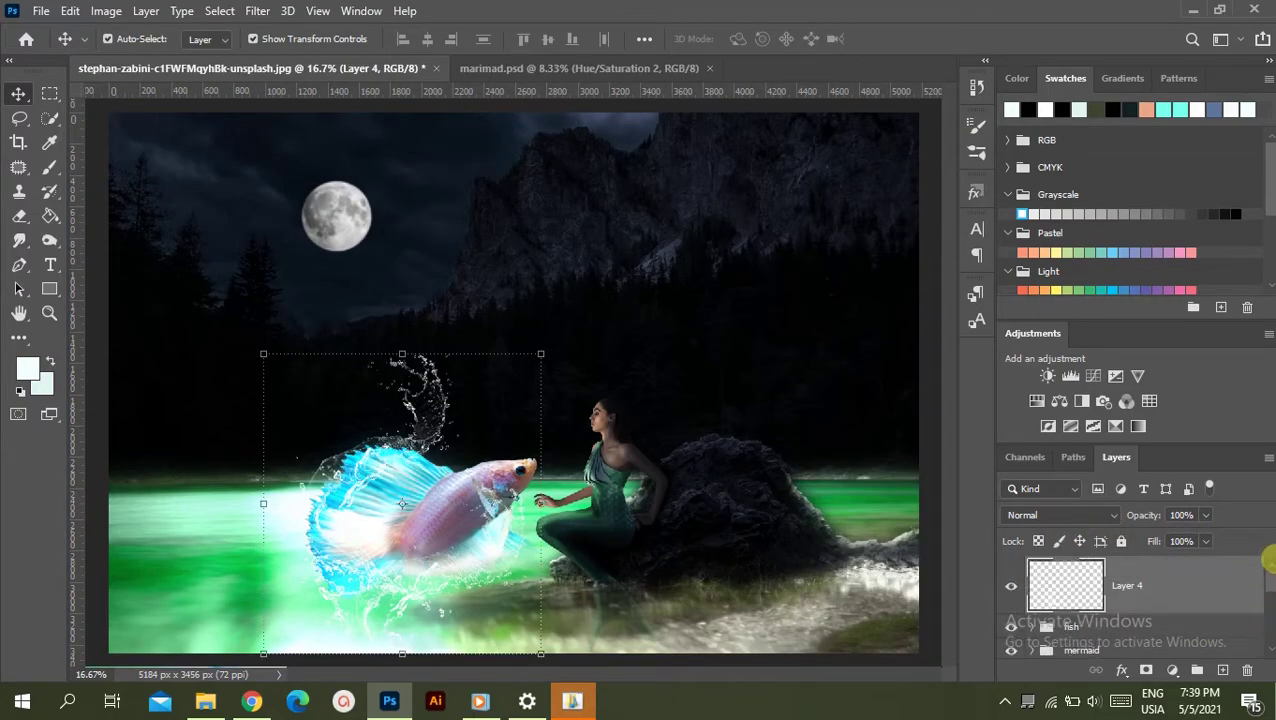
{"action": "key", "text": "ctrl+plus"}
{"action": "key", "text": "ctrl+plus"}
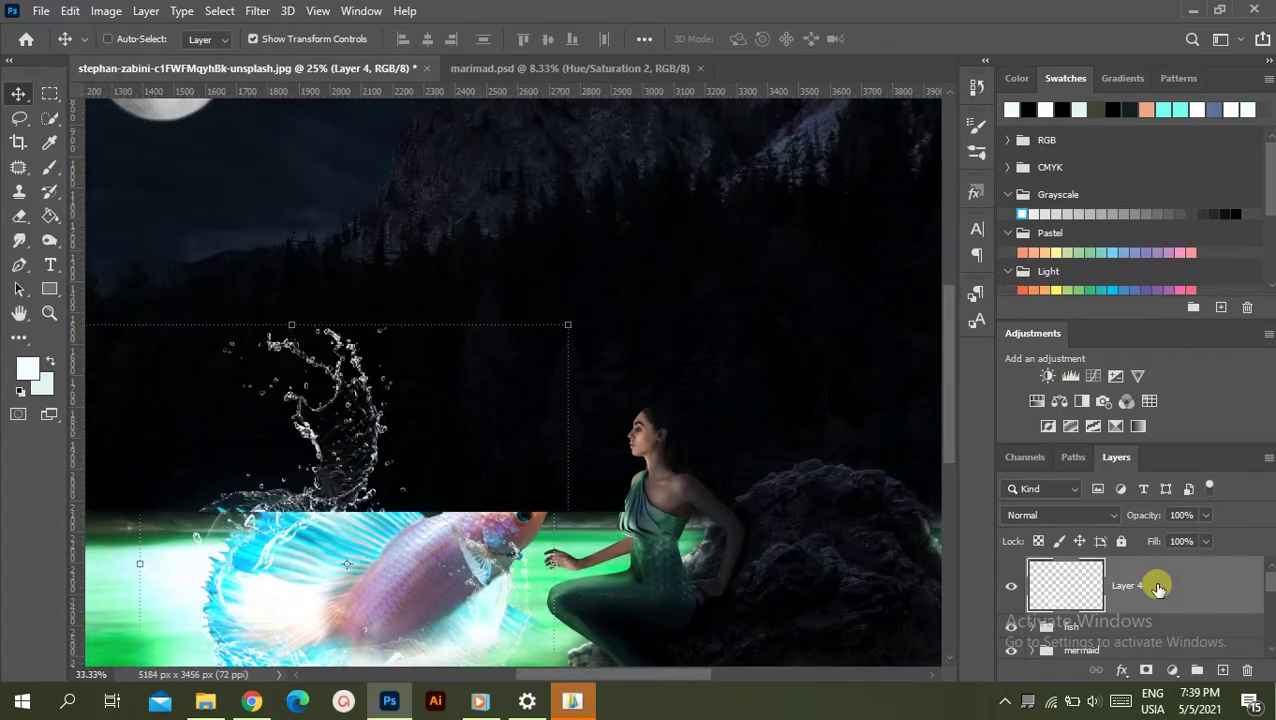
{"action": "key", "text": "ctrl+plus"}
{"action": "key", "text": "ctrl+minus"}
{"action": "key", "text": "ctrl+minus"}
{"action": "key", "text": "ctrl+minus"}
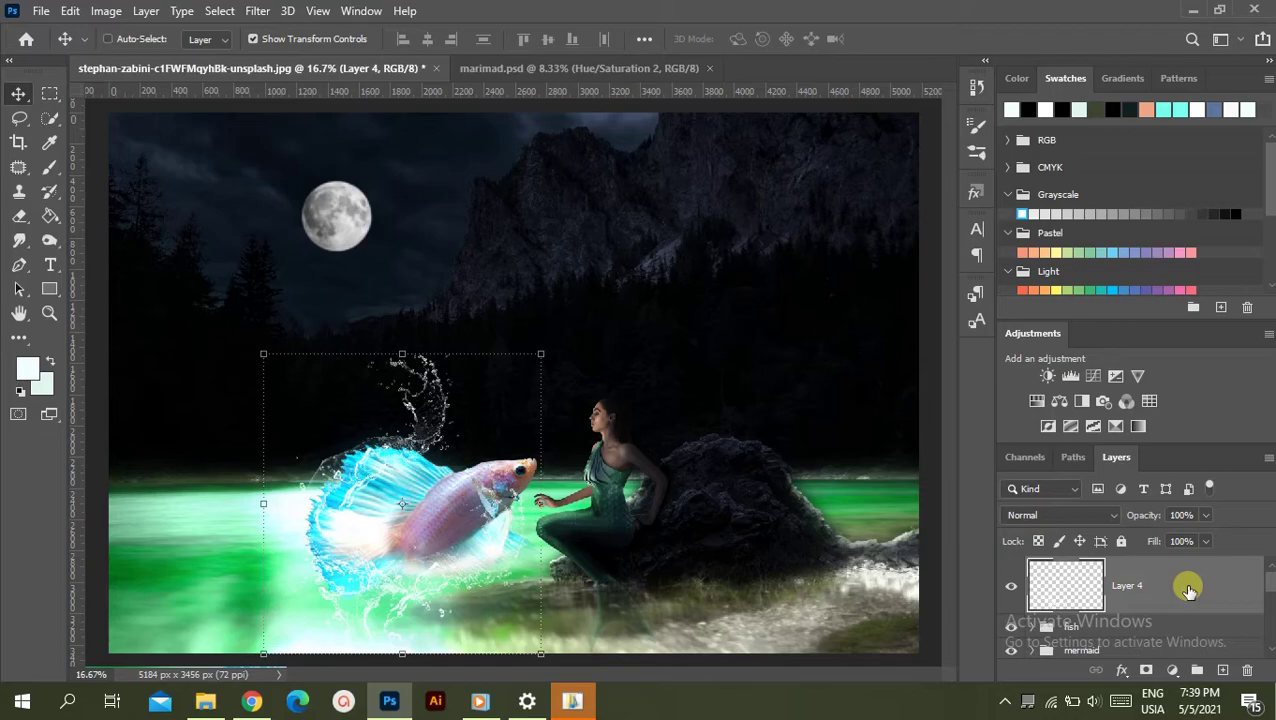
{"action": "key", "text": "ctrl+shift+alt+e"}
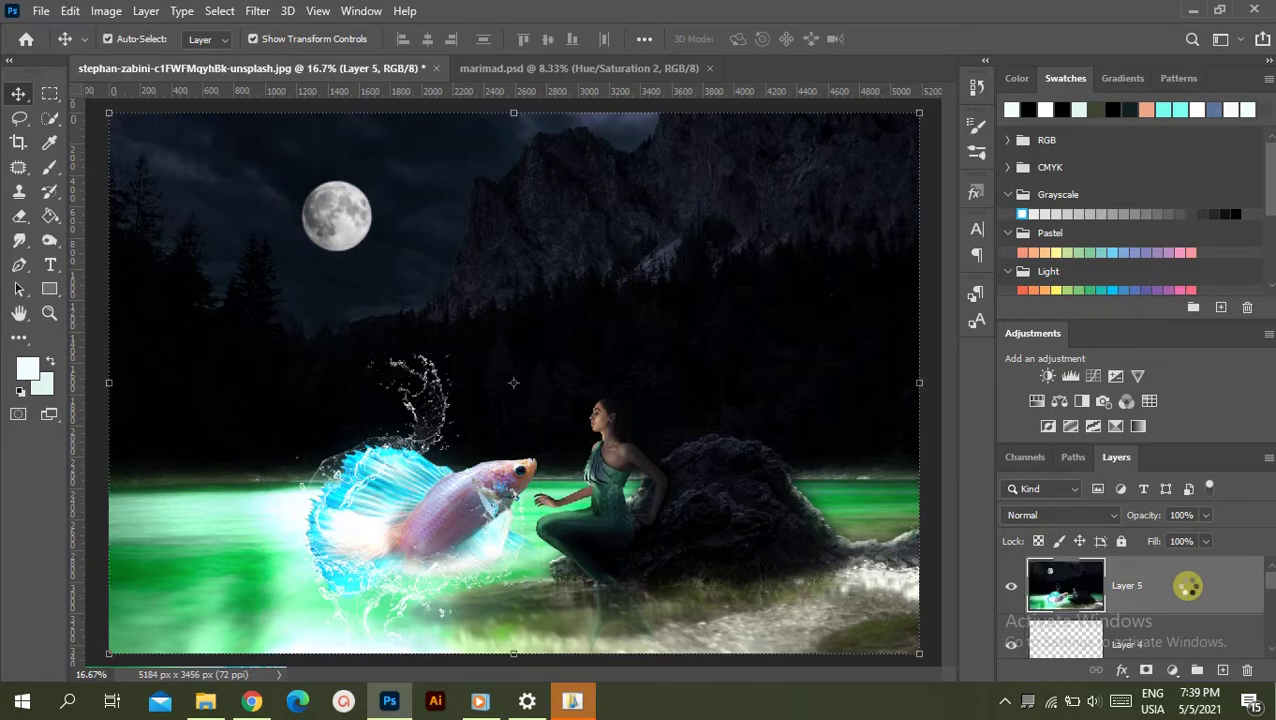
- Add a Color Lookup adjustment layer using Kodak 5205 Fuji 3510 (by Adobe).cube
{"action": "left_click", "coordinate": [1172, 670]}
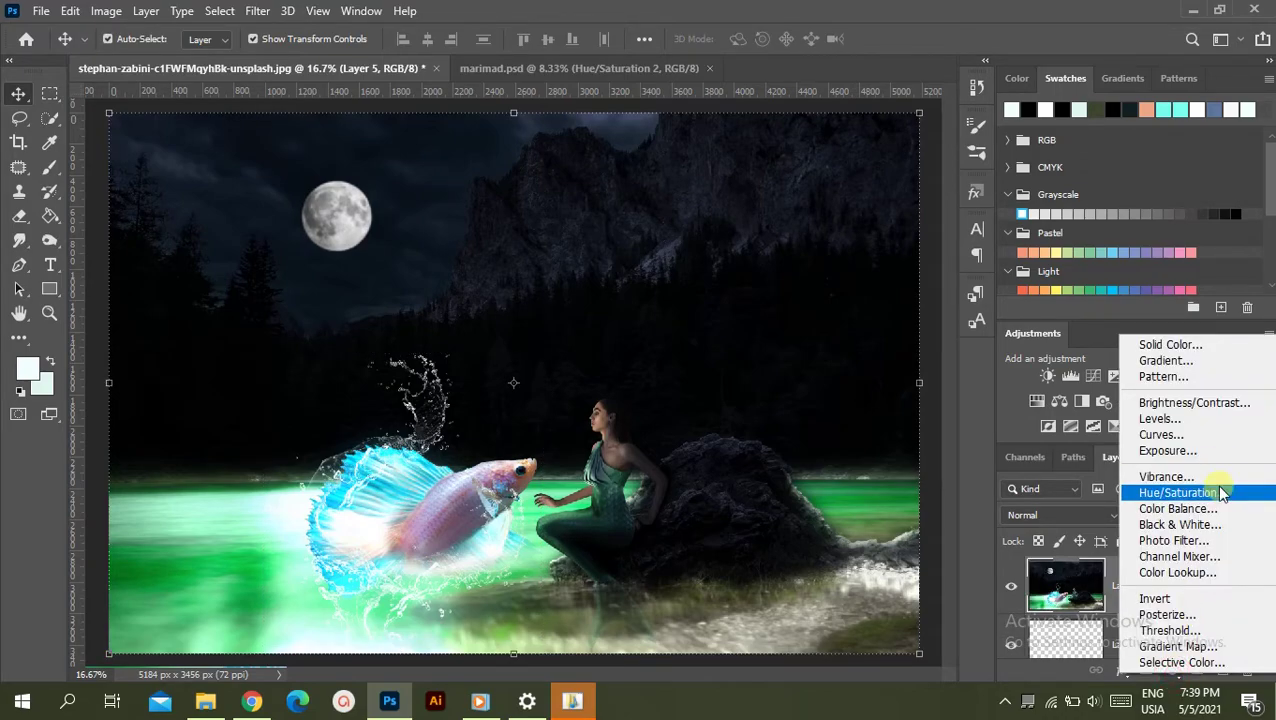
{"action": "left_click", "coordinate": [1178, 572]}
{"action": "left_click", "coordinate": [1116, 391]}
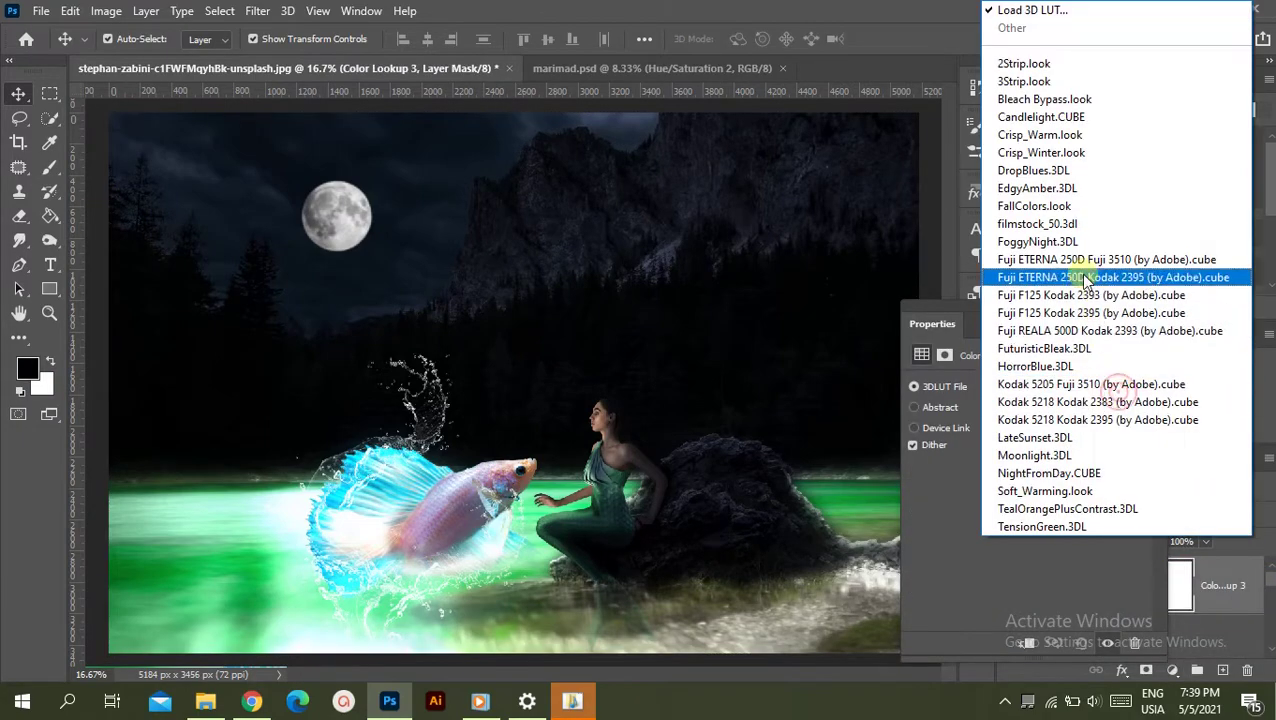
{"action": "left_click", "coordinate": [1049, 386]}
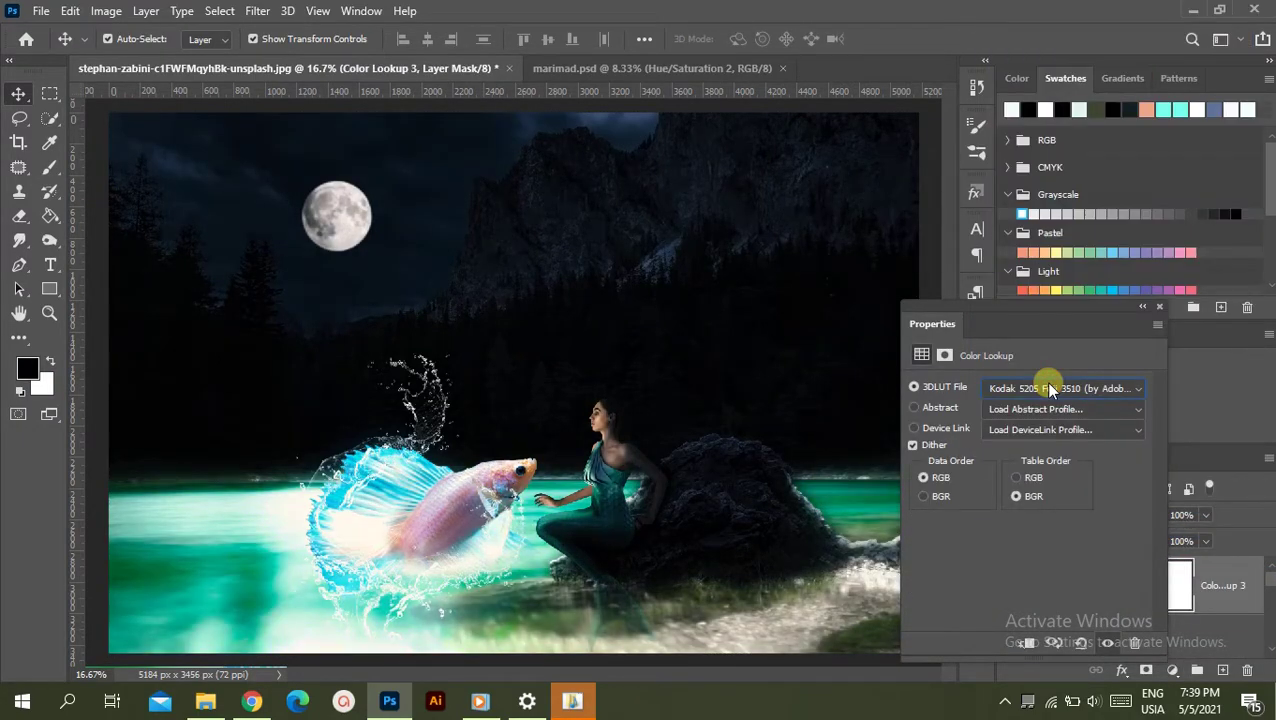
{"action": "left_click", "coordinate": [1155, 310]}
- Toggle the Color Lookup grade on and off repeatedly to compare the teal look
{"action": "left_click", "coordinate": [1011, 586]}
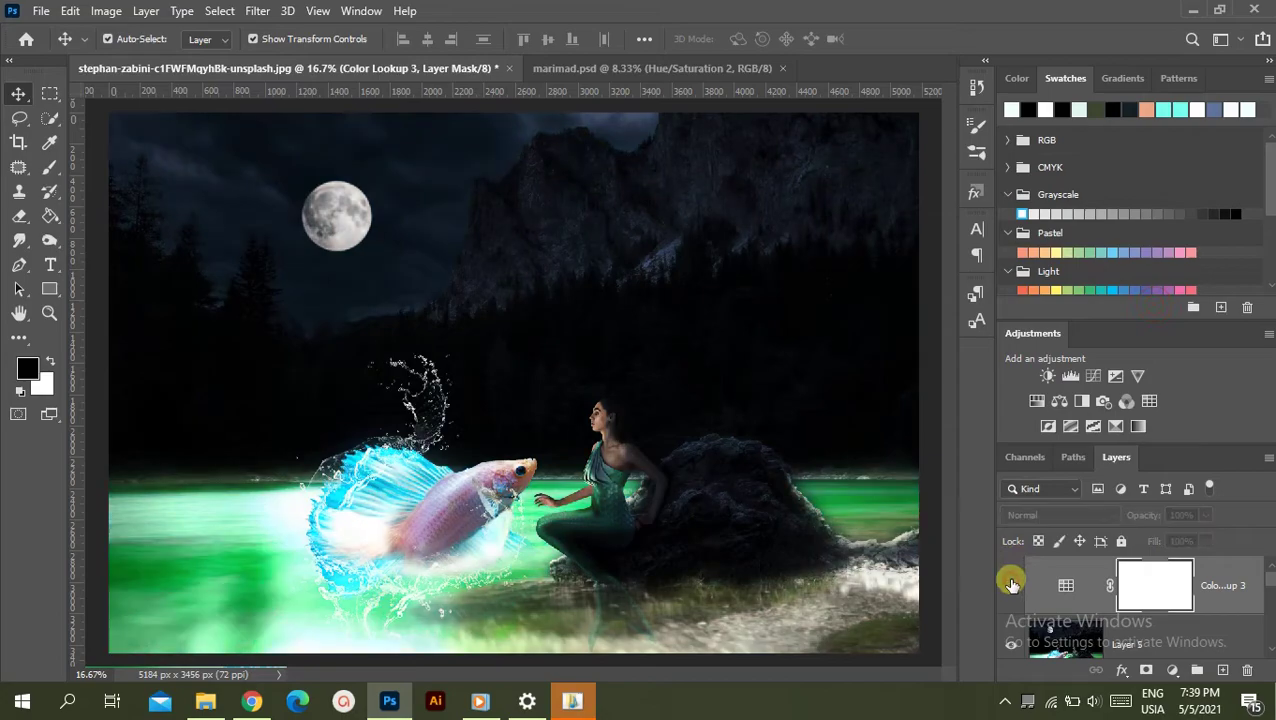
{"action": "left_click", "coordinate": [1011, 586]}
{"action": "double_click", "coordinate": [1068, 590]}
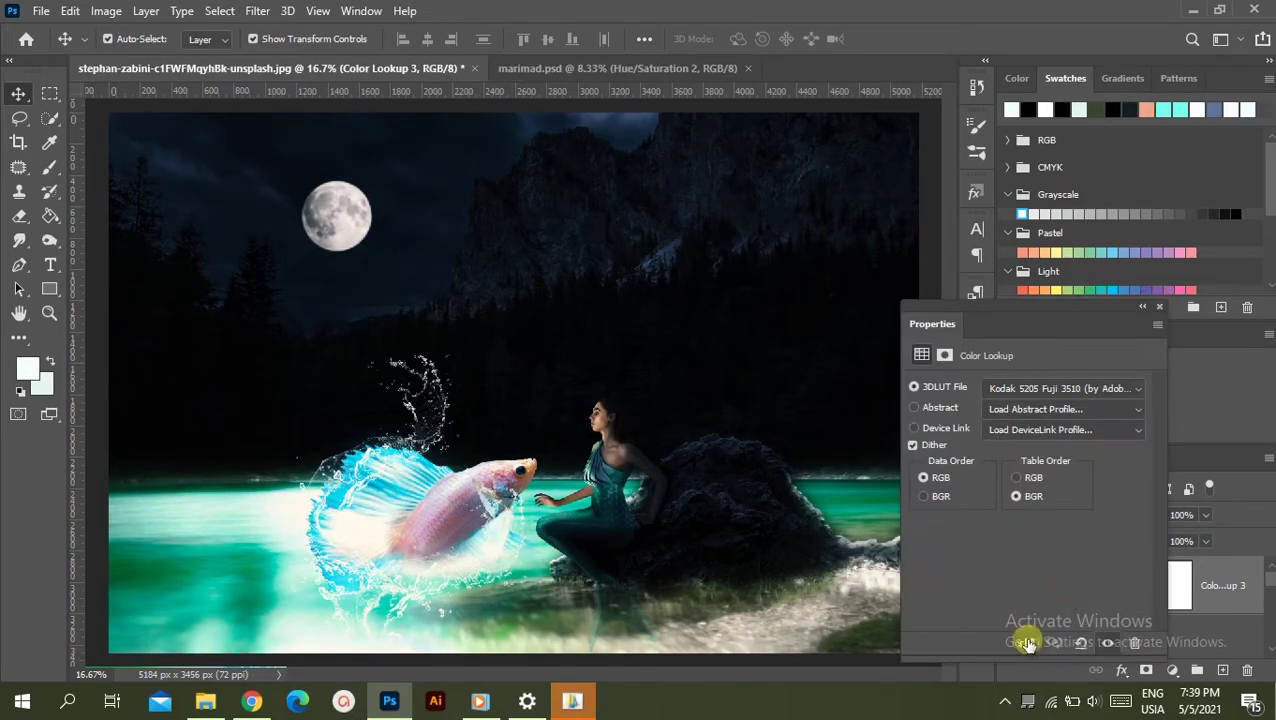
{"action": "left_click", "coordinate": [1158, 302]}
{"action": "left_click", "coordinate": [1010, 586]}
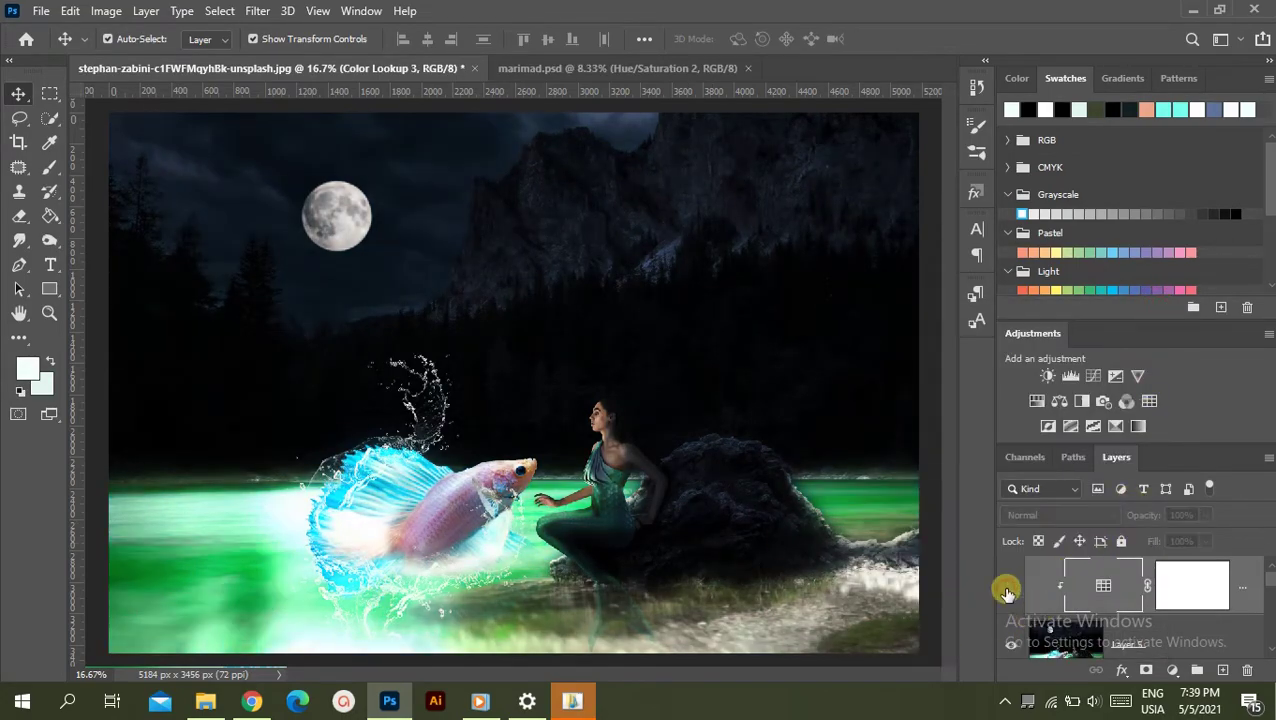
{"action": "left_click", "coordinate": [1009, 588]}
{"action": "left_click", "coordinate": [1010, 584]}
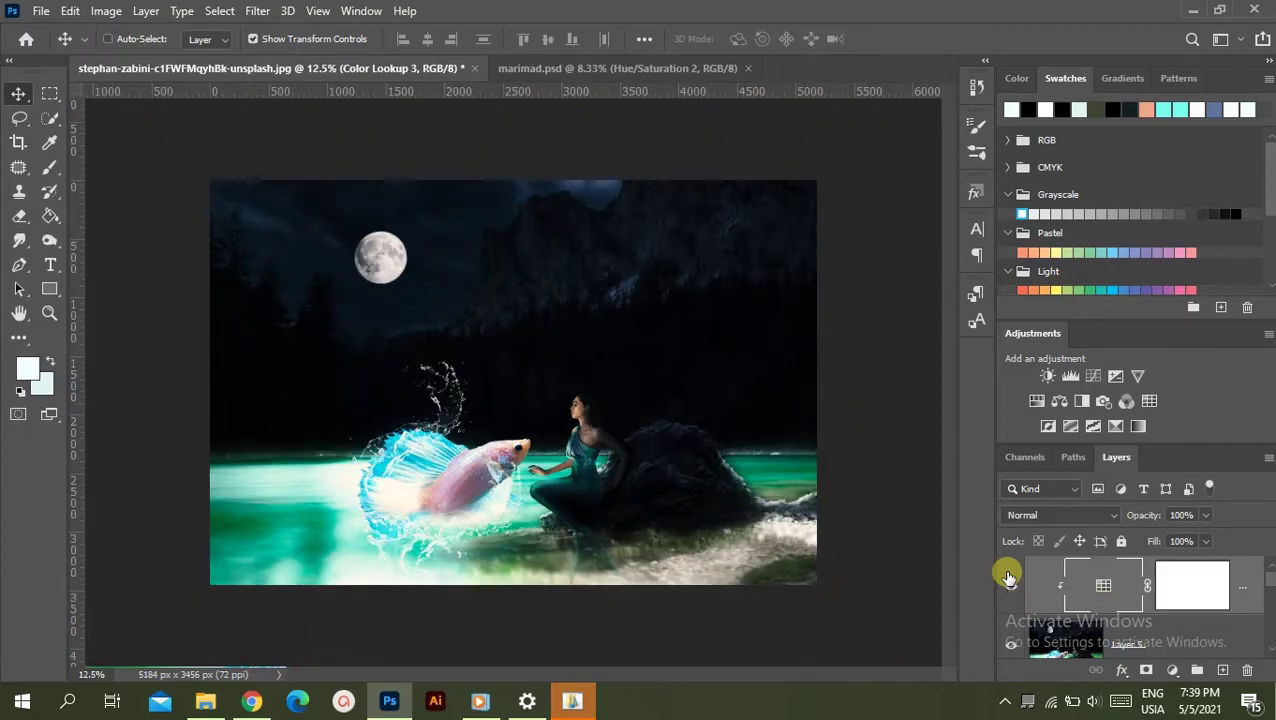
{"action": "left_click", "coordinate": [1010, 584]}
{"action": "left_click", "coordinate": [1010, 584]}
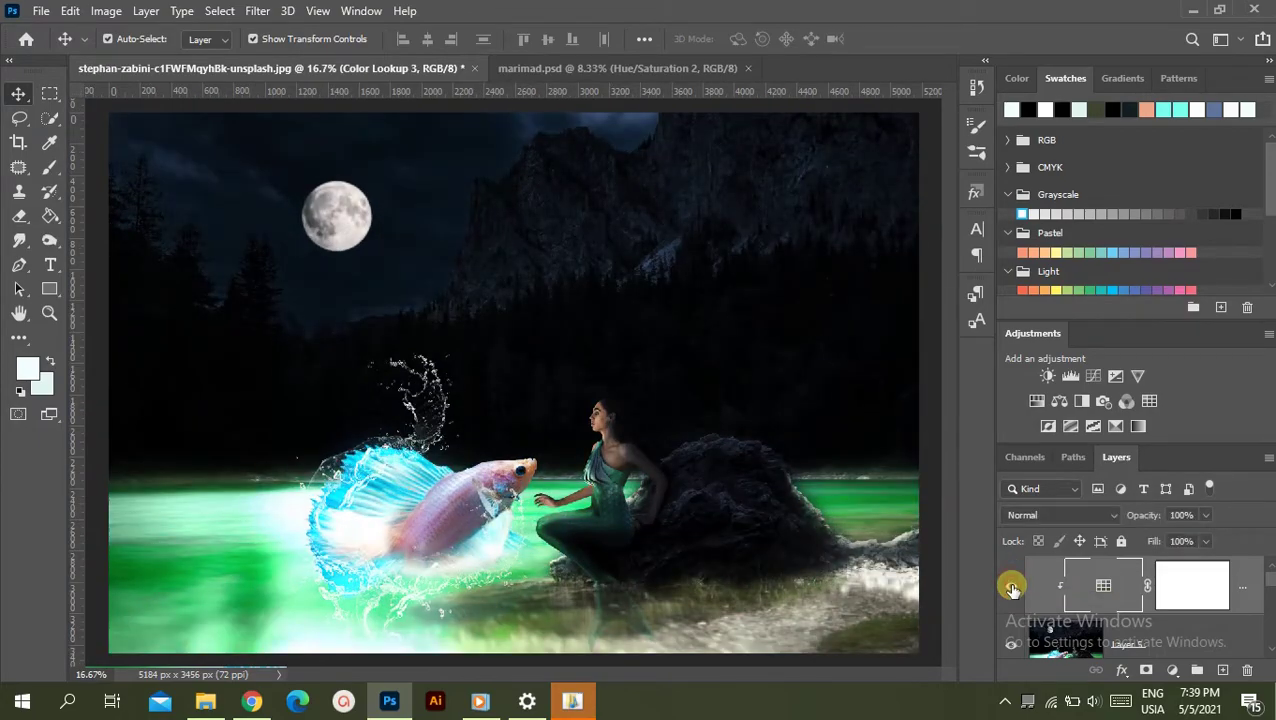
{"action": "left_click", "coordinate": [1011, 588]}
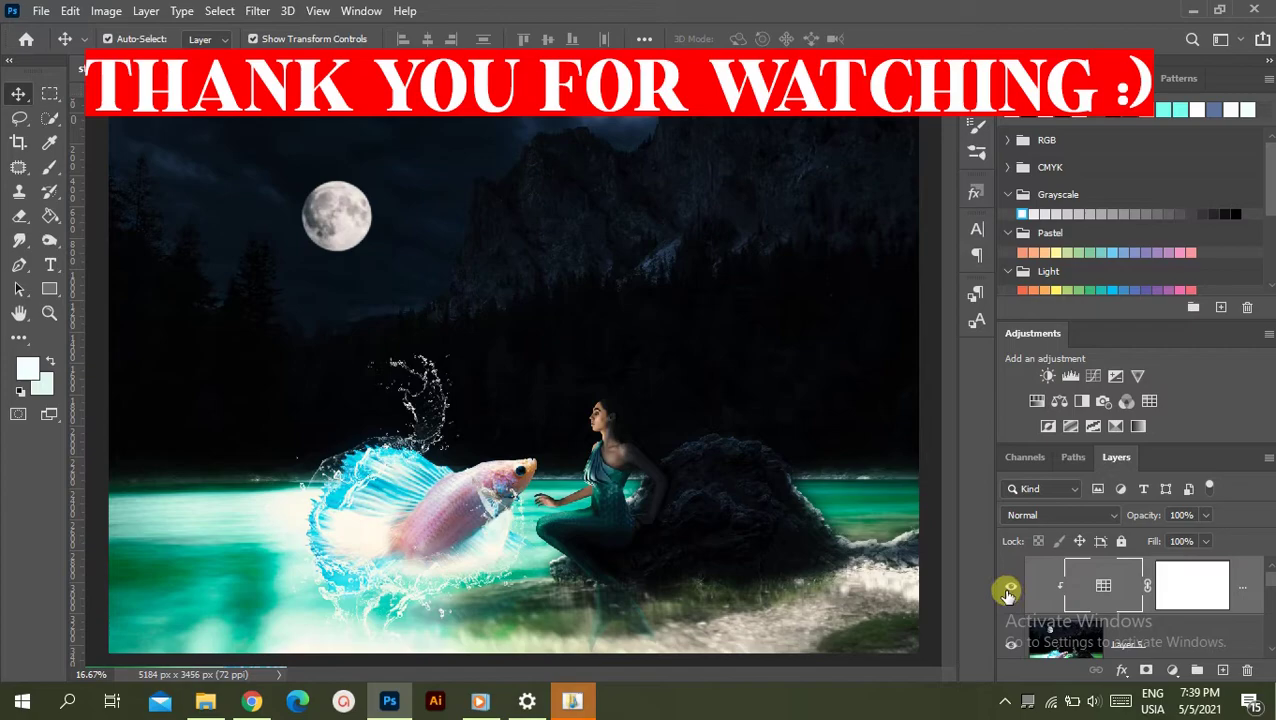